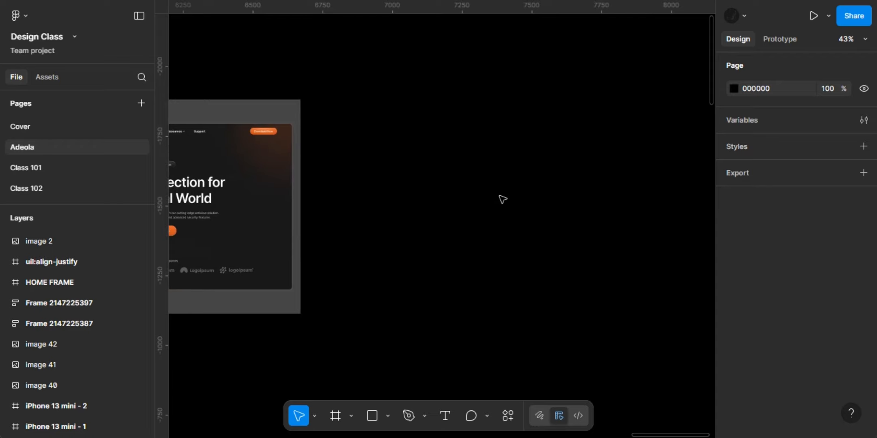
Create a 1440 × 1024 Desktop frame beside the reference image and move it slightly farther away from the image.
{"action": "left_click", "coordinate": [349, 417]}
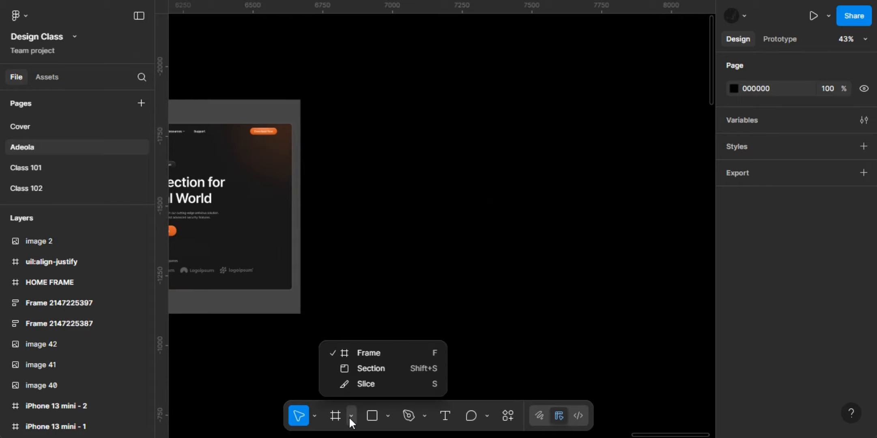
{"action": "left_click", "coordinate": [356, 354]}
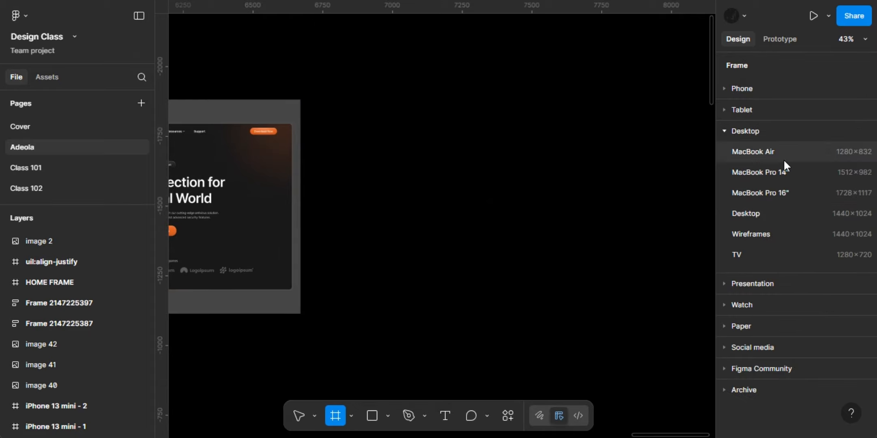
{"action": "left_click", "coordinate": [773, 209]}
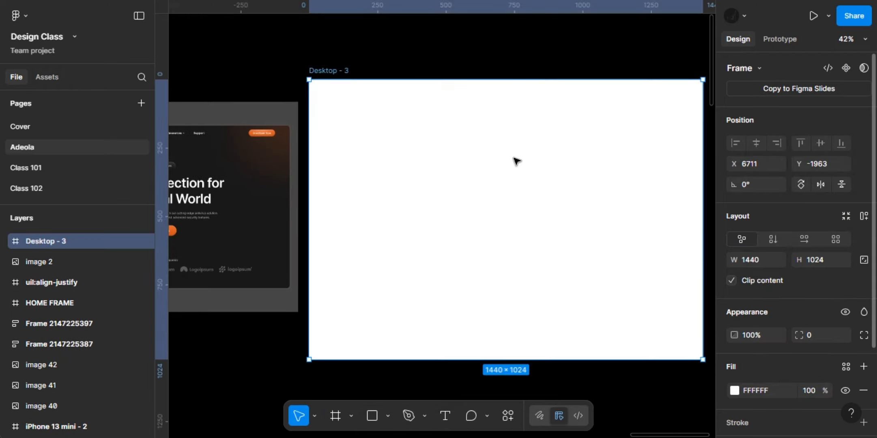
{"action": "scroll", "coordinate": [517, 161], "scroll_direction": "down", "scroll_amount": 5}
{"action": "scroll", "coordinate": [446, 138], "scroll_direction": "right", "scroll_amount": 3}
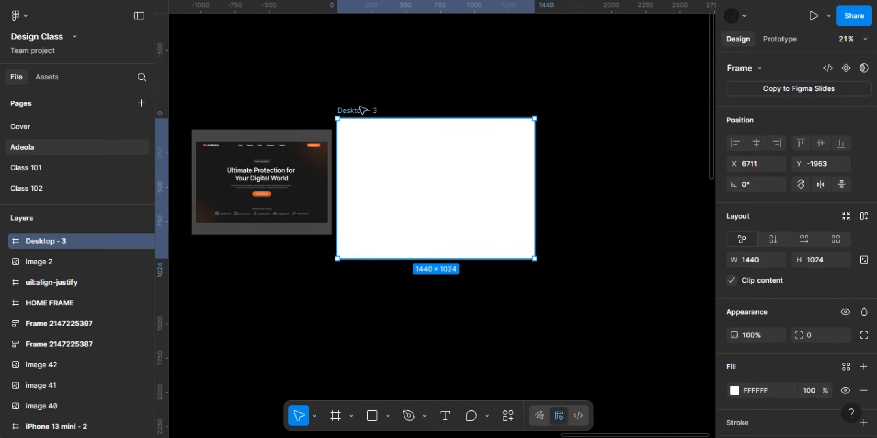
{"action": "left_click_drag", "start_coordinate": [385, 115], "coordinate": [407, 118]}
{"action": "scroll", "coordinate": [406, 115], "scroll_direction": "up", "scroll_amount": 3}
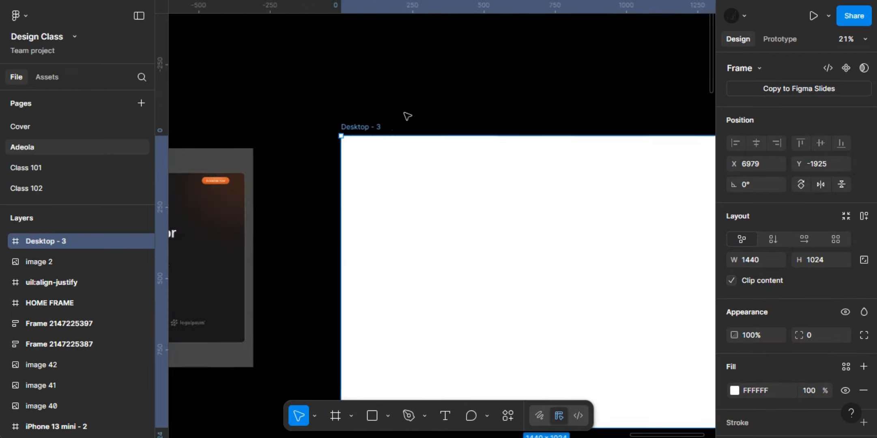
Rename the new Desktop frame as "Hero section".
{"action": "double_click", "coordinate": [363, 127]}
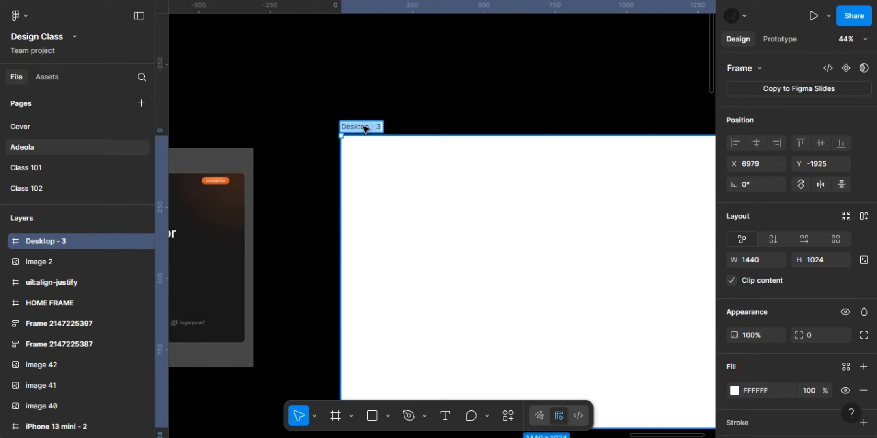
{"action": "type", "text": "Hero section"}
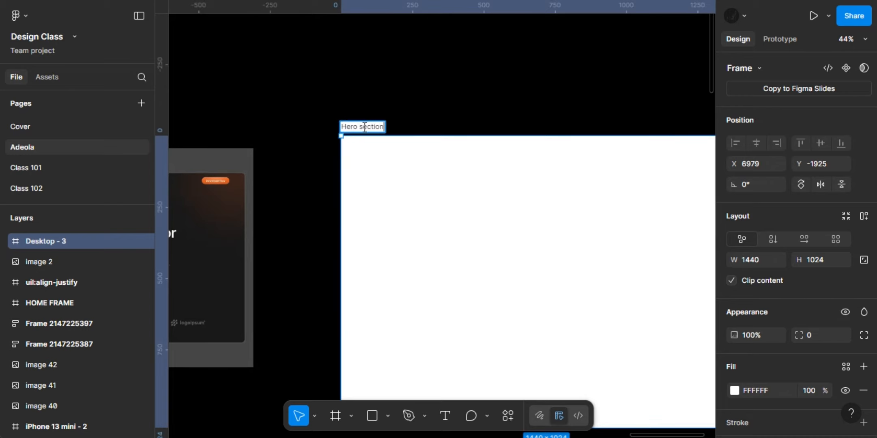
{"action": "key", "text": "Return"}
Examine the reference landing page image and compare it with the empty Hero section frame.
{"action": "scroll", "coordinate": [417, 120], "scroll_direction": "right", "scroll_amount": 5}
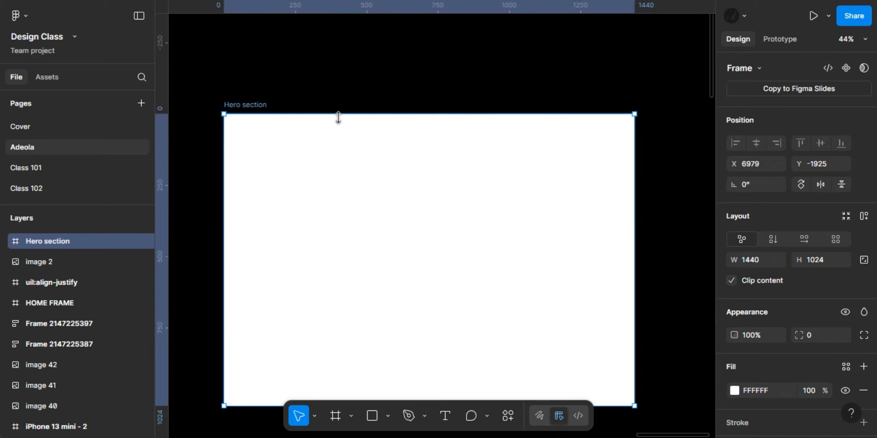
{"action": "scroll", "coordinate": [370, 91], "scroll_direction": "left", "scroll_amount": 10}
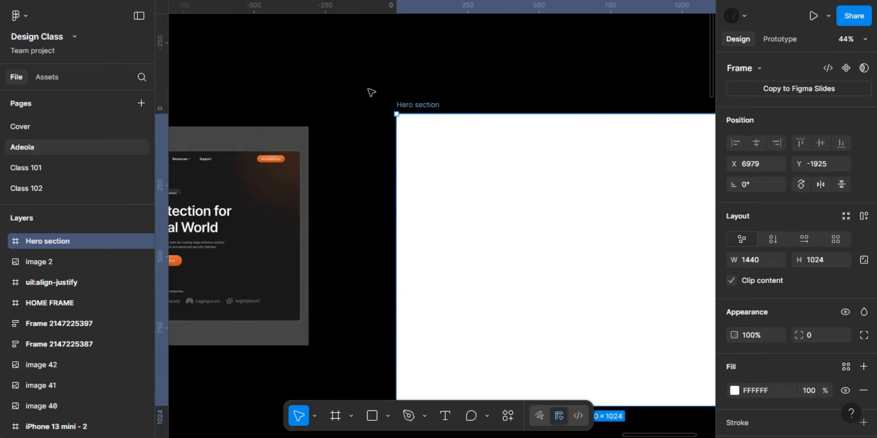
{"action": "scroll", "coordinate": [324, 154], "scroll_direction": "up", "scroll_amount": 5}
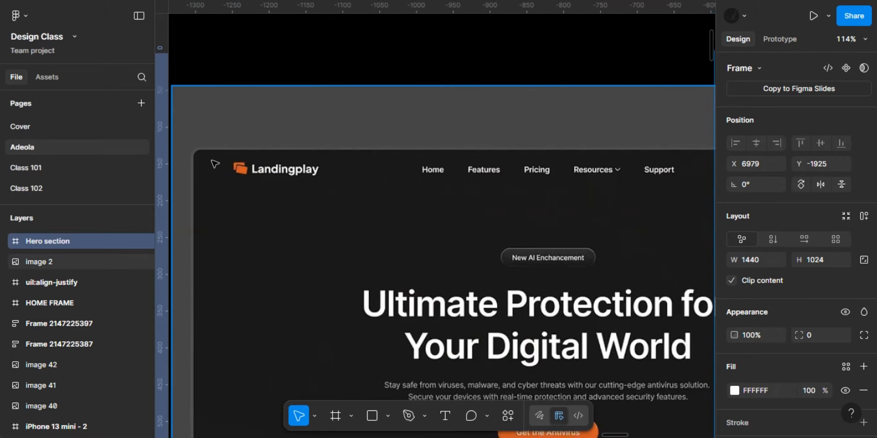
{"action": "scroll", "coordinate": [204, 158], "scroll_direction": "down", "scroll_amount": 5}
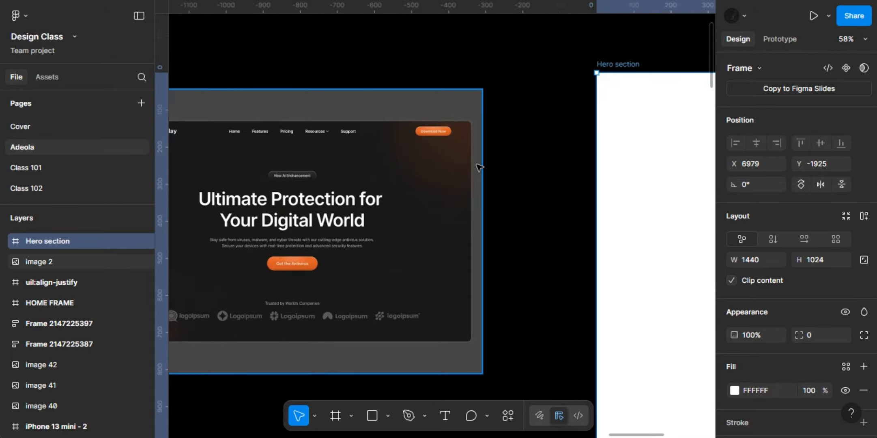
{"action": "scroll", "coordinate": [459, 161], "scroll_direction": "left", "scroll_amount": 3}
{"action": "scroll", "coordinate": [343, 221], "scroll_direction": "right", "scroll_amount": 5}
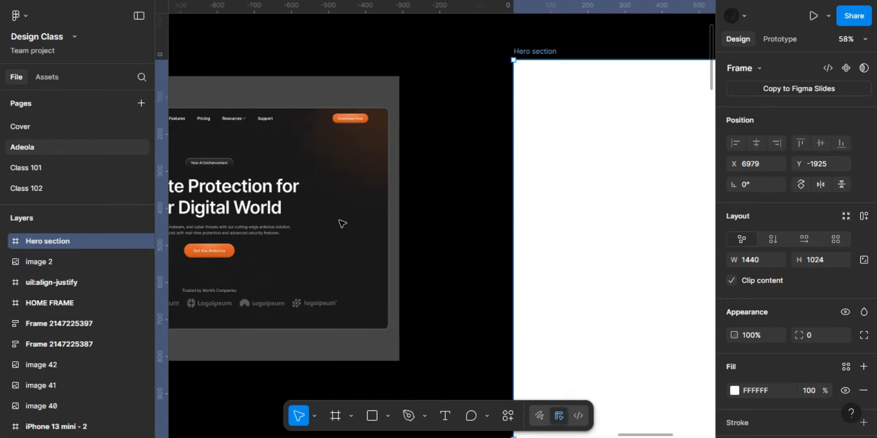
{"action": "scroll", "coordinate": [284, 95], "scroll_direction": "right", "scroll_amount": 3}
{"action": "scroll", "coordinate": [496, 137], "scroll_direction": "down", "scroll_amount": 4}
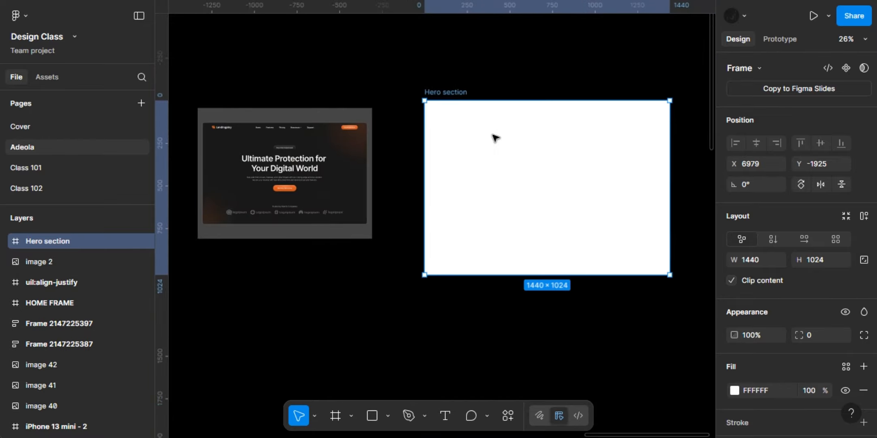
{"action": "scroll", "coordinate": [466, 148], "scroll_direction": "right", "scroll_amount": 3}
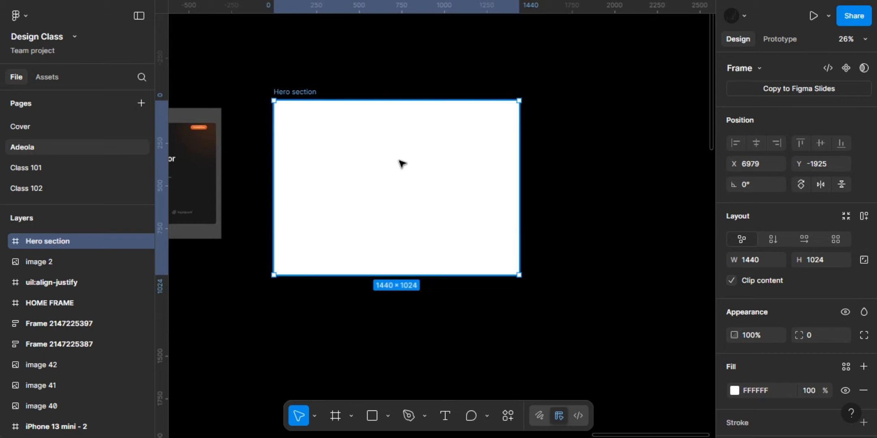
{"action": "scroll", "coordinate": [401, 164], "scroll_direction": "left", "scroll_amount": 4}
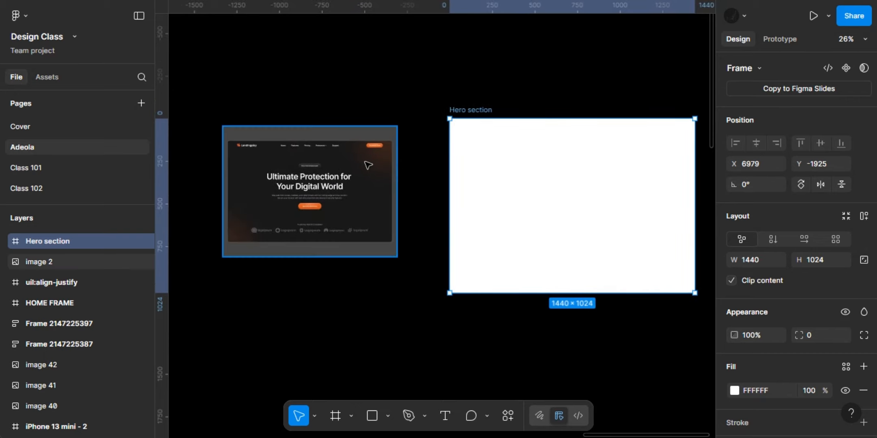
{"action": "scroll", "coordinate": [502, 169], "scroll_direction": "down", "scroll_amount": 1}
{"action": "scroll", "coordinate": [502, 170], "scroll_direction": "right", "scroll_amount": 2}
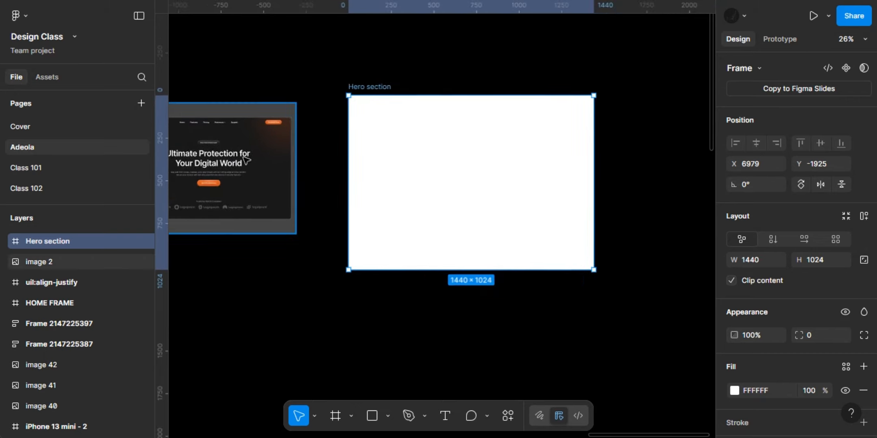
{"action": "scroll", "coordinate": [212, 163], "scroll_direction": "left", "scroll_amount": 2}
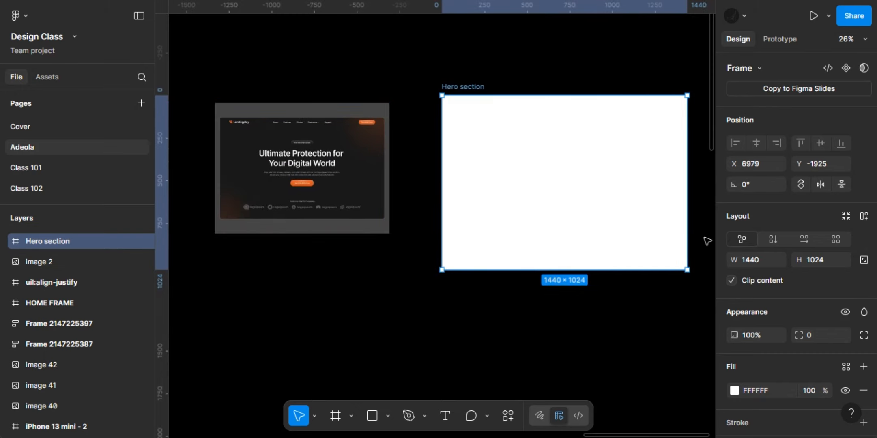
{"action": "scroll", "coordinate": [709, 240], "scroll_direction": "right", "scroll_amount": 2}
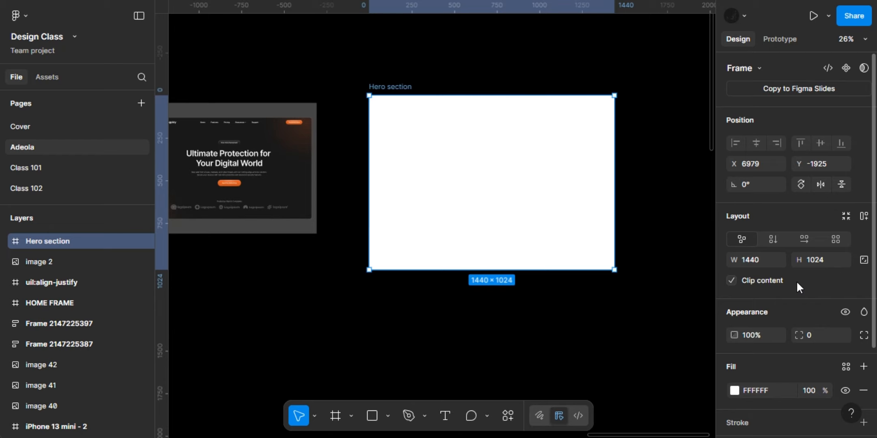
Add a column layout guide to the Hero section frame with a count of 12 and a margin of 120.
{"action": "scroll", "coordinate": [797, 282], "scroll_direction": "down", "scroll_amount": 3}
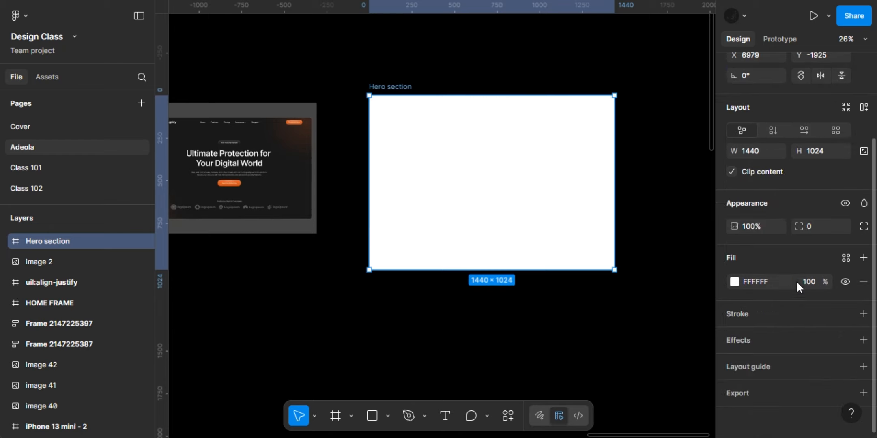
{"action": "left_click", "coordinate": [864, 367]}
{"action": "left_click", "coordinate": [606, 365]}
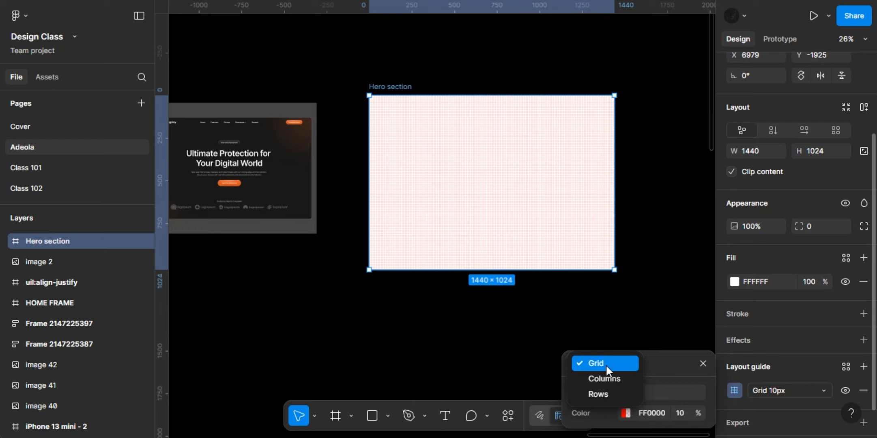
{"action": "left_click", "coordinate": [601, 380]}
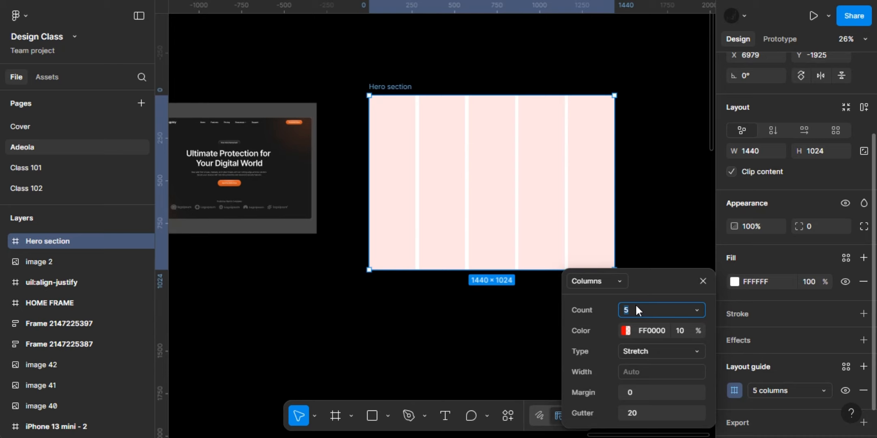
{"action": "left_click", "coordinate": [648, 388]}
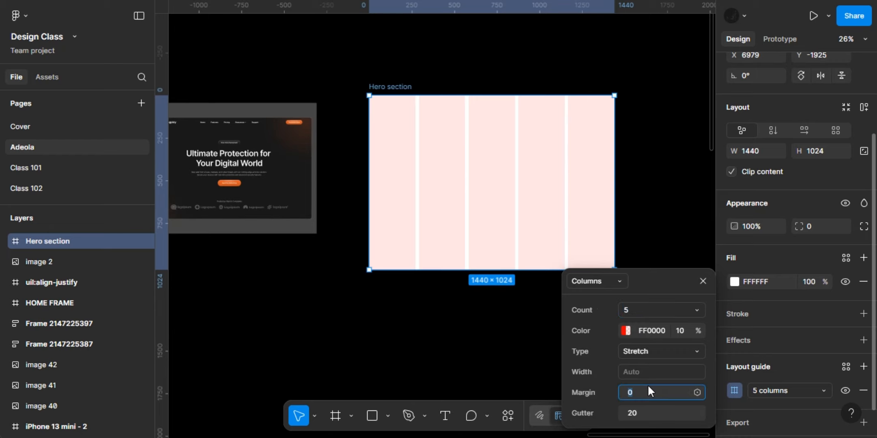
{"action": "key", "text": "Return"}
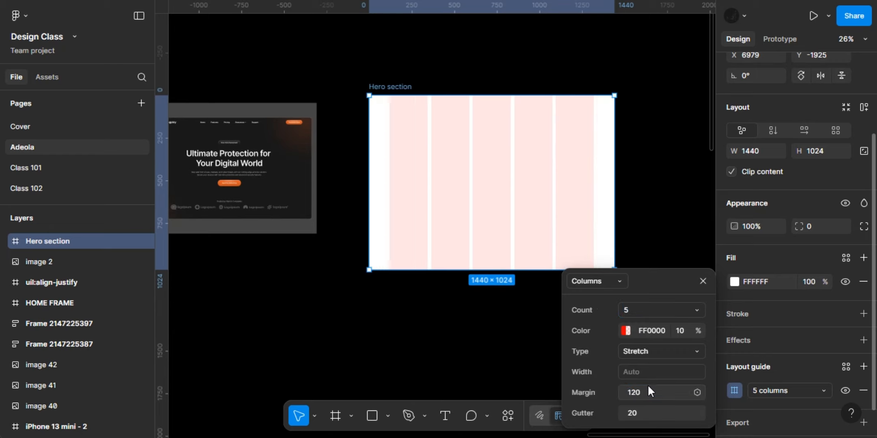
{"action": "left_click", "coordinate": [636, 310]}
{"action": "key", "text": "Return"}
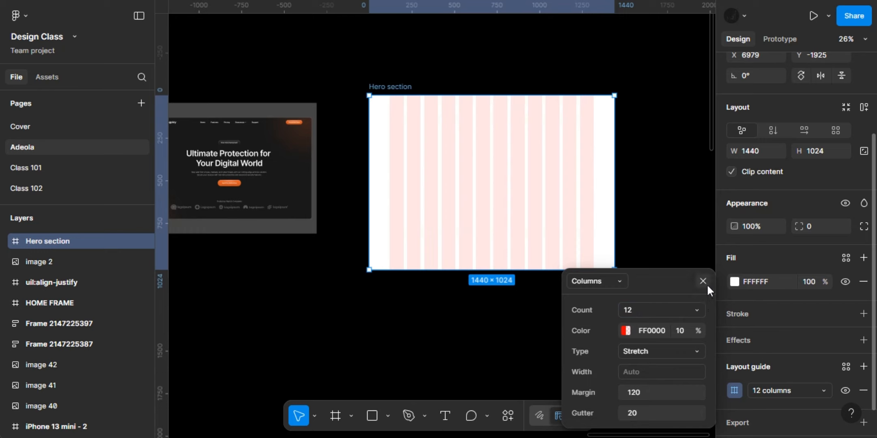
Set the margin of the Hero section's column guide to 160 and close the guide settings.
{"action": "left_click", "coordinate": [641, 392]}
{"action": "type", "text": "60"}
{"action": "key", "text": "Return"}
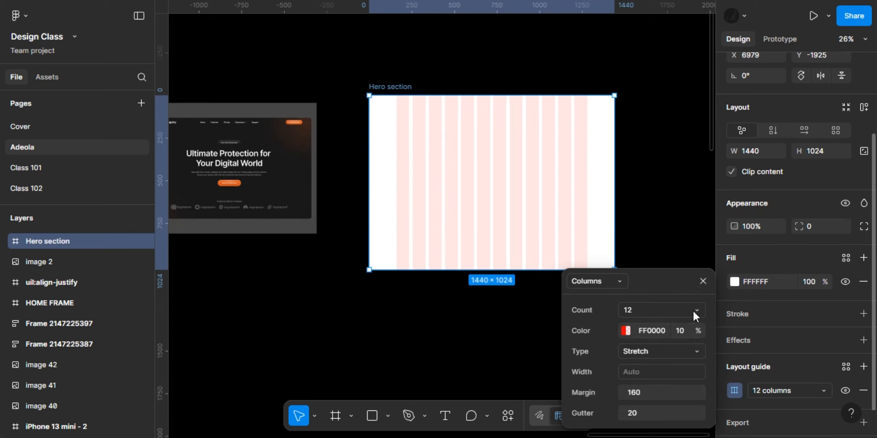
{"action": "left_click", "coordinate": [704, 283]}
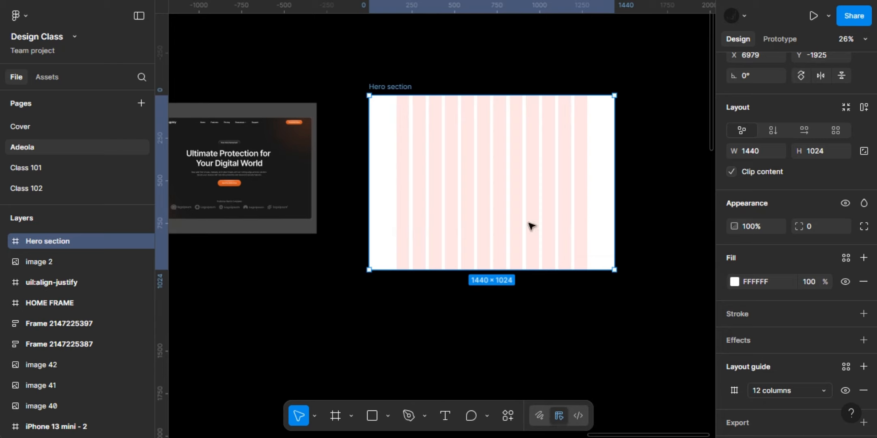
Examine the Hero section's column guide and the navigation bar in the reference landing page image.
{"action": "scroll", "coordinate": [528, 226], "scroll_direction": "left", "scroll_amount": 5}
{"action": "scroll", "coordinate": [521, 145], "scroll_direction": "up", "scroll_amount": 5}
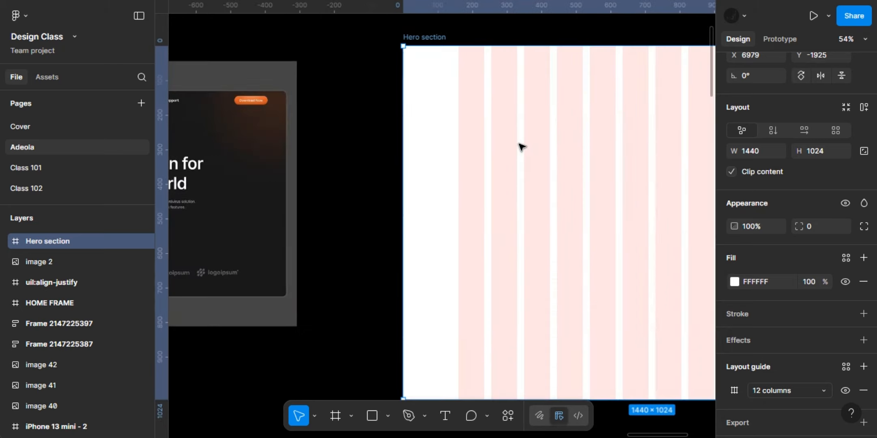
{"action": "scroll", "coordinate": [480, 182], "scroll_direction": "up", "scroll_amount": 4}
{"action": "scroll", "coordinate": [480, 183], "scroll_direction": "right", "scroll_amount": 3}
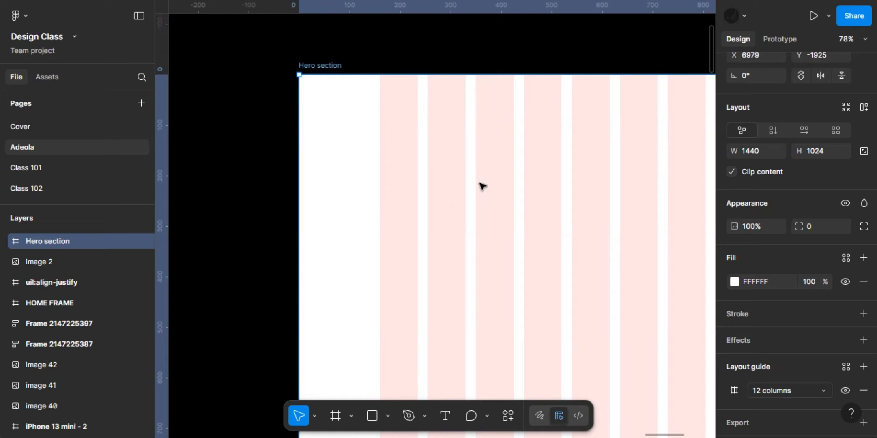
{"action": "scroll", "coordinate": [482, 186], "scroll_direction": "down", "scroll_amount": 3}
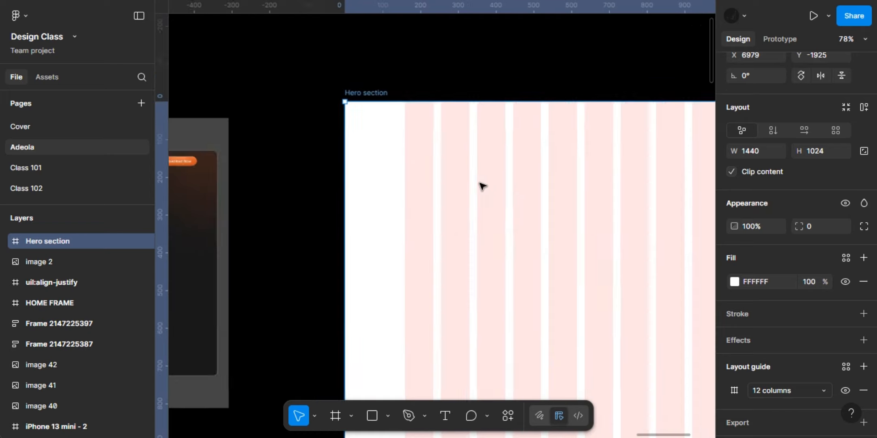
{"action": "scroll", "coordinate": [489, 190], "scroll_direction": "down", "scroll_amount": 3}
{"action": "scroll", "coordinate": [490, 188], "scroll_direction": "left", "scroll_amount": 10}
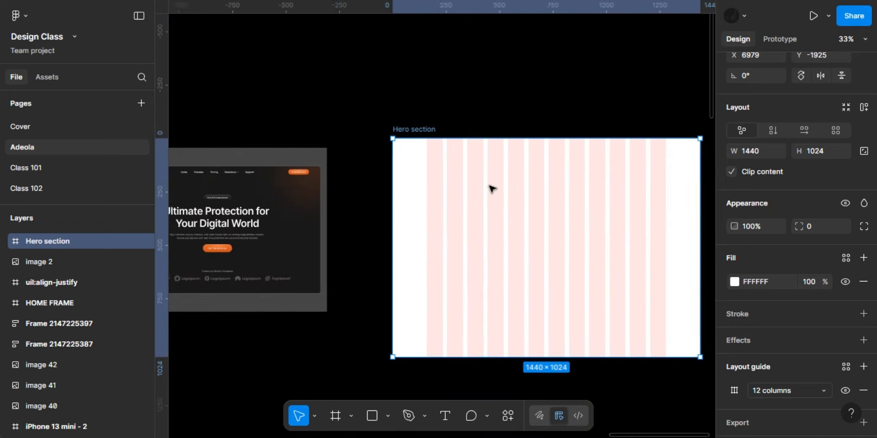
{"action": "scroll", "coordinate": [291, 182], "scroll_direction": "up", "scroll_amount": 3}
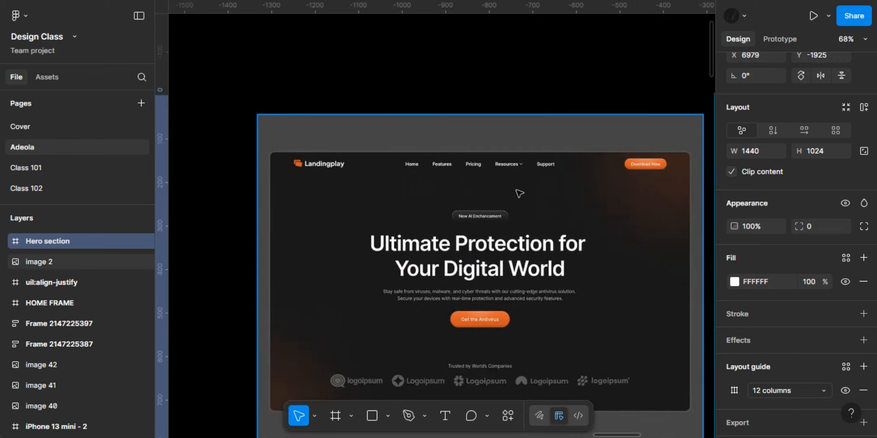
{"action": "scroll", "coordinate": [520, 194], "scroll_direction": "right", "scroll_amount": 6}
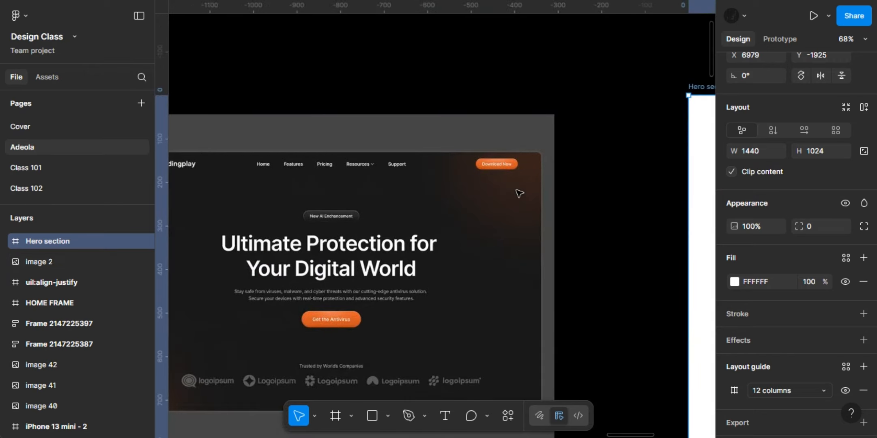
{"action": "scroll", "coordinate": [519, 191], "scroll_direction": "left", "scroll_amount": 3}
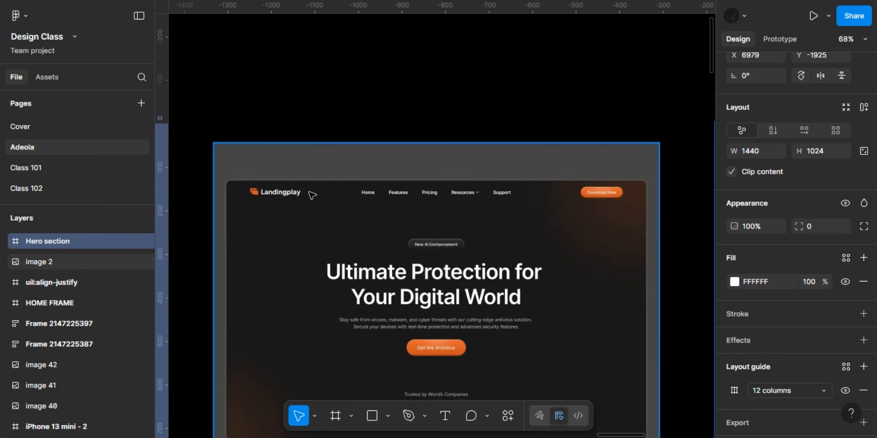
{"action": "scroll", "coordinate": [294, 198], "scroll_direction": "up", "scroll_amount": 5}
{"action": "scroll", "coordinate": [314, 197], "scroll_direction": "right", "scroll_amount": 6}
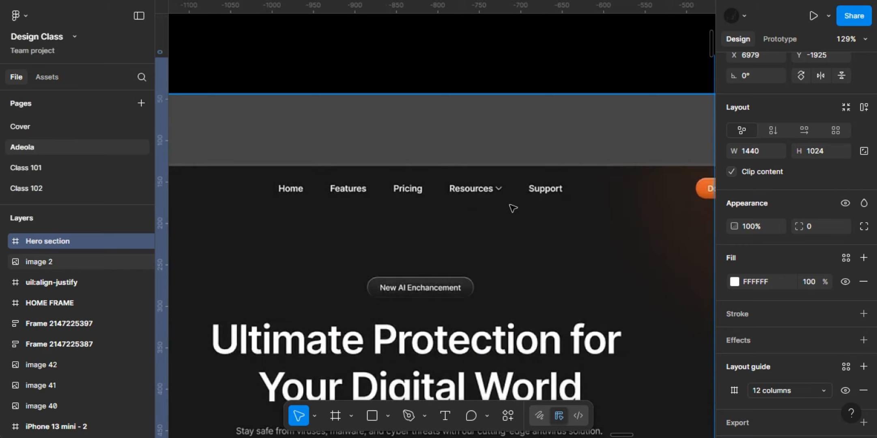
{"action": "scroll", "coordinate": [521, 195], "scroll_direction": "right", "scroll_amount": 5}
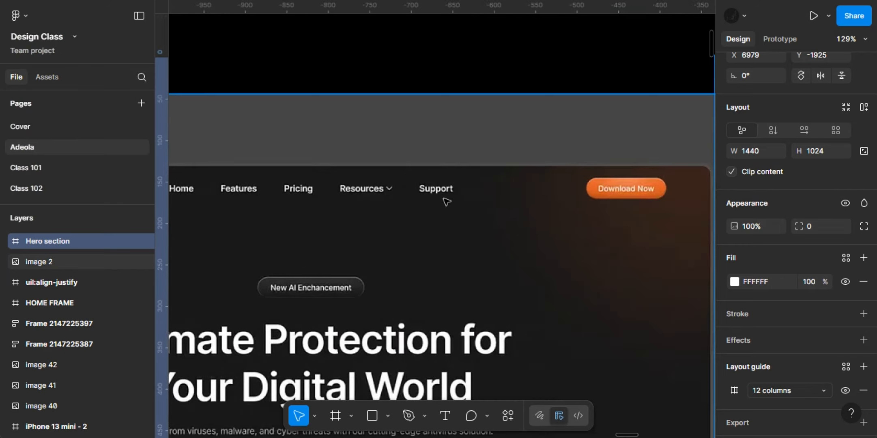
Draw a new 1440-wide frame just below the Hero section frame and set its height to 100.
{"action": "scroll", "coordinate": [617, 208], "scroll_direction": "right", "scroll_amount": 8}
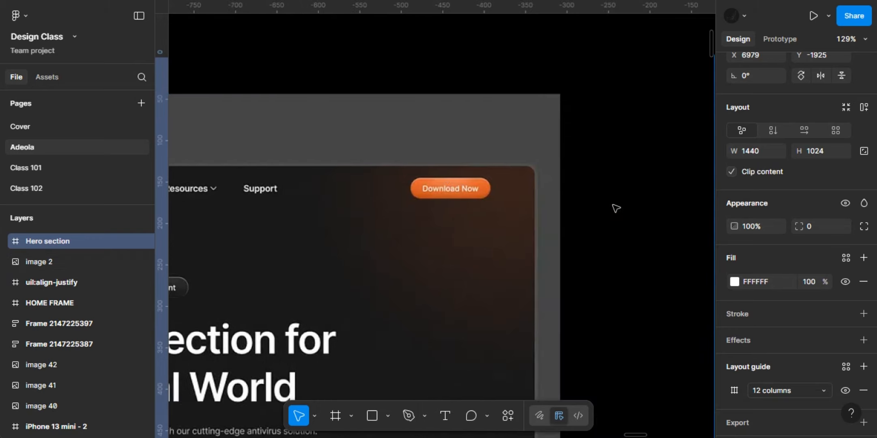
{"action": "scroll", "coordinate": [616, 208], "scroll_direction": "right", "scroll_amount": 20}
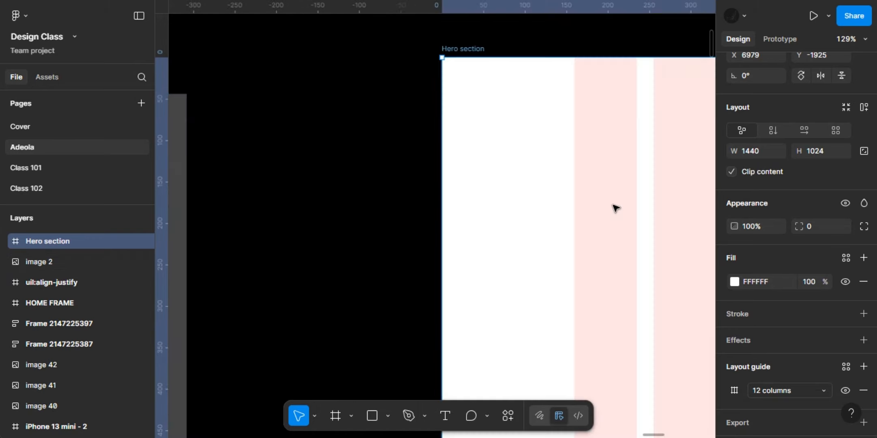
{"action": "scroll", "coordinate": [616, 208], "scroll_direction": "up", "scroll_amount": 4}
{"action": "scroll", "coordinate": [617, 209], "scroll_direction": "up", "scroll_amount": 3}
{"action": "scroll", "coordinate": [614, 207], "scroll_direction": "down", "scroll_amount": 5}
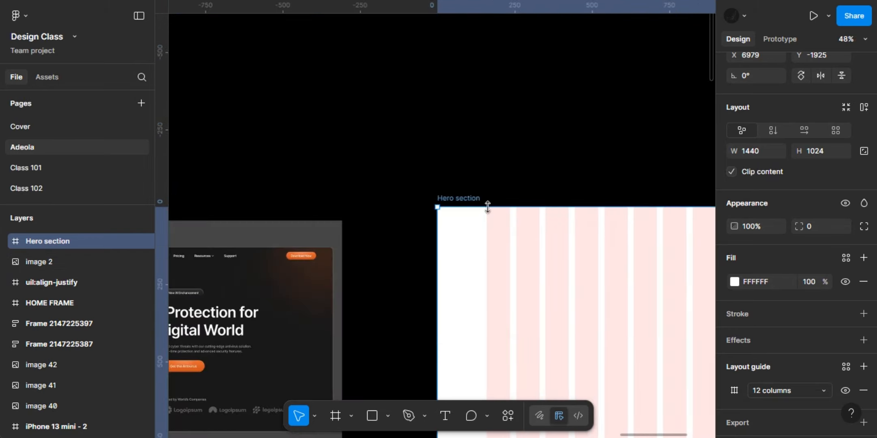
{"action": "scroll", "coordinate": [488, 208], "scroll_direction": "right", "scroll_amount": 5}
{"action": "scroll", "coordinate": [488, 207], "scroll_direction": "left", "scroll_amount": 3}
{"action": "scroll", "coordinate": [487, 207], "scroll_direction": "down", "scroll_amount": 2}
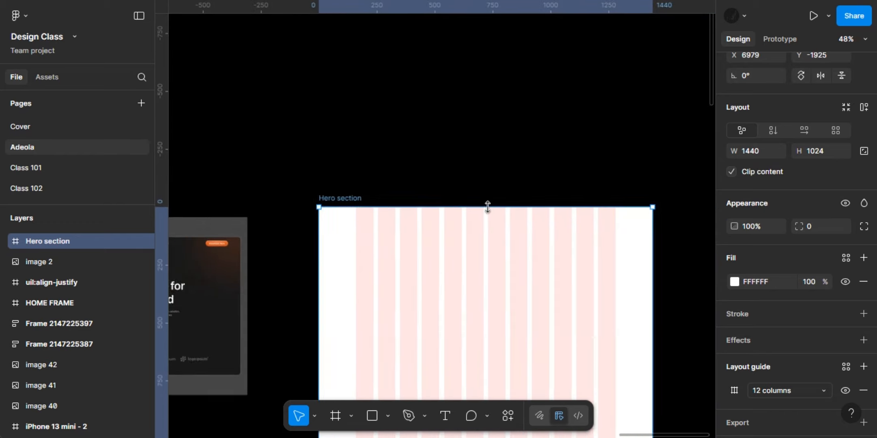
{"action": "scroll", "coordinate": [488, 207], "scroll_direction": "down", "scroll_amount": 10}
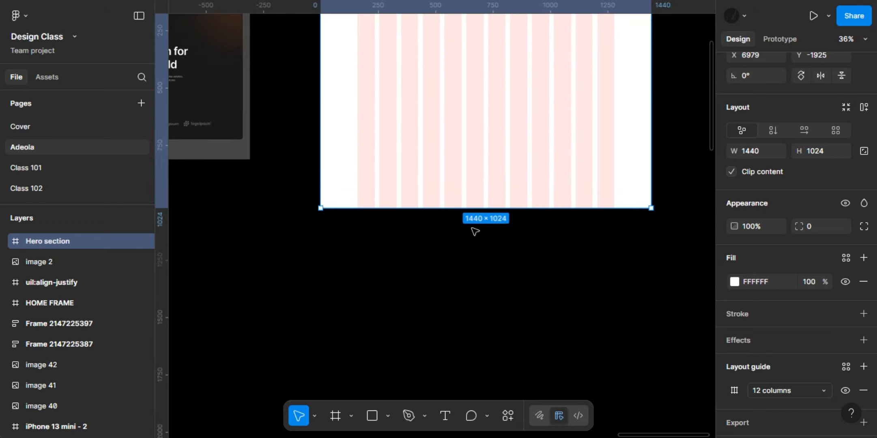
{"action": "key", "text": "f"}
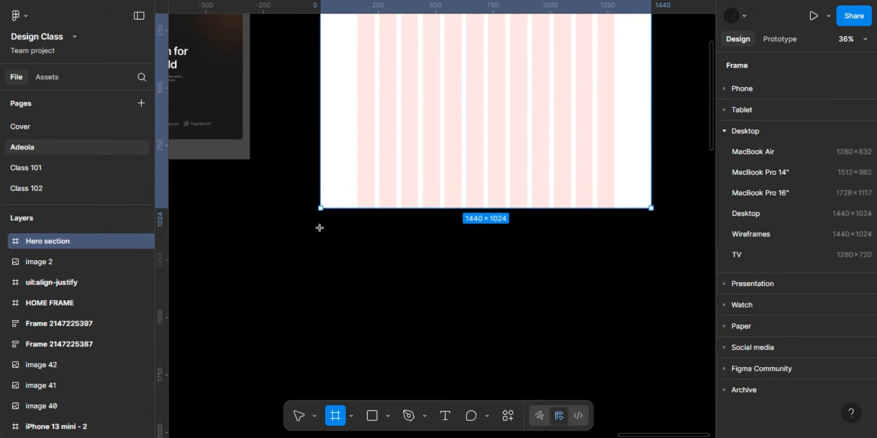
{"action": "left_click_drag", "start_coordinate": [321, 228], "coordinate": [651, 252]}
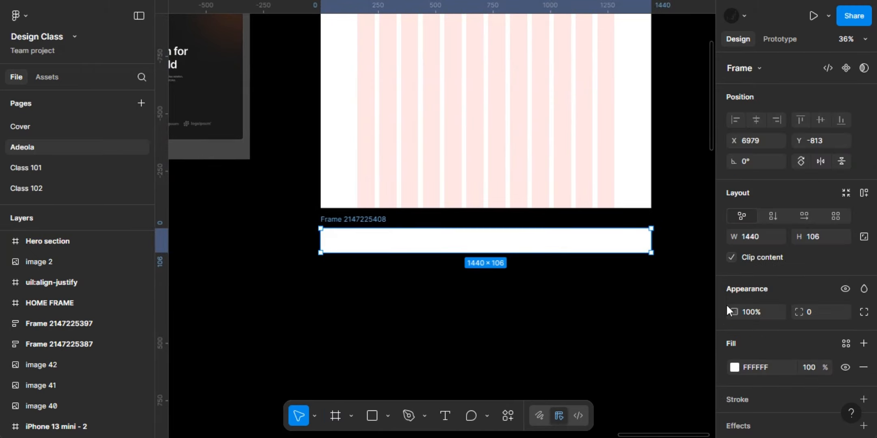
{"action": "left_click", "coordinate": [817, 239]}
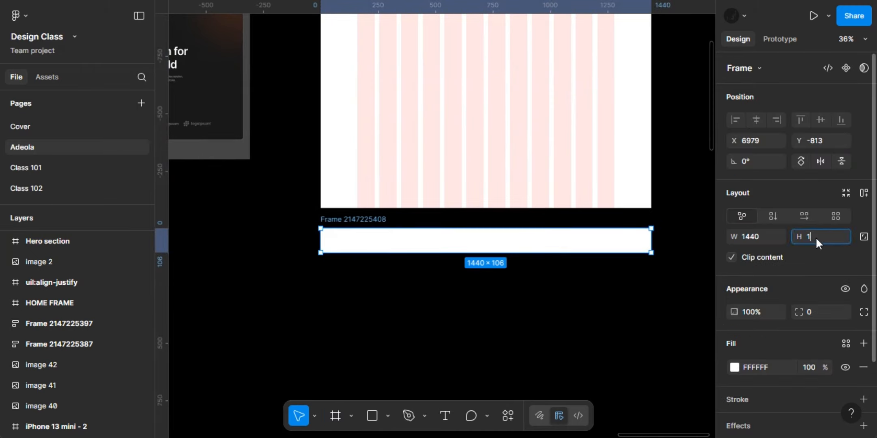
{"action": "key", "text": "Return"}
Rename the new 1440 × 100 frame "Nav bar" and move it below the reference landing page image.
{"action": "scroll", "coordinate": [447, 280], "scroll_direction": "left", "scroll_amount": 5}
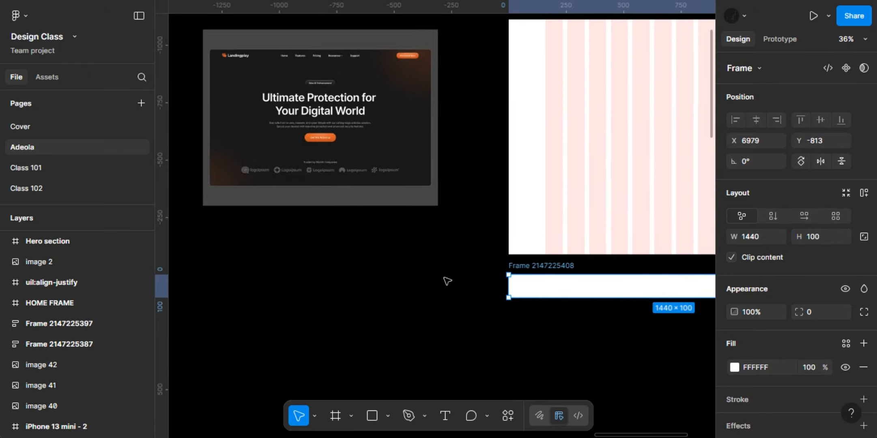
{"action": "double_click", "coordinate": [565, 266]}
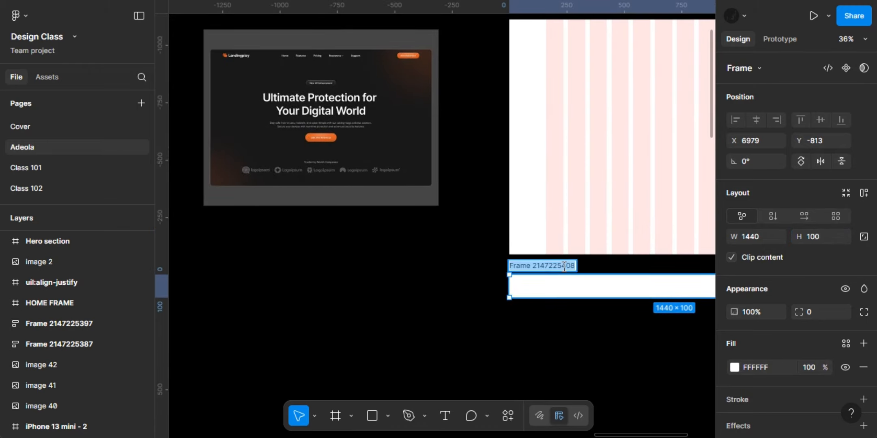
{"action": "type", "text": "Nav bar"}
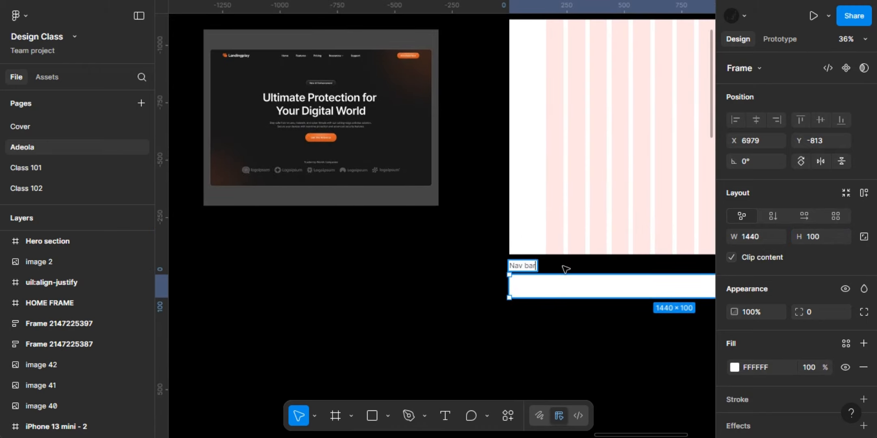
{"action": "left_click", "coordinate": [566, 270]}
{"action": "left_click_drag", "start_coordinate": [520, 268], "coordinate": [176, 242]}
{"action": "scroll", "coordinate": [244, 203], "scroll_direction": "up", "scroll_amount": 2}
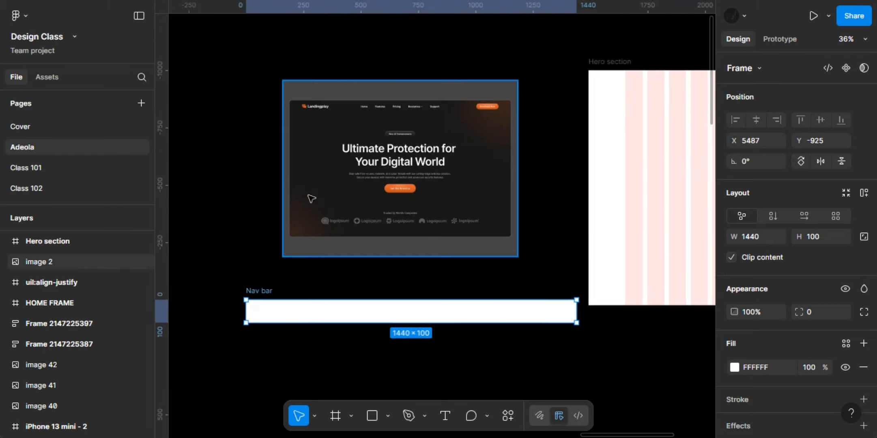
Draw a rectangle about 131 × 52 near the left end of the Nav bar frame and set its width to 120.
{"action": "scroll", "coordinate": [276, 307], "scroll_direction": "up", "scroll_amount": 6}
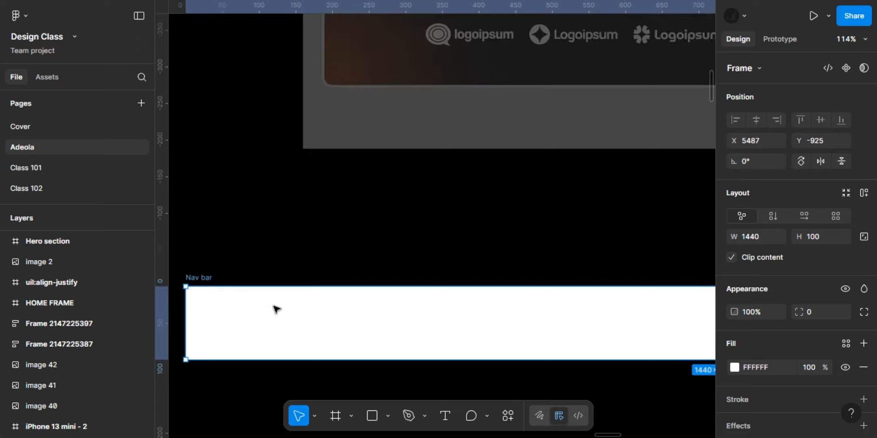
{"action": "scroll", "coordinate": [276, 309], "scroll_direction": "up", "scroll_amount": 2}
{"action": "scroll", "coordinate": [275, 308], "scroll_direction": "down", "scroll_amount": 3}
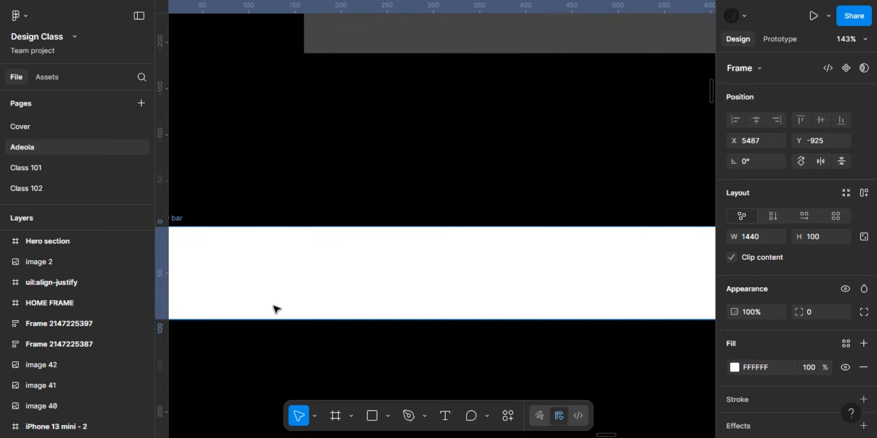
{"action": "left_click", "coordinate": [373, 415]}
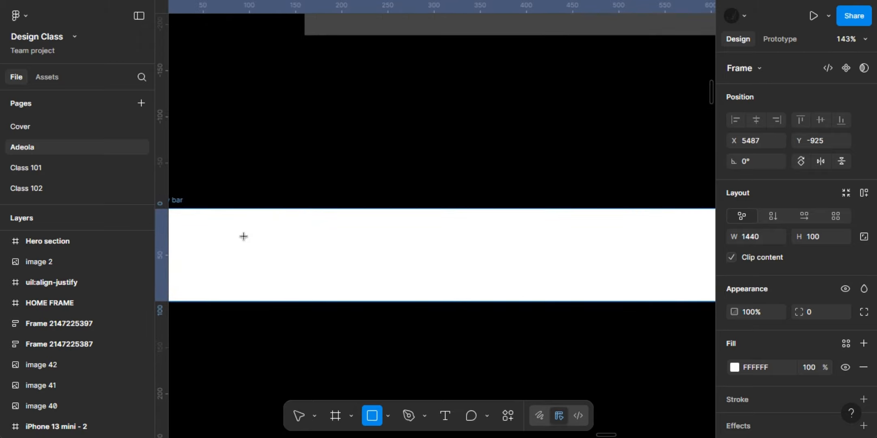
{"action": "left_click_drag", "start_coordinate": [244, 236], "coordinate": [366, 284]}
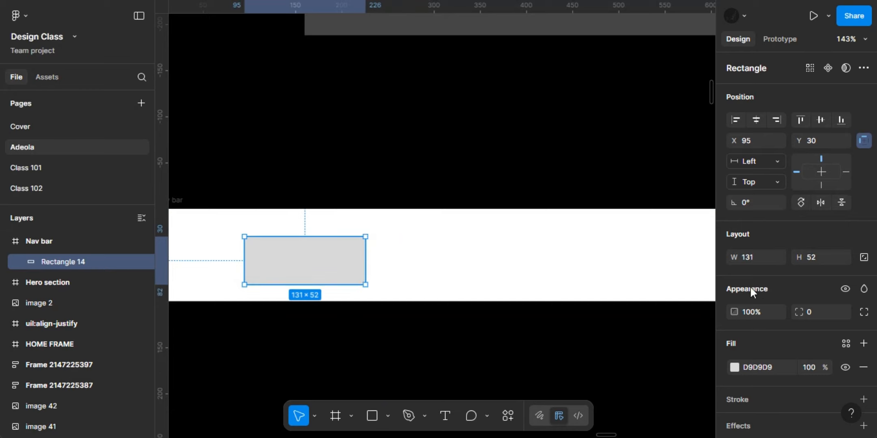
{"action": "left_click", "coordinate": [762, 260]}
{"action": "type", "text": "120"}
{"action": "key", "text": "Return"}
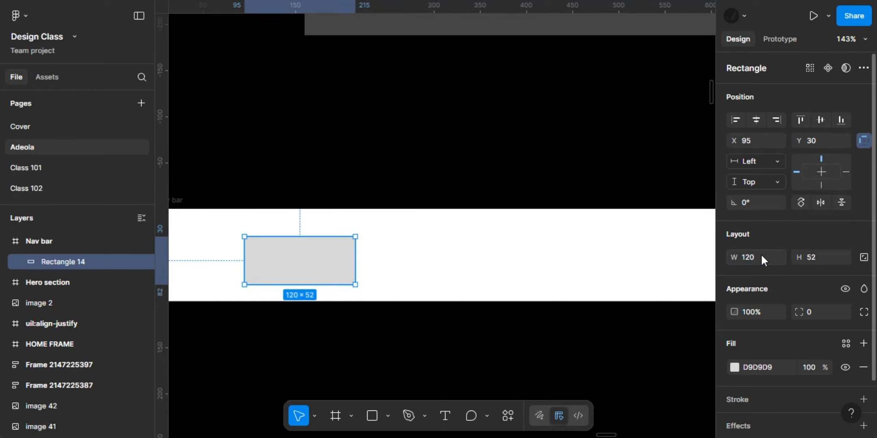
Centre the rectangle vertically in the Nav bar, set its X position to 160 and check its distances to the frame edges.
{"action": "left_click", "coordinate": [822, 118]}
{"action": "scroll", "coordinate": [519, 253], "scroll_direction": "left", "scroll_amount": 5}
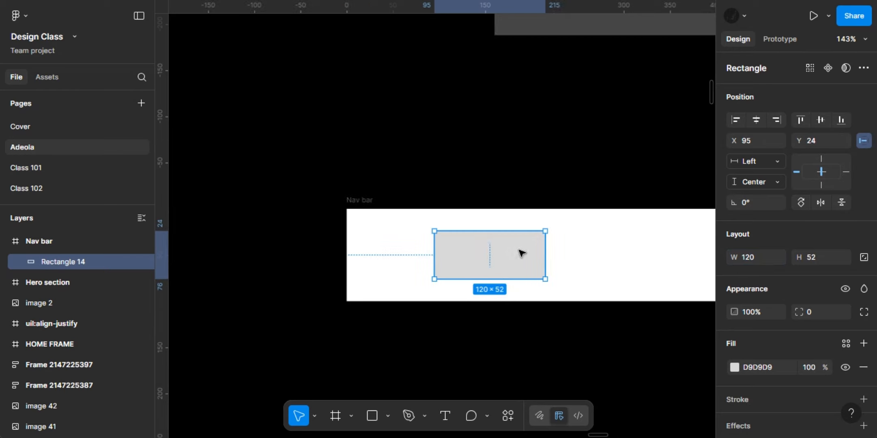
{"action": "left_click", "coordinate": [757, 136]}
{"action": "type", "text": "1"}
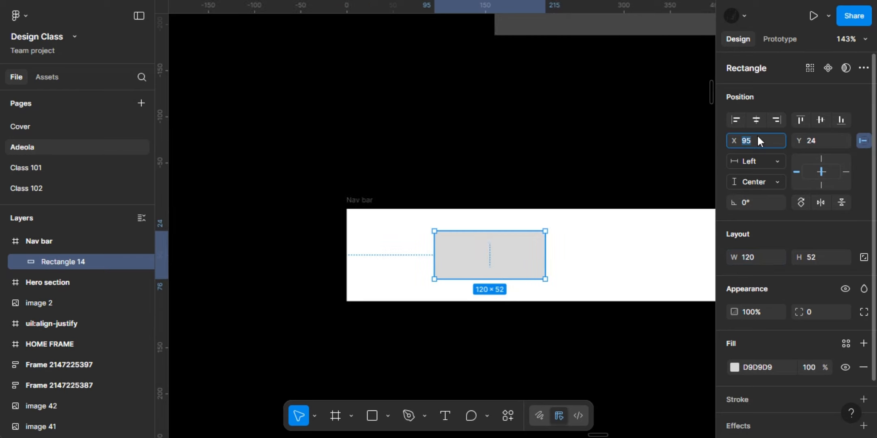
{"action": "type", "text": "60"}
{"action": "key", "text": "Return"}
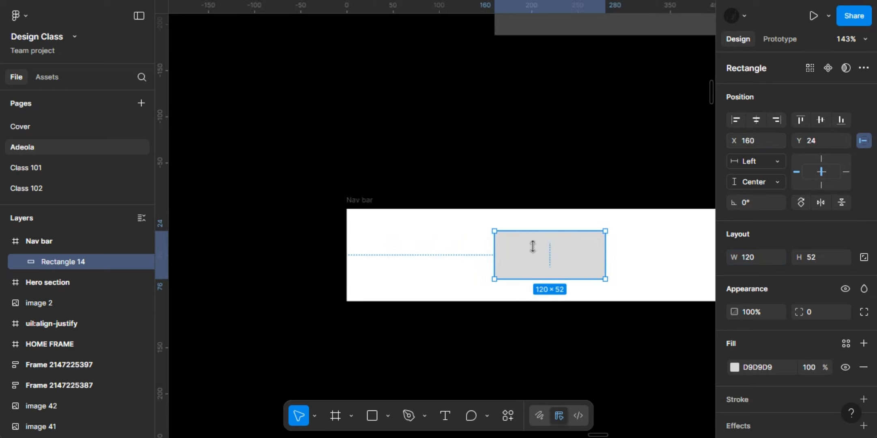
{"action": "key", "text": "alt"}
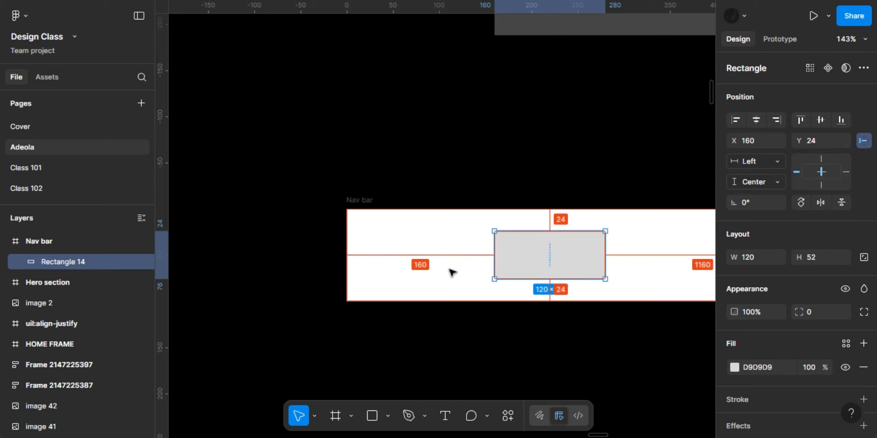
Add the text "Home" to the Nav bar frame, to the right of the grey rectangle, following the reference navigation bar.
{"action": "scroll", "coordinate": [453, 273], "scroll_direction": "right", "scroll_amount": 10}
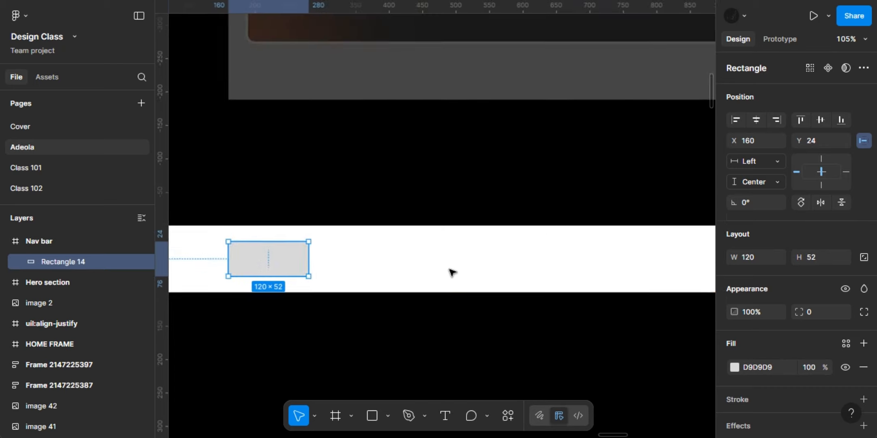
{"action": "scroll", "coordinate": [453, 273], "scroll_direction": "down", "scroll_amount": 3}
{"action": "scroll", "coordinate": [452, 272], "scroll_direction": "right", "scroll_amount": 3}
{"action": "scroll", "coordinate": [453, 273], "scroll_direction": "up", "scroll_amount": 10}
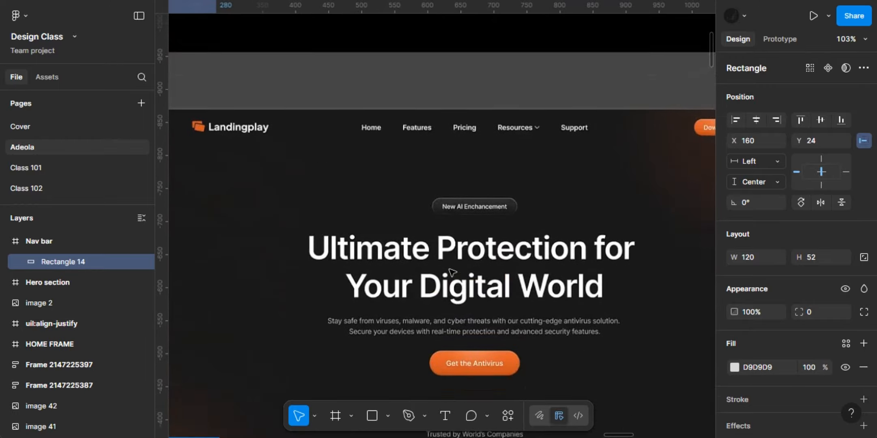
{"action": "scroll", "coordinate": [452, 273], "scroll_direction": "down", "scroll_amount": 10}
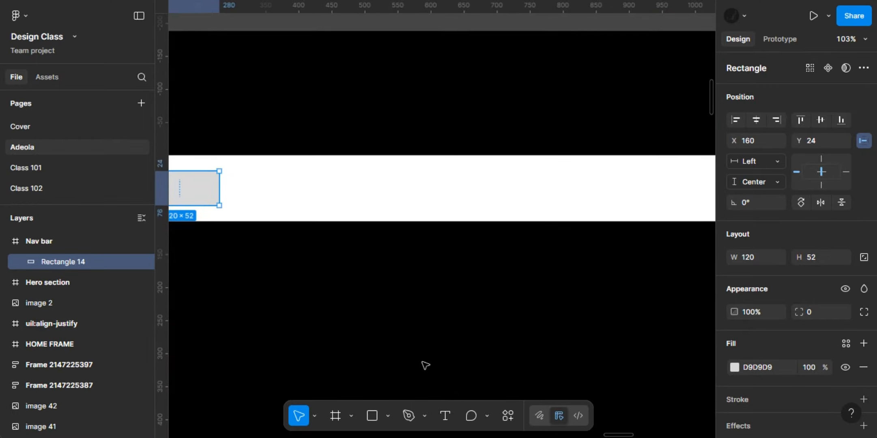
{"action": "left_click", "coordinate": [445, 414]}
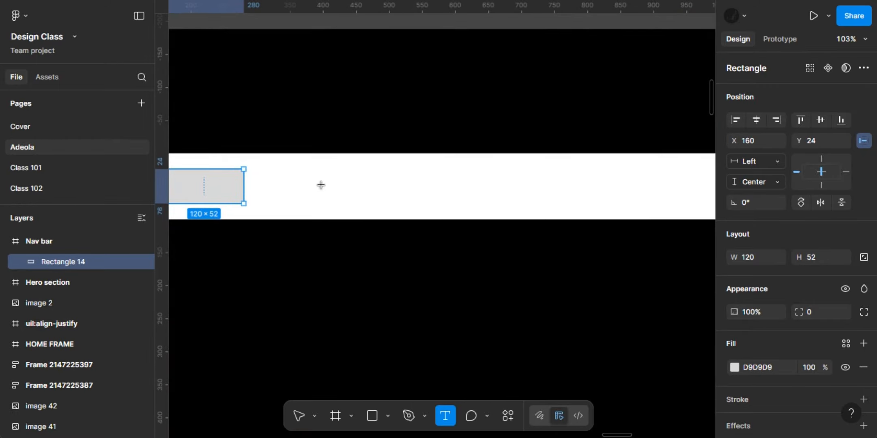
{"action": "left_click", "coordinate": [322, 185]}
{"action": "key", "text": "Escape"}
{"action": "scroll", "coordinate": [389, 201], "scroll_direction": "up", "scroll_amount": 5}
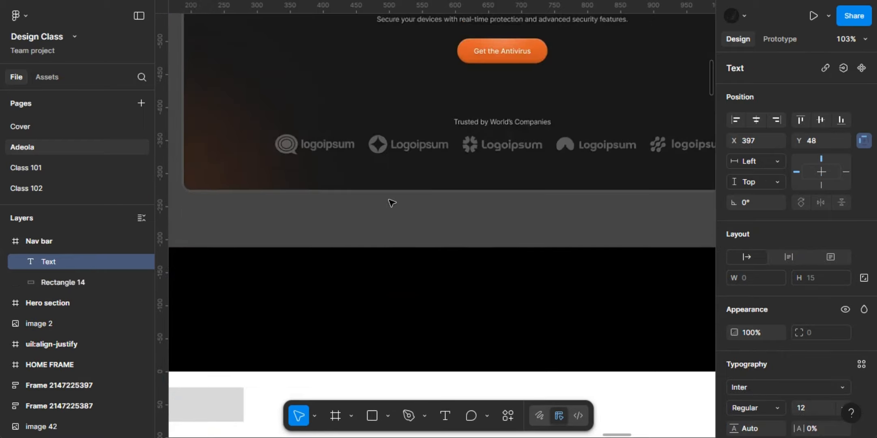
{"action": "scroll", "coordinate": [390, 202], "scroll_direction": "down", "scroll_amount": 5}
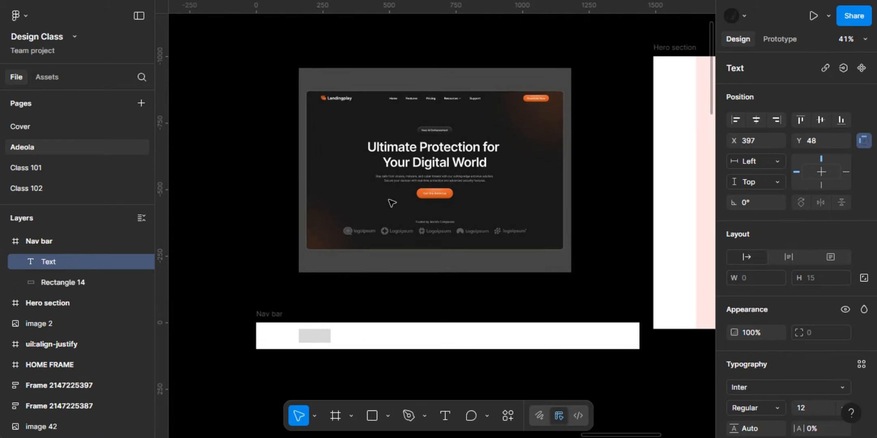
{"action": "scroll", "coordinate": [391, 95], "scroll_direction": "up", "scroll_amount": 5}
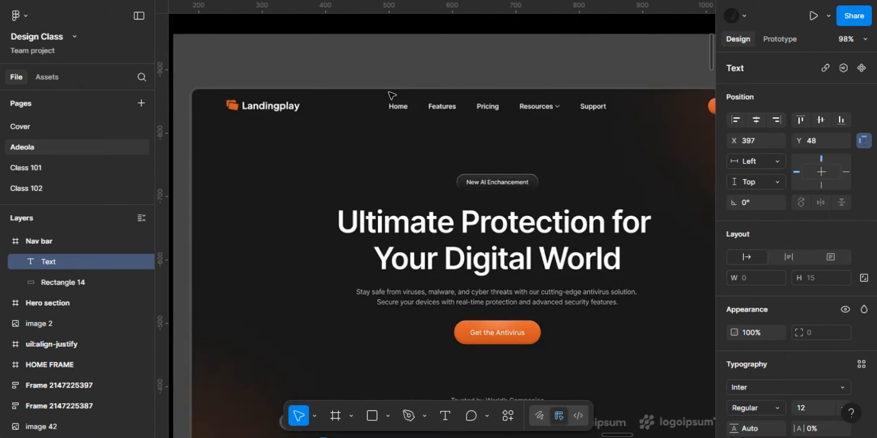
{"action": "scroll", "coordinate": [392, 95], "scroll_direction": "down", "scroll_amount": 10}
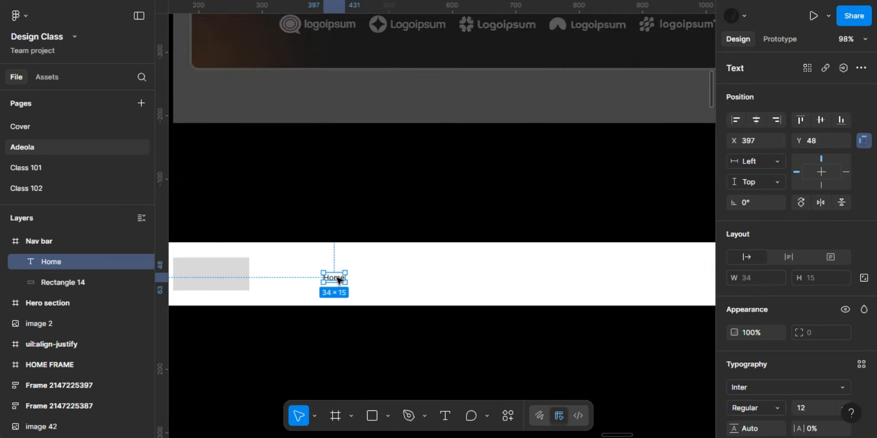
Format the Home text with font size 14, Medium weight and the Poppins font.
{"action": "scroll", "coordinate": [337, 280], "scroll_direction": "up", "scroll_amount": 6}
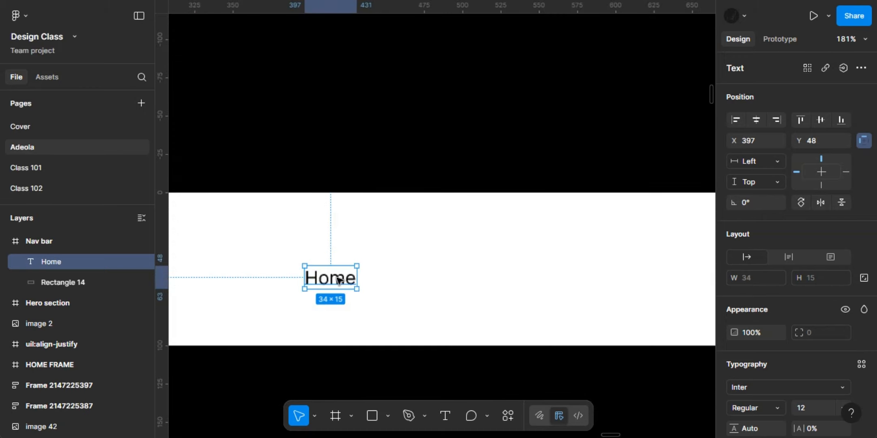
{"action": "left_click", "coordinate": [802, 408]}
{"action": "type", "text": "14"}
{"action": "key", "text": "Return"}
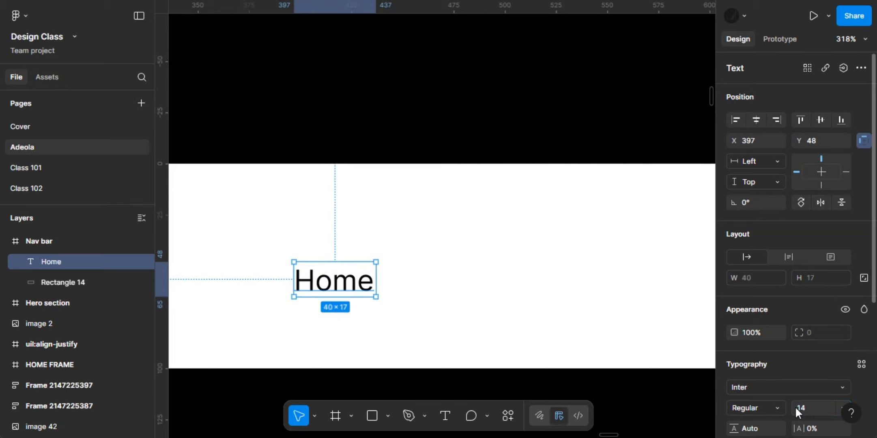
{"action": "left_click", "coordinate": [759, 406]}
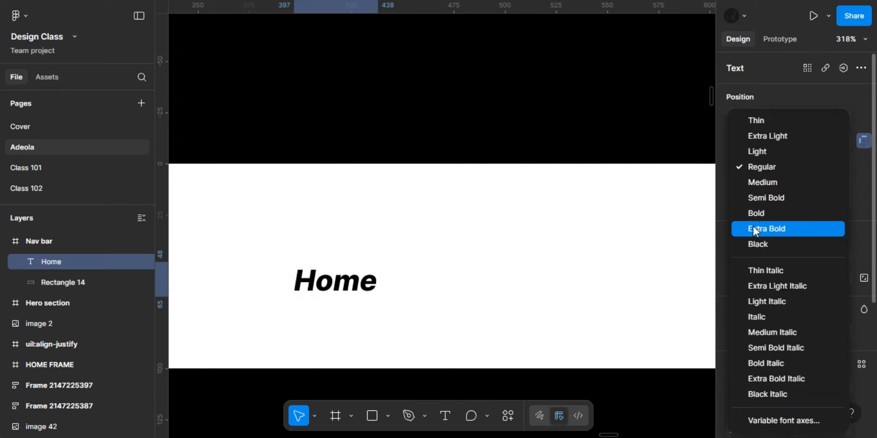
{"action": "left_click", "coordinate": [751, 183]}
{"action": "left_click", "coordinate": [759, 386]}
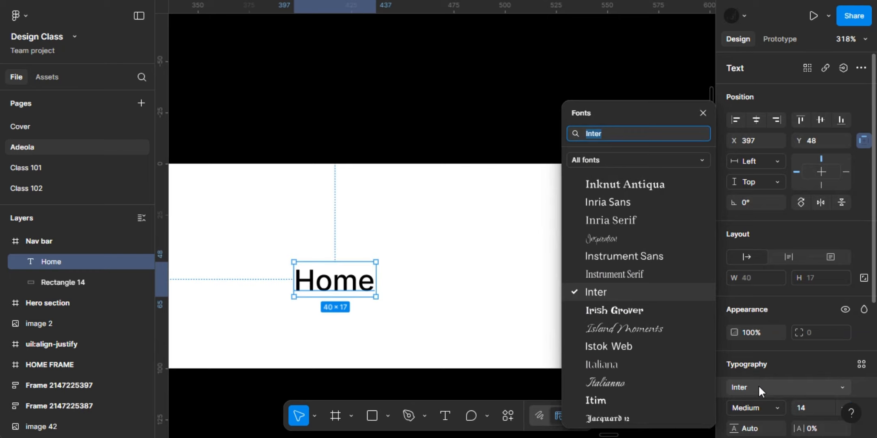
{"action": "type", "text": "pop"}
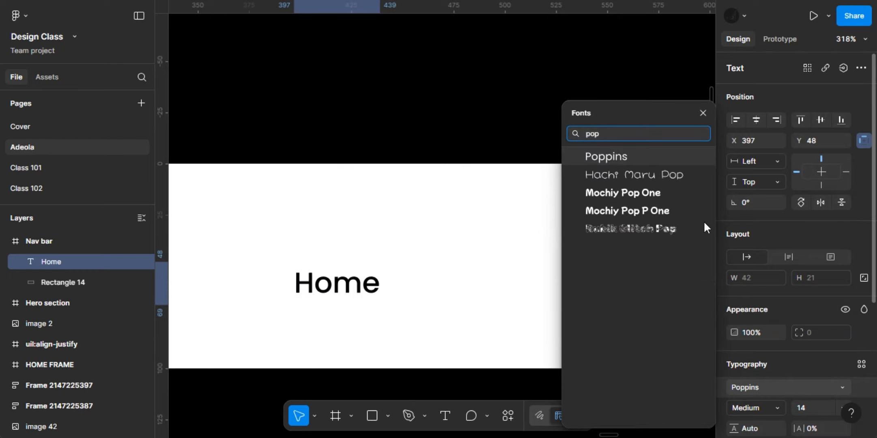
{"action": "left_click", "coordinate": [618, 158]}
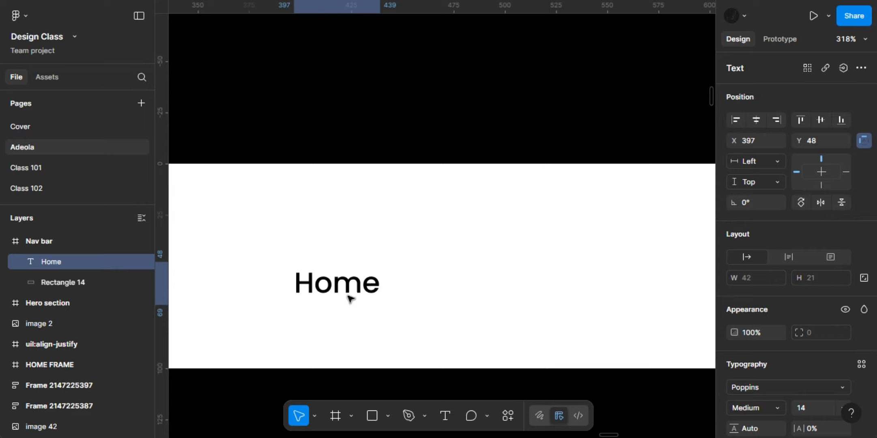
Set the fill colour of the Home text in the Nav bar to 101010.
{"action": "scroll", "coordinate": [350, 299], "scroll_direction": "down", "scroll_amount": 5}
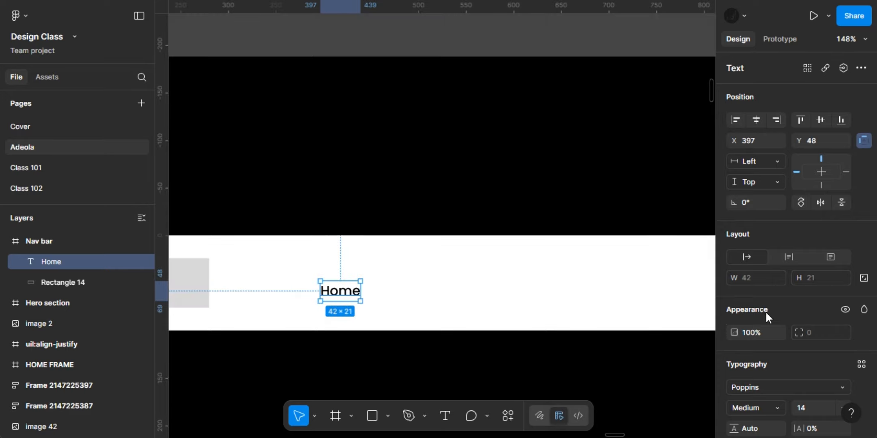
{"action": "scroll", "coordinate": [767, 314], "scroll_direction": "down", "scroll_amount": 5}
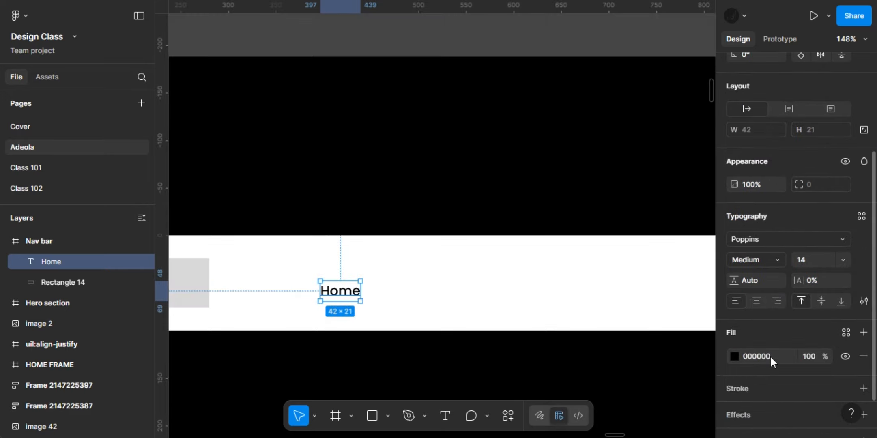
{"action": "left_click", "coordinate": [771, 356]}
{"action": "type", "text": "101010"}
{"action": "key", "text": "Return"}
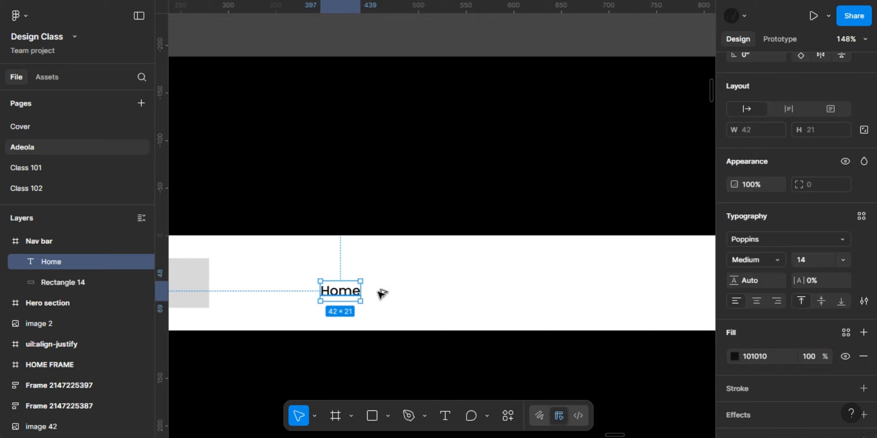
Duplicate the Home text to its right and combine both texts in an auto layout frame.
{"action": "left_click_drag", "start_coordinate": [344, 291], "coordinate": [425, 292]}
{"action": "left_click", "coordinate": [345, 295], "text": "shift"}
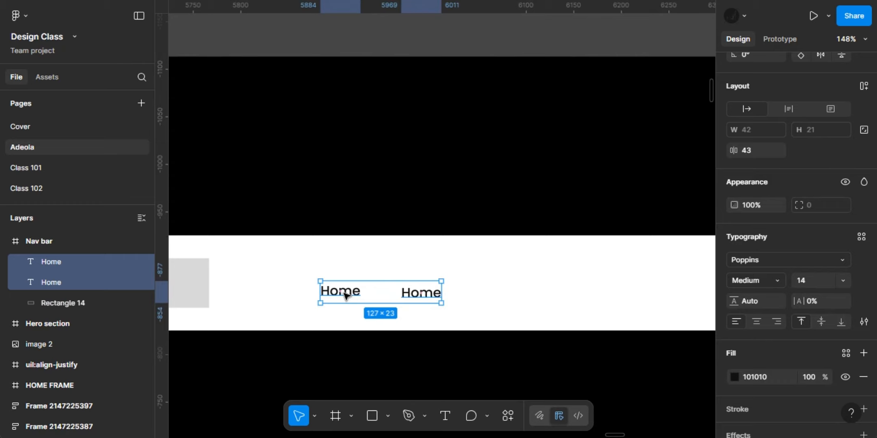
{"action": "right_click", "coordinate": [345, 294]}
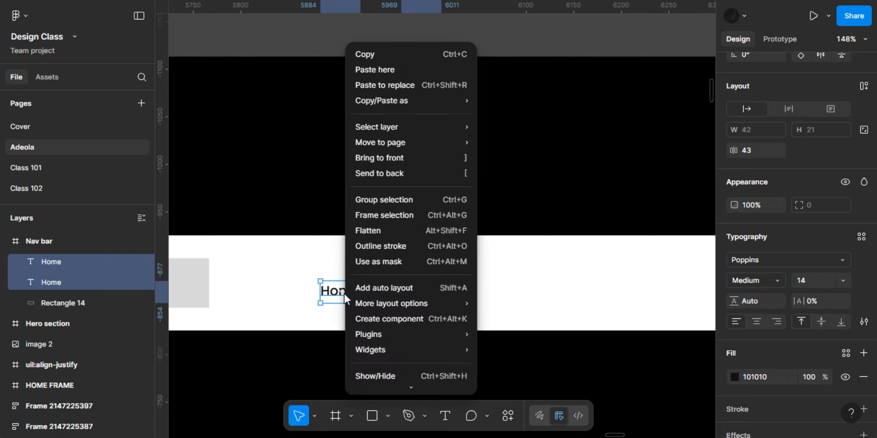
{"action": "left_click", "coordinate": [406, 283]}
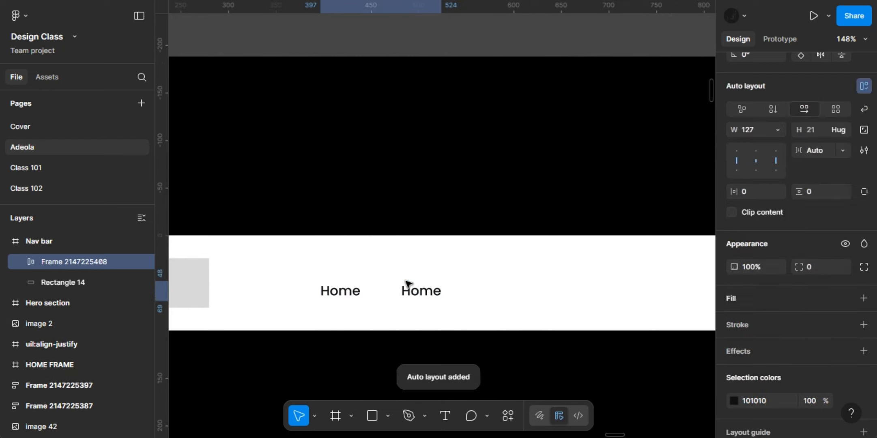
Set the menu auto layout's horizontal gap to 24 and its width to Hug contents.
{"action": "left_click", "coordinate": [843, 151]}
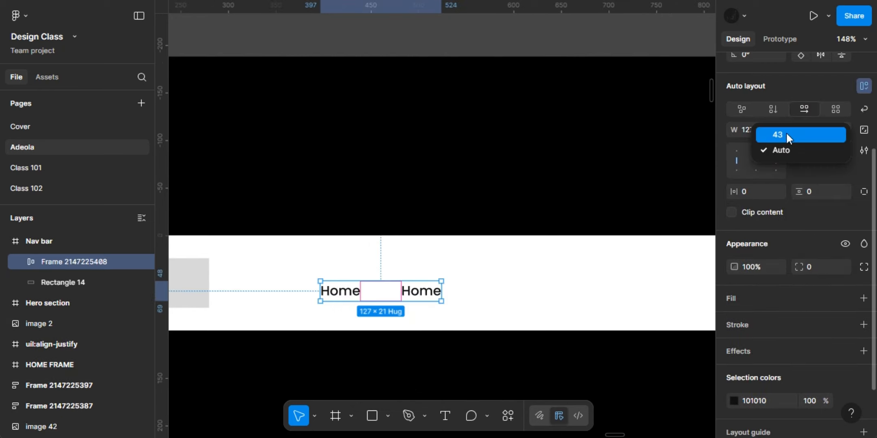
{"action": "left_click", "coordinate": [841, 134]}
{"action": "left_click", "coordinate": [817, 153]}
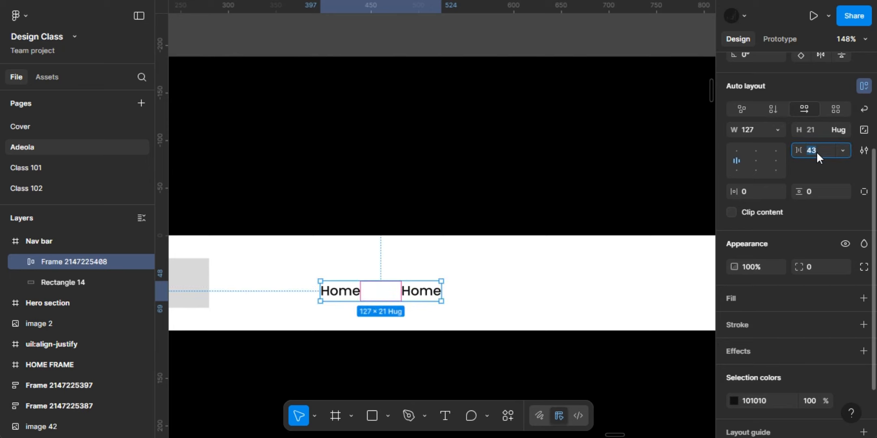
{"action": "type", "text": "24"}
{"action": "key", "text": "Return"}
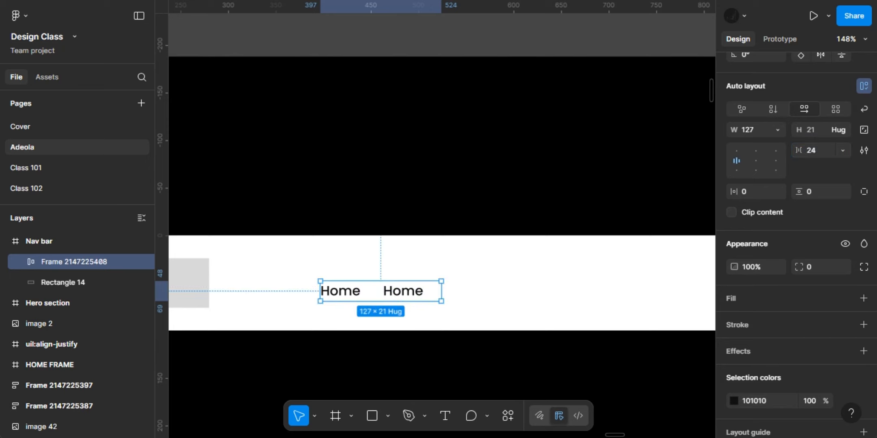
{"action": "left_click", "coordinate": [778, 128]}
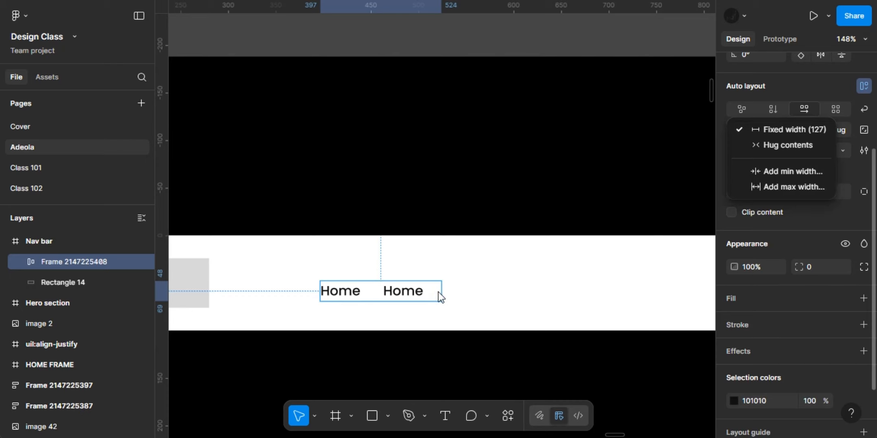
{"action": "left_click", "coordinate": [773, 145]}
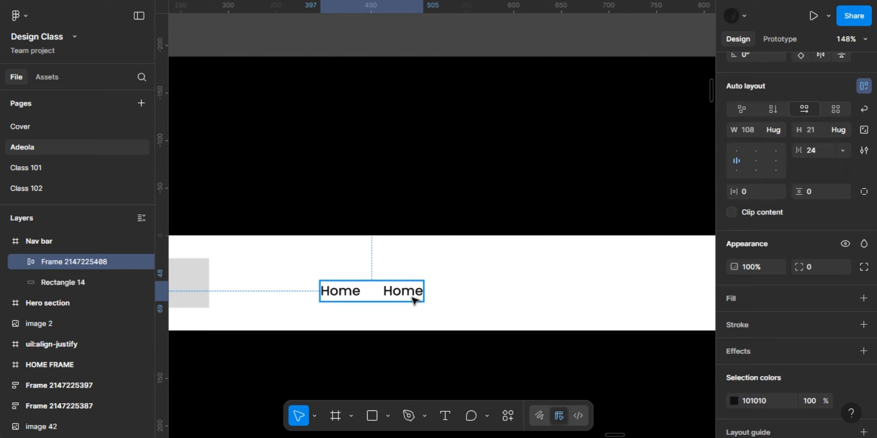
Duplicate the second Home text within the auto layout until the menu row holds five links.
{"action": "double_click", "coordinate": [413, 301]}
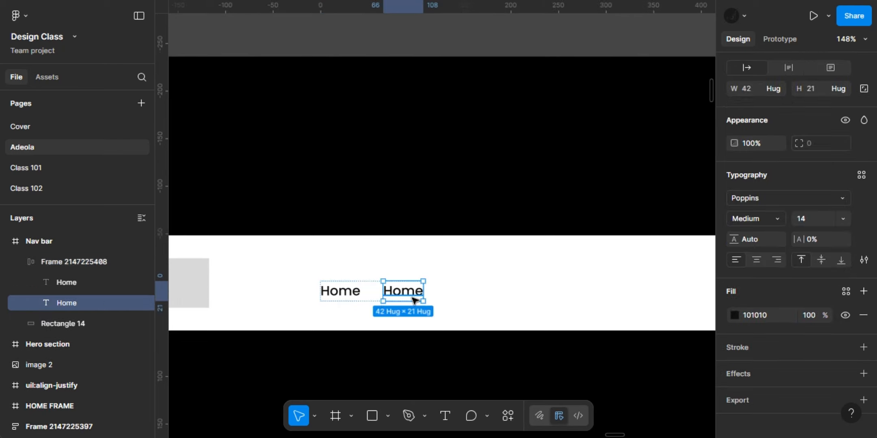
{"action": "key", "text": "ctrl+d"}
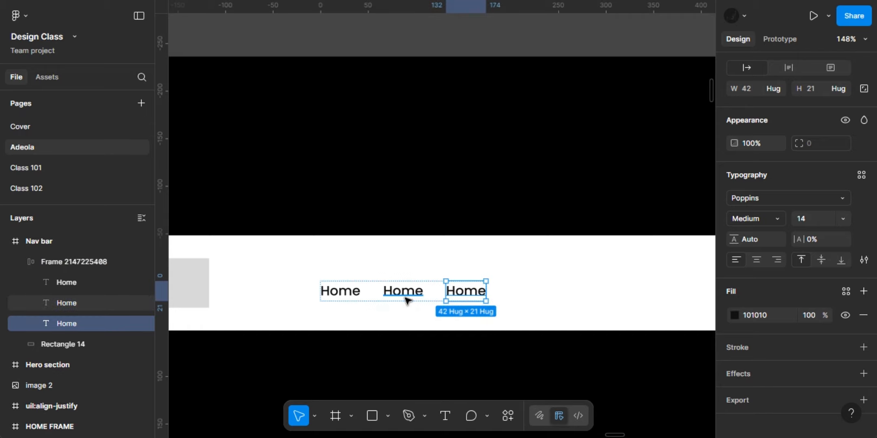
{"action": "key", "text": "ctrl+d"}
{"action": "key", "text": "ctrl+d"}
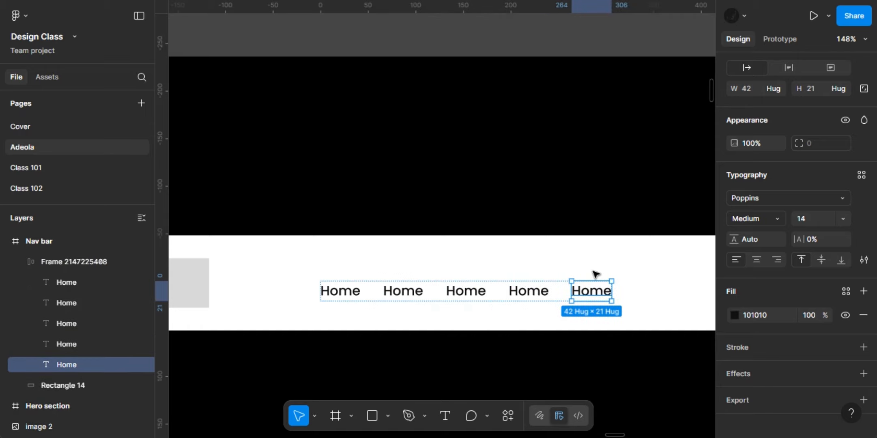
Centre the menu links frame horizontally and vertically within the Nav bar.
{"action": "scroll", "coordinate": [592, 275], "scroll_direction": "down", "scroll_amount": 5}
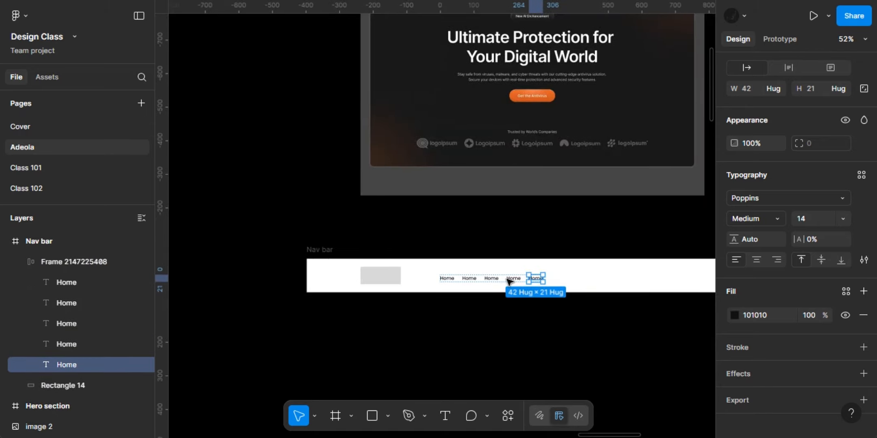
{"action": "key", "text": "Escape"}
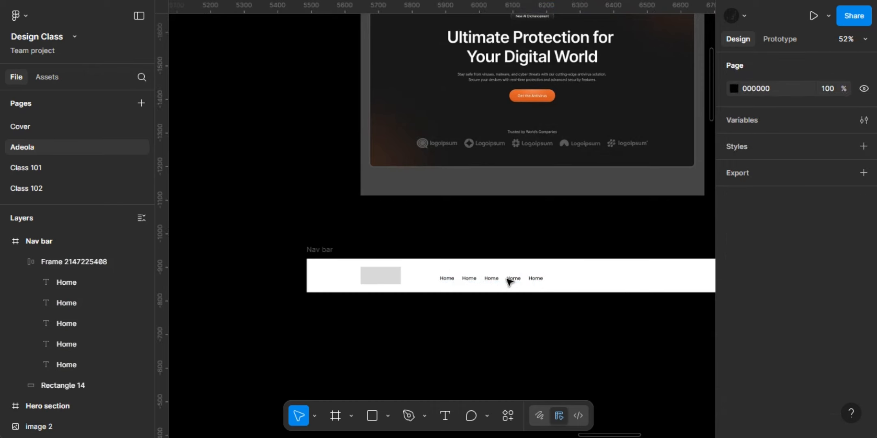
{"action": "left_click", "coordinate": [509, 280]}
{"action": "left_click", "coordinate": [518, 276]}
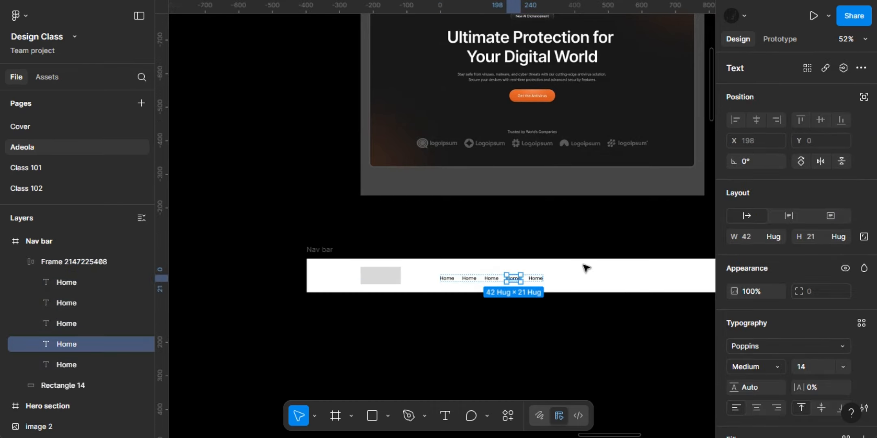
{"action": "key", "text": "Escape"}
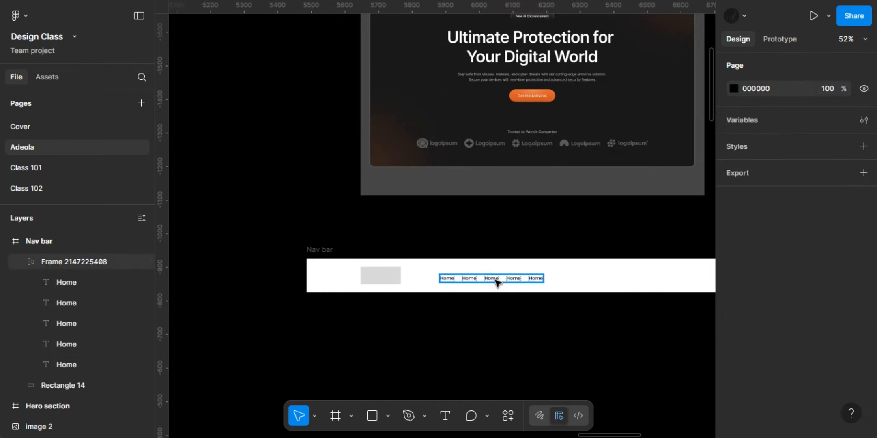
{"action": "left_click", "coordinate": [496, 281]}
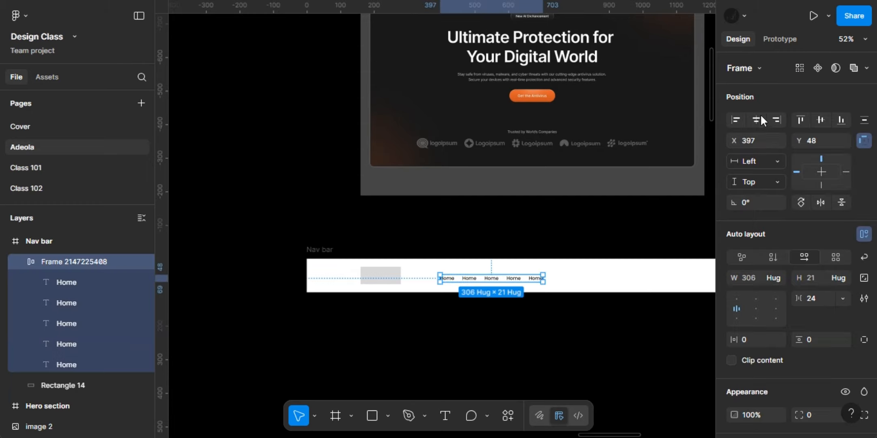
{"action": "left_click", "coordinate": [761, 118]}
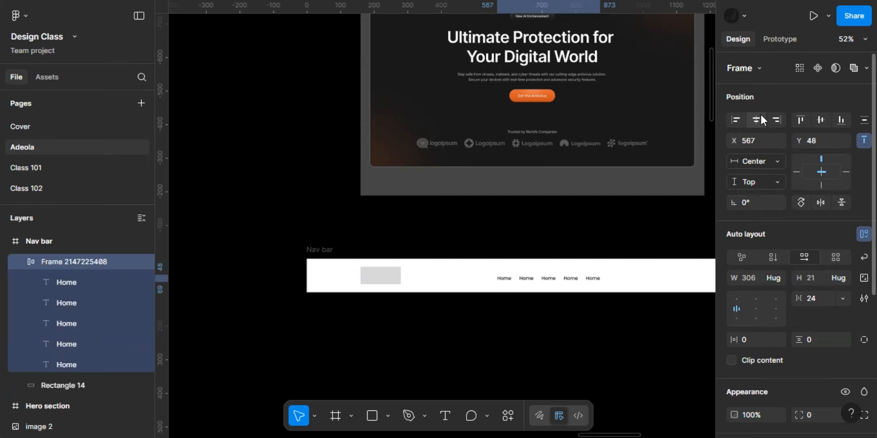
{"action": "left_click", "coordinate": [818, 118]}
Change the second and third menu links to "Features" and "Pricing", following the reference navigation bar.
{"action": "scroll", "coordinate": [652, 191], "scroll_direction": "up", "scroll_amount": 3}
{"action": "scroll", "coordinate": [652, 192], "scroll_direction": "right", "scroll_amount": 1}
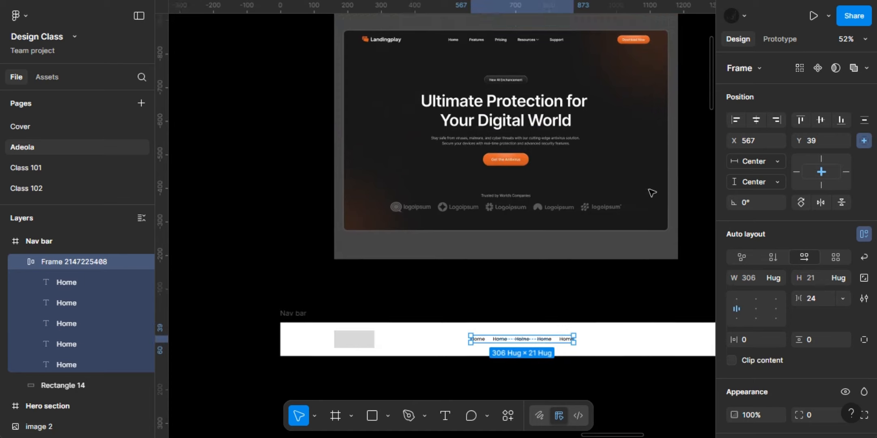
{"action": "left_click", "coordinate": [501, 342]}
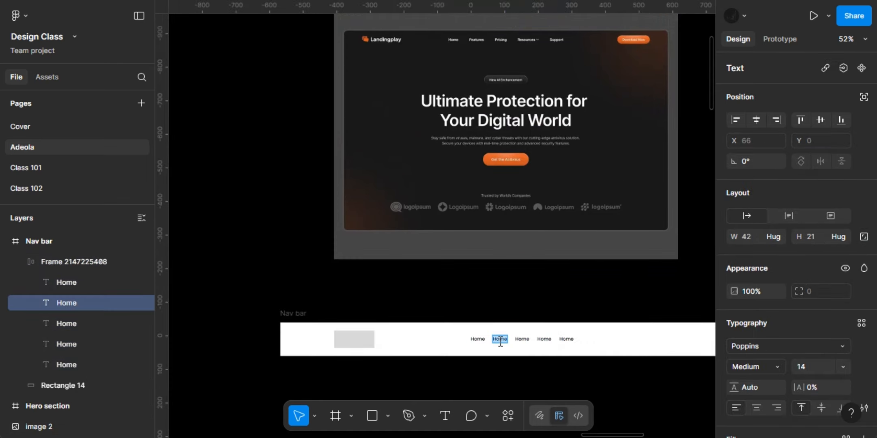
{"action": "type", "text": "Features"}
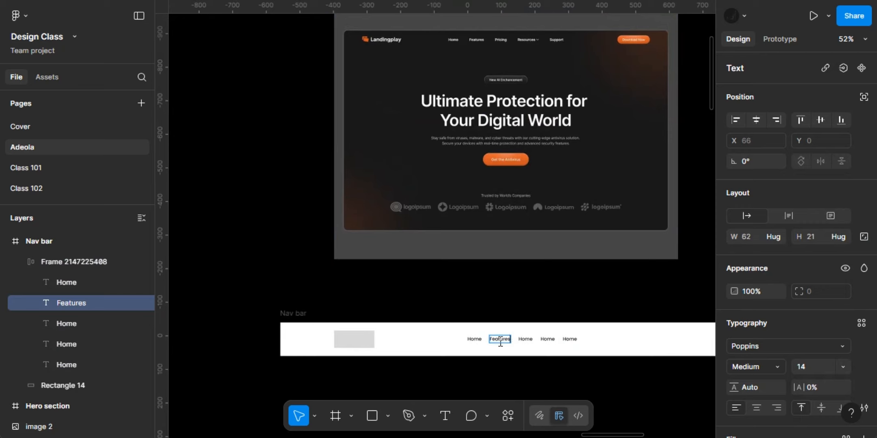
{"action": "double_click", "coordinate": [524, 340]}
{"action": "type", "text": "P"}
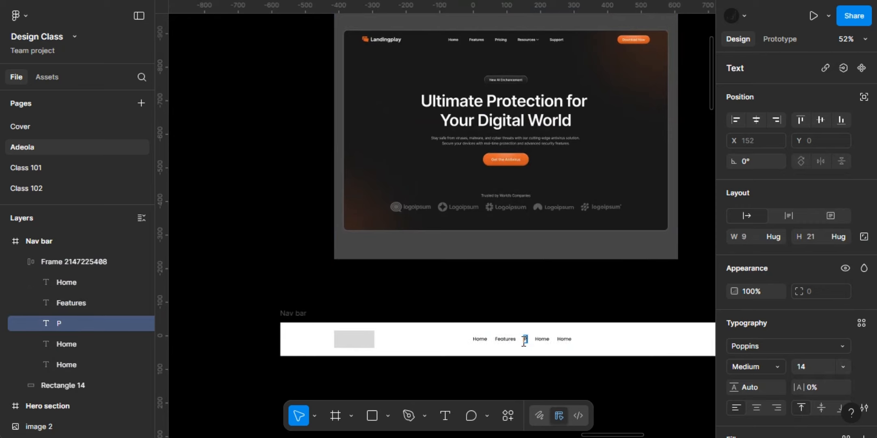
{"action": "type", "text": "ricing"}
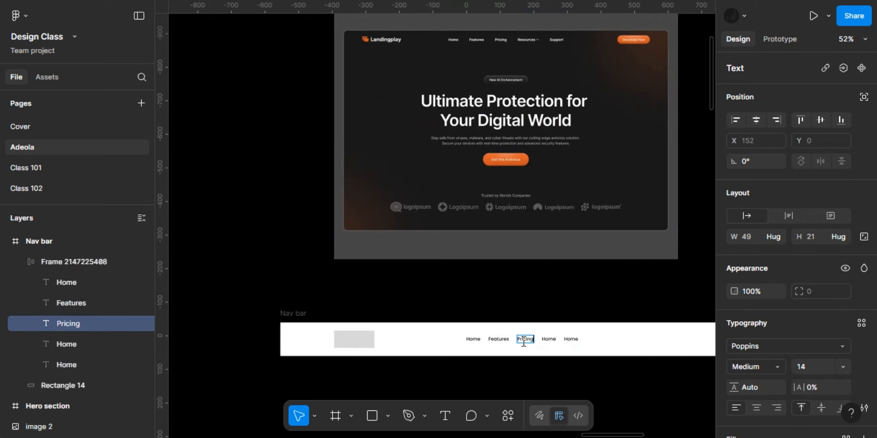
Change the fourth and fifth menu links to "Resources" and "Support".
{"action": "left_click", "coordinate": [549, 341]}
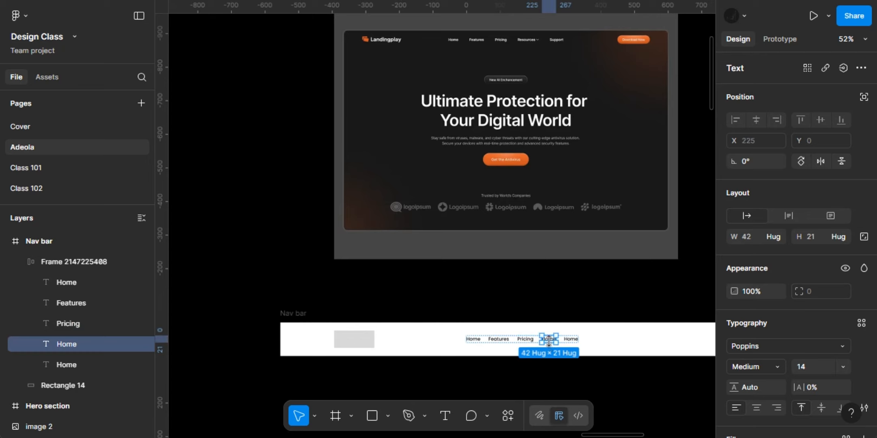
{"action": "double_click", "coordinate": [550, 340]}
{"action": "type", "text": "Re"}
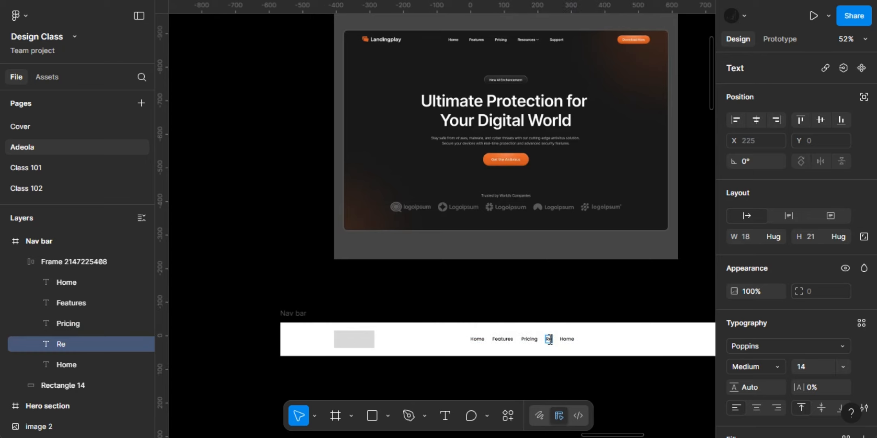
{"action": "type", "text": "sources"}
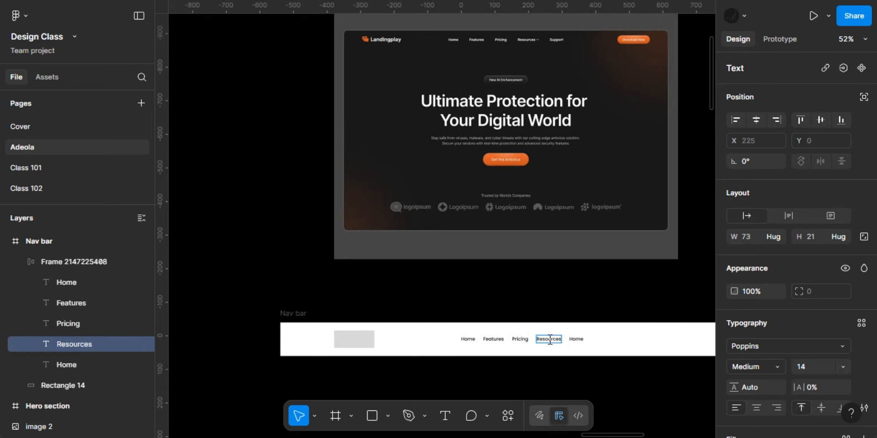
{"action": "double_click", "coordinate": [573, 343]}
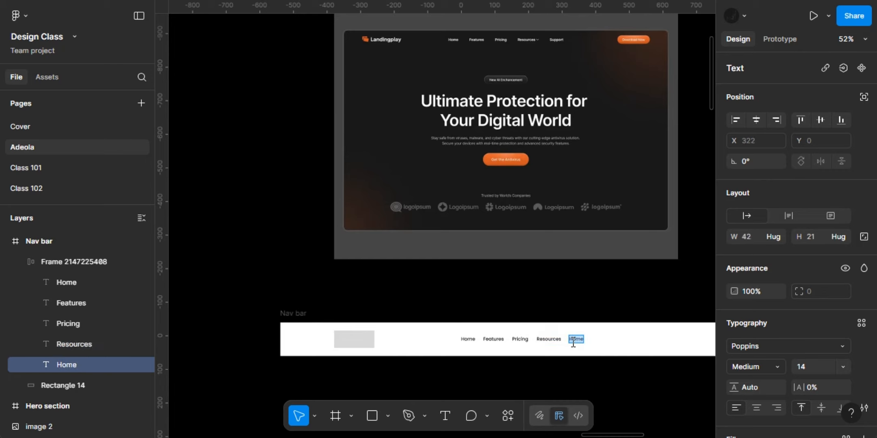
{"action": "type", "text": "Support"}
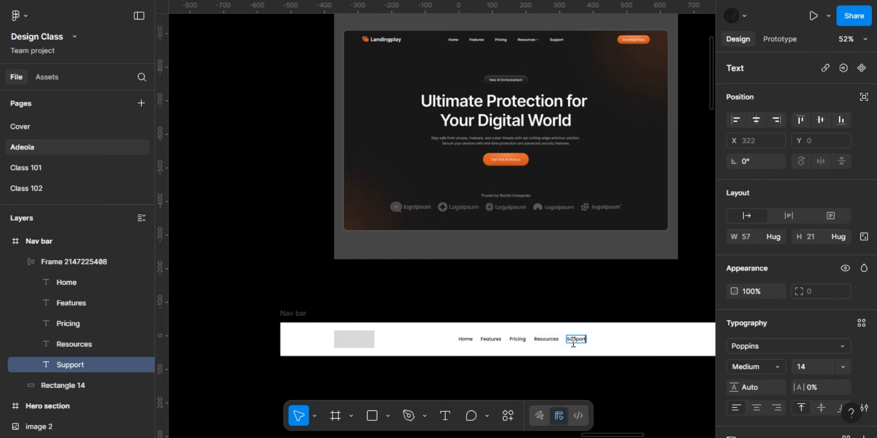
{"action": "key", "text": "Escape"}
{"action": "left_click", "coordinate": [613, 343]}
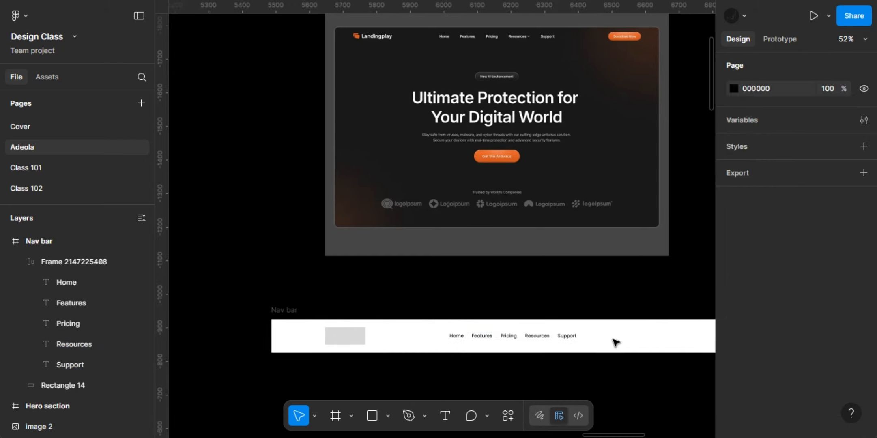
Examine the Download Now button in the reference design's navigation bar up close.
{"action": "scroll", "coordinate": [613, 343], "scroll_direction": "right", "scroll_amount": 5}
{"action": "scroll", "coordinate": [540, 213], "scroll_direction": "up", "scroll_amount": 2}
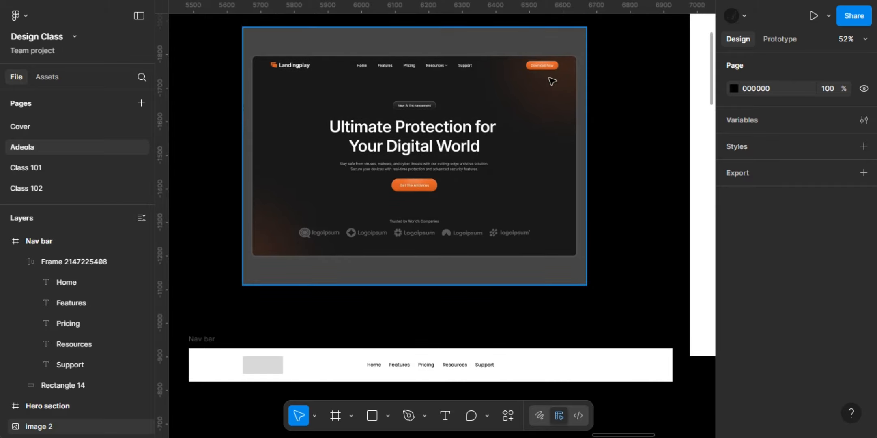
{"action": "scroll", "coordinate": [553, 81], "scroll_direction": "up", "scroll_amount": 10}
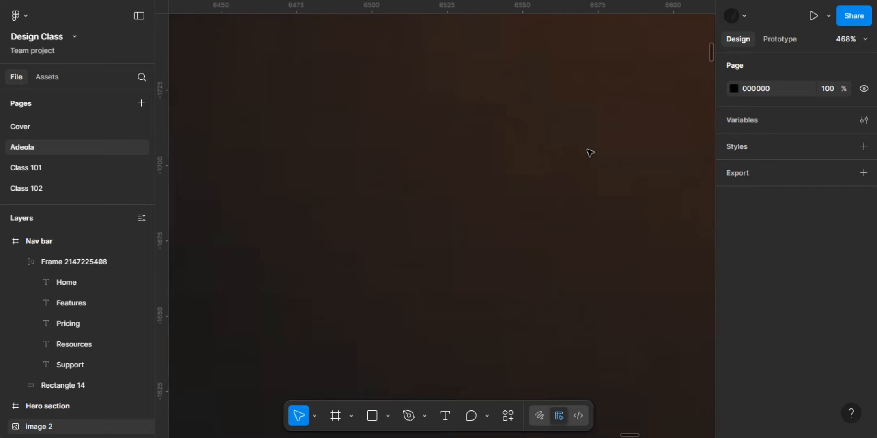
{"action": "scroll", "coordinate": [590, 153], "scroll_direction": "down", "scroll_amount": 8}
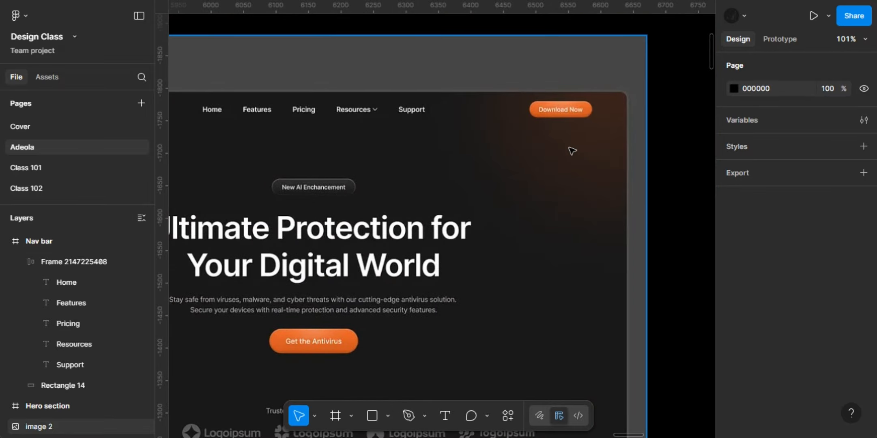
{"action": "scroll", "coordinate": [585, 148], "scroll_direction": "down", "scroll_amount": 3}
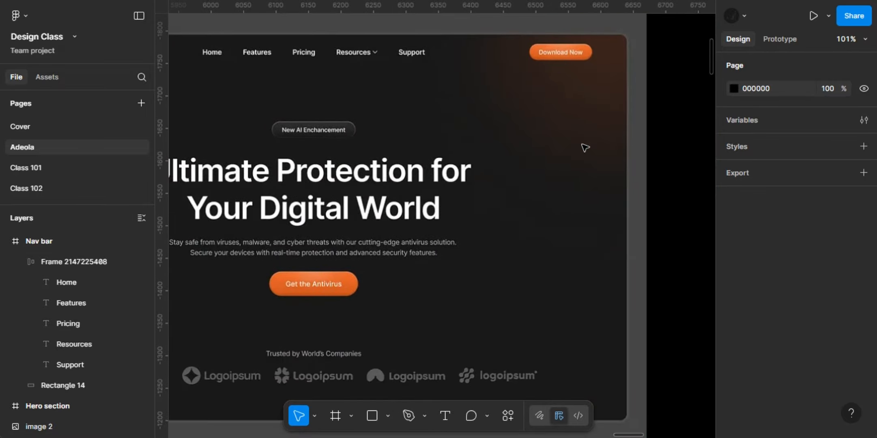
Duplicate the "Support" menu link and place the copy in the empty area near the Nav bar's right end.
{"action": "scroll", "coordinate": [585, 148], "scroll_direction": "down", "scroll_amount": 3}
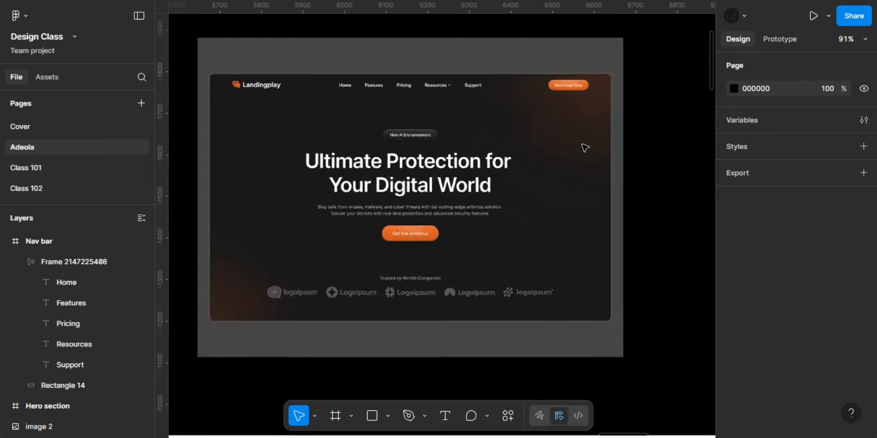
{"action": "scroll", "coordinate": [584, 144], "scroll_direction": "down", "scroll_amount": 5}
{"action": "scroll", "coordinate": [511, 204], "scroll_direction": "down", "scroll_amount": 2}
{"action": "scroll", "coordinate": [511, 204], "scroll_direction": "right", "scroll_amount": 1}
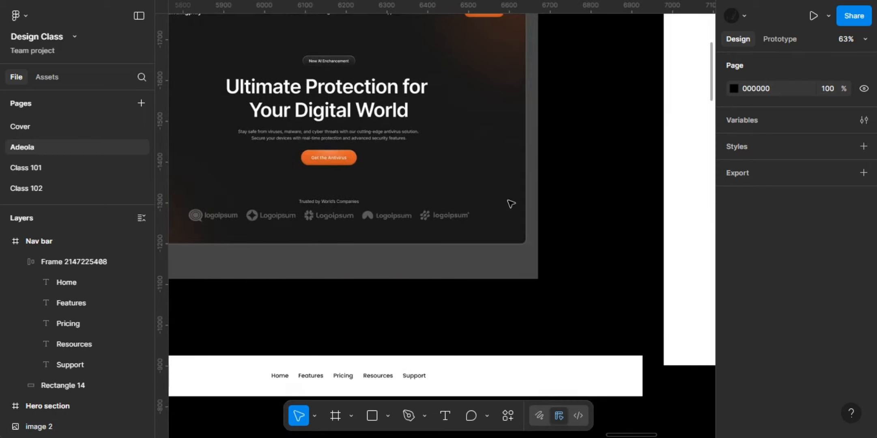
{"action": "scroll", "coordinate": [511, 203], "scroll_direction": "left", "scroll_amount": 3}
{"action": "scroll", "coordinate": [510, 204], "scroll_direction": "down", "scroll_amount": 2}
{"action": "scroll", "coordinate": [578, 279], "scroll_direction": "down", "scroll_amount": 2}
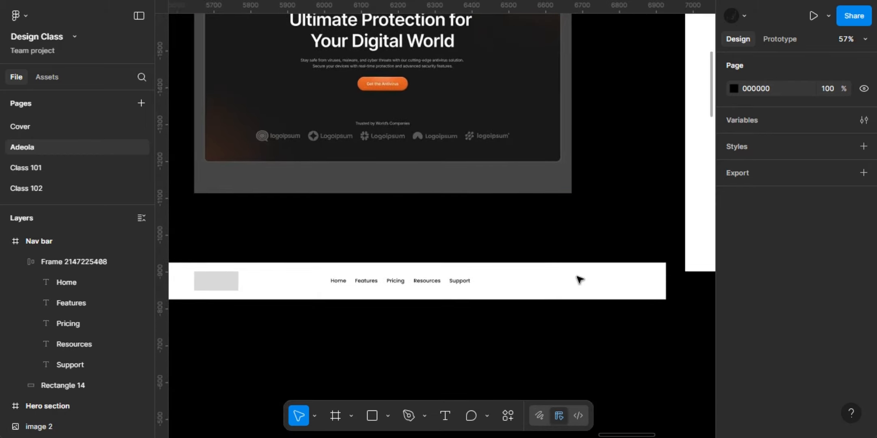
{"action": "scroll", "coordinate": [535, 278], "scroll_direction": "right", "scroll_amount": 3}
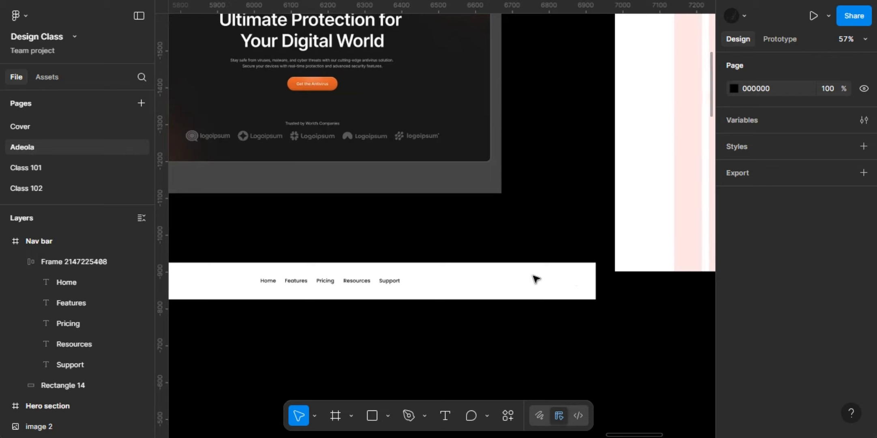
{"action": "left_click", "coordinate": [351, 423]}
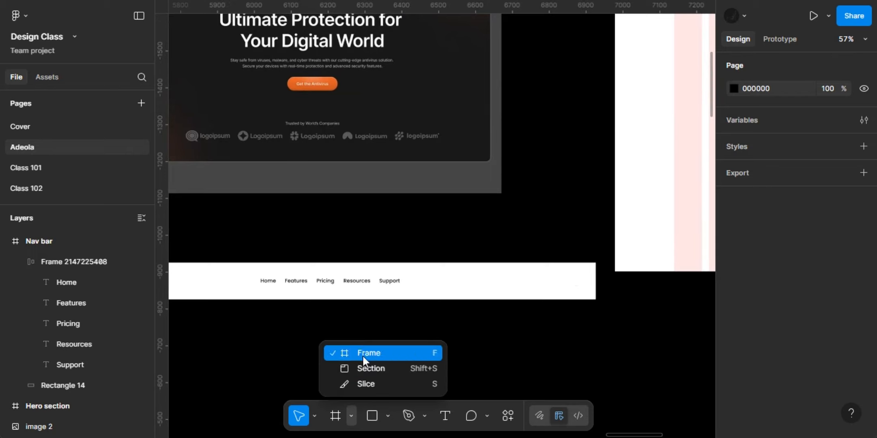
{"action": "left_click", "coordinate": [514, 286]}
{"action": "scroll", "coordinate": [427, 290], "scroll_direction": "up", "scroll_amount": 5}
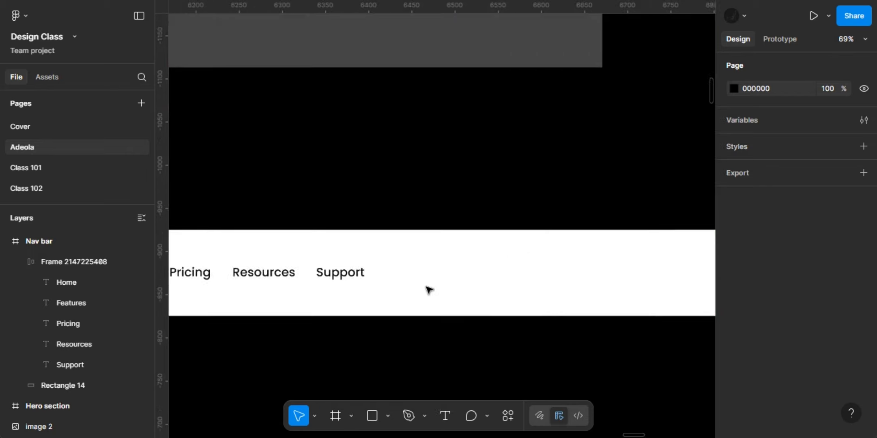
{"action": "left_click", "coordinate": [395, 286]}
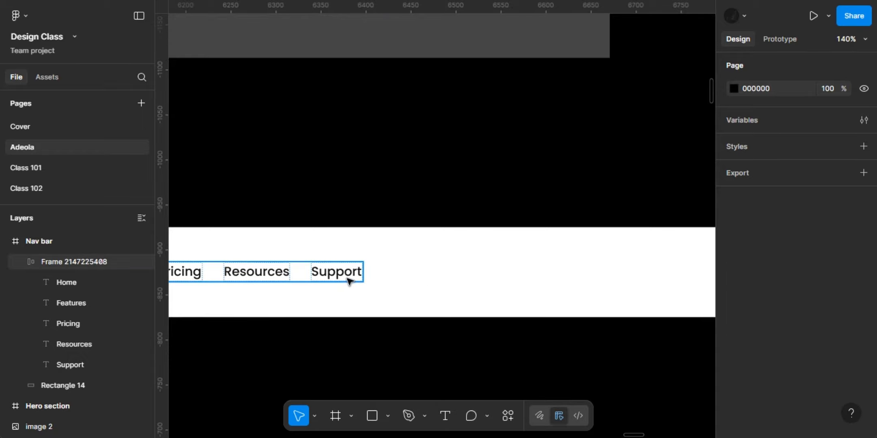
{"action": "left_click", "coordinate": [348, 280]}
{"action": "left_click", "coordinate": [348, 279]}
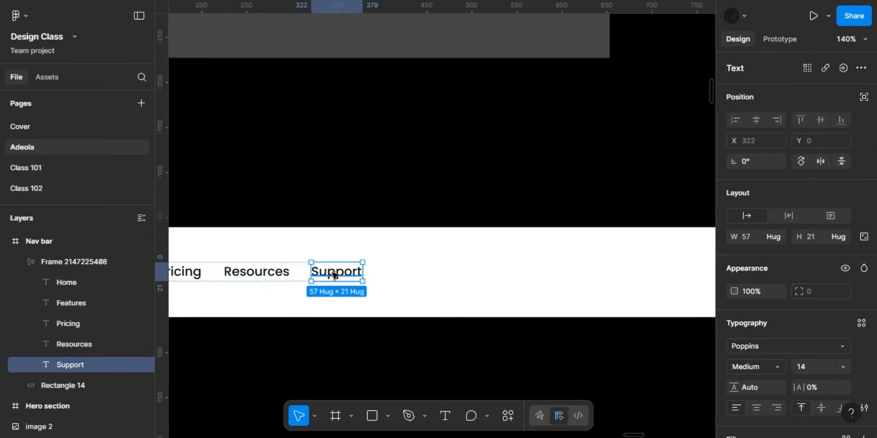
{"action": "left_click_drag", "start_coordinate": [334, 276], "coordinate": [594, 279]}
Replace the duplicated link's text with the "Download Now" label, following the reference design's navigation button.
{"action": "scroll", "coordinate": [592, 279], "scroll_direction": "down", "scroll_amount": 5}
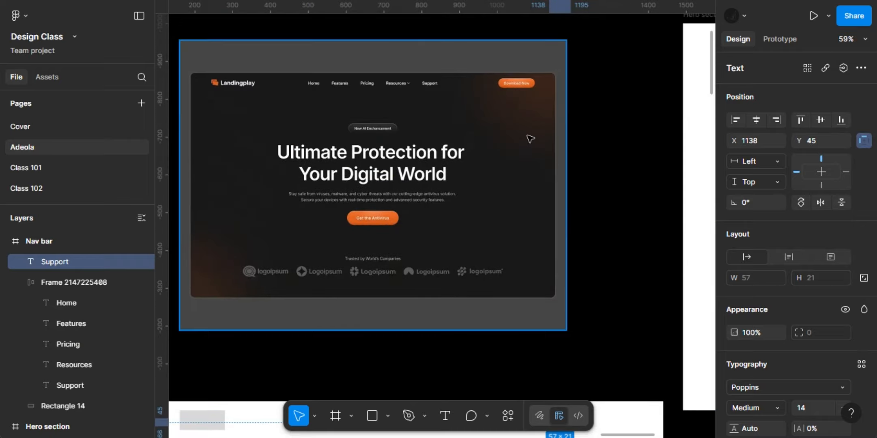
{"action": "scroll", "coordinate": [583, 152], "scroll_direction": "down", "scroll_amount": 6}
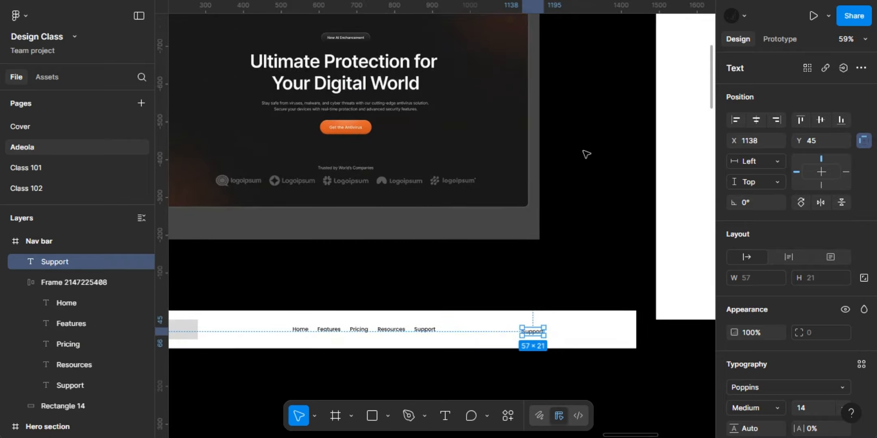
{"action": "scroll", "coordinate": [549, 226], "scroll_direction": "up", "scroll_amount": 3}
{"action": "scroll", "coordinate": [546, 226], "scroll_direction": "up", "scroll_amount": 1}
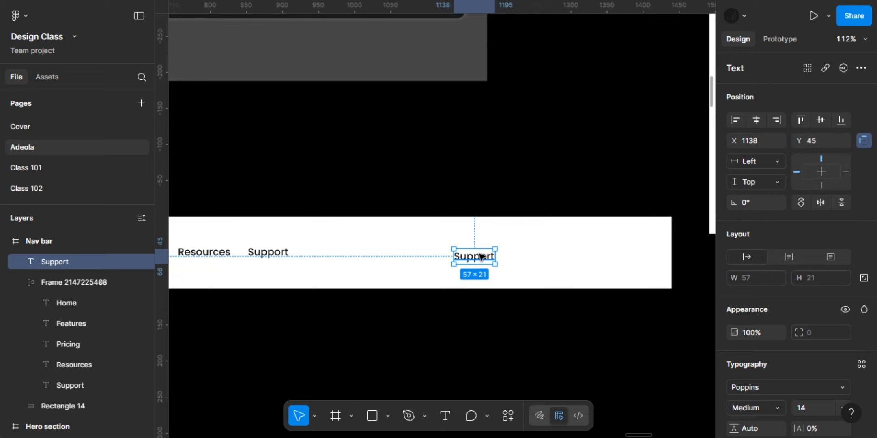
{"action": "double_click", "coordinate": [481, 253]}
{"action": "type", "text": "Downl"}
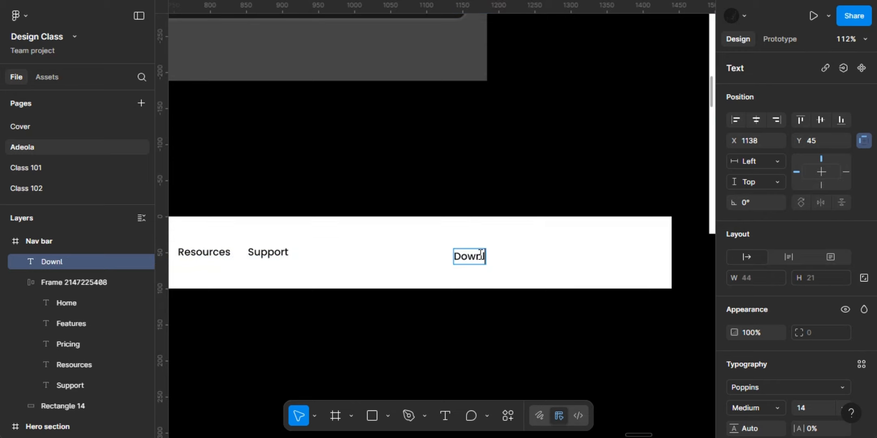
{"action": "type", "text": "iad Now"}
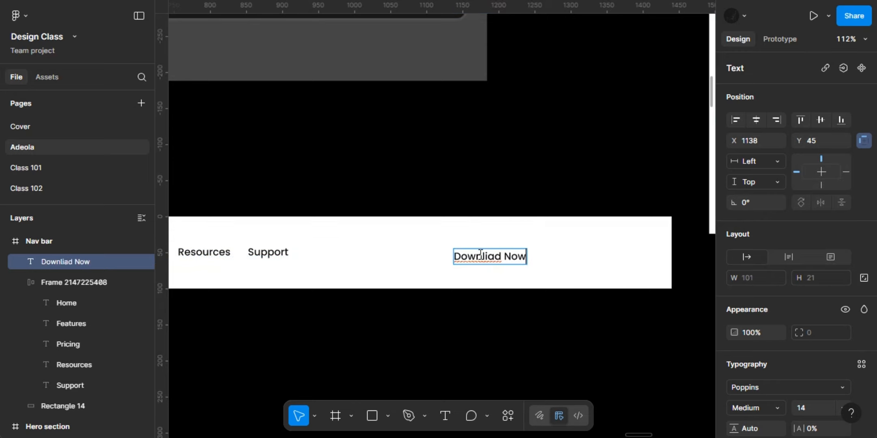
Correct the label's spelling to "Download Now" and move it to X 1261, Y 40, level with the menu links.
{"action": "right_click", "coordinate": [481, 254]}
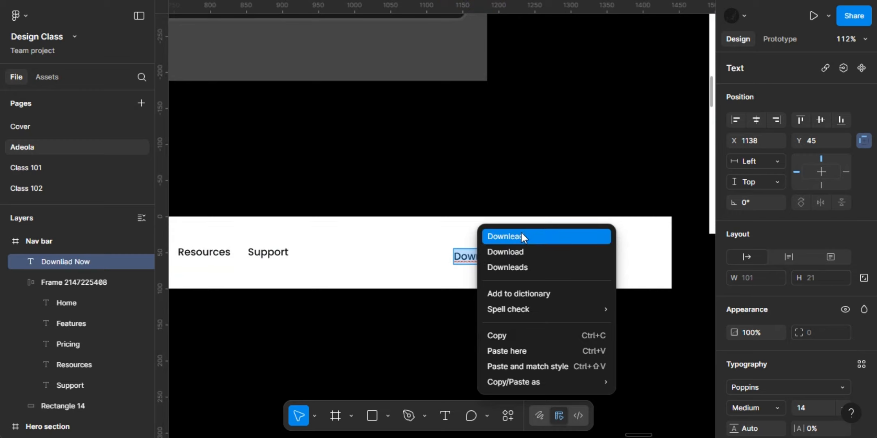
{"action": "left_click", "coordinate": [521, 234]}
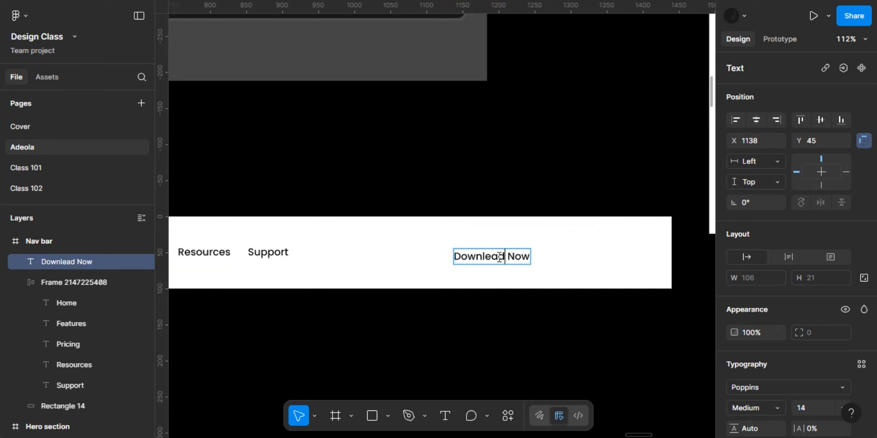
{"action": "left_click", "coordinate": [498, 257]}
{"action": "key", "text": "BackSpace"}
{"action": "key", "text": "BackSpace"}
{"action": "type", "text": "oa"}
{"action": "key", "text": "Escape"}
{"action": "left_click_drag", "start_coordinate": [500, 259], "coordinate": [589, 255]}
Add auto layout to the "Download Now" text with 12 horizontal and 8 vertical padding.
{"action": "right_click", "coordinate": [593, 263]}
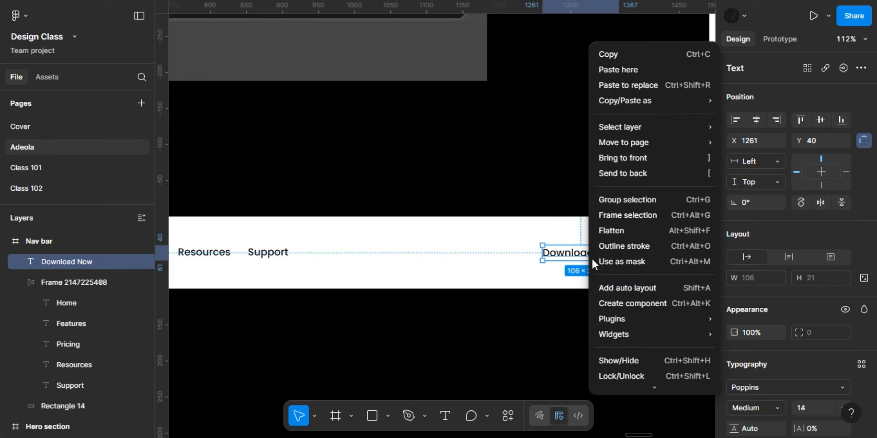
{"action": "left_click", "coordinate": [604, 286]}
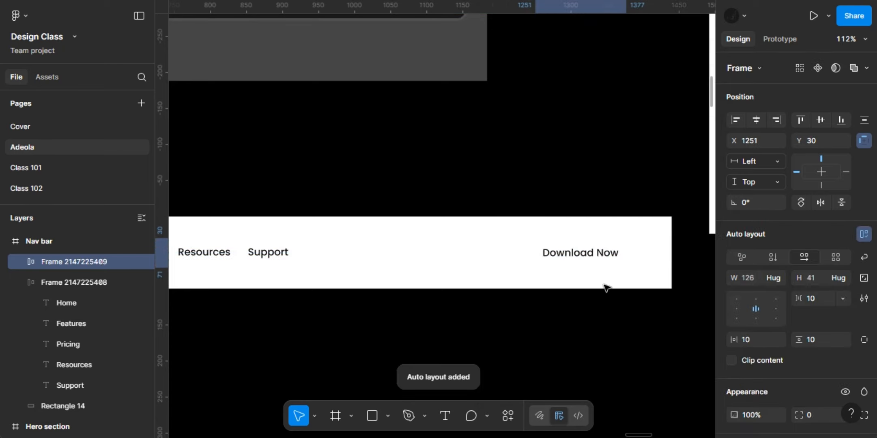
{"action": "scroll", "coordinate": [795, 342], "scroll_direction": "down", "scroll_amount": 3}
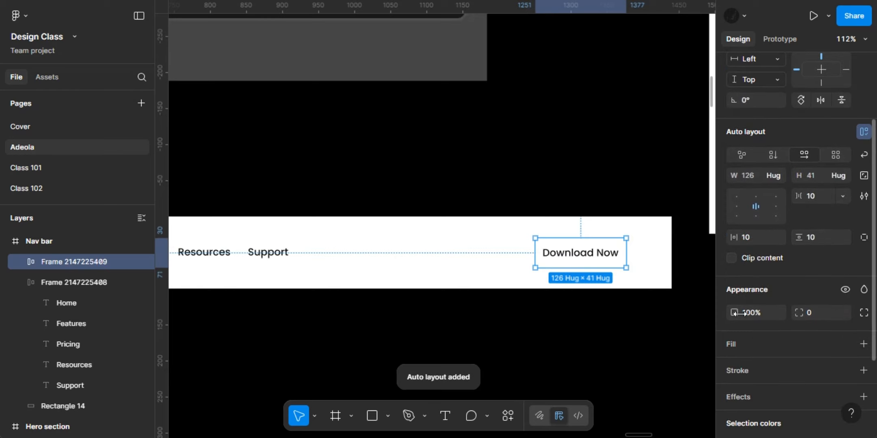
{"action": "left_click", "coordinate": [763, 239]}
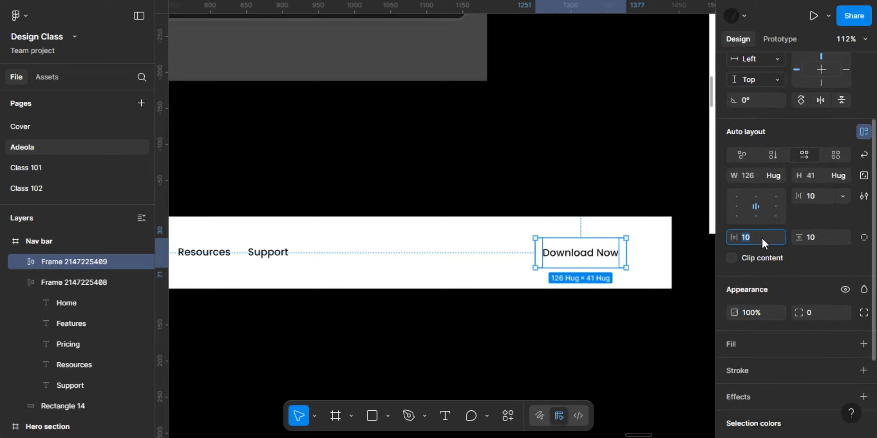
{"action": "type", "text": "12"}
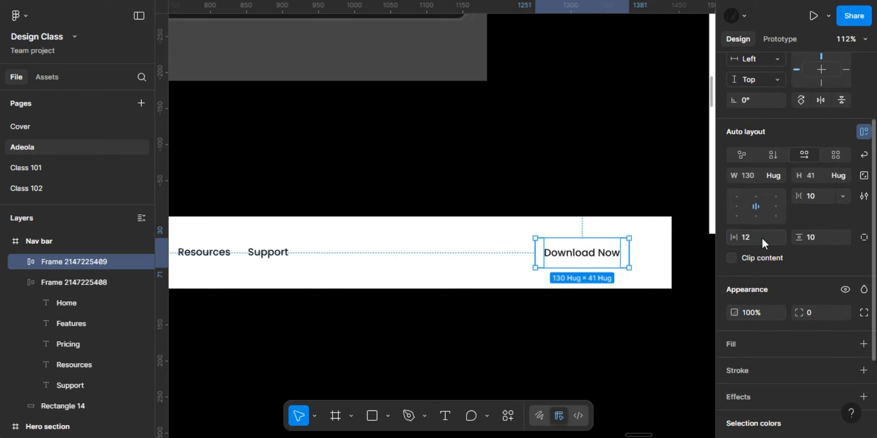
{"action": "left_click", "coordinate": [819, 237]}
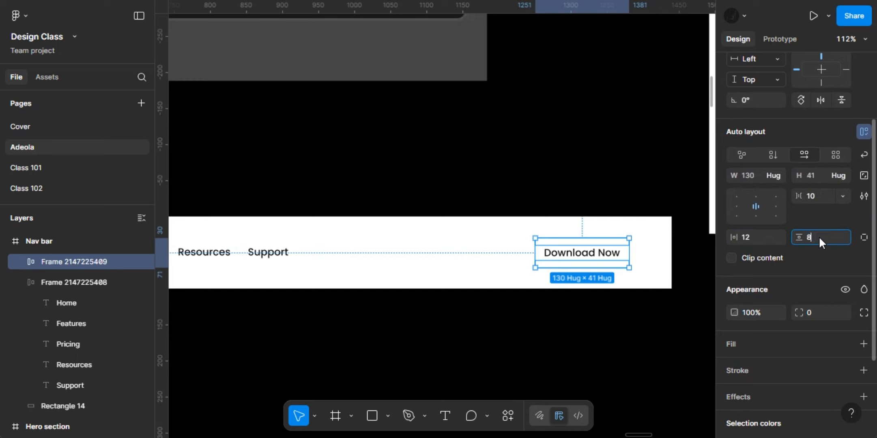
{"action": "key", "text": "Return"}
Undo the padding changes and the auto layout on the "Download Now" text.
{"action": "scroll", "coordinate": [832, 284], "scroll_direction": "down", "scroll_amount": 1}
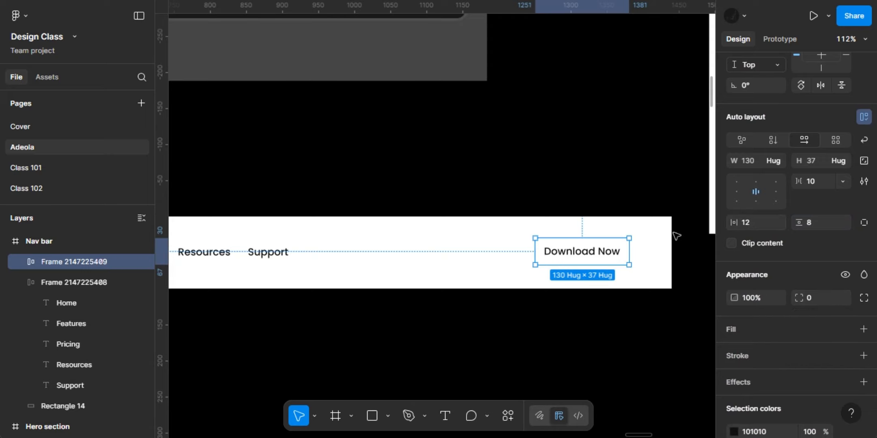
{"action": "scroll", "coordinate": [676, 235], "scroll_direction": "up", "scroll_amount": 10}
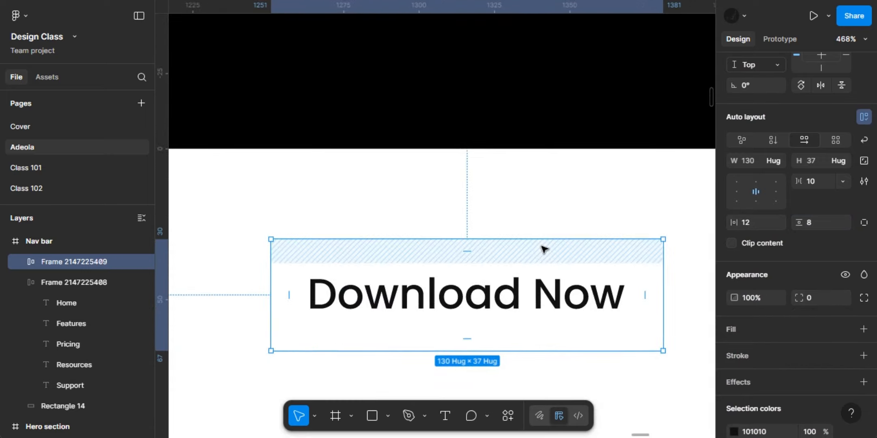
{"action": "scroll", "coordinate": [544, 249], "scroll_direction": "down", "scroll_amount": 8}
{"action": "key", "text": "ctrl+z"}
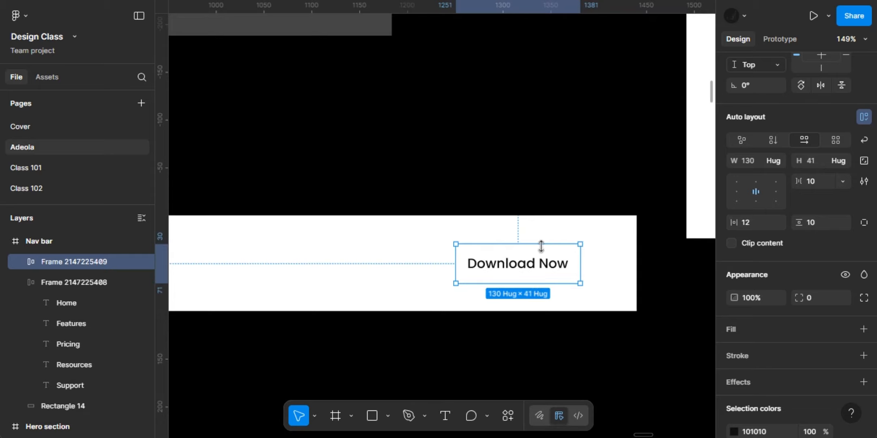
{"action": "double_click", "coordinate": [568, 270]}
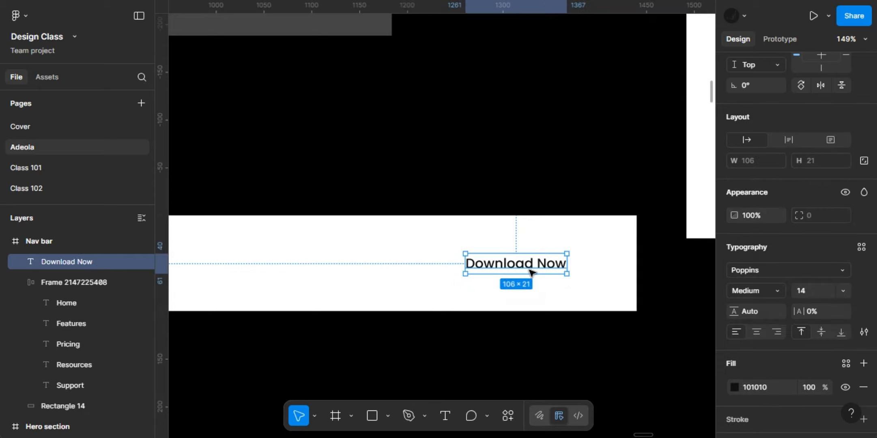
{"action": "scroll", "coordinate": [530, 270], "scroll_direction": "up", "scroll_amount": 4}
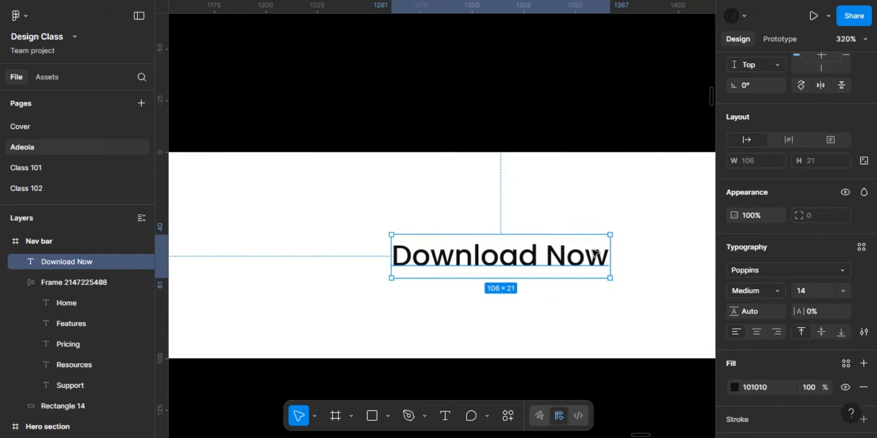
{"action": "right_click", "coordinate": [489, 291]}
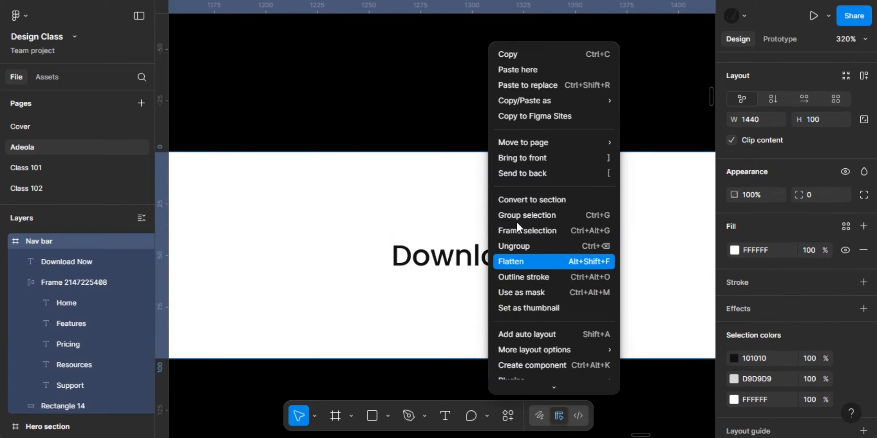
{"action": "left_click", "coordinate": [521, 334]}
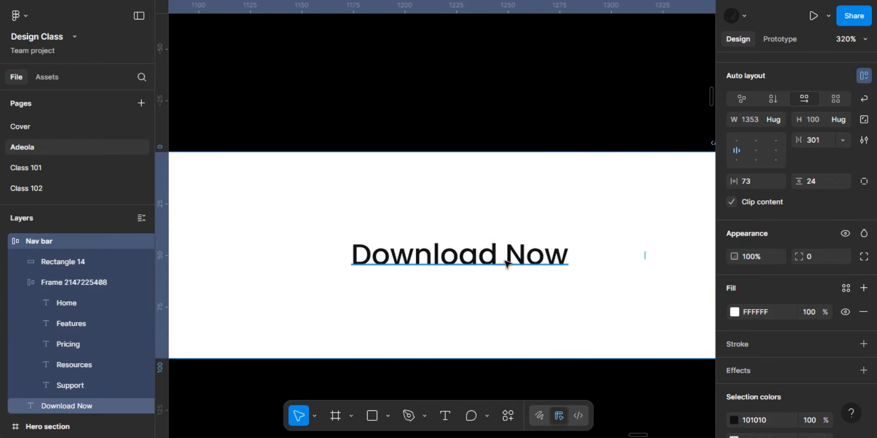
{"action": "key", "text": "ctrl+z"}
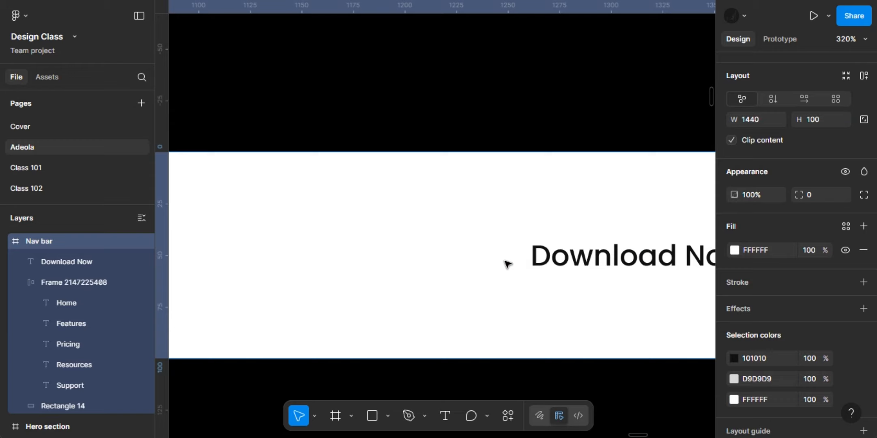
Wrap the "Download Now" text alone in an auto layout frame to form the button.
{"action": "scroll", "coordinate": [507, 263], "scroll_direction": "right", "scroll_amount": 5}
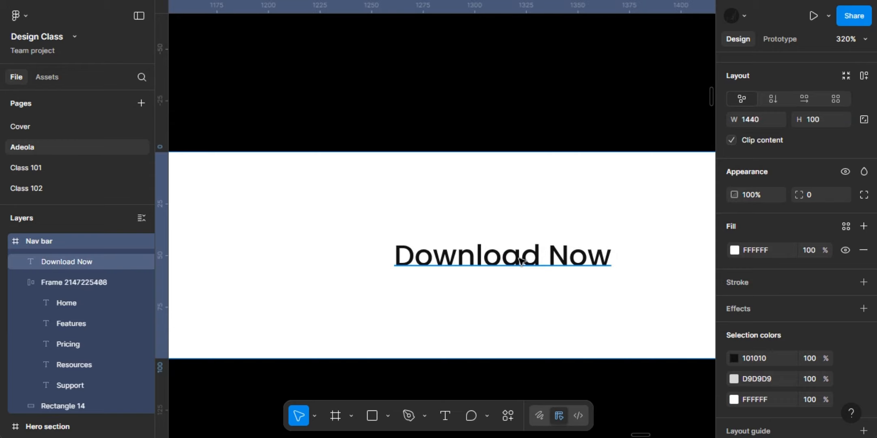
{"action": "left_click", "coordinate": [521, 261]}
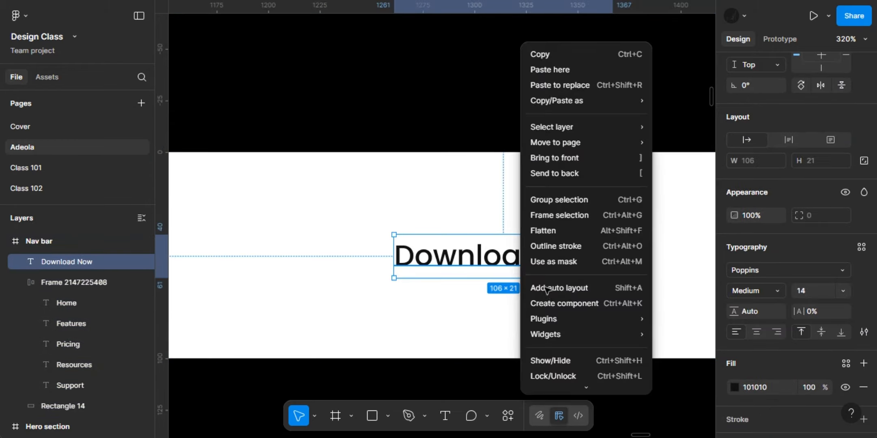
{"action": "right_click", "coordinate": [544, 295]}
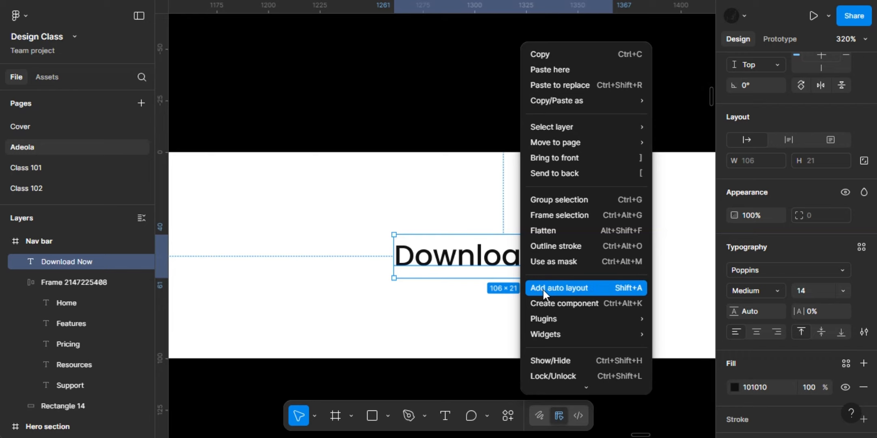
{"action": "left_click", "coordinate": [543, 288]}
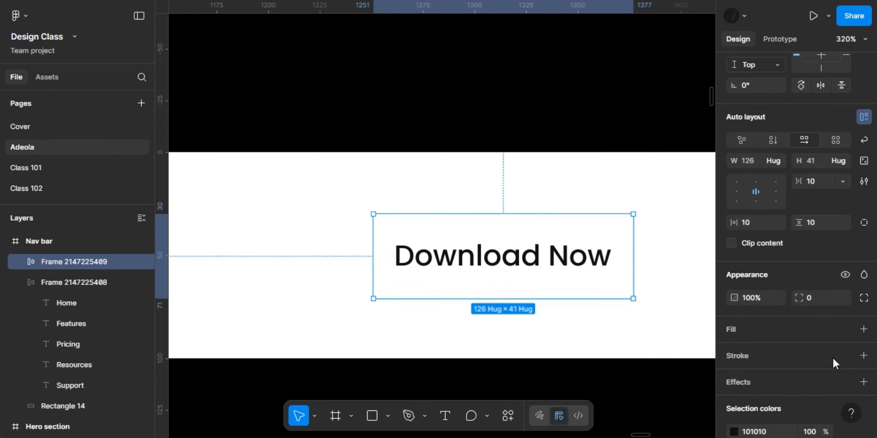
Add a 101010 fill to the frame around the "Download Now" text.
{"action": "left_click", "coordinate": [864, 335]}
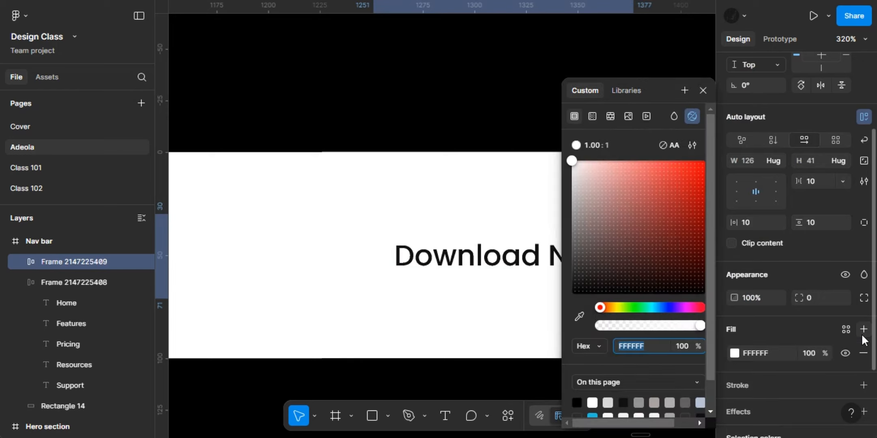
{"action": "left_click", "coordinate": [751, 353]}
{"action": "type", "text": "101010"}
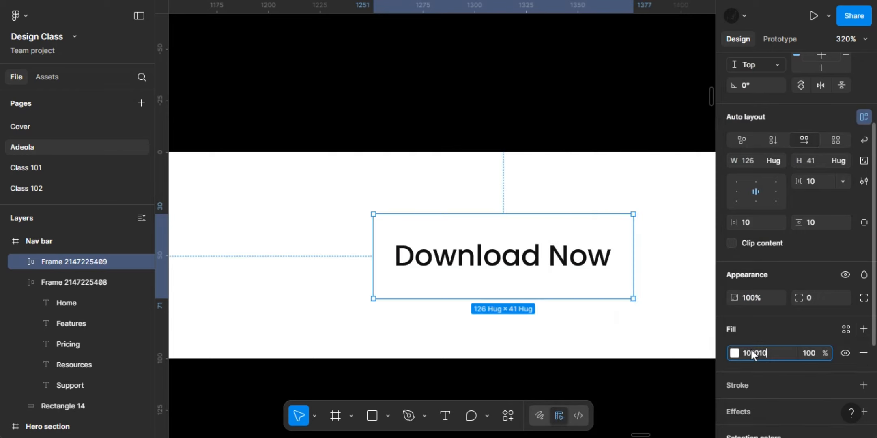
{"action": "key", "text": "Return"}
Change the "Download Now" text fill to FFFFFF and reselect its button frame.
{"action": "double_click", "coordinate": [538, 262]}
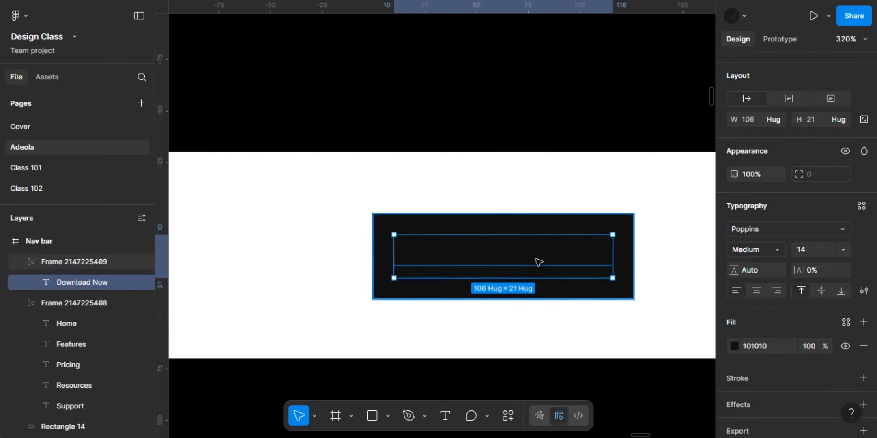
{"action": "left_click", "coordinate": [760, 345]}
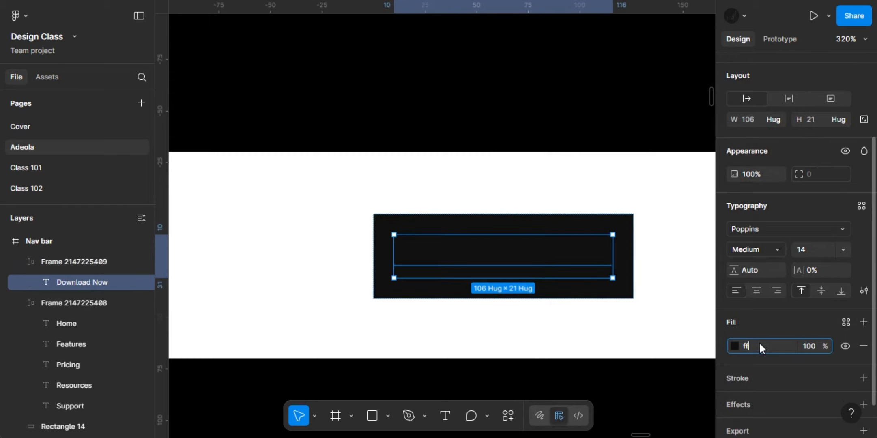
{"action": "type", "text": "ffffff"}
{"action": "key", "text": "Return"}
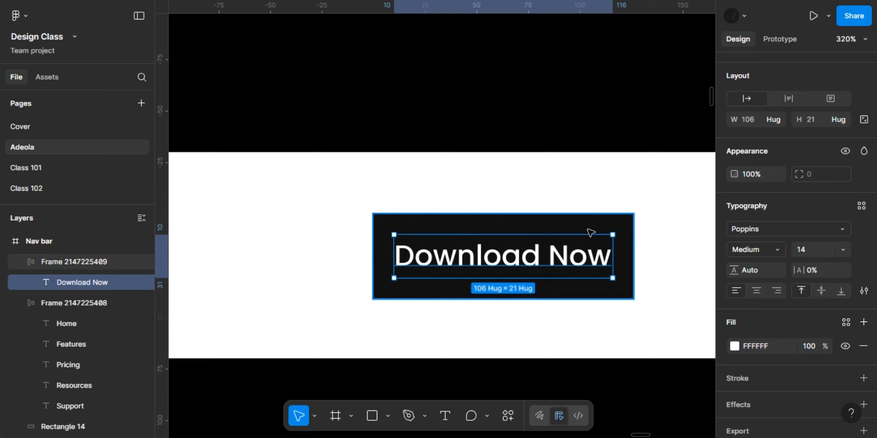
{"action": "left_click", "coordinate": [615, 256]}
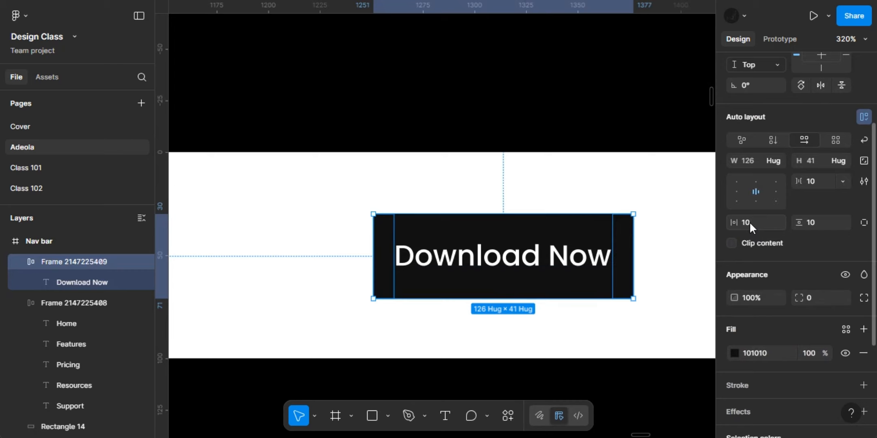
Set the menu links frame's padding to 24 horizontal and 16 vertical.
{"action": "scroll", "coordinate": [677, 215], "scroll_direction": "down", "scroll_amount": 5}
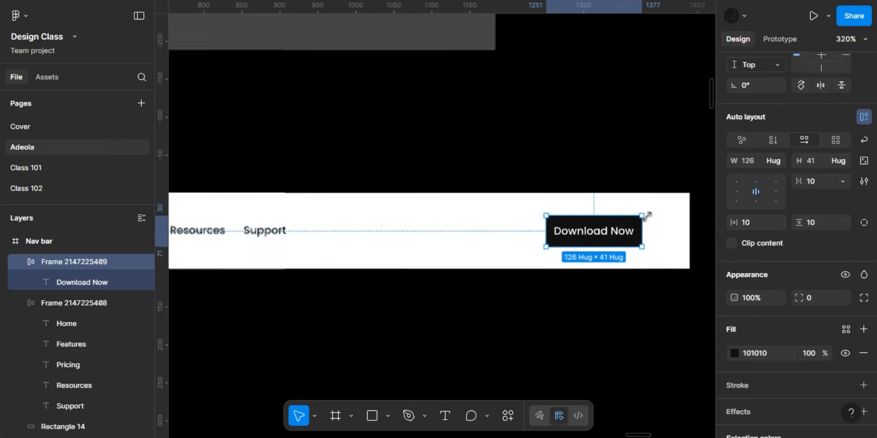
{"action": "scroll", "coordinate": [650, 219], "scroll_direction": "left", "scroll_amount": 10}
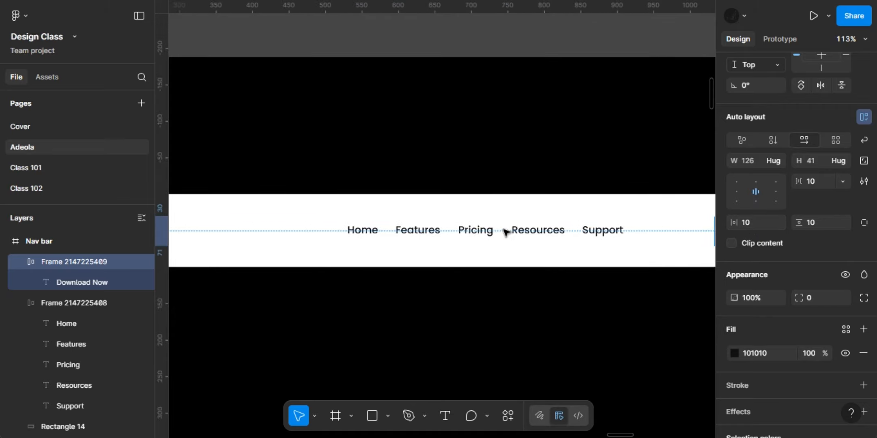
{"action": "left_click", "coordinate": [505, 232]}
{"action": "scroll", "coordinate": [505, 232], "scroll_direction": "up", "scroll_amount": 5}
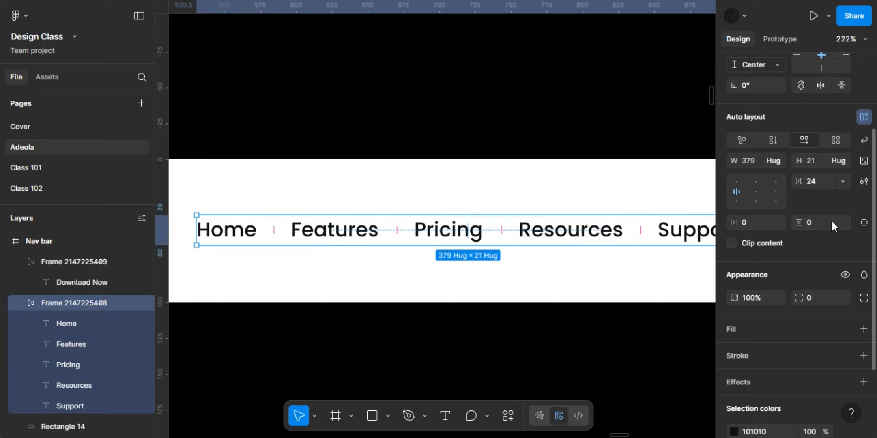
{"action": "left_click", "coordinate": [760, 220]}
{"action": "key", "text": "Return"}
{"action": "scroll", "coordinate": [455, 211], "scroll_direction": "down", "scroll_amount": 3}
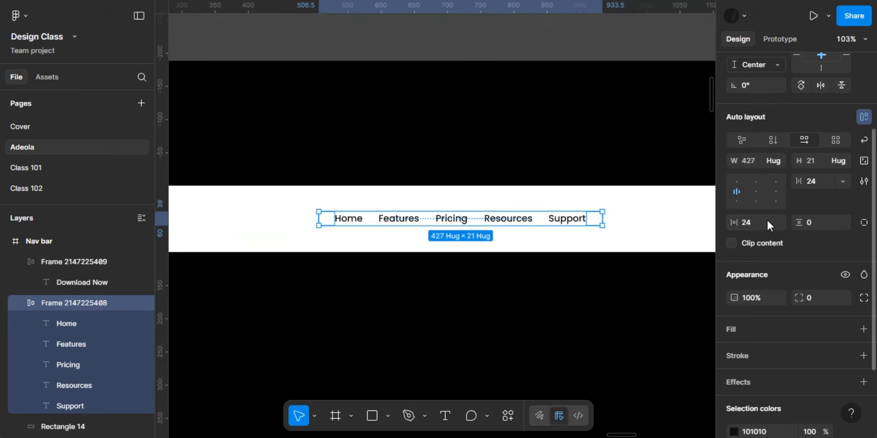
{"action": "left_click", "coordinate": [819, 221]}
{"action": "key", "text": "Return"}
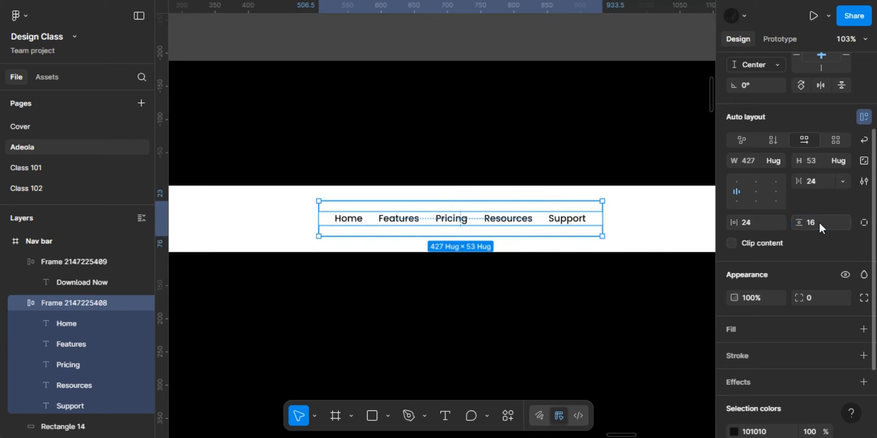
Add a red FF0000 fill to the menu links frame.
{"action": "left_click", "coordinate": [862, 330]}
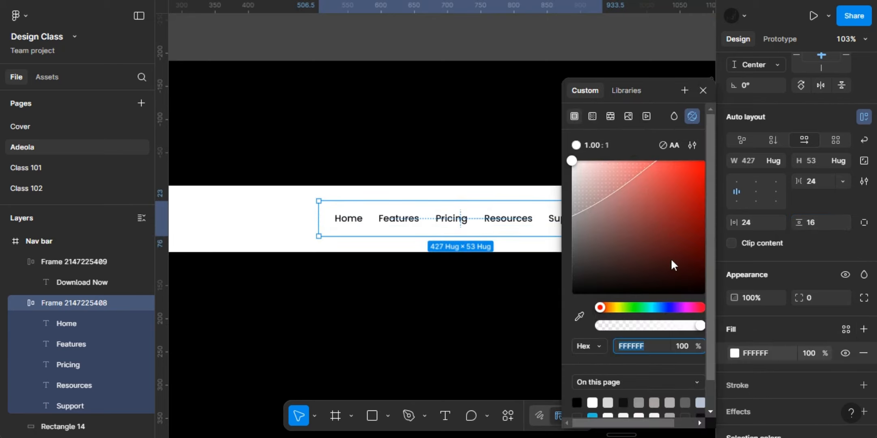
{"action": "left_click_drag", "start_coordinate": [682, 198], "coordinate": [705, 161]}
{"action": "scroll", "coordinate": [450, 166], "scroll_direction": "right", "scroll_amount": 5}
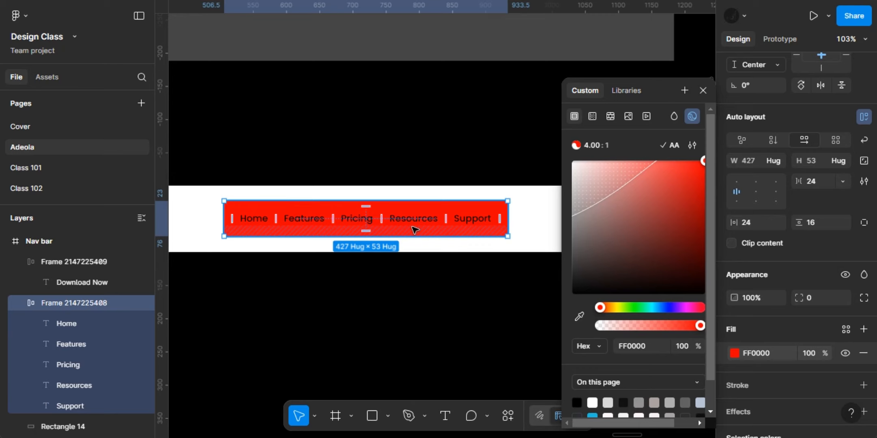
Undo the red fill and both padding changes on the menu links frame.
{"action": "key", "text": "ctrl+z"}
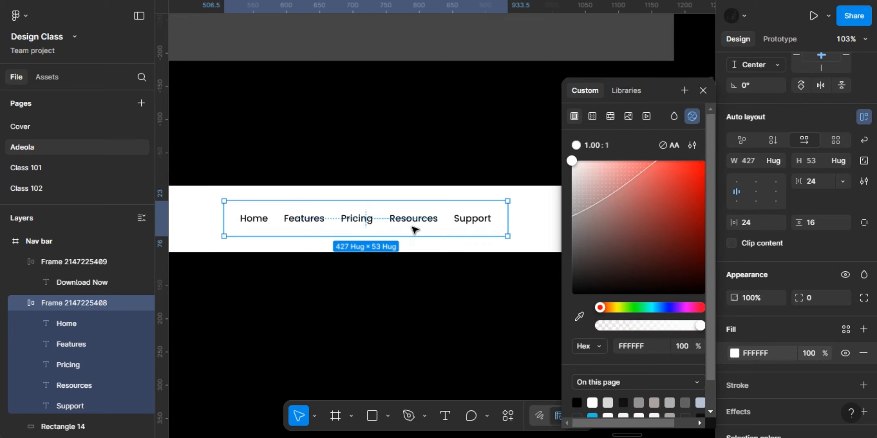
{"action": "key", "text": "ctrl+z"}
{"action": "key", "text": "ctrl+z"}
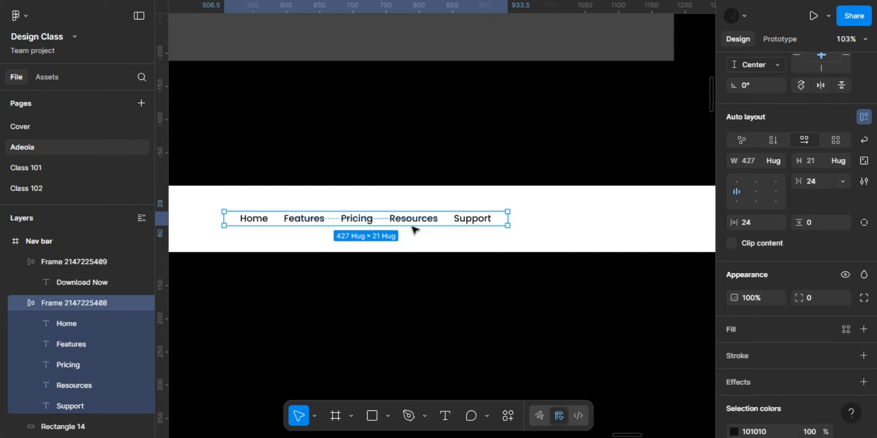
{"action": "key", "text": "ctrl+z"}
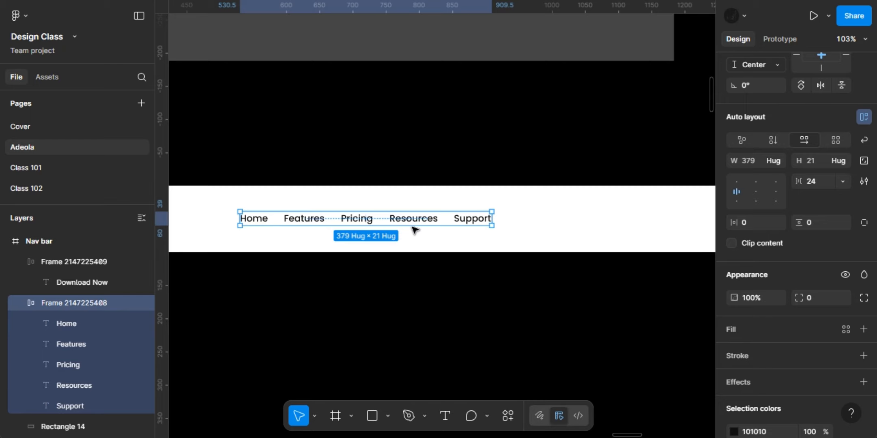
Set the Download Now button's padding to 16 horizontal and 8 vertical.
{"action": "scroll", "coordinate": [414, 230], "scroll_direction": "right", "scroll_amount": 5}
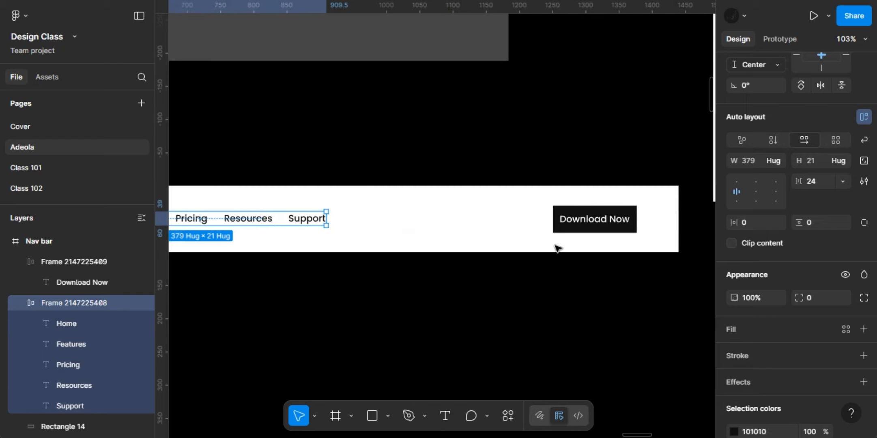
{"action": "left_click", "coordinate": [582, 231]}
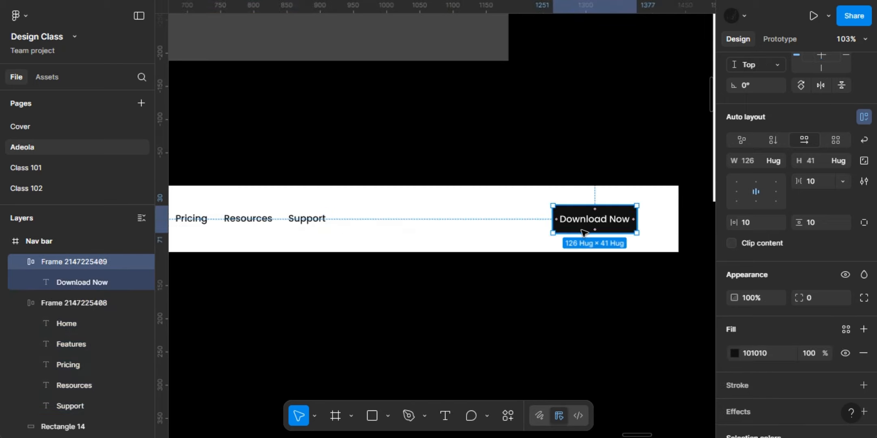
{"action": "scroll", "coordinate": [583, 232], "scroll_direction": "up", "scroll_amount": 5, "text": "ctrl"}
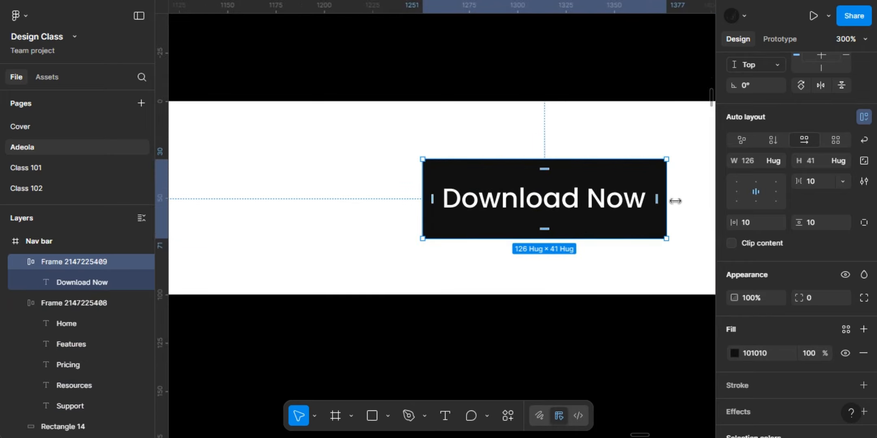
{"action": "left_click", "coordinate": [770, 227]}
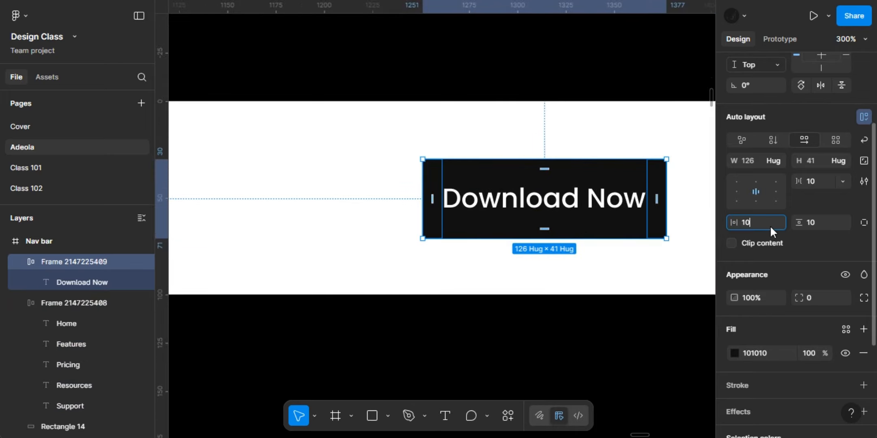
{"action": "key", "text": "BackSpace"}
{"action": "type", "text": "6"}
{"action": "key", "text": "Return"}
{"action": "left_click", "coordinate": [813, 223]}
{"action": "key", "text": "BackSpace"}
{"action": "key", "text": "BackSpace"}
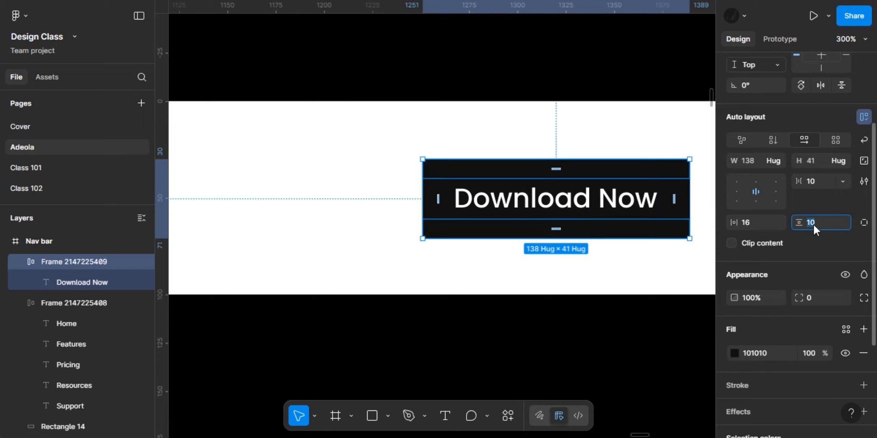
{"action": "type", "text": "8"}
{"action": "key", "text": "Return"}
{"action": "scroll", "coordinate": [649, 231], "scroll_direction": "right", "scroll_amount": 3}
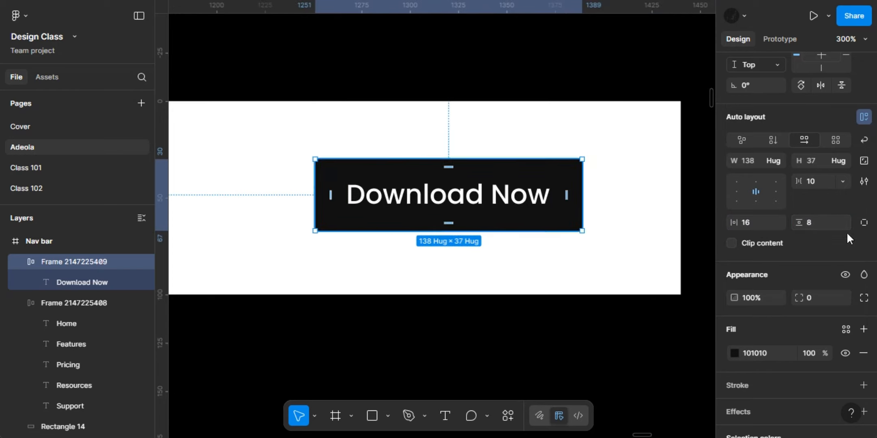
Increase the Download Now button's vertical padding to 12.
{"action": "left_click", "coordinate": [828, 222]}
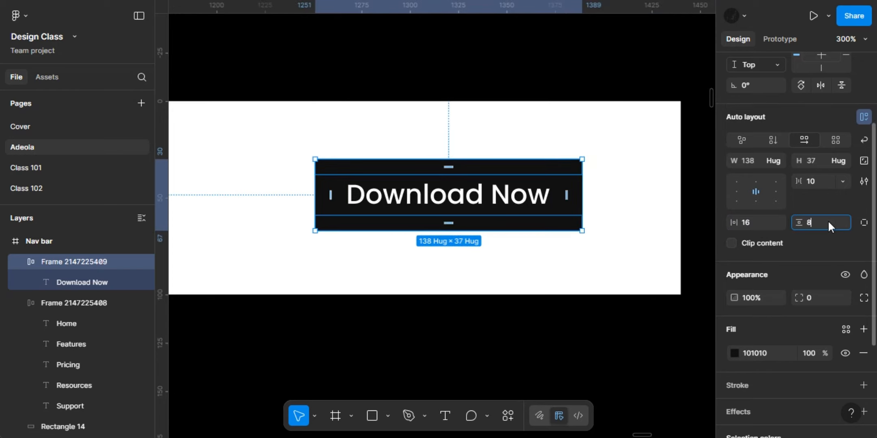
{"action": "key", "text": "BackSpace"}
{"action": "type", "text": "12"}
{"action": "key", "text": "Return"}
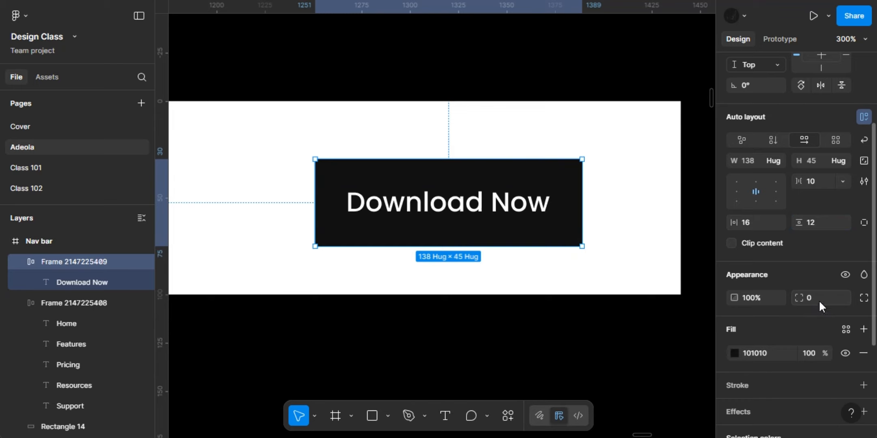
Round the Download Now button's corners with a radius of 8.
{"action": "left_click", "coordinate": [819, 300]}
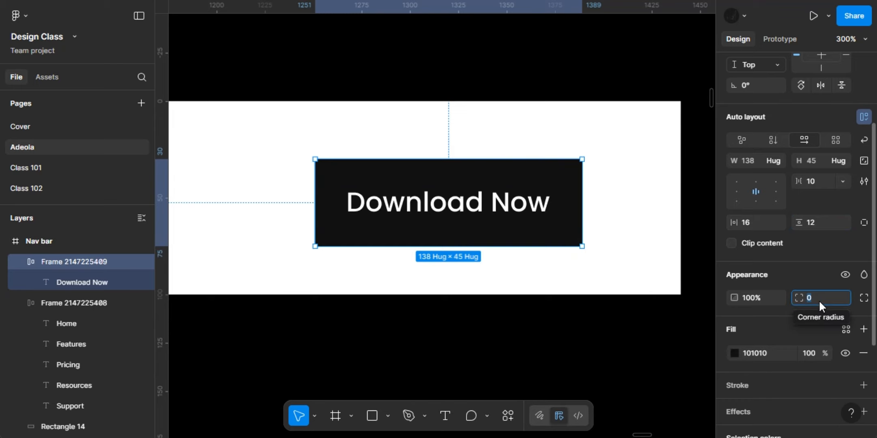
{"action": "type", "text": "8"}
{"action": "key", "text": "Return"}
{"action": "scroll", "coordinate": [496, 231], "scroll_direction": "left", "scroll_amount": 2}
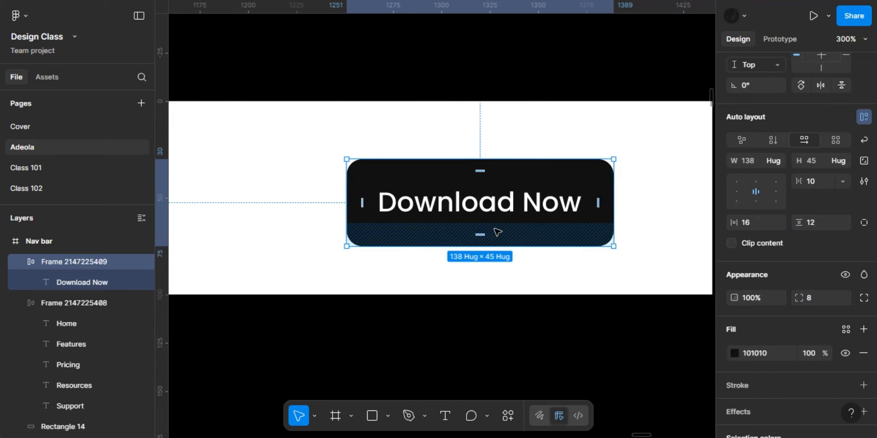
Nudge the Download Now button left along the nav bar to X 1142, keeping Y at 30.
{"action": "scroll", "coordinate": [621, 186], "scroll_direction": "right", "scroll_amount": 4}
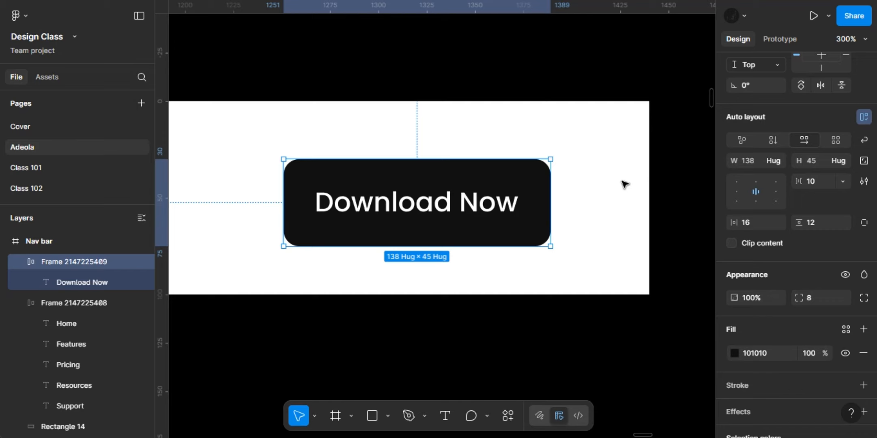
{"action": "key", "text": "Left"}
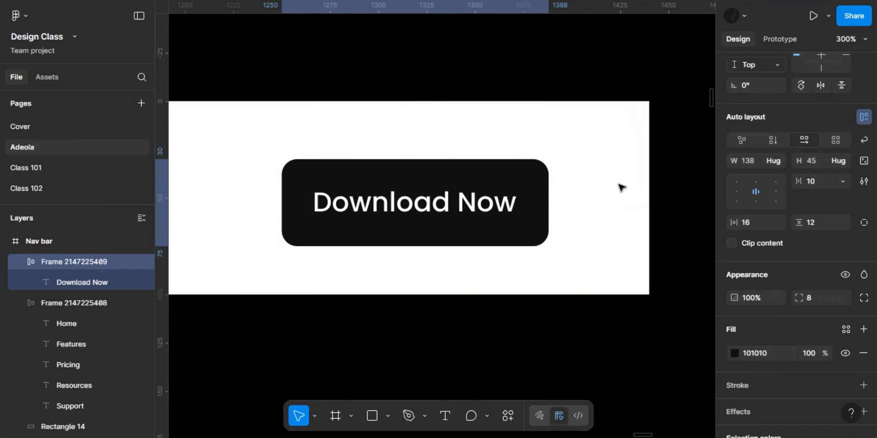
{"action": "key", "text": "Left"}
{"action": "key", "text": "Left"}
{"action": "key", "text": "Left"}
{"action": "key", "text": "Left"}
{"action": "key", "text": "Left"}
{"action": "key", "text": "Left"}
{"action": "key", "text": "Left"}
{"action": "key", "text": "Left"}
{"action": "key", "text": "Left"}
{"action": "key", "text": "Left"}
{"action": "key", "text": "Left"}
{"action": "key", "text": "Left"}
{"action": "key", "text": "Left"}
{"action": "key", "text": "Left"}
{"action": "key", "text": "Left"}
{"action": "key", "text": "Left"}
{"action": "key", "text": "Left"}
{"action": "key", "text": "Left"}
{"action": "key", "text": "Left"}
{"action": "key", "text": "Left"}
{"action": "key", "text": "alt"}
{"action": "key", "text": "Left"}
{"action": "key", "text": "Left"}
{"action": "key", "text": "Left"}
{"action": "key", "text": "Left"}
{"action": "key", "text": "Left"}
{"action": "key", "text": "Left"}
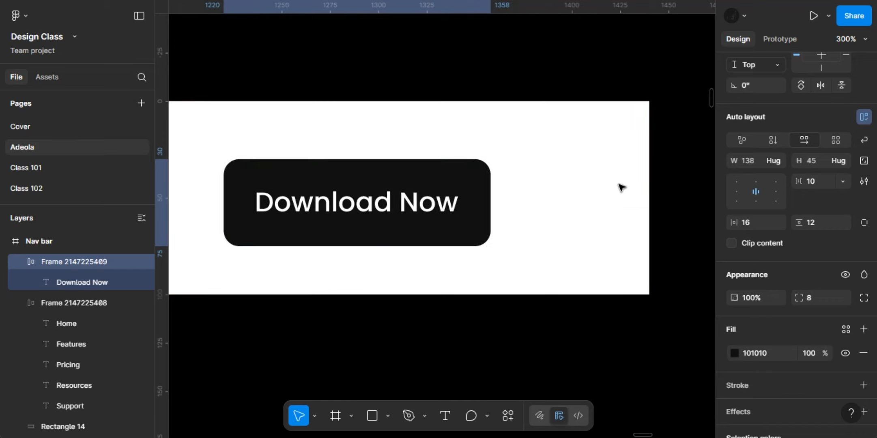
{"action": "key", "text": "Left"}
{"action": "key", "text": "Left"}
{"action": "key", "text": "Left"}
{"action": "key", "text": "Left"}
{"action": "key", "text": "Left"}
{"action": "key", "text": "Left"}
{"action": "key", "text": "Left"}
{"action": "key", "text": "Left"}
{"action": "key", "text": "Left"}
{"action": "key", "text": "Left"}
{"action": "key", "text": "Left"}
{"action": "key", "text": "Left"}
{"action": "key", "text": "Left"}
{"action": "key", "text": "Left"}
{"action": "key", "text": "Left"}
{"action": "key", "text": "Left"}
{"action": "key", "text": "Left"}
{"action": "key", "text": "Left"}
{"action": "key", "text": "Left"}
{"action": "key", "text": "Left"}
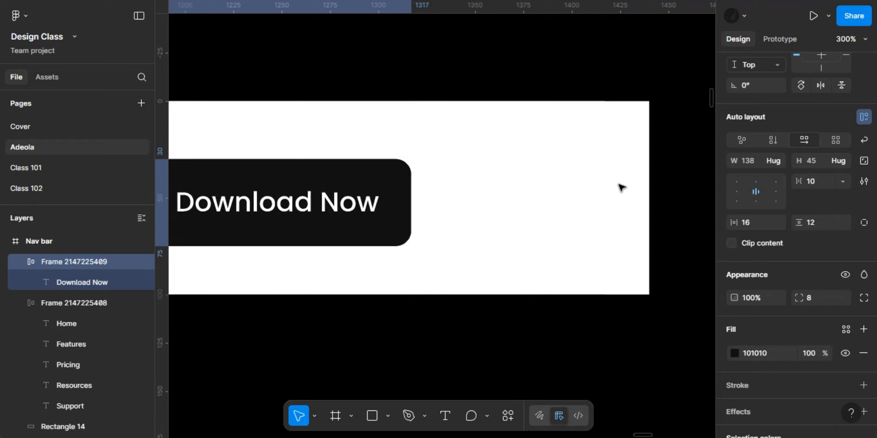
{"action": "key", "text": "Left"}
{"action": "key", "text": "Left"}
{"action": "key", "text": "Left"}
{"action": "key", "text": "Left"}
{"action": "key", "text": "Left"}
{"action": "key", "text": "Left"}
{"action": "key", "text": "Left"}
{"action": "key", "text": "Left"}
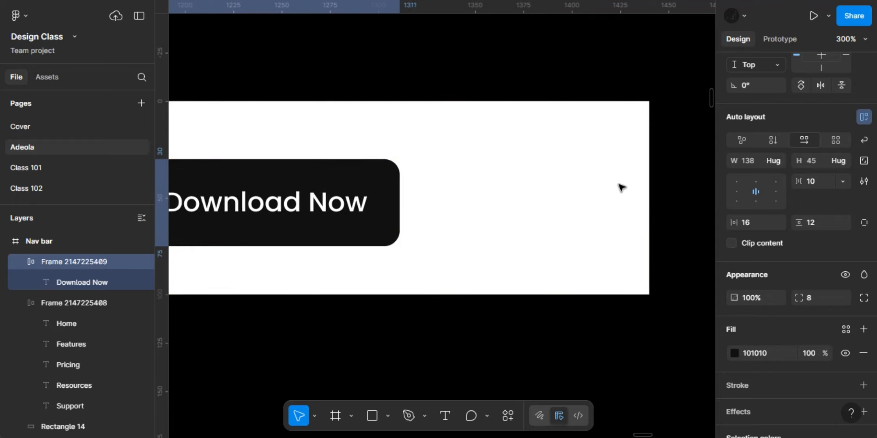
{"action": "key", "text": "Left"}
{"action": "key", "text": "Left"}
{"action": "key", "text": "Left"}
{"action": "key", "text": "Left"}
{"action": "key", "text": "Left"}
{"action": "key", "text": "Left"}
{"action": "key", "text": "Left"}
{"action": "key", "text": "Left"}
{"action": "key", "text": "Left"}
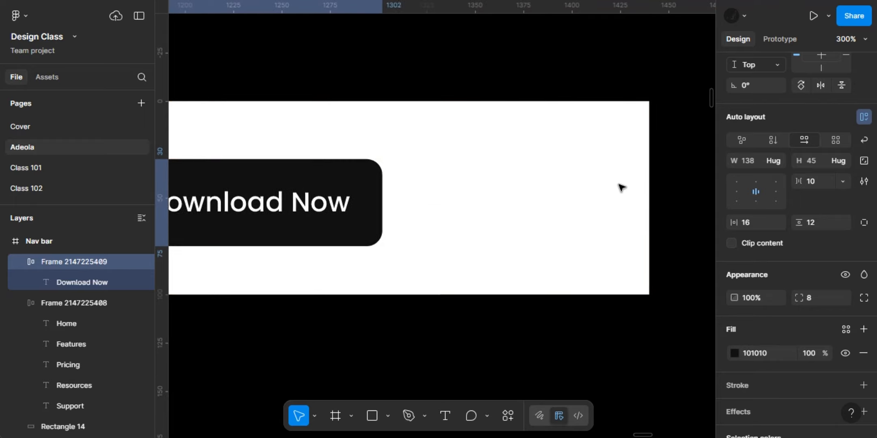
{"action": "key", "text": "Left"}
{"action": "key", "text": "Left"}
{"action": "key", "text": "Left"}
{"action": "key", "text": "Left"}
{"action": "key", "text": "Left"}
{"action": "key", "text": "Left"}
{"action": "key", "text": "Left"}
{"action": "key", "text": "Left"}
{"action": "key", "text": "Left"}
{"action": "key", "text": "Left"}
{"action": "key", "text": "Left"}
{"action": "key", "text": "Left"}
{"action": "key", "text": "Left"}
{"action": "key", "text": "Left"}
{"action": "key", "text": "Left"}
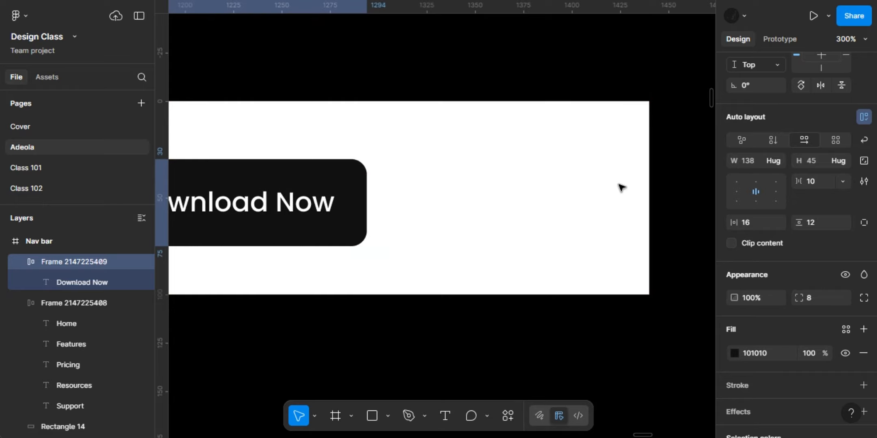
{"action": "key", "text": "Left"}
{"action": "key", "text": "Left"}
{"action": "key", "text": "Left"}
{"action": "key", "text": "Left"}
{"action": "key", "text": "Left"}
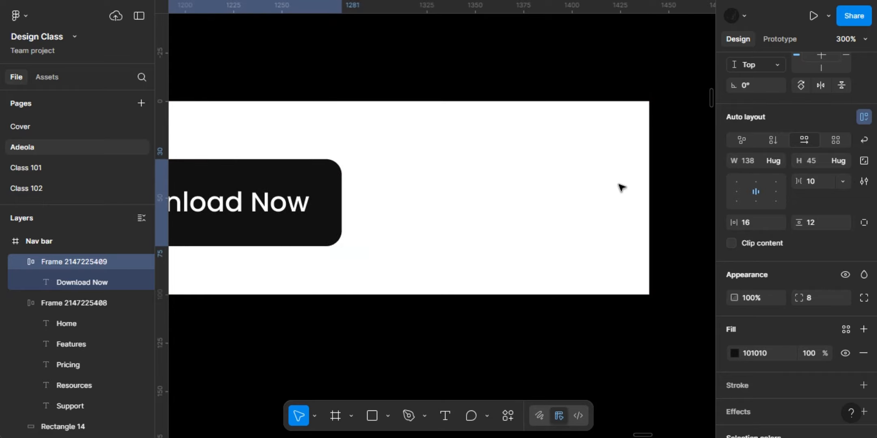
{"action": "scroll", "coordinate": [621, 187], "scroll_direction": "down", "scroll_amount": 5}
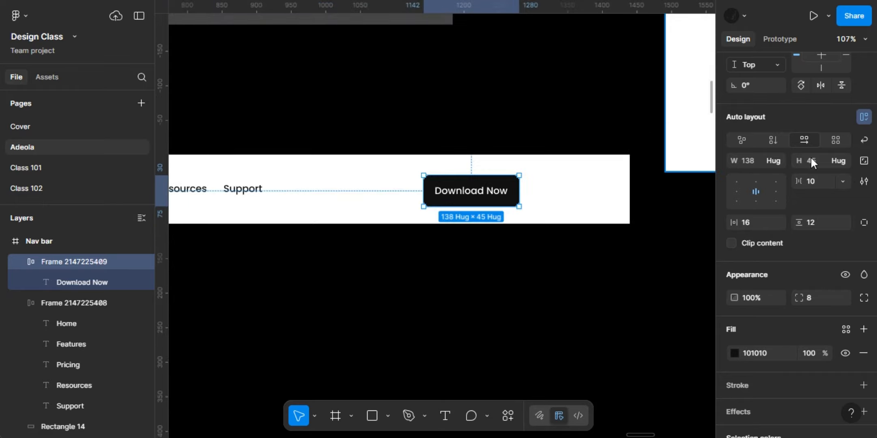
Center the Download Now button vertically within the nav bar.
{"action": "scroll", "coordinate": [863, 116], "scroll_direction": "up", "scroll_amount": 3}
{"action": "left_click", "coordinate": [820, 123]}
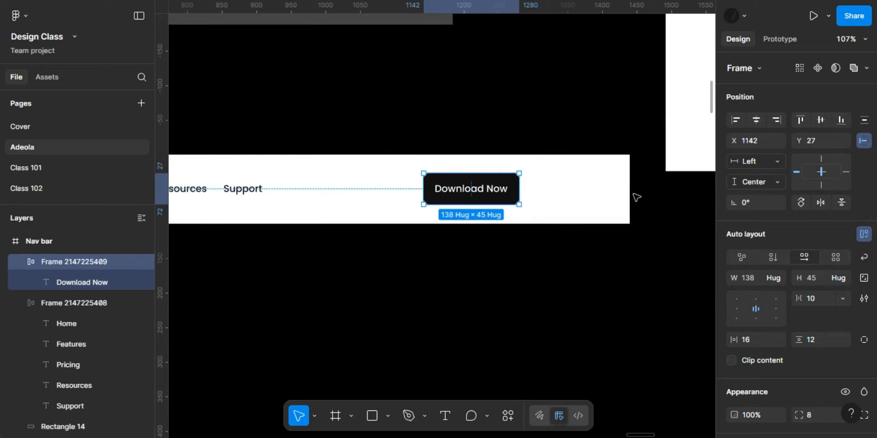
{"action": "scroll", "coordinate": [637, 196], "scroll_direction": "down", "scroll_amount": 3}
{"action": "scroll", "coordinate": [637, 197], "scroll_direction": "down", "scroll_amount": 3}
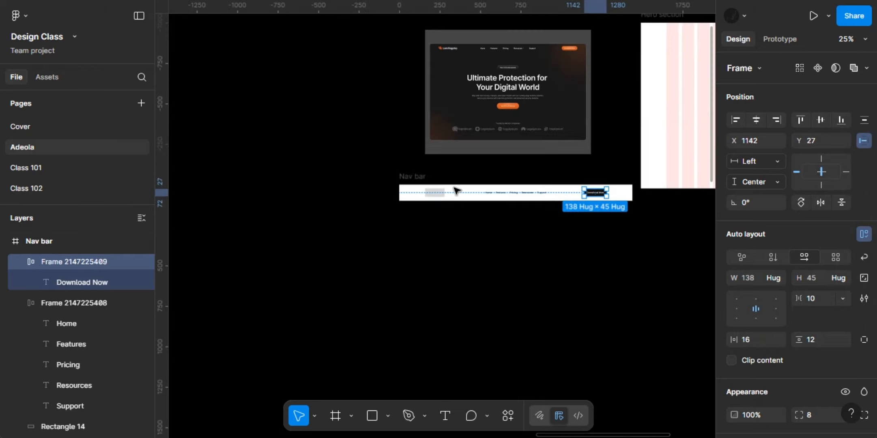
Move the Nav bar frame into the Hero section frame, at about X 23, Y 666.
{"action": "left_click", "coordinate": [414, 178]}
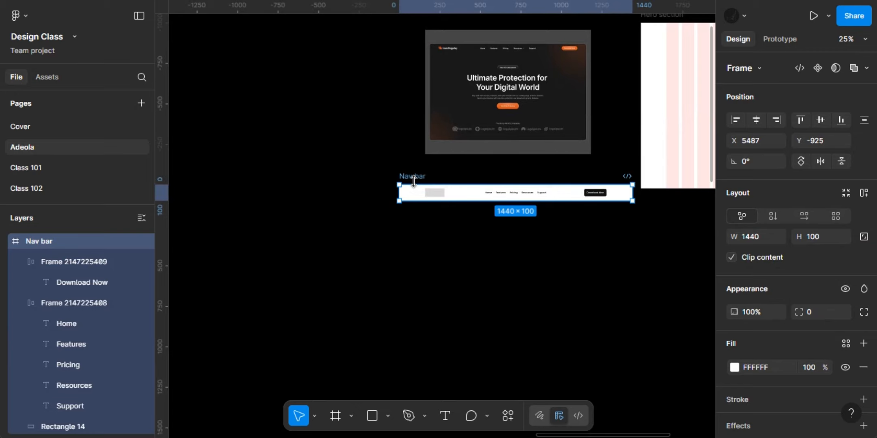
{"action": "scroll", "coordinate": [414, 180], "scroll_direction": "up", "scroll_amount": 2}
{"action": "scroll", "coordinate": [414, 181], "scroll_direction": "right", "scroll_amount": 2}
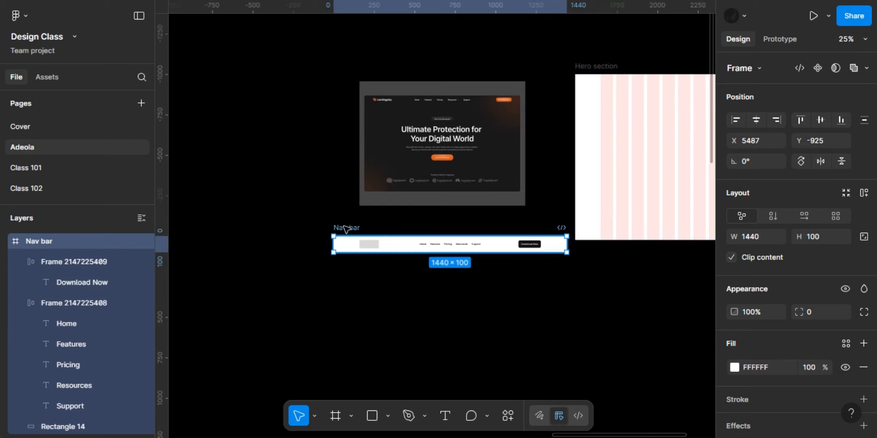
{"action": "left_click_drag", "start_coordinate": [447, 243], "coordinate": [527, 254]}
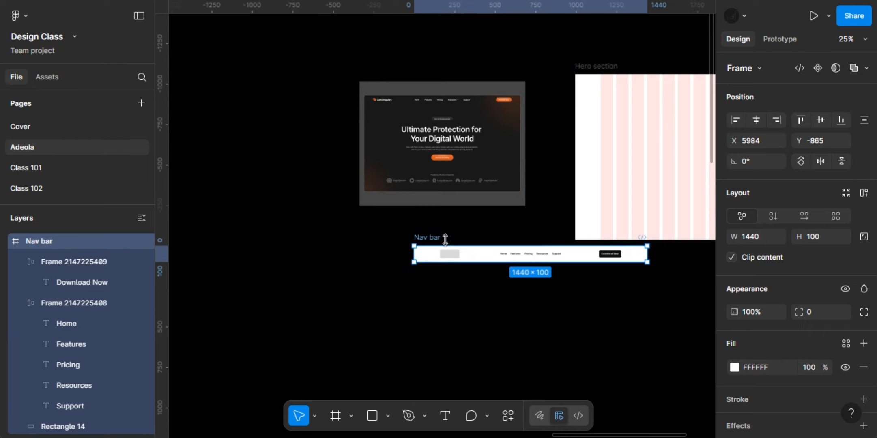
{"action": "left_click_drag", "start_coordinate": [437, 238], "coordinate": [597, 175]}
{"action": "scroll", "coordinate": [597, 176], "scroll_direction": "right", "scroll_amount": 6}
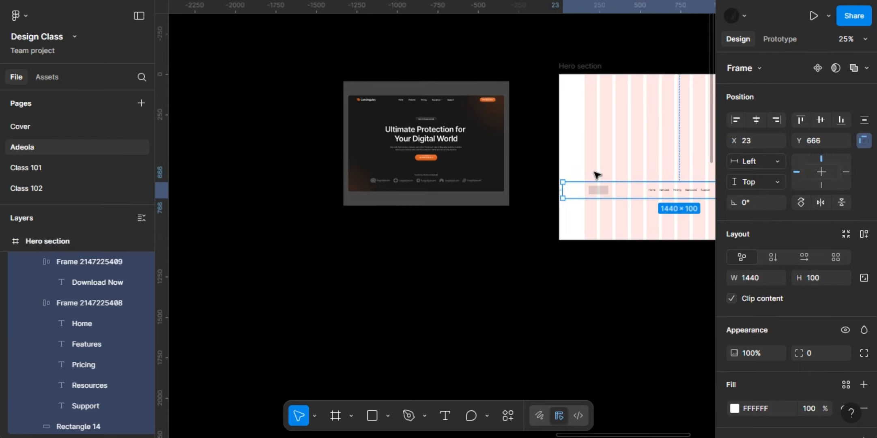
{"action": "scroll", "coordinate": [597, 176], "scroll_direction": "left", "scroll_amount": 2}
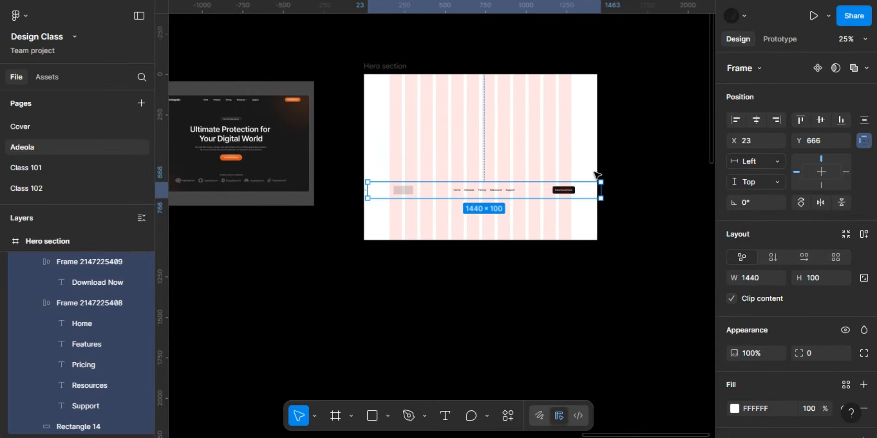
Change the Nav bar's fill color from the color picker to light gray EEEEEE.
{"action": "scroll", "coordinate": [597, 175], "scroll_direction": "up", "scroll_amount": 5}
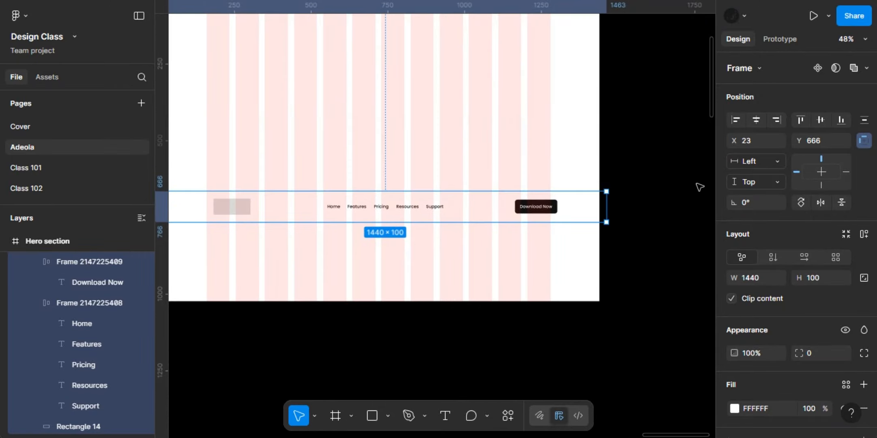
{"action": "scroll", "coordinate": [737, 410], "scroll_direction": "down", "scroll_amount": 3}
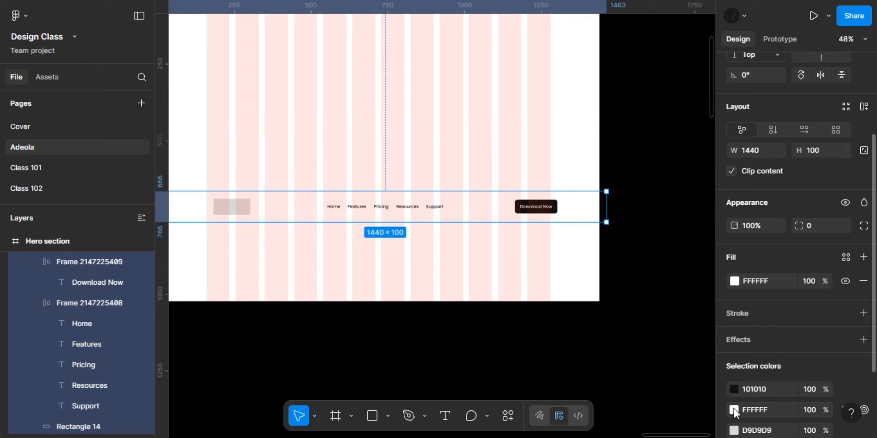
{"action": "left_click", "coordinate": [735, 281]}
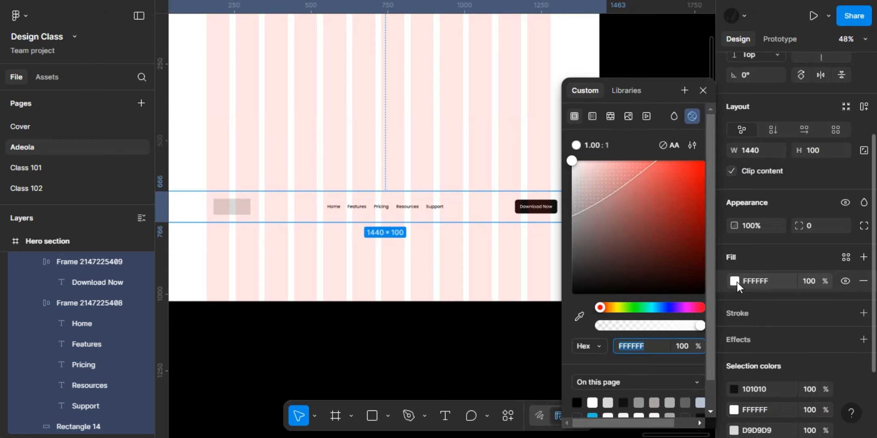
{"action": "left_click_drag", "start_coordinate": [579, 179], "coordinate": [553, 175]}
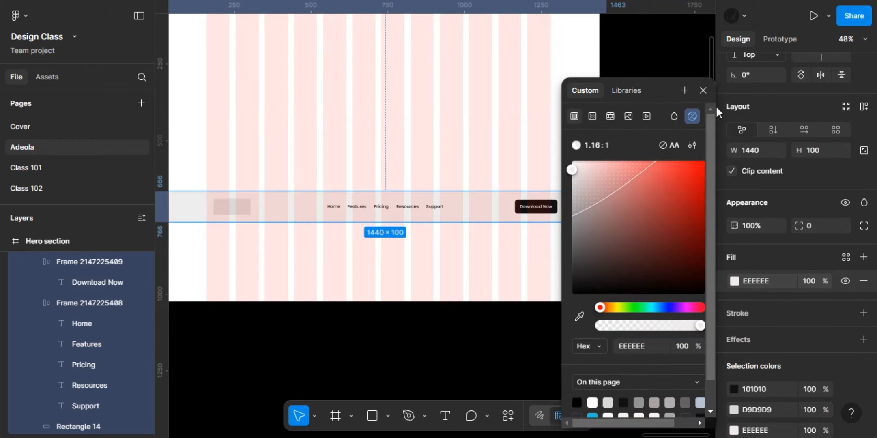
{"action": "left_click", "coordinate": [703, 90]}
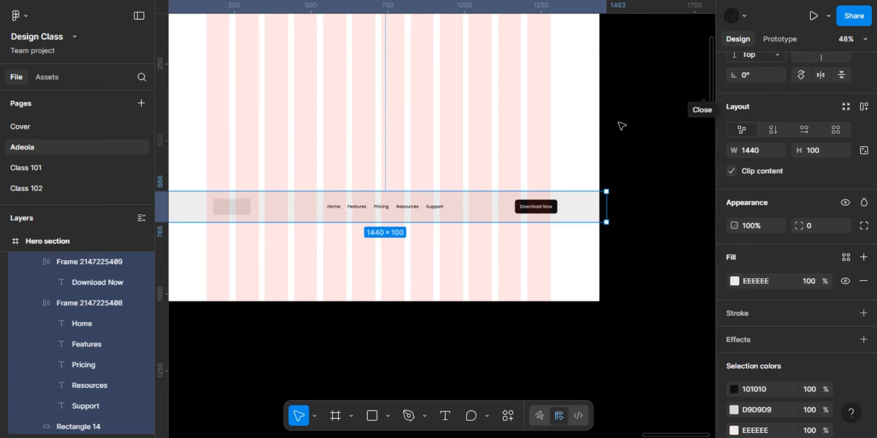
Align the Nav bar to the horizontal center and top edge of the Hero section, at X 0, Y 0.
{"action": "scroll", "coordinate": [622, 126], "scroll_direction": "left", "scroll_amount": 5}
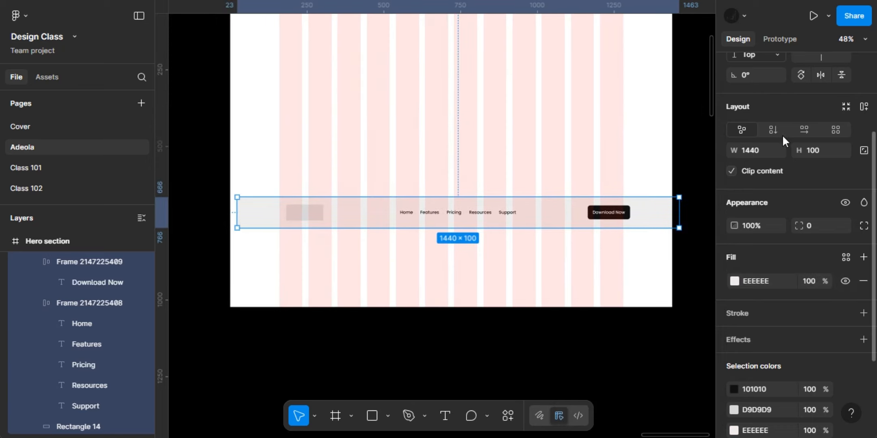
{"action": "scroll", "coordinate": [784, 142], "scroll_direction": "up", "scroll_amount": 3}
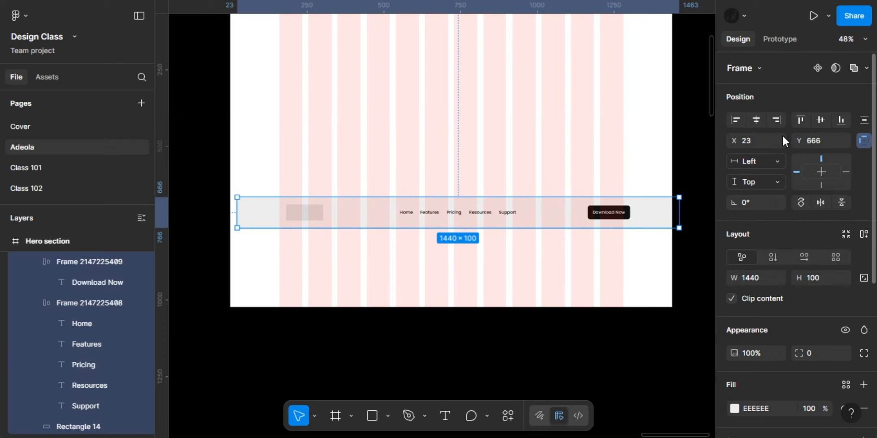
{"action": "left_click", "coordinate": [757, 120]}
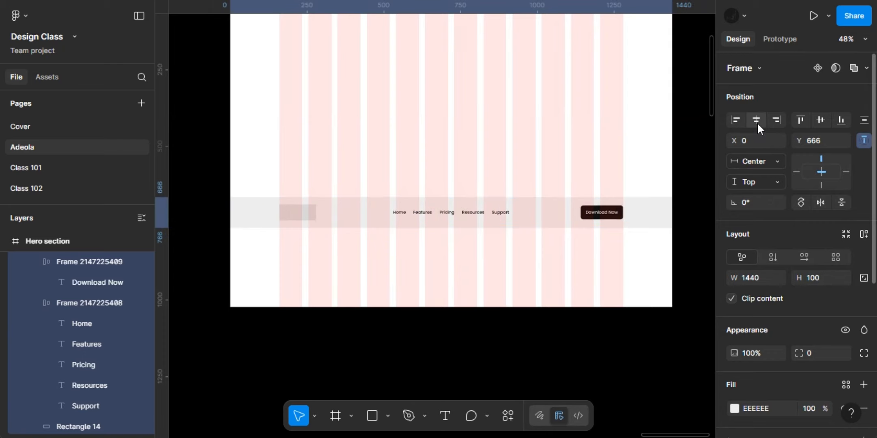
{"action": "left_click", "coordinate": [798, 120]}
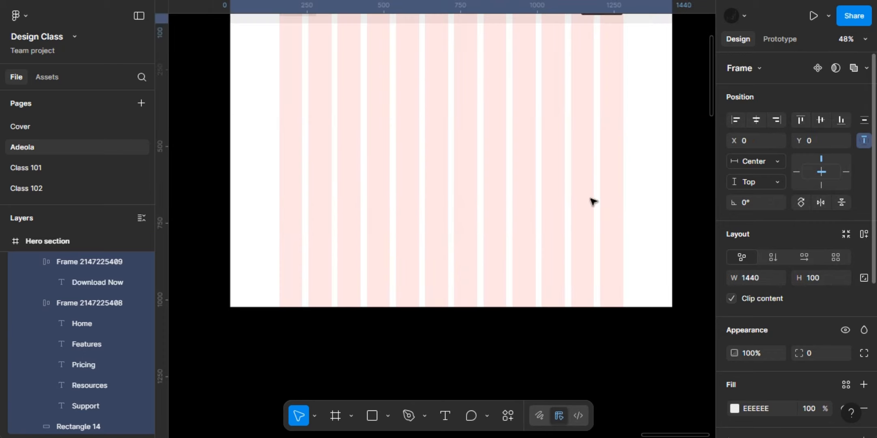
{"action": "scroll", "coordinate": [589, 200], "scroll_direction": "up", "scroll_amount": 4}
{"action": "scroll", "coordinate": [572, 200], "scroll_direction": "left", "scroll_amount": 2}
{"action": "scroll", "coordinate": [574, 201], "scroll_direction": "left", "scroll_amount": 1}
{"action": "scroll", "coordinate": [573, 201], "scroll_direction": "up", "scroll_amount": 1}
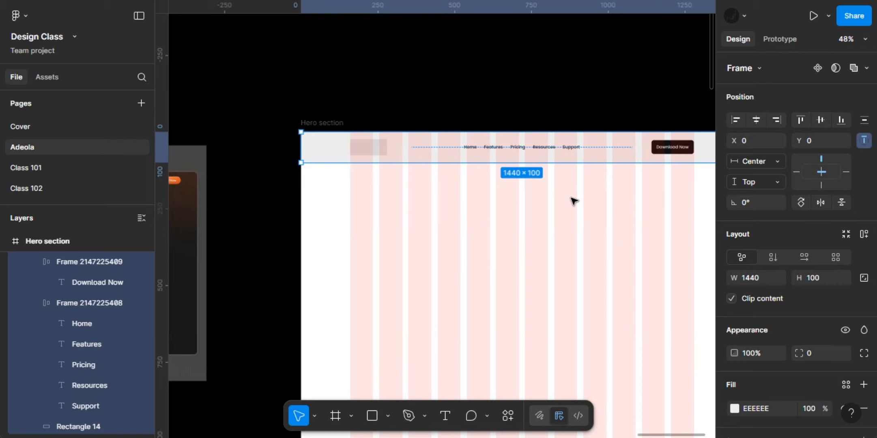
Compare the Hero section with the reference design and set the frame's height to 820.
{"action": "scroll", "coordinate": [574, 201], "scroll_direction": "left", "scroll_amount": 10}
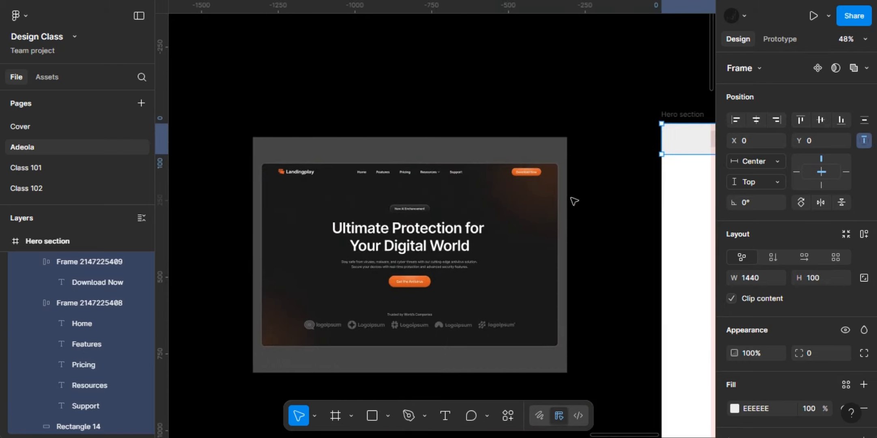
{"action": "scroll", "coordinate": [575, 200], "scroll_direction": "right", "scroll_amount": 4}
{"action": "scroll", "coordinate": [573, 201], "scroll_direction": "right", "scroll_amount": 4}
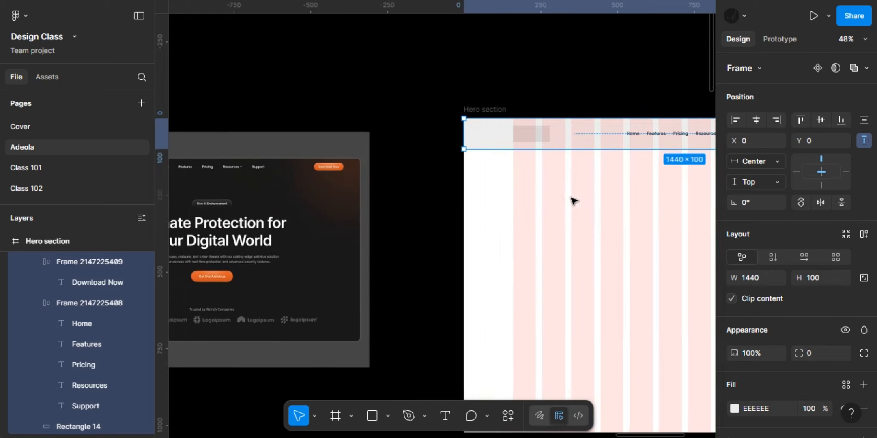
{"action": "scroll", "coordinate": [574, 200], "scroll_direction": "down", "scroll_amount": 2, "text": "ctrl"}
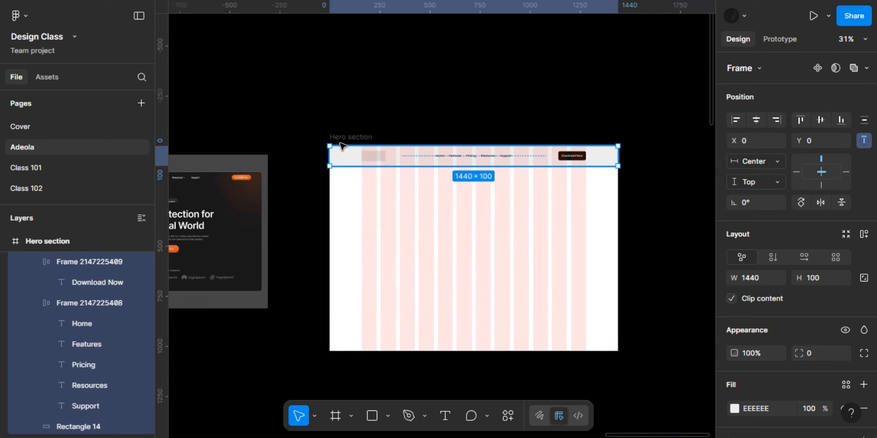
{"action": "left_click", "coordinate": [339, 138]}
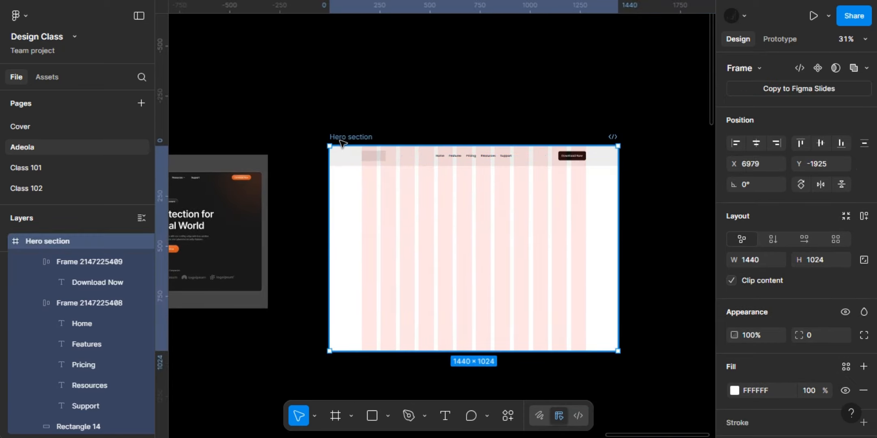
{"action": "left_click", "coordinate": [822, 260]}
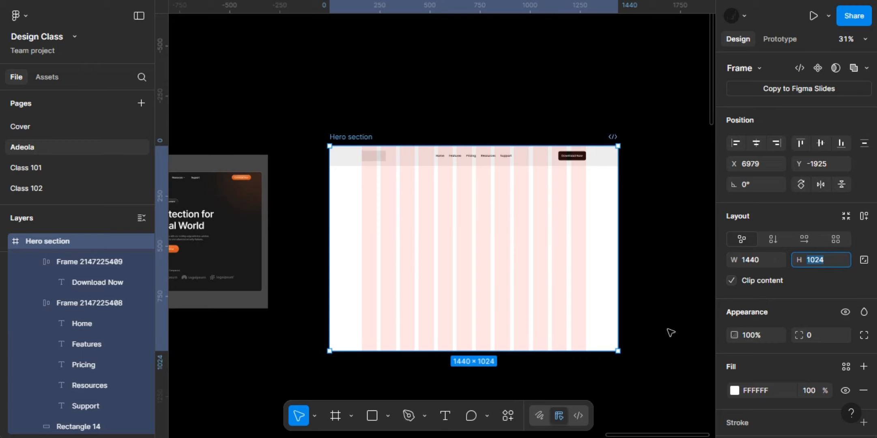
{"action": "type", "text": "820"}
{"action": "key", "text": "Return"}
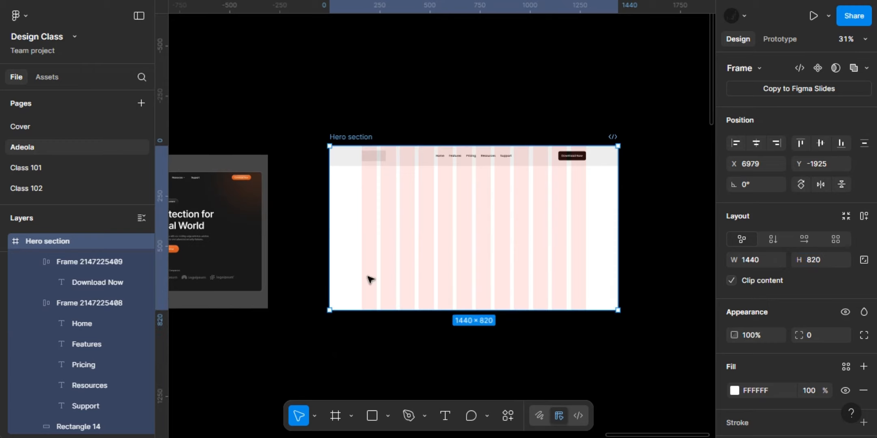
Set the Hero section frame's height to 1000.
{"action": "scroll", "coordinate": [370, 280], "scroll_direction": "left", "scroll_amount": 5}
{"action": "scroll", "coordinate": [456, 284], "scroll_direction": "right", "scroll_amount": 4}
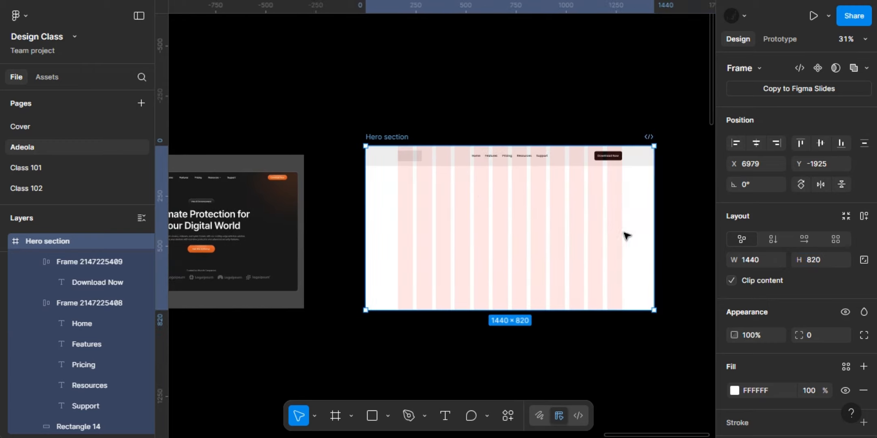
{"action": "left_click", "coordinate": [823, 260]}
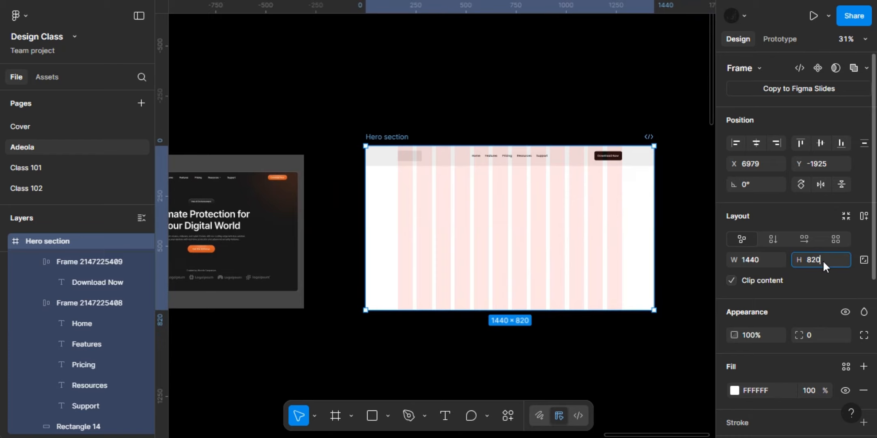
{"action": "type", "text": "1000"}
{"action": "key", "text": "Return"}
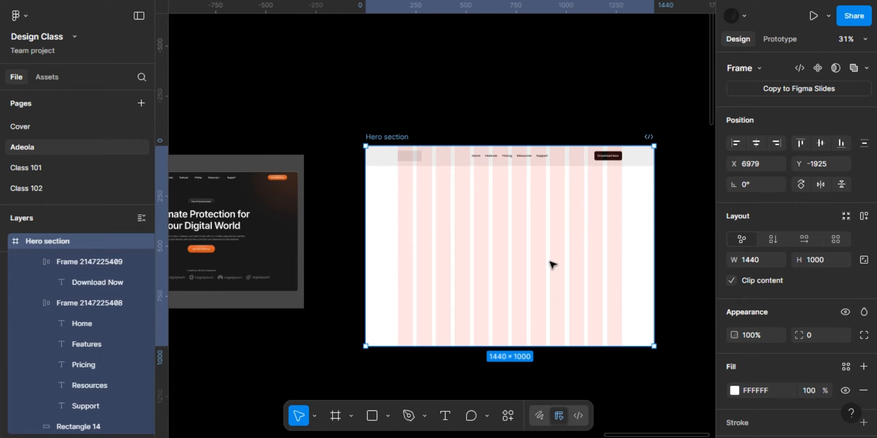
Examine the badge and headline below the nav bar in the reference design and compare them with the Hero section.
{"action": "scroll", "coordinate": [447, 255], "scroll_direction": "left", "scroll_amount": 5}
{"action": "scroll", "coordinate": [380, 197], "scroll_direction": "up", "scroll_amount": 6, "text": "ctrl"}
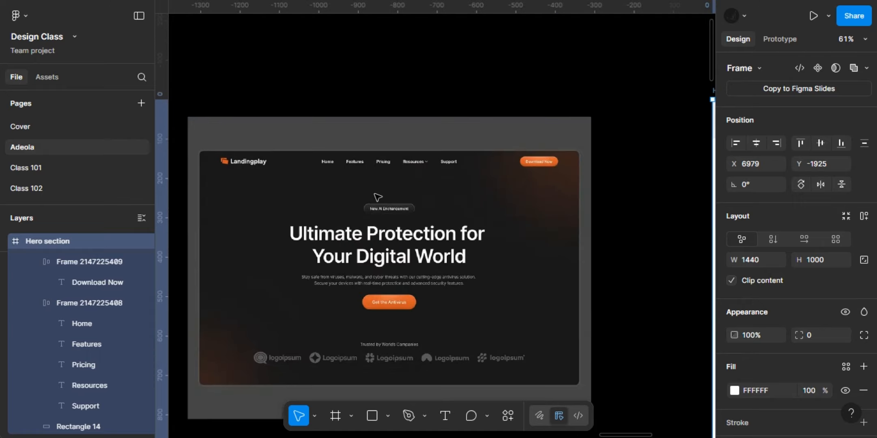
{"action": "scroll", "coordinate": [402, 215], "scroll_direction": "up", "scroll_amount": 3}
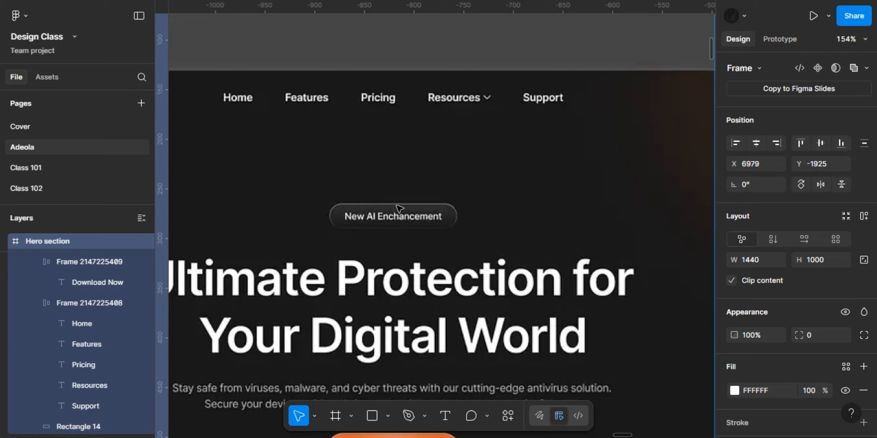
{"action": "scroll", "coordinate": [399, 203], "scroll_direction": "down", "scroll_amount": 5}
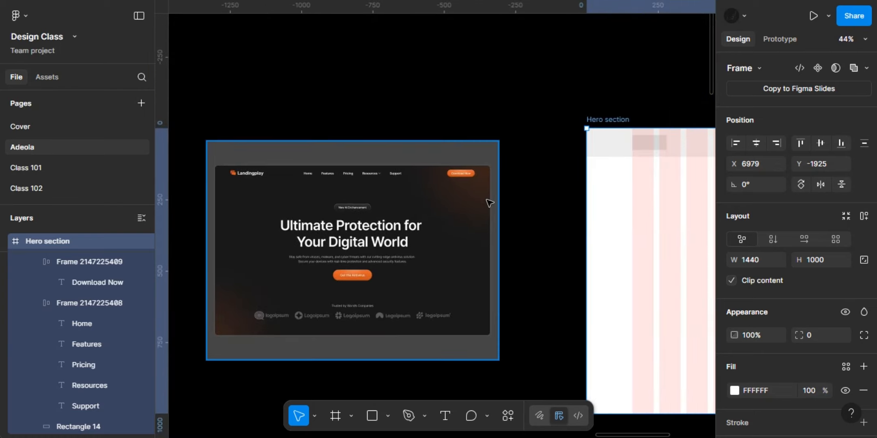
{"action": "scroll", "coordinate": [490, 203], "scroll_direction": "right", "scroll_amount": 5}
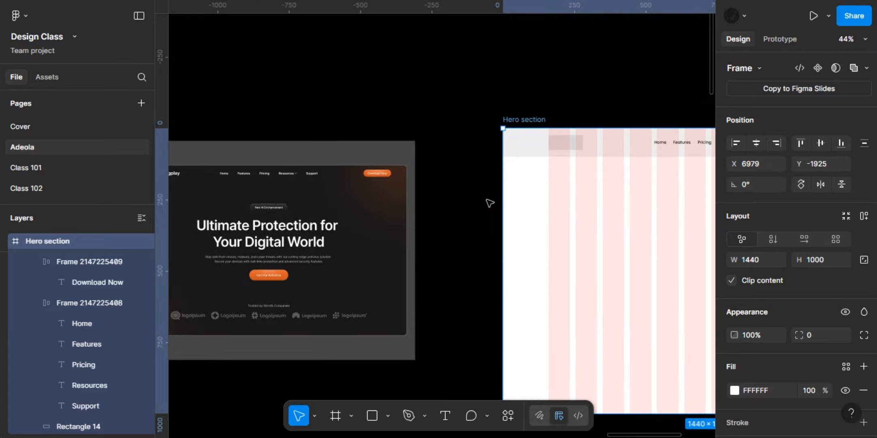
{"action": "scroll", "coordinate": [490, 201], "scroll_direction": "down", "scroll_amount": 3}
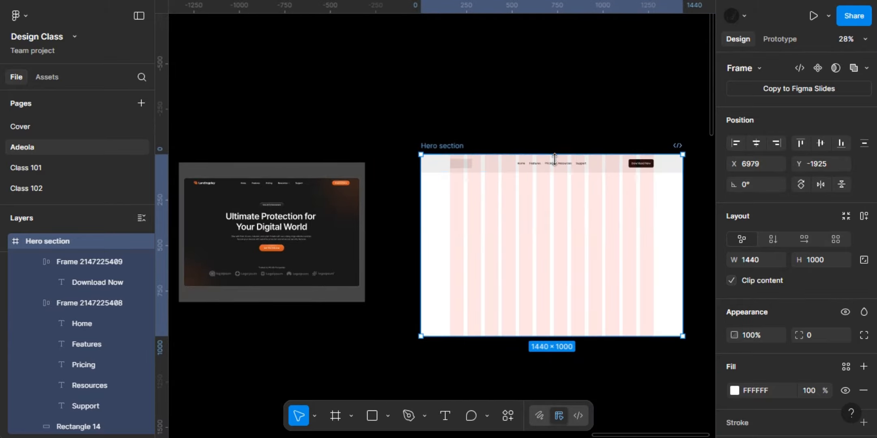
Inspect the Pricing link and the Download Now button in the Hero section's nav bar.
{"action": "scroll", "coordinate": [538, 179], "scroll_direction": "up", "scroll_amount": 5}
{"action": "left_click", "coordinate": [530, 177]}
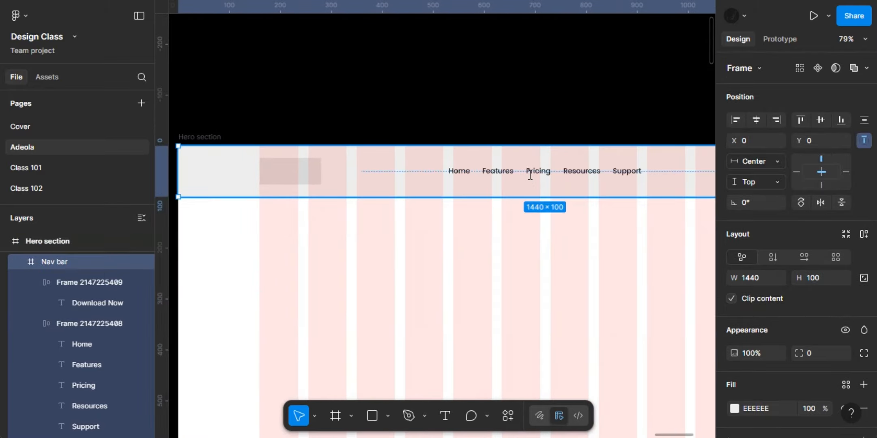
{"action": "left_click", "coordinate": [530, 176]}
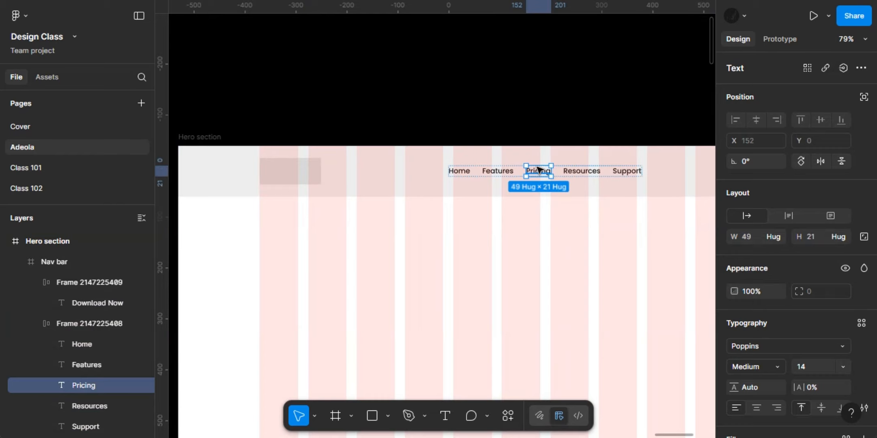
{"action": "scroll", "coordinate": [538, 170], "scroll_direction": "down", "scroll_amount": 5}
{"action": "scroll", "coordinate": [528, 173], "scroll_direction": "right", "scroll_amount": 3}
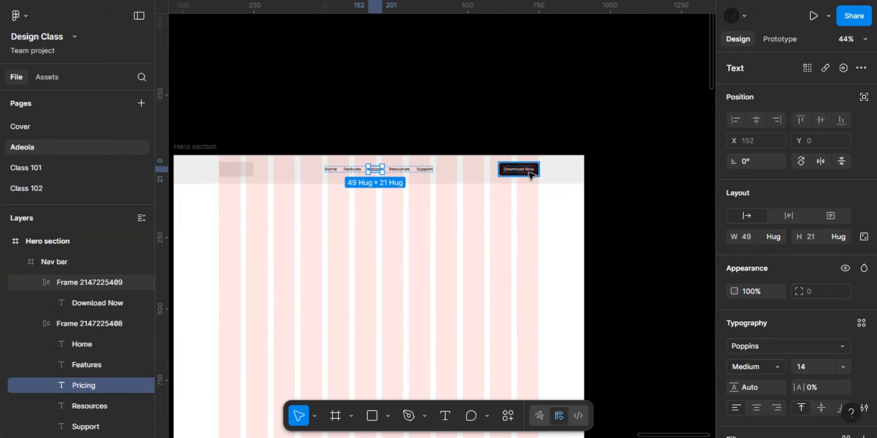
{"action": "left_click", "coordinate": [531, 175]}
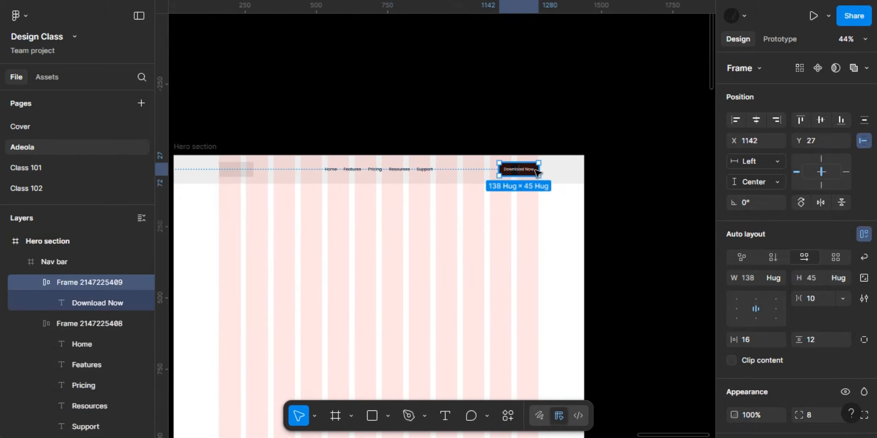
Add the text "New AI Innovation" in the Hero section below the nav bar links.
{"action": "scroll", "coordinate": [538, 172], "scroll_direction": "up", "scroll_amount": 5}
{"action": "scroll", "coordinate": [539, 173], "scroll_direction": "left", "scroll_amount": 6}
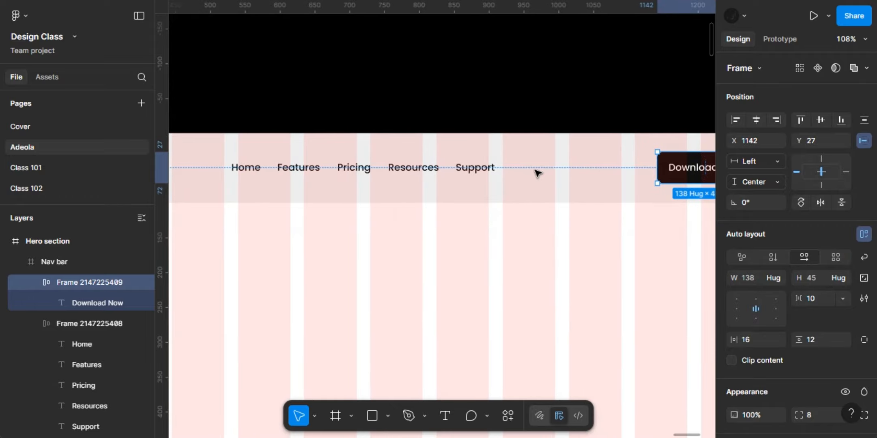
{"action": "scroll", "coordinate": [440, 393], "scroll_direction": "left", "scroll_amount": 3}
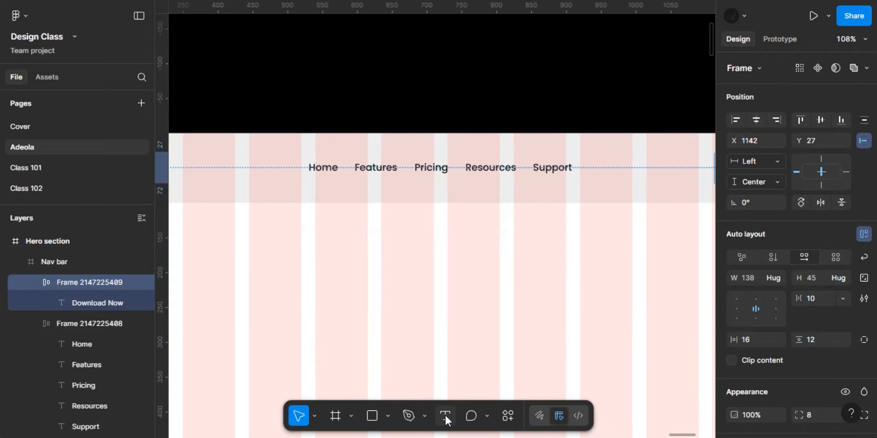
{"action": "left_click", "coordinate": [444, 415]}
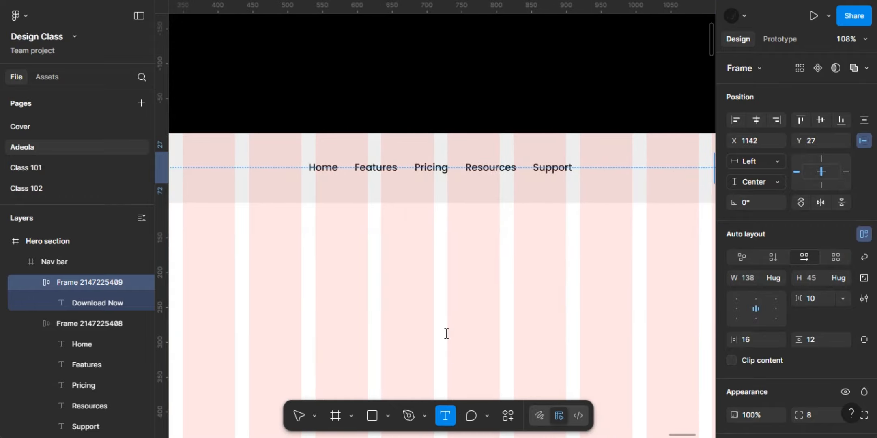
{"action": "left_click", "coordinate": [459, 332]}
{"action": "type", "text": "Ne"}
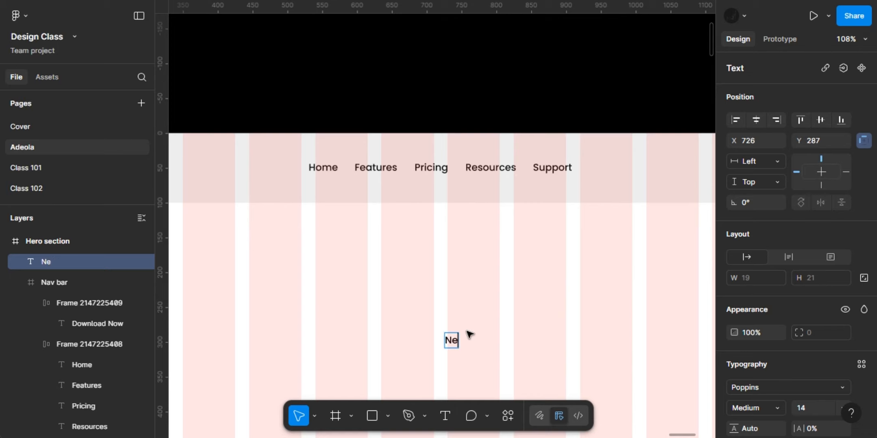
{"action": "type", "text": "w AI Innovation"}
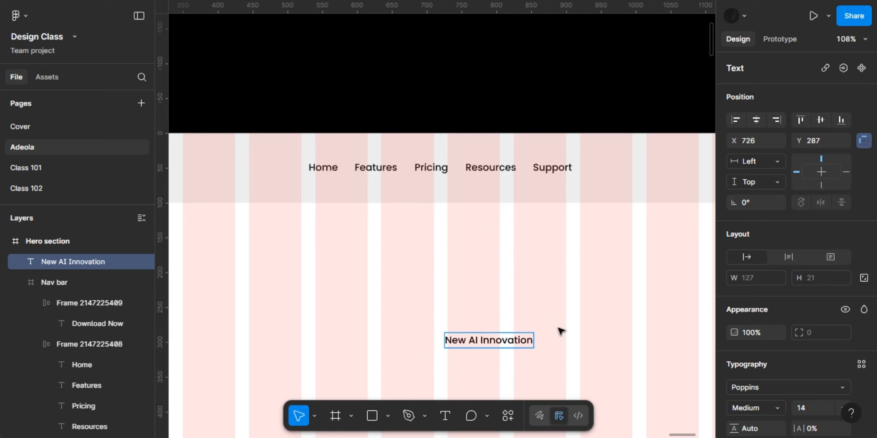
{"action": "key", "text": "Escape"}
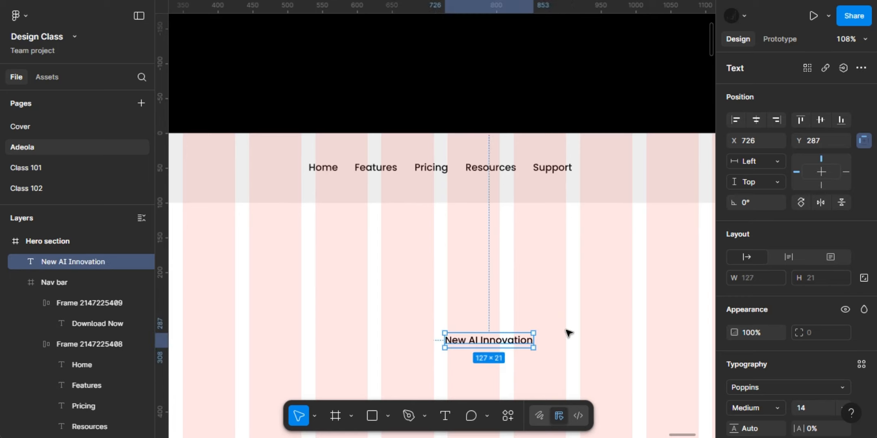
Wrap the New AI Innovation text in an auto layout frame and give the frame a light lavender fill, D9DAFF.
{"action": "scroll", "coordinate": [566, 332], "scroll_direction": "down", "scroll_amount": 5}
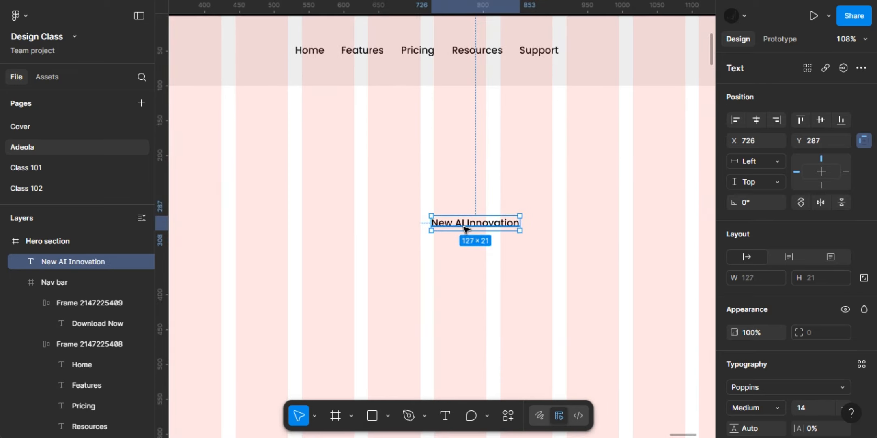
{"action": "key", "text": "shift+a"}
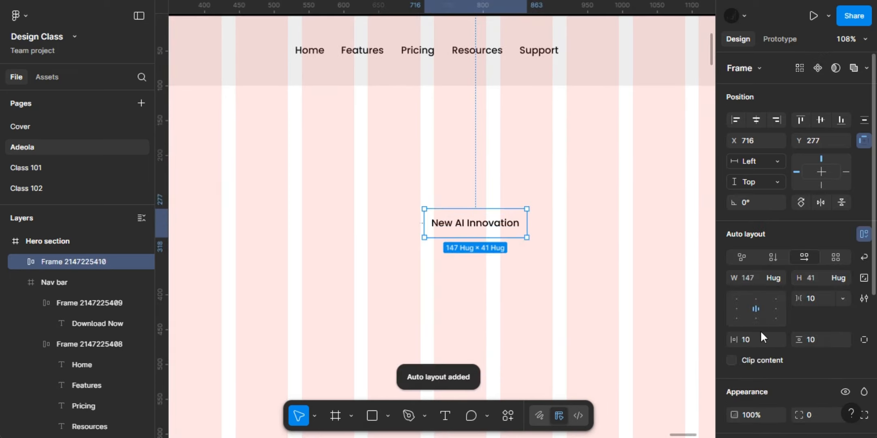
{"action": "scroll", "coordinate": [760, 330], "scroll_direction": "down", "scroll_amount": 3}
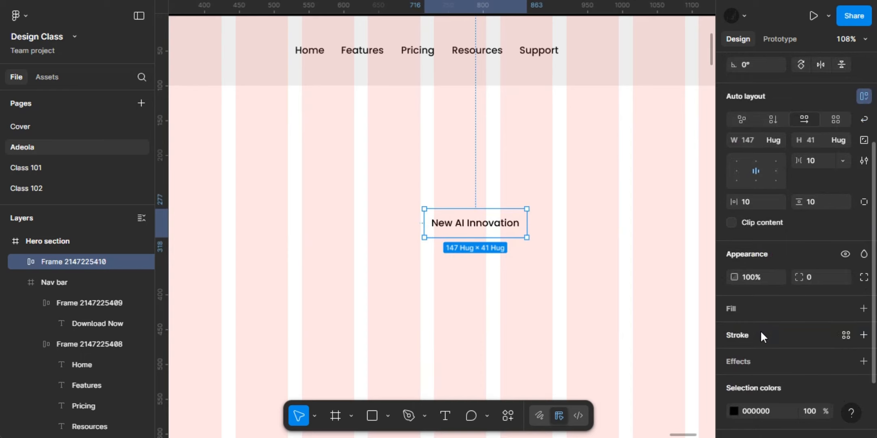
{"action": "left_click", "coordinate": [863, 309]}
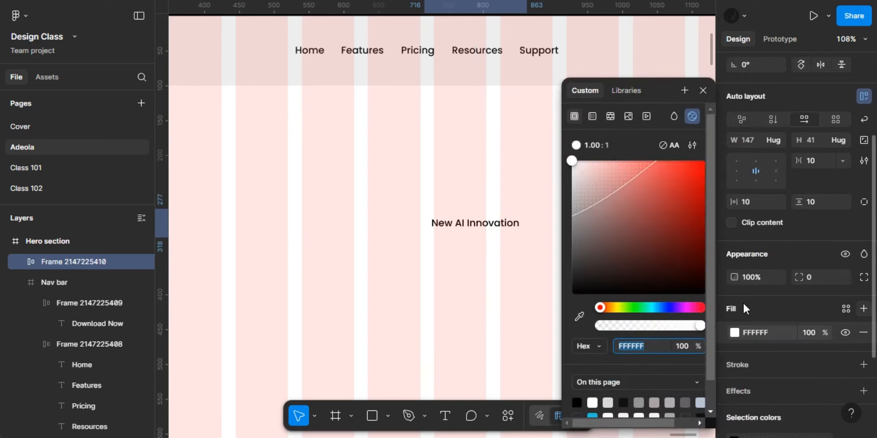
{"action": "left_click", "coordinate": [668, 309]}
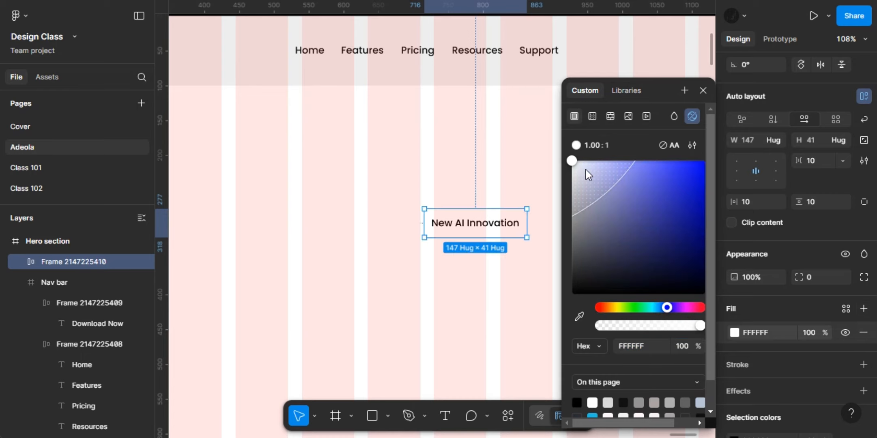
{"action": "left_click_drag", "start_coordinate": [586, 169], "coordinate": [586, 158]}
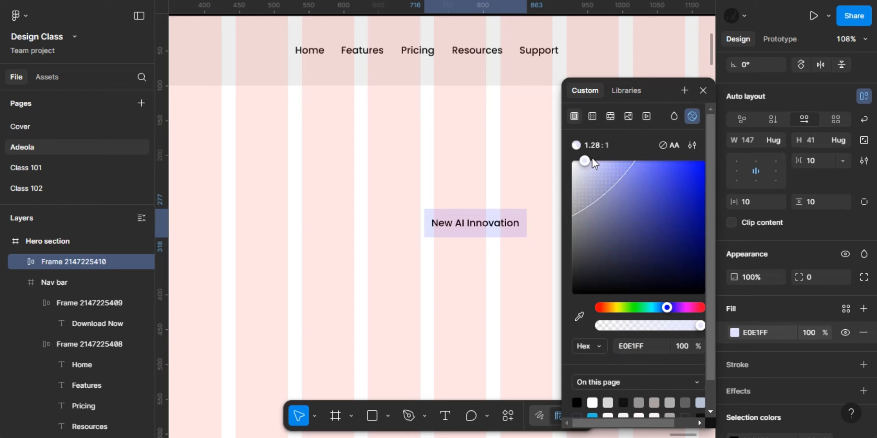
{"action": "left_click", "coordinate": [592, 159]}
Recolor the badge's text from black to a deep blue, 0409AF, starting from a sample of the badge's fill.
{"action": "scroll", "coordinate": [796, 294], "scroll_direction": "down", "scroll_amount": 3}
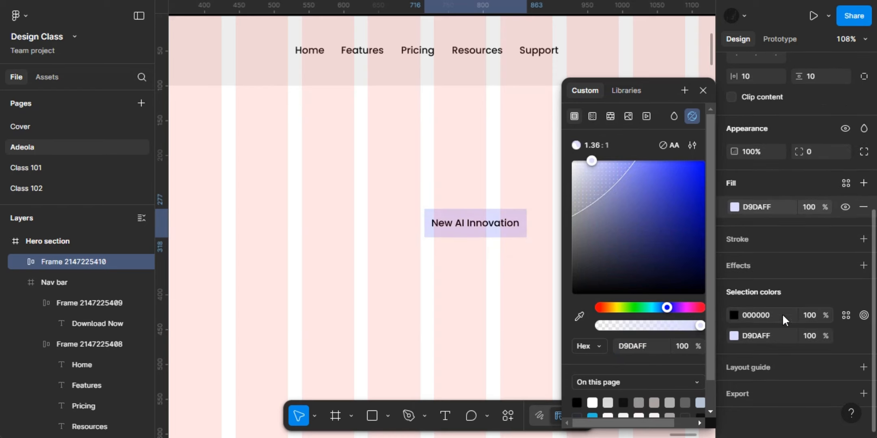
{"action": "left_click", "coordinate": [735, 313]}
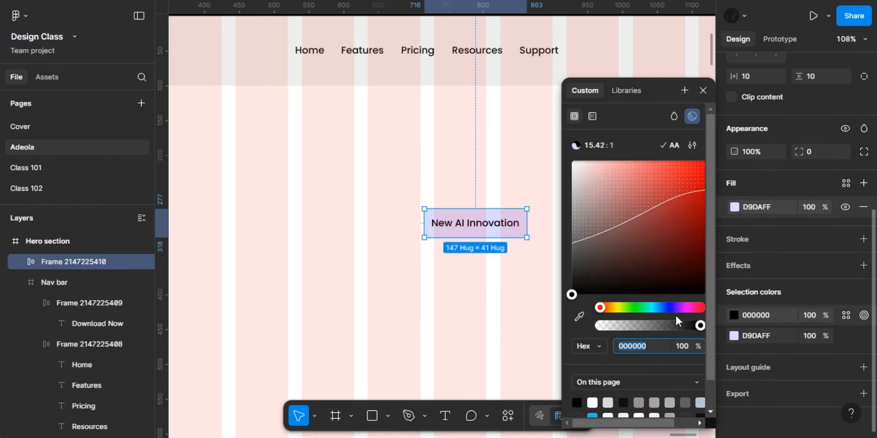
{"action": "left_click", "coordinate": [579, 316]}
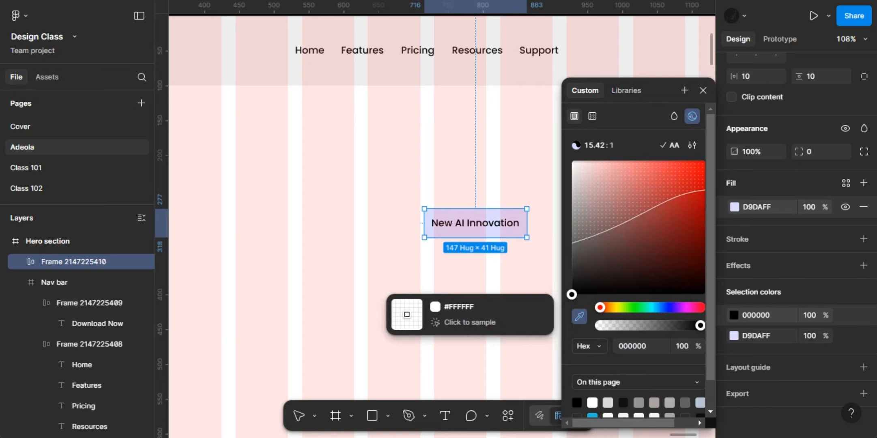
{"action": "left_click", "coordinate": [505, 228]}
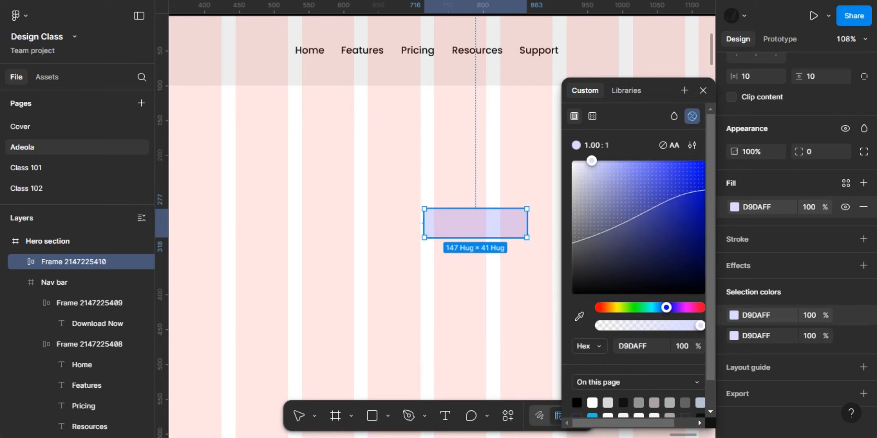
{"action": "left_click", "coordinate": [679, 226]}
{"action": "left_click_drag", "start_coordinate": [705, 246], "coordinate": [703, 203]}
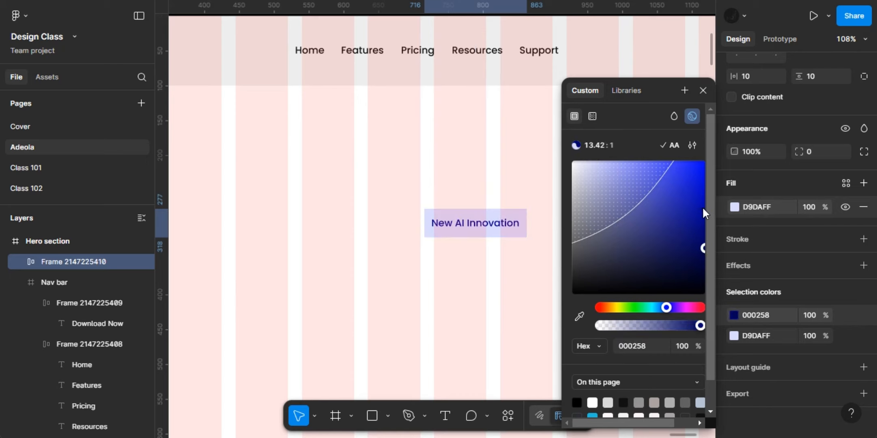
{"action": "left_click", "coordinate": [704, 90]}
Round the New AI Innovation badge's corners, trying a radius of 12 and settling on 24.
{"action": "scroll", "coordinate": [579, 196], "scroll_direction": "down", "scroll_amount": 3}
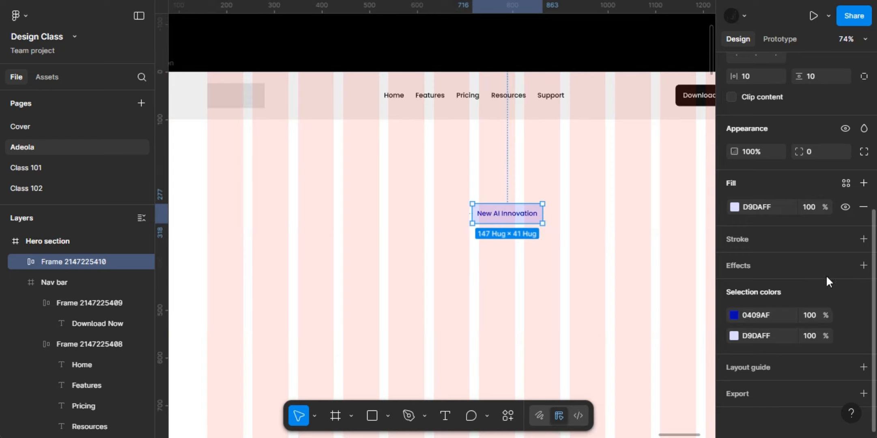
{"action": "left_click", "coordinate": [821, 152]}
{"action": "type", "text": "12"}
{"action": "key", "text": "Return"}
{"action": "type", "text": "24"}
{"action": "key", "text": "Return"}
{"action": "scroll", "coordinate": [594, 226], "scroll_direction": "up", "scroll_amount": 3}
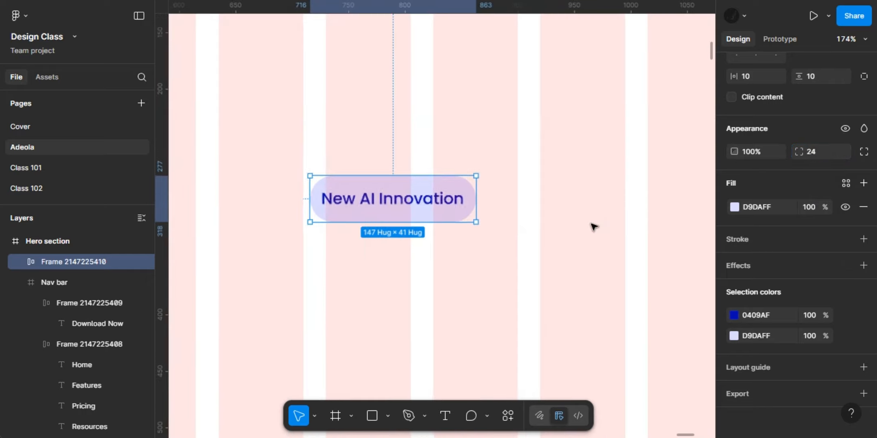
Examine the badge above the headline in the reference design and compare it with the New AI Innovation badge.
{"action": "scroll", "coordinate": [594, 226], "scroll_direction": "down", "scroll_amount": 8}
{"action": "scroll", "coordinate": [594, 226], "scroll_direction": "left", "scroll_amount": 4}
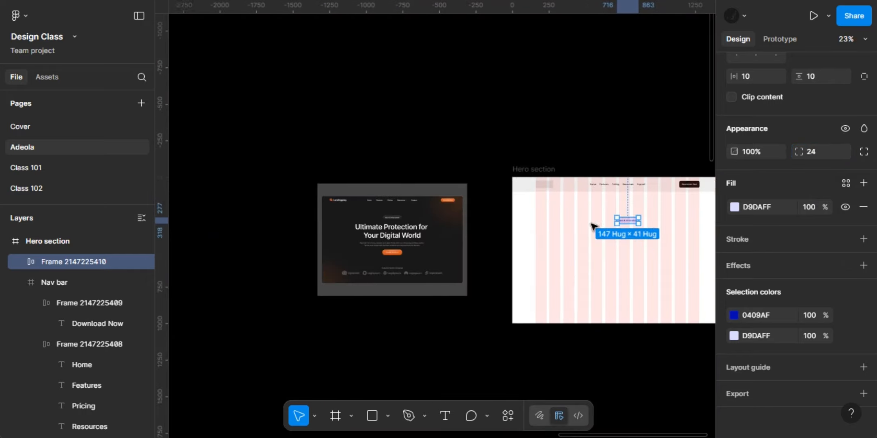
{"action": "scroll", "coordinate": [414, 227], "scroll_direction": "up", "scroll_amount": 6}
{"action": "scroll", "coordinate": [414, 227], "scroll_direction": "up", "scroll_amount": 6}
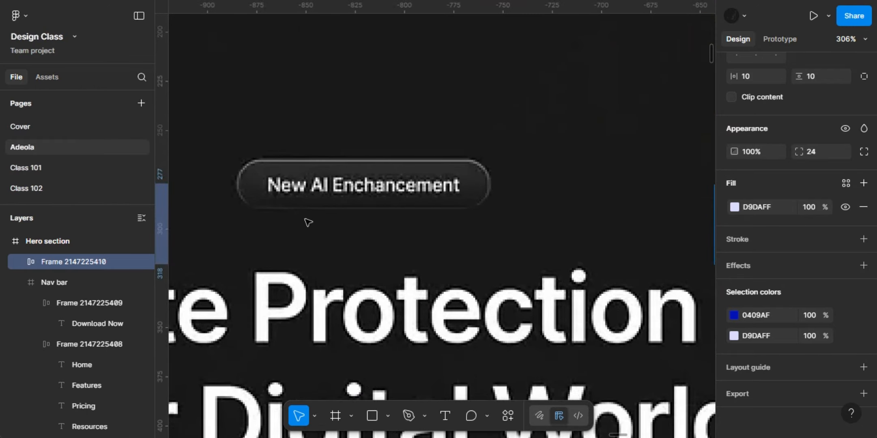
{"action": "scroll", "coordinate": [396, 198], "scroll_direction": "down", "scroll_amount": 12}
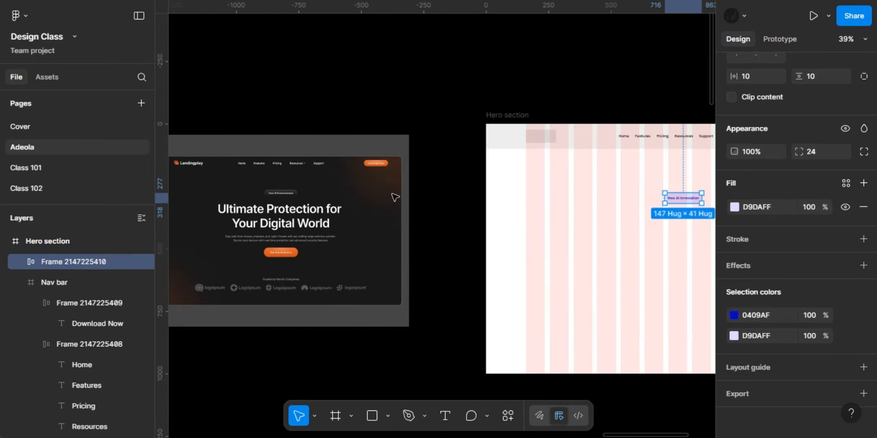
{"action": "scroll", "coordinate": [562, 192], "scroll_direction": "right", "scroll_amount": 5}
{"action": "scroll", "coordinate": [562, 191], "scroll_direction": "up", "scroll_amount": 6}
{"action": "scroll", "coordinate": [564, 191], "scroll_direction": "right", "scroll_amount": 2}
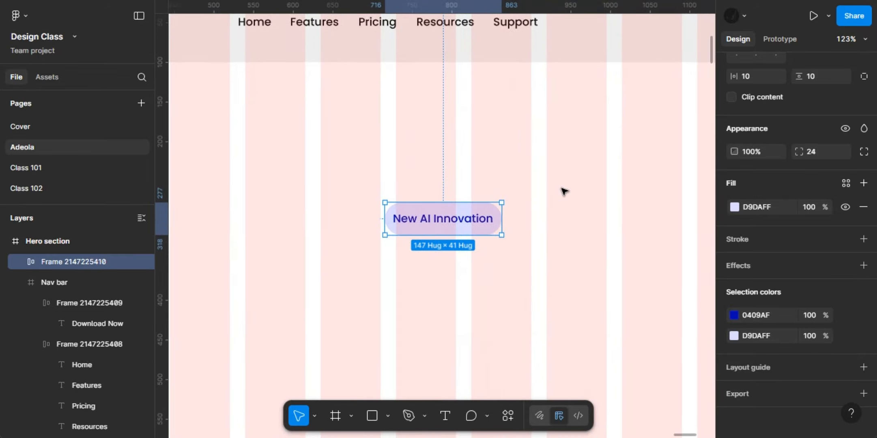
Add an inside stroke of weight 1 to the badge in the text's blue, 0409AF.
{"action": "scroll", "coordinate": [518, 201], "scroll_direction": "up", "scroll_amount": 3}
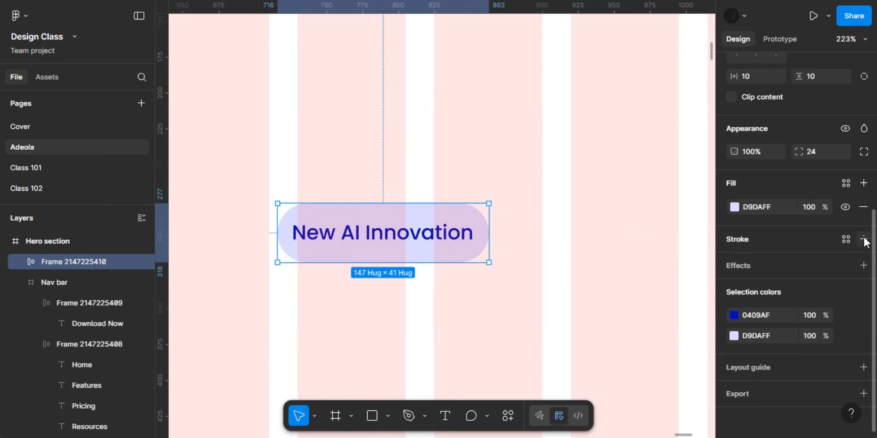
{"action": "left_click", "coordinate": [758, 317]}
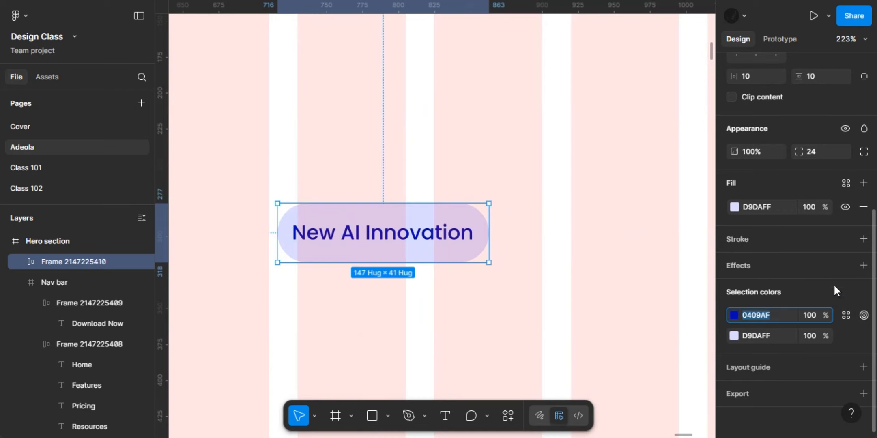
{"action": "left_click", "coordinate": [862, 241]}
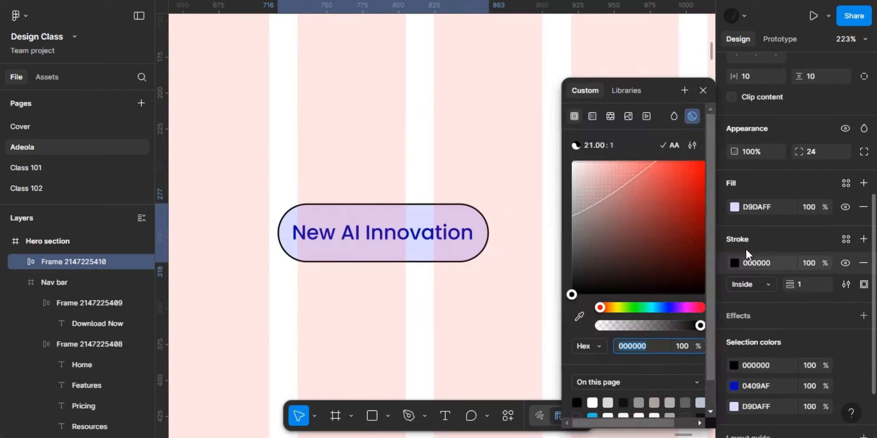
{"action": "left_click", "coordinate": [753, 259]}
{"action": "left_click", "coordinate": [755, 260]}
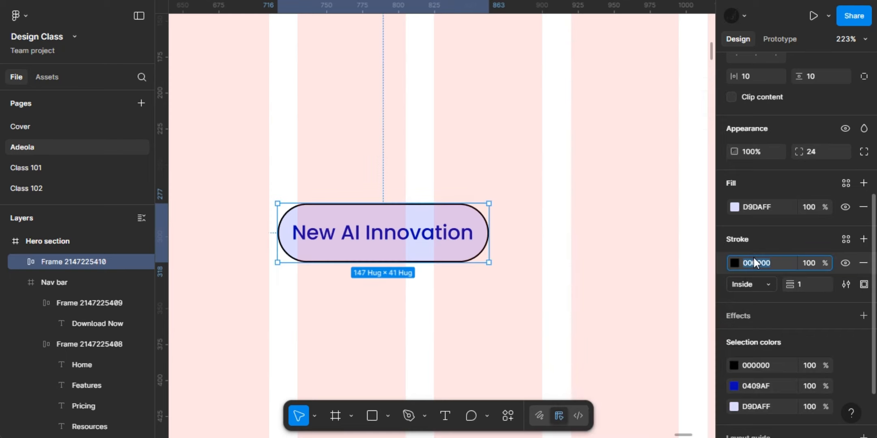
{"action": "key", "text": "Return"}
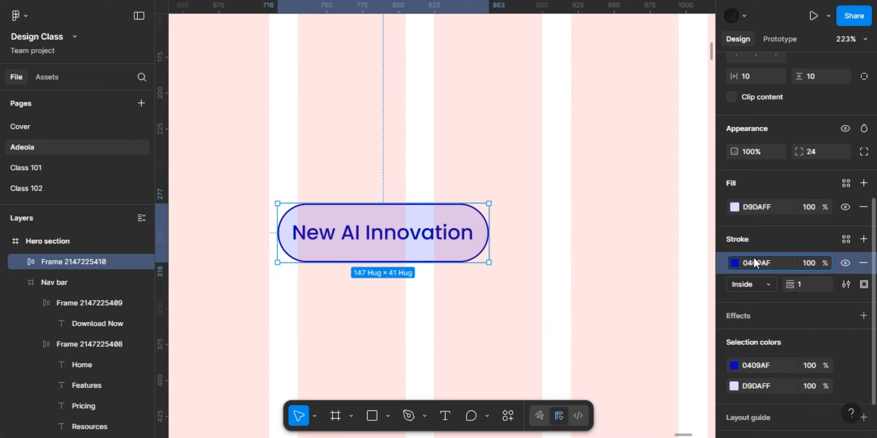
{"action": "left_click", "coordinate": [567, 211]}
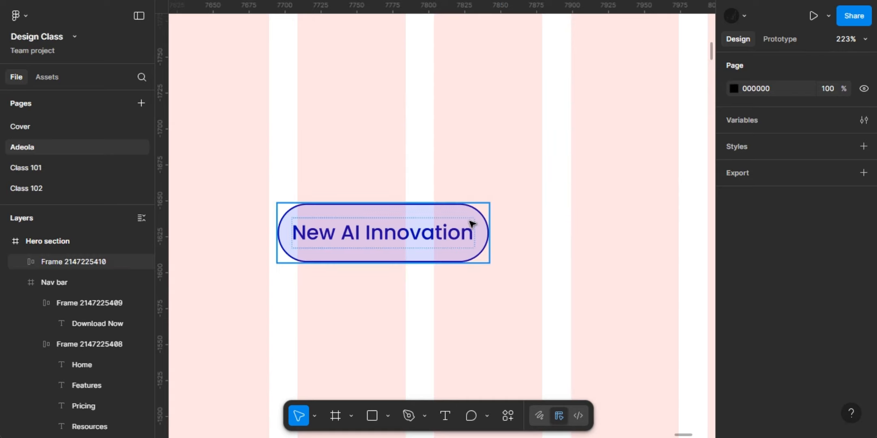
Set the New AI Innovation badge's horizontal padding to 16 and its vertical padding to 8.
{"action": "left_click", "coordinate": [433, 231]}
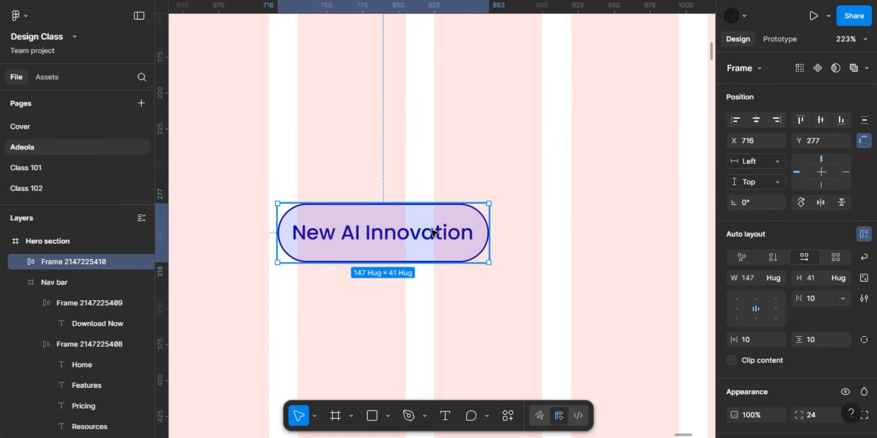
{"action": "left_click", "coordinate": [743, 341]}
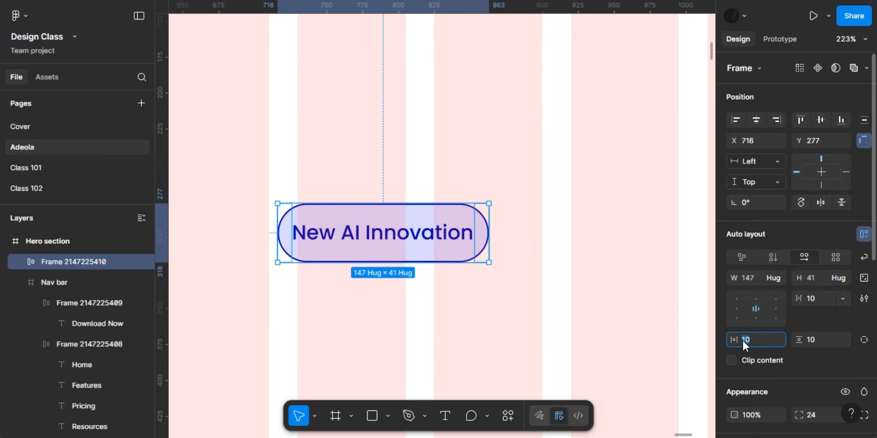
{"action": "key", "text": "Return"}
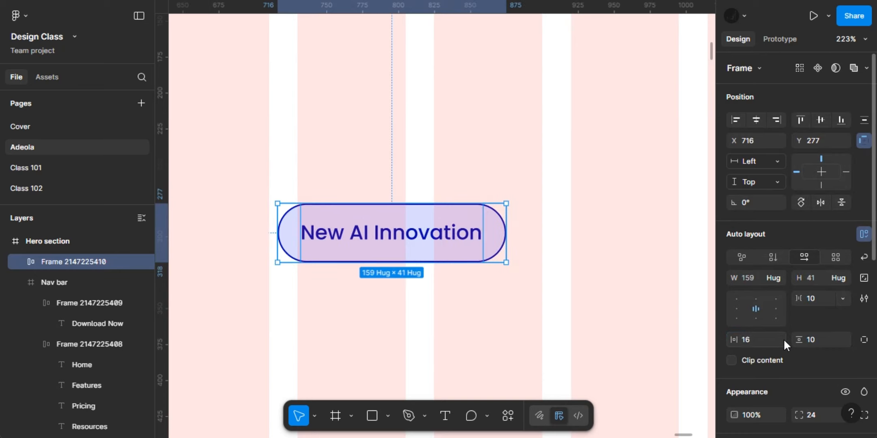
{"action": "left_click", "coordinate": [809, 337]}
{"action": "type", "text": "8"}
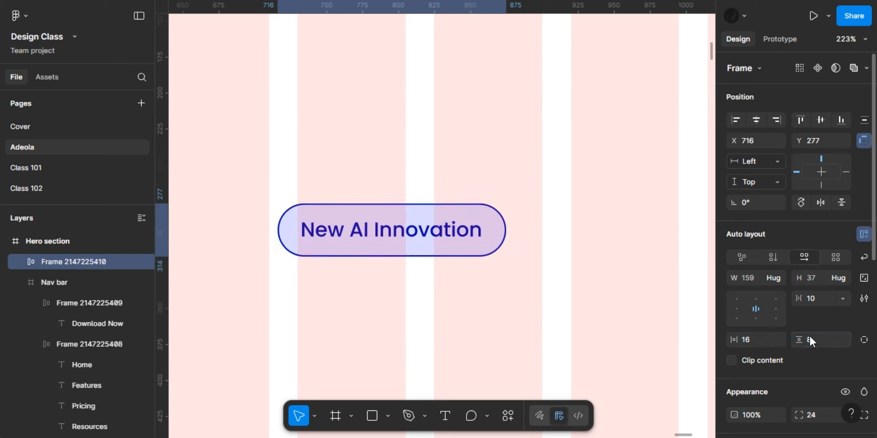
{"action": "key", "text": "Return"}
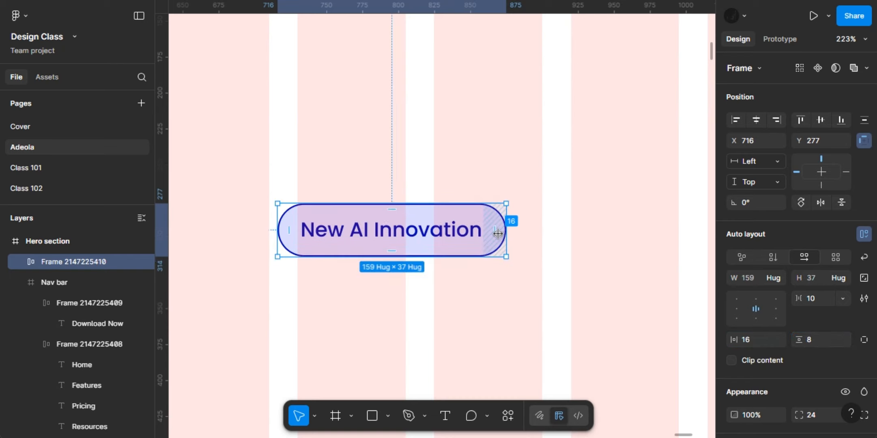
{"action": "scroll", "coordinate": [498, 233], "scroll_direction": "down", "scroll_amount": 10}
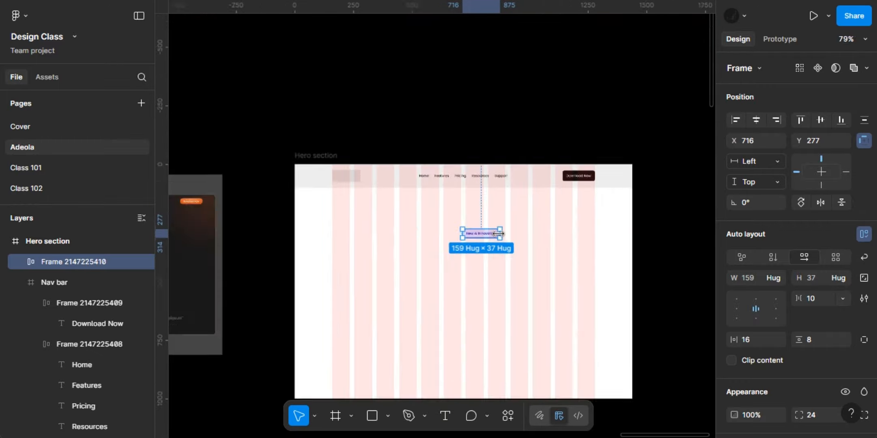
Center the New AI Innovation badge horizontally in the Hero section frame.
{"action": "scroll", "coordinate": [590, 231], "scroll_direction": "up", "scroll_amount": 3}
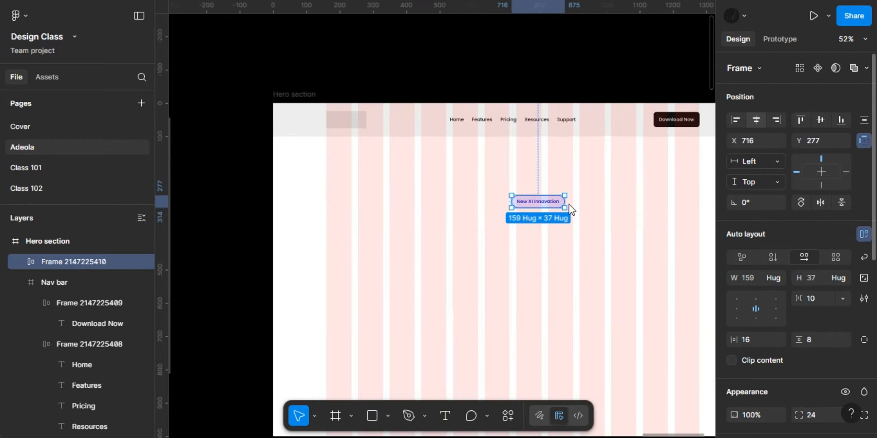
{"action": "key", "text": "alt+h"}
{"action": "scroll", "coordinate": [539, 207], "scroll_direction": "up", "scroll_amount": 4}
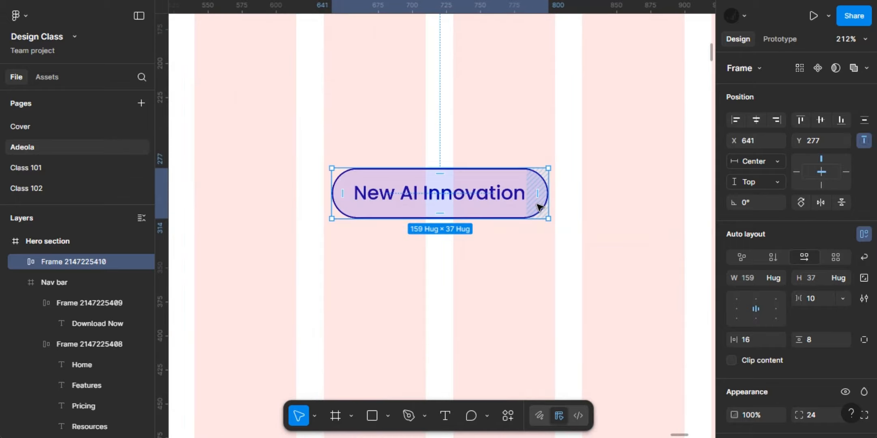
{"action": "scroll", "coordinate": [508, 207], "scroll_direction": "down", "scroll_amount": 1}
Duplicate the badge's text below the badge and change the copy to "Brightening your Future with Solar Energy".
{"action": "double_click", "coordinate": [507, 205]}
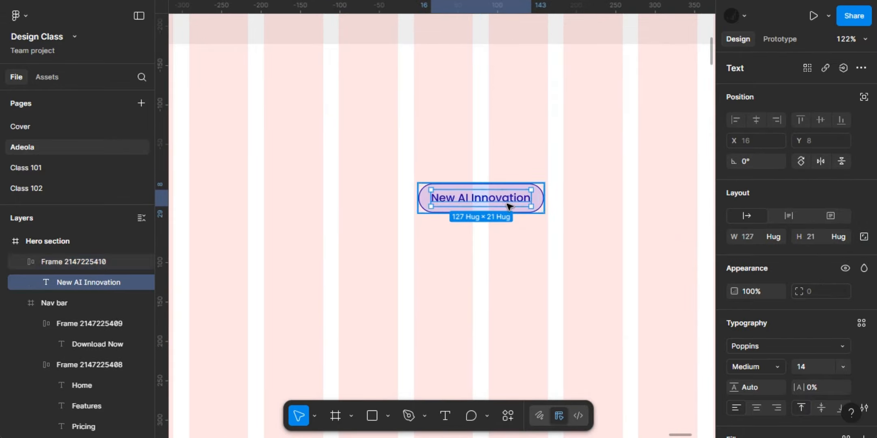
{"action": "left_click_drag", "start_coordinate": [507, 201], "coordinate": [472, 265]}
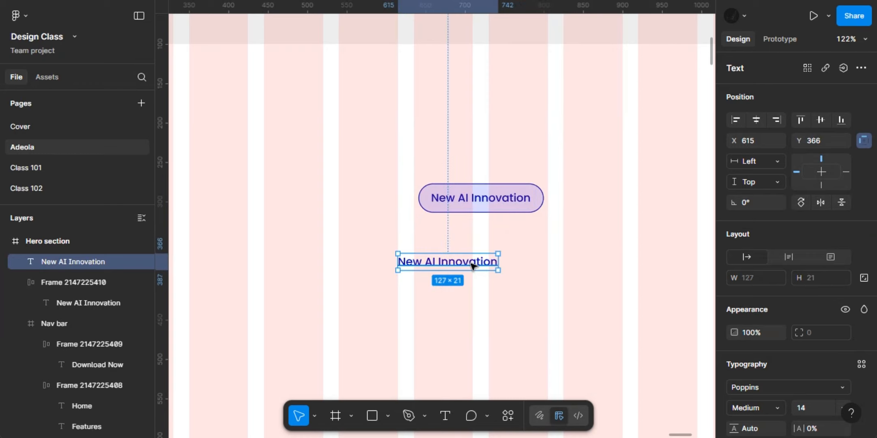
{"action": "double_click", "coordinate": [472, 264]}
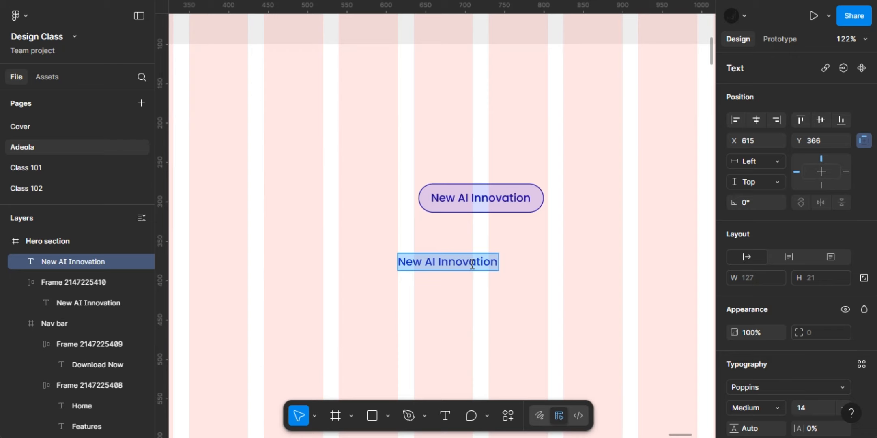
{"action": "type", "text": "Brigh"}
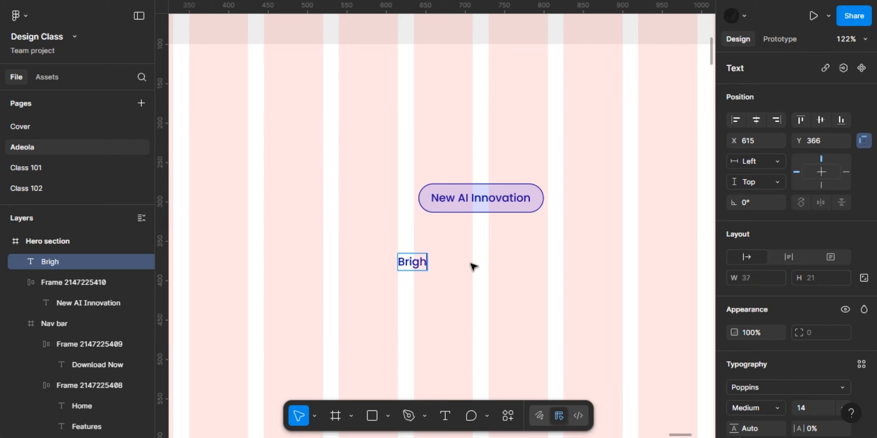
{"action": "type", "text": "tening"}
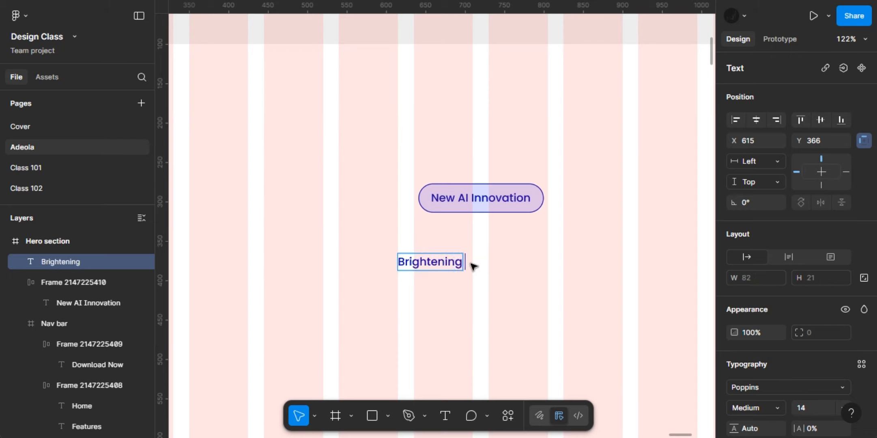
{"action": "type", "text": " ypur Future"}
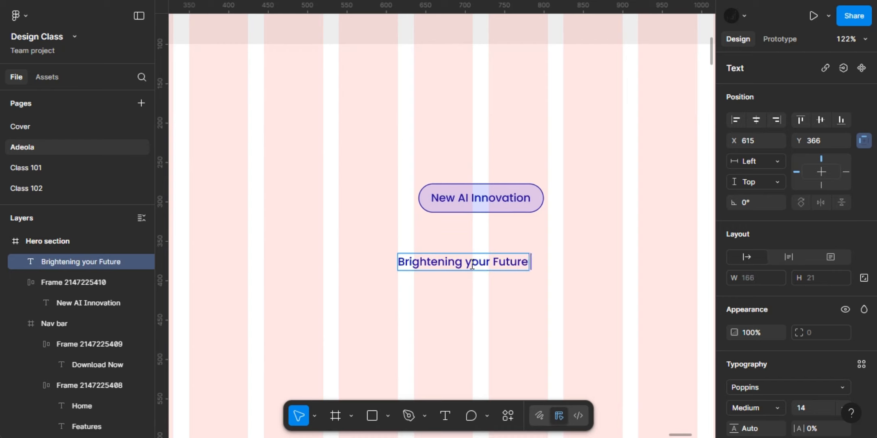
{"action": "type", "text": " with Solar"}
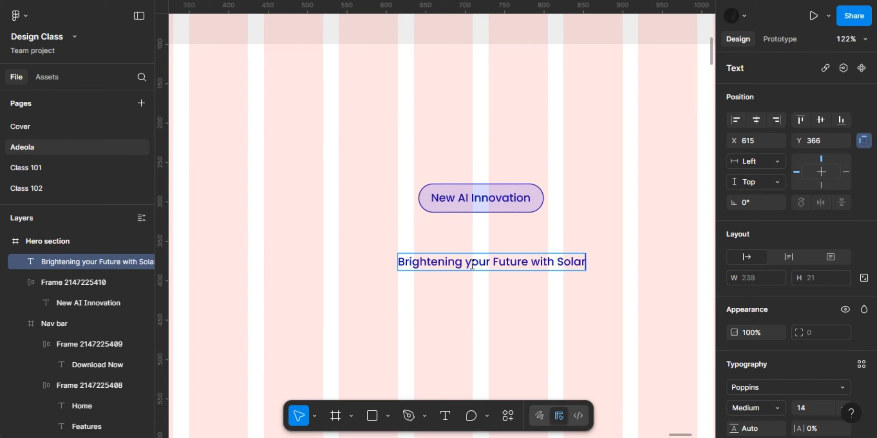
{"action": "type", "text": " Engery"}
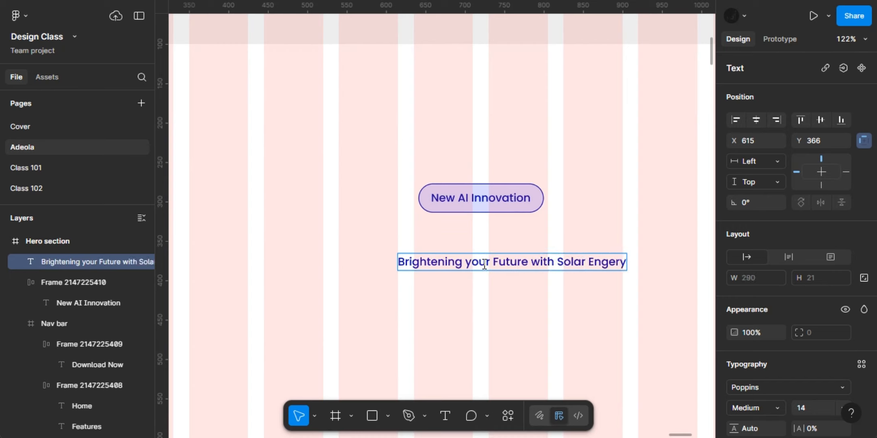
{"action": "right_click", "coordinate": [609, 262]}
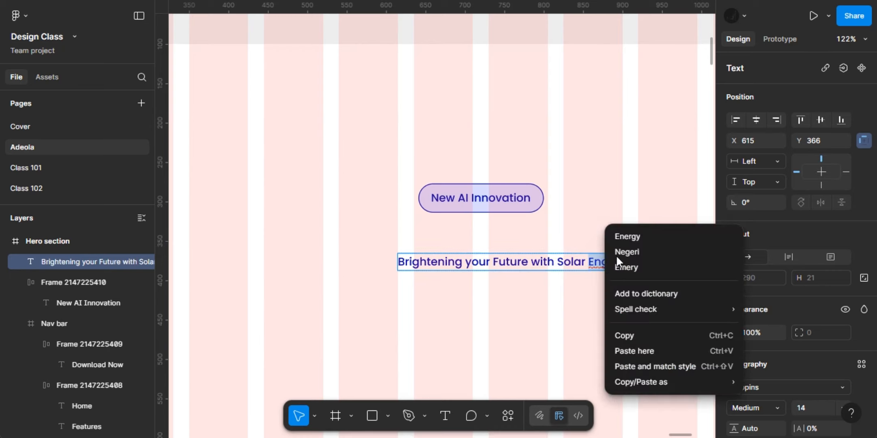
{"action": "left_click", "coordinate": [638, 237]}
Complete the headline with "that works for you" and move it under the badge at X 510, Y 352.
{"action": "type", "text": "that"}
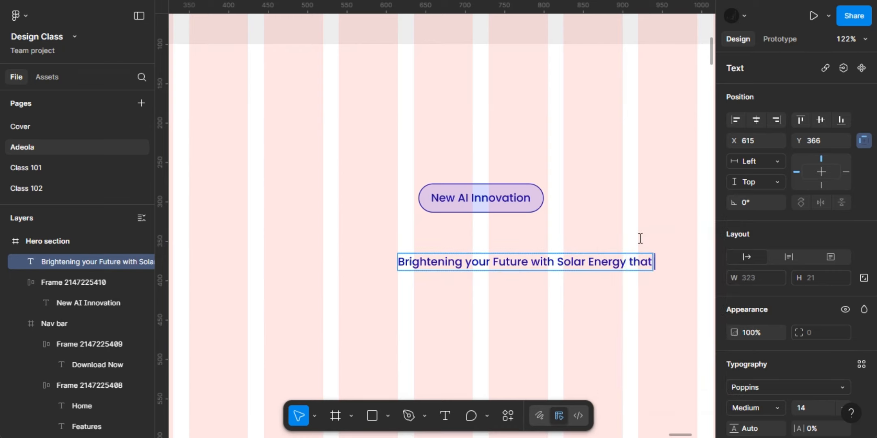
{"action": "type", "text": " works for yo"}
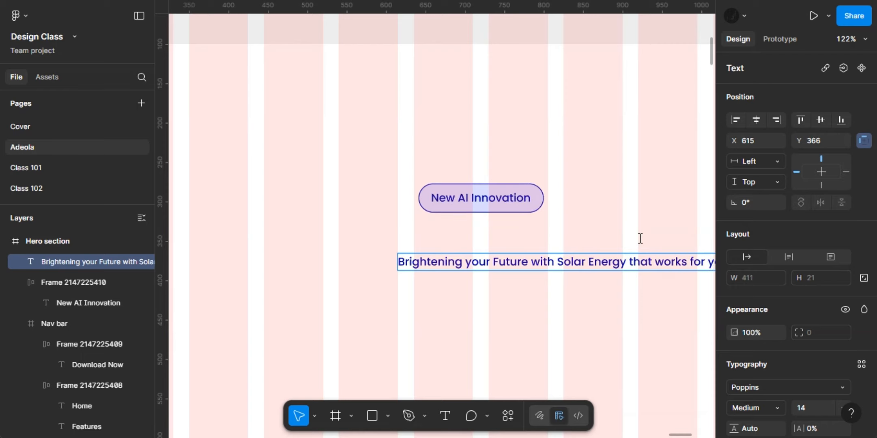
{"action": "scroll", "coordinate": [641, 238], "scroll_direction": "down", "scroll_amount": 5}
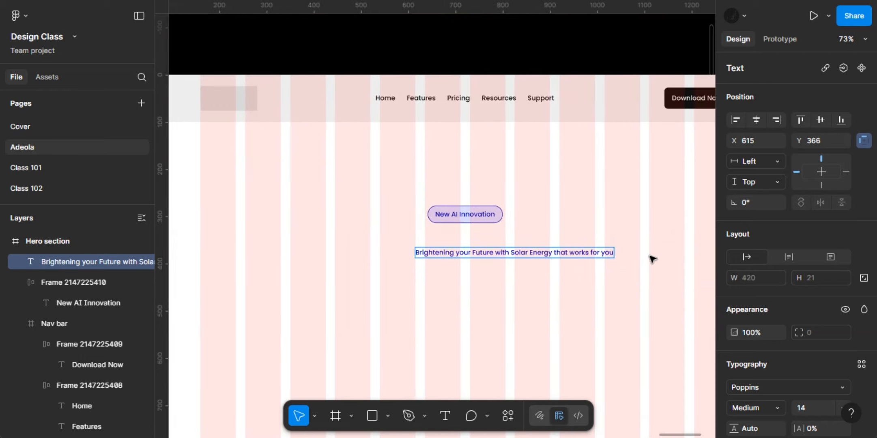
{"action": "key", "text": "Escape"}
{"action": "left_click_drag", "start_coordinate": [555, 254], "coordinate": [525, 248]}
Check the headline in the reference design and set the new headline's font size to 80.
{"action": "scroll", "coordinate": [580, 250], "scroll_direction": "down", "scroll_amount": 5}
{"action": "scroll", "coordinate": [579, 249], "scroll_direction": "left", "scroll_amount": 2}
{"action": "scroll", "coordinate": [460, 234], "scroll_direction": "up", "scroll_amount": 4}
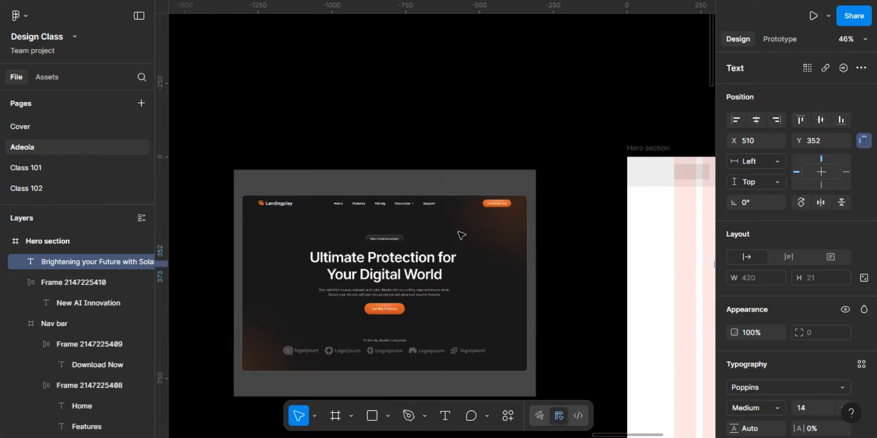
{"action": "scroll", "coordinate": [428, 261], "scroll_direction": "right", "scroll_amount": 3}
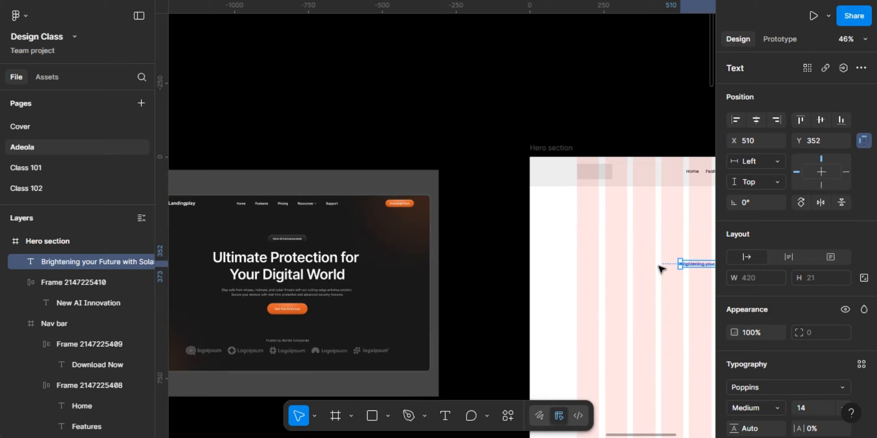
{"action": "scroll", "coordinate": [662, 269], "scroll_direction": "right", "scroll_amount": 12}
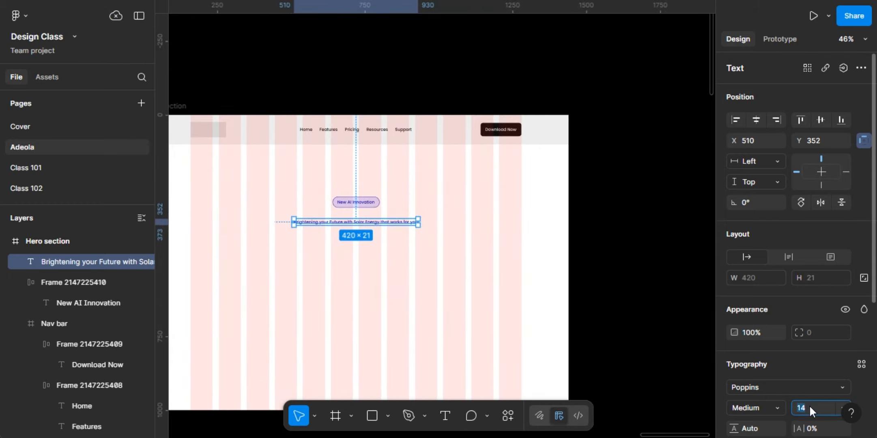
{"action": "type", "text": "80"}
{"action": "key", "text": "Return"}
Narrow the headline's text box to 842 wide so that the text wraps onto several lines.
{"action": "scroll", "coordinate": [443, 330], "scroll_direction": "down", "scroll_amount": 2}
{"action": "scroll", "coordinate": [442, 330], "scroll_direction": "left", "scroll_amount": 1}
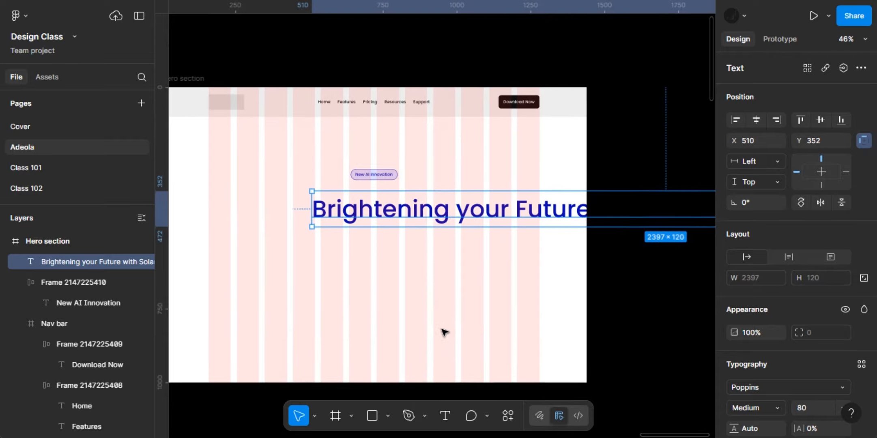
{"action": "scroll", "coordinate": [445, 332], "scroll_direction": "down", "scroll_amount": 3}
{"action": "scroll", "coordinate": [444, 332], "scroll_direction": "right", "scroll_amount": 5}
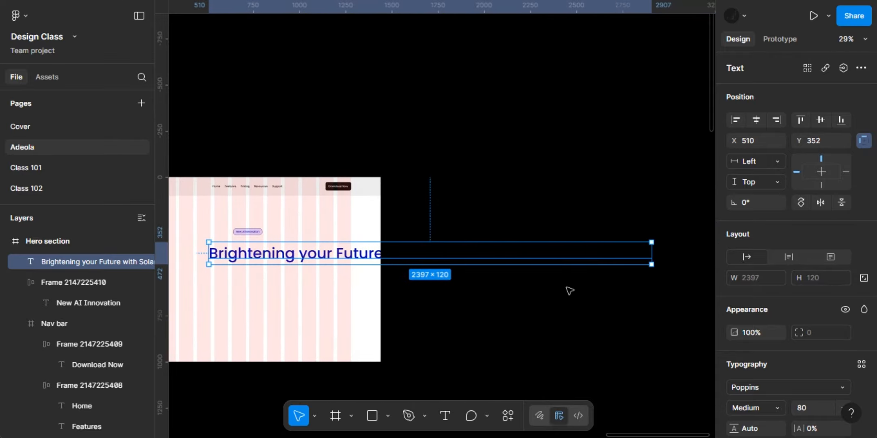
{"action": "left_click_drag", "start_coordinate": [648, 247], "coordinate": [364, 266]}
{"action": "scroll", "coordinate": [365, 266], "scroll_direction": "up", "scroll_amount": 5}
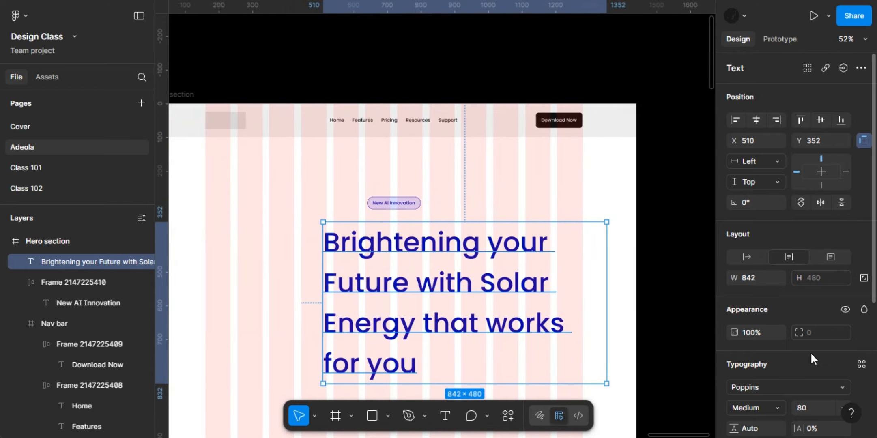
Set the headline's font size to 60 and center-align its text.
{"action": "scroll", "coordinate": [811, 353], "scroll_direction": "down", "scroll_amount": 4}
{"action": "left_click", "coordinate": [811, 259]}
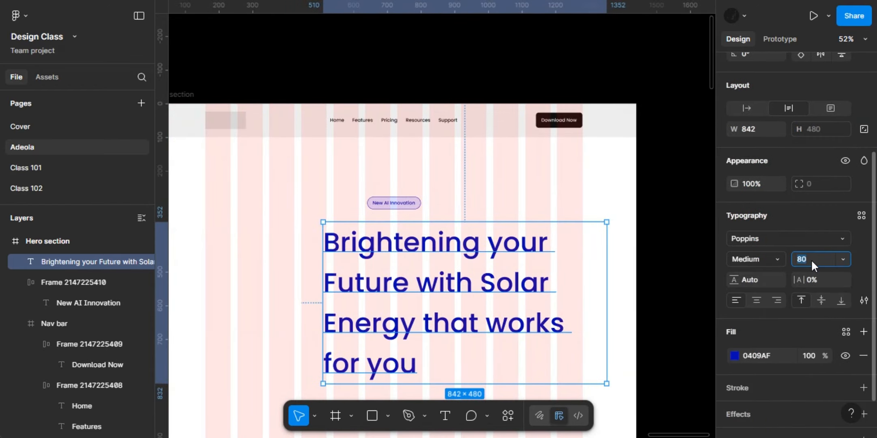
{"action": "type", "text": "60"}
{"action": "key", "text": "Return"}
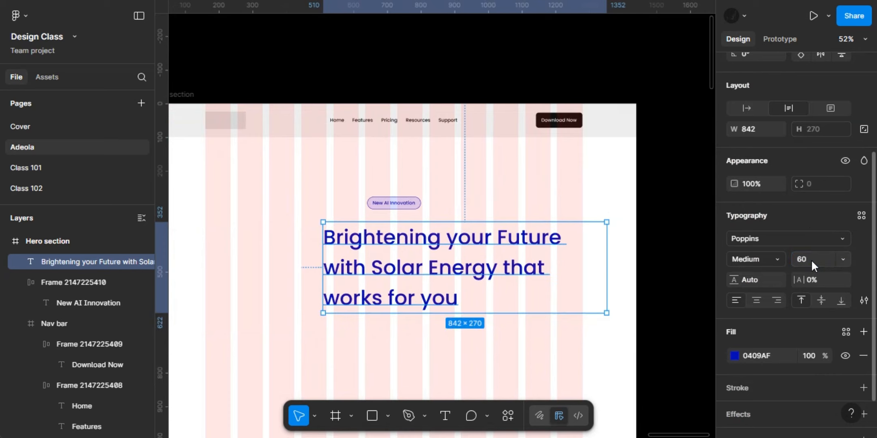
{"action": "left_click", "coordinate": [752, 299]}
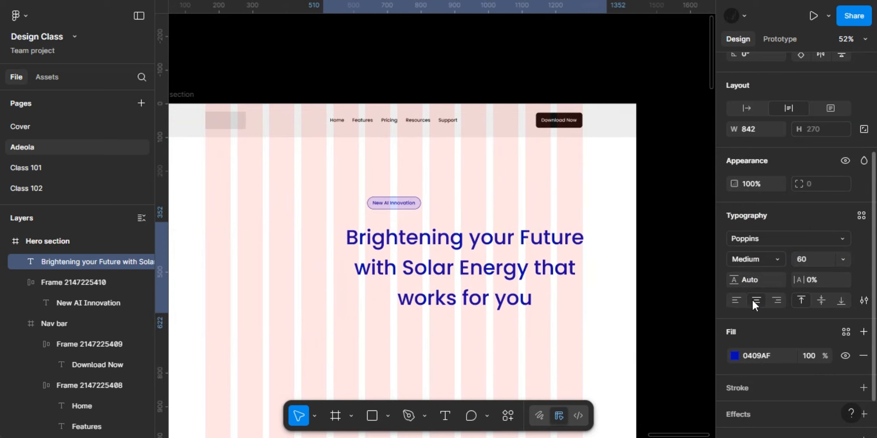
Widen the headline's text box to 941 and move it below the badge at X 236, Y 344.
{"action": "left_click_drag", "start_coordinate": [606, 257], "coordinate": [640, 255]}
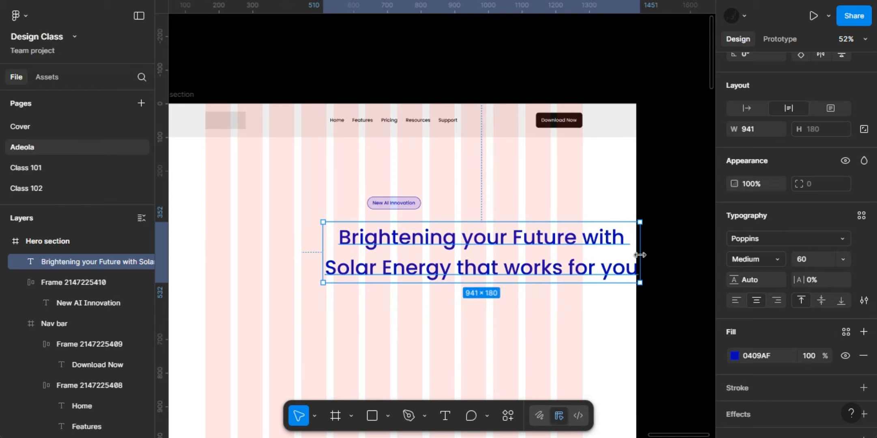
{"action": "left_click_drag", "start_coordinate": [507, 259], "coordinate": [414, 254]}
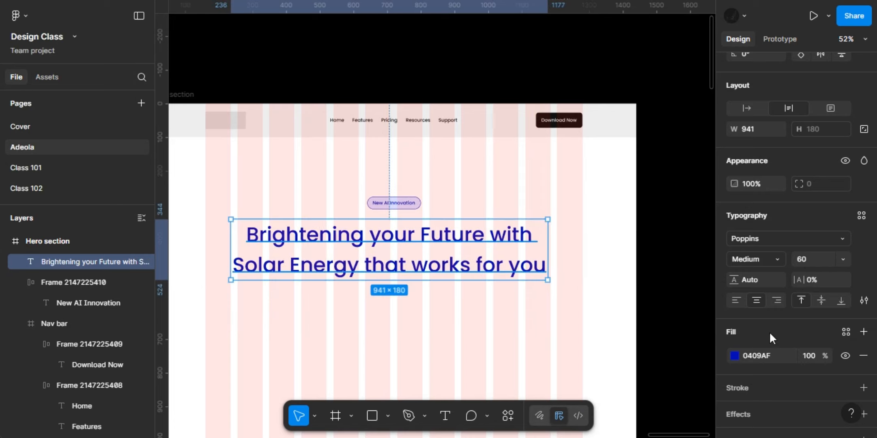
Set the headline's fill color to 101010 and its font weight to Bold.
{"action": "left_click", "coordinate": [755, 357]}
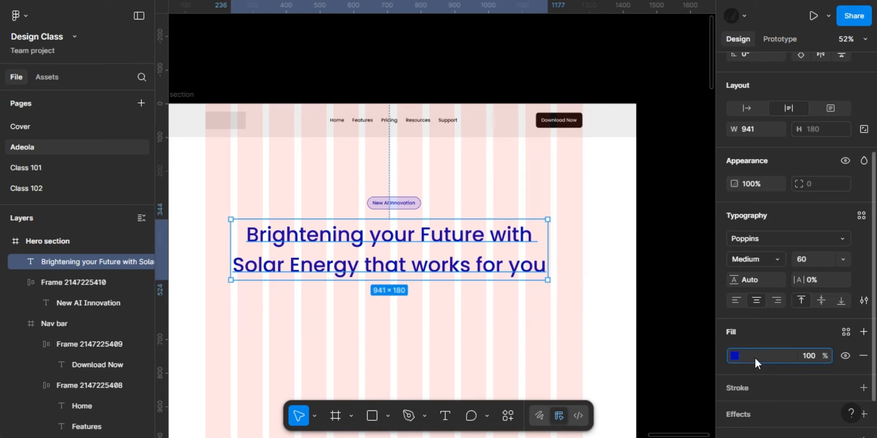
{"action": "type", "text": "101010"}
{"action": "key", "text": "Return"}
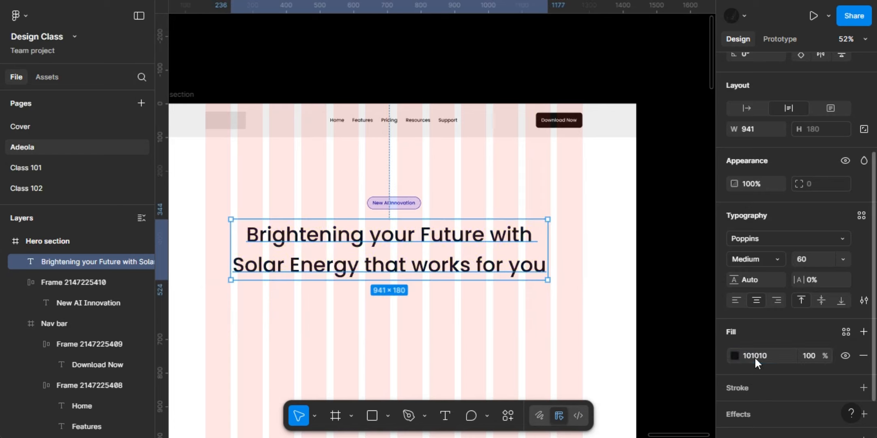
{"action": "left_click", "coordinate": [760, 253]}
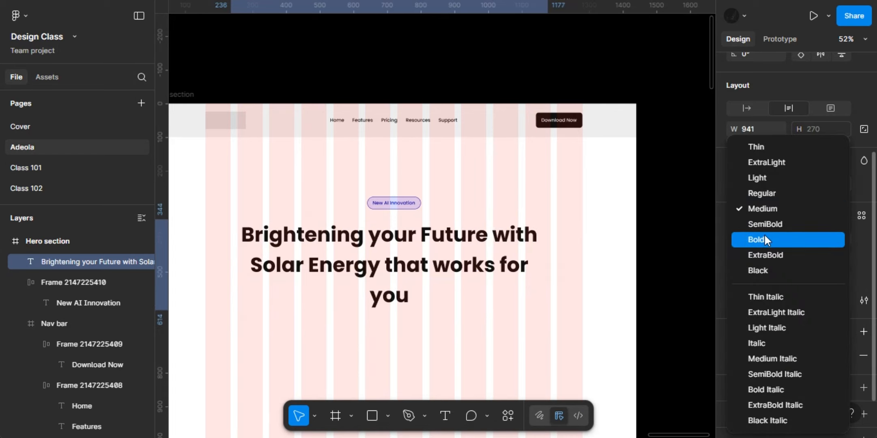
{"action": "left_click", "coordinate": [765, 237]}
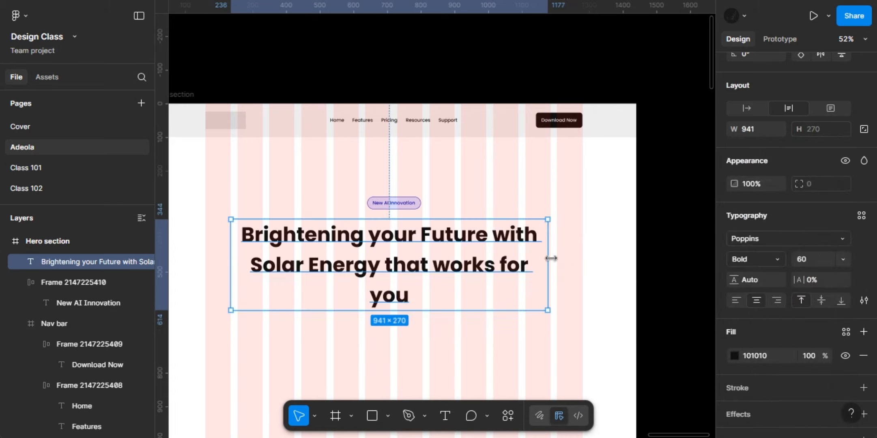
Widen the headline's text box to 969 and center it horizontally in the Hero section.
{"action": "left_click_drag", "start_coordinate": [550, 259], "coordinate": [560, 258]}
{"action": "scroll", "coordinate": [779, 170], "scroll_direction": "up", "scroll_amount": 4}
{"action": "left_click", "coordinate": [756, 120]}
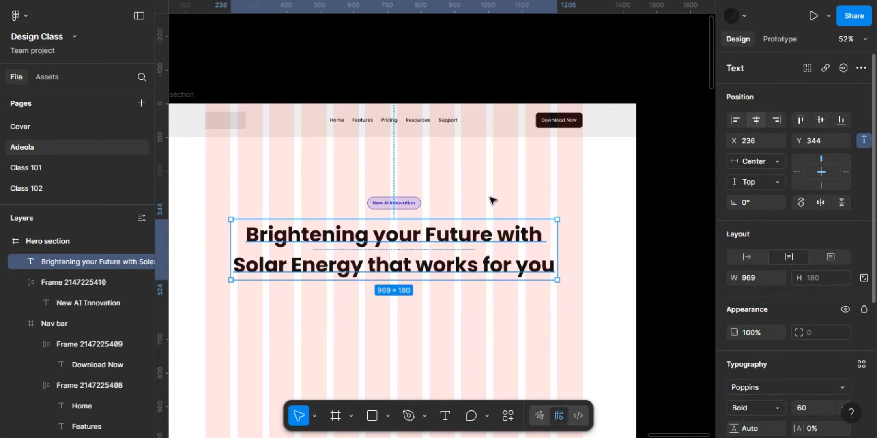
Move the badge and headline up together, placing the headline at Y 281.
{"action": "left_click", "coordinate": [415, 206], "text": "shift"}
{"action": "left_click_drag", "start_coordinate": [415, 205], "coordinate": [415, 185]}
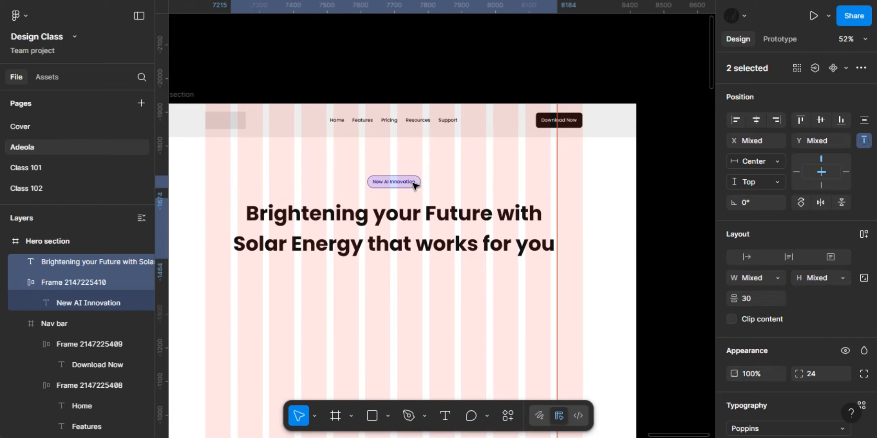
Change the headline's font to Lato.
{"action": "left_click", "coordinate": [442, 224]}
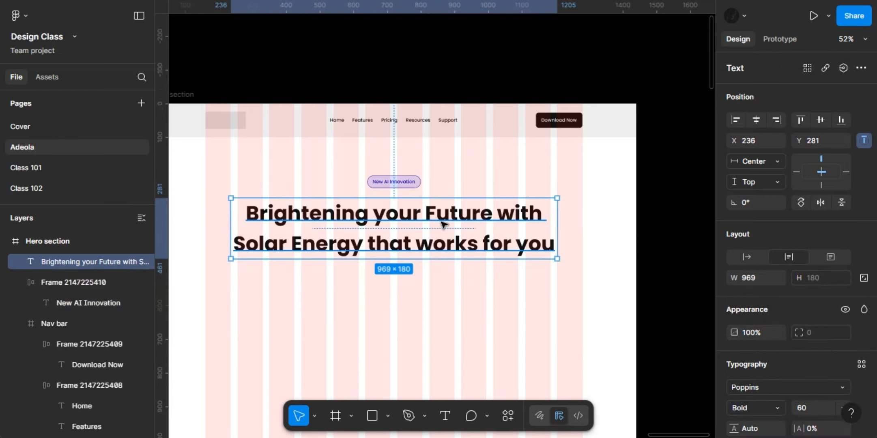
{"action": "scroll", "coordinate": [443, 224], "scroll_direction": "left", "scroll_amount": 5}
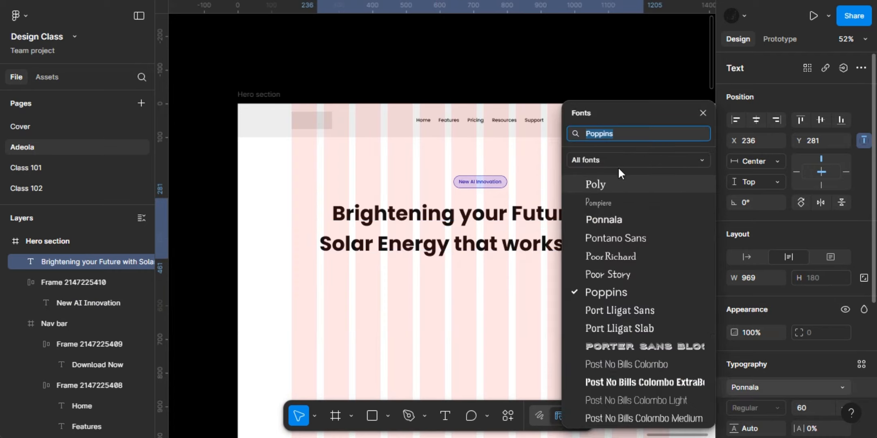
{"action": "type", "text": "lato"}
{"action": "left_click", "coordinate": [611, 155]}
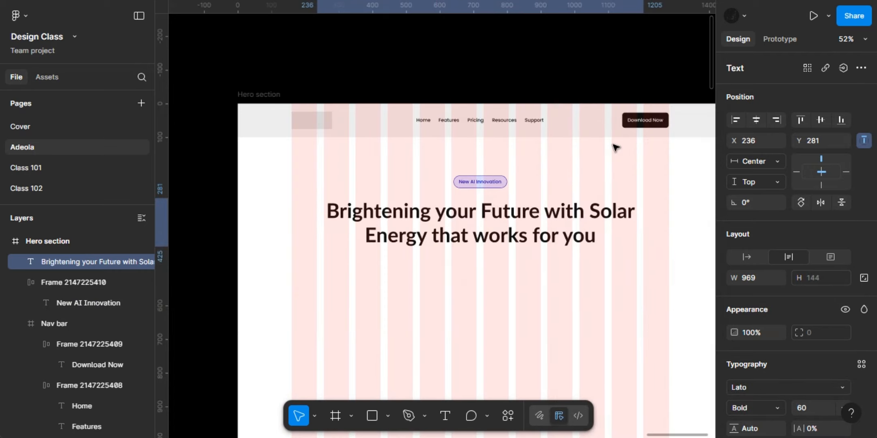
{"action": "scroll", "coordinate": [603, 235], "scroll_direction": "up", "scroll_amount": 3}
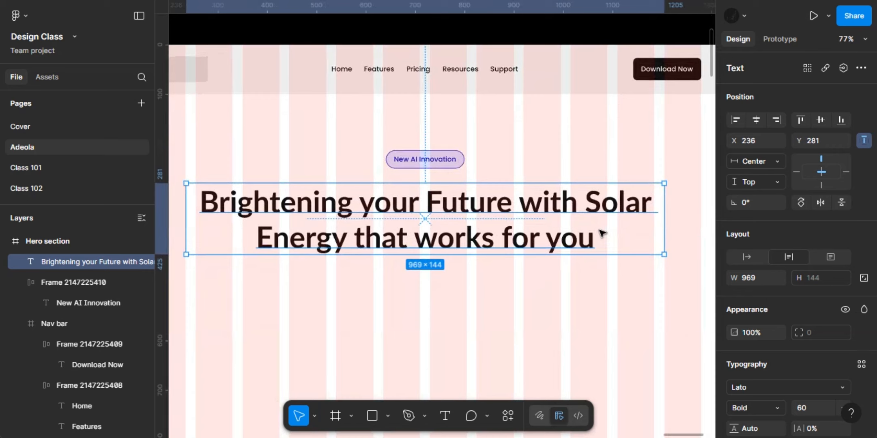
Try the Lavishly Yours font on the word "Solar" in the headline.
{"action": "scroll", "coordinate": [846, 301], "scroll_direction": "down", "scroll_amount": 3}
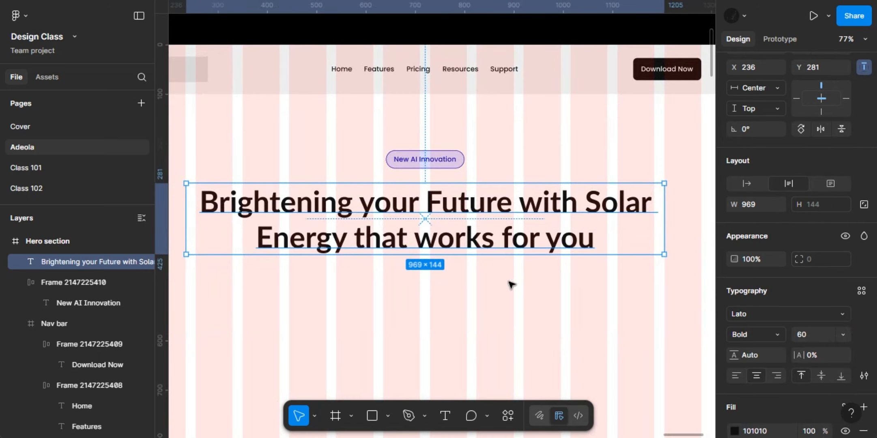
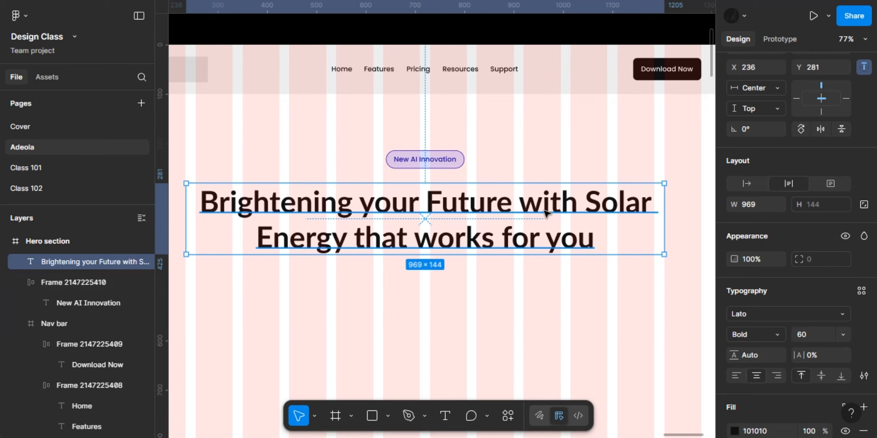
{"action": "double_click", "coordinate": [593, 204]}
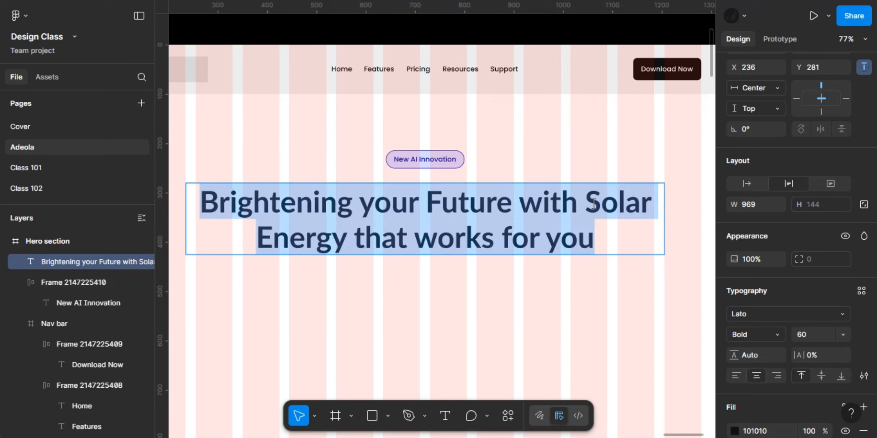
{"action": "left_click", "coordinate": [591, 201]}
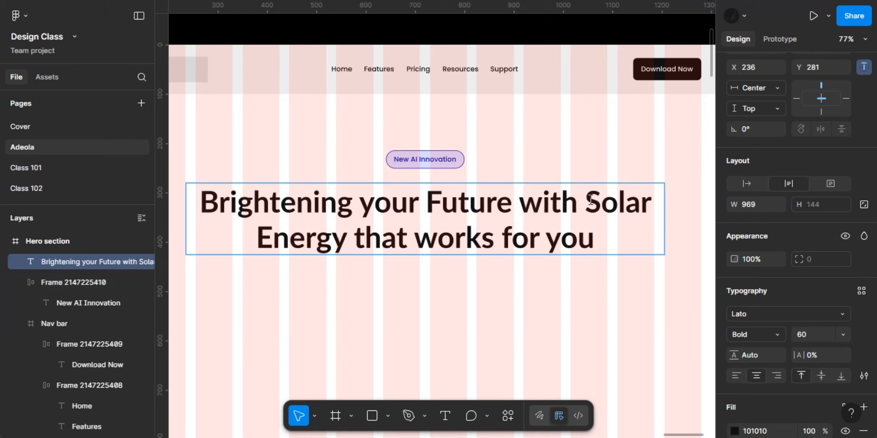
{"action": "left_click_drag", "start_coordinate": [590, 201], "coordinate": [658, 203]}
{"action": "left_click", "coordinate": [758, 312]}
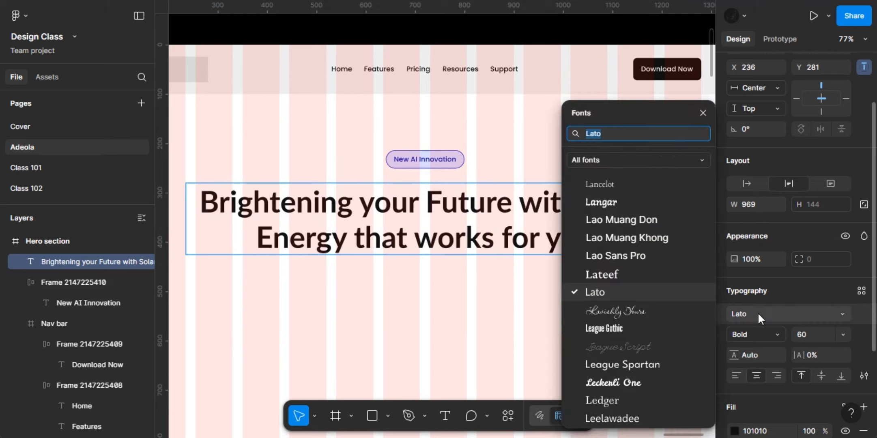
{"action": "left_click", "coordinate": [639, 305]}
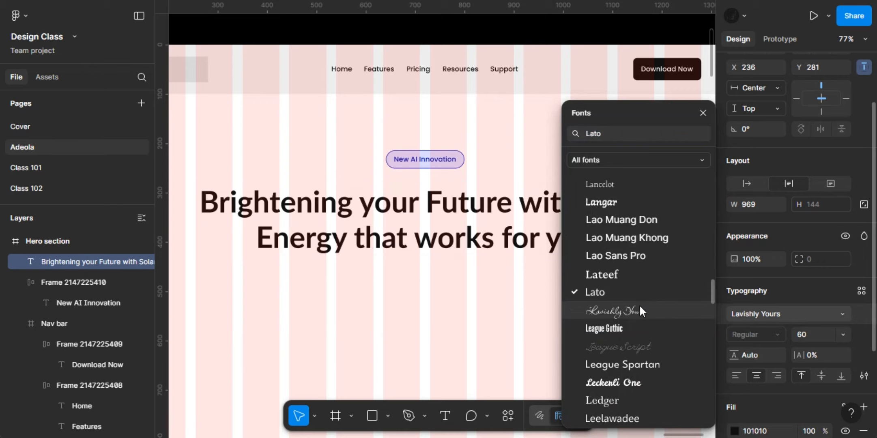
{"action": "key", "text": "Escape"}
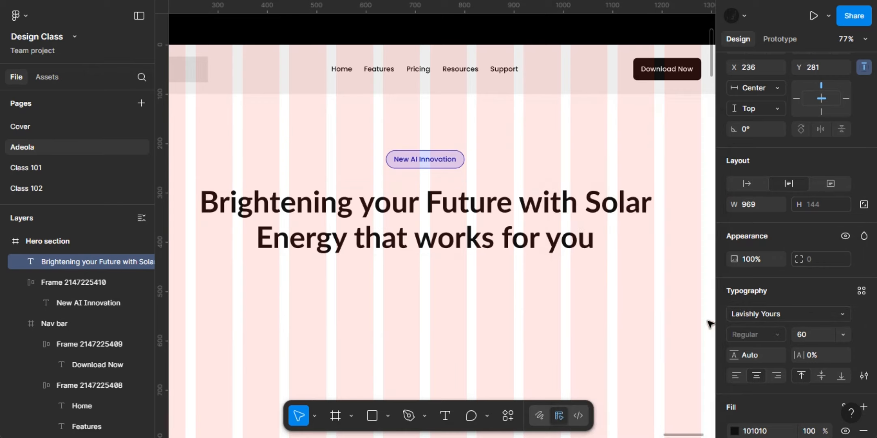
{"action": "left_click", "coordinate": [765, 315]}
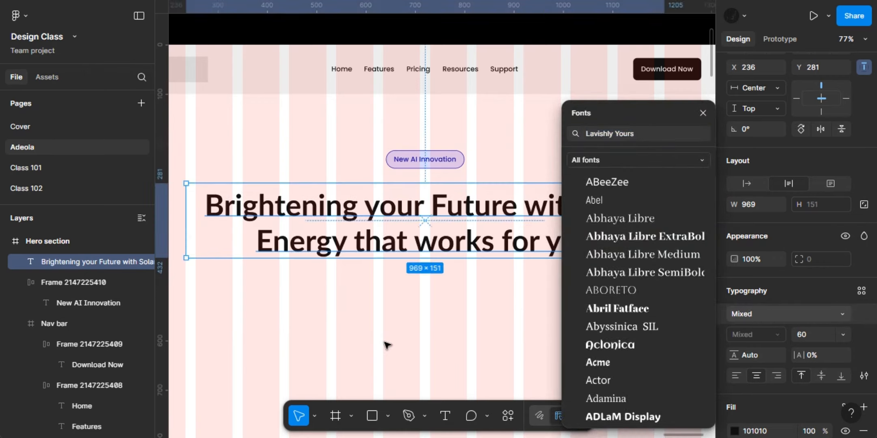
{"action": "double_click", "coordinate": [703, 113]}
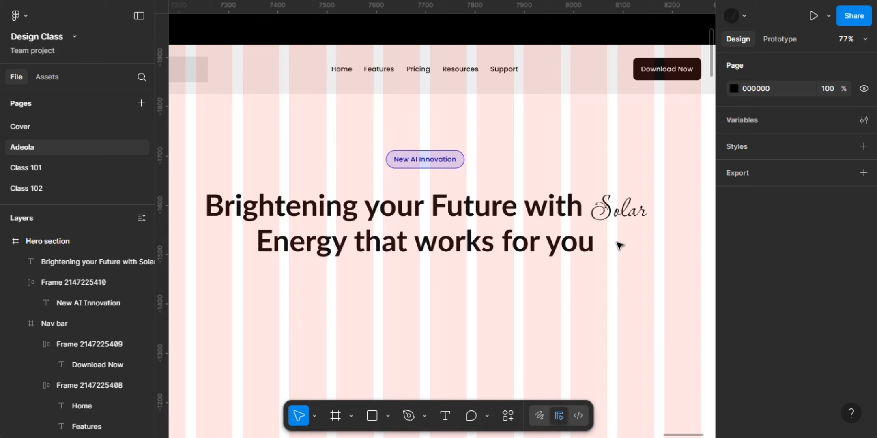
Undo the font change on the word "Solar" in the headline.
{"action": "left_click", "coordinate": [599, 222]}
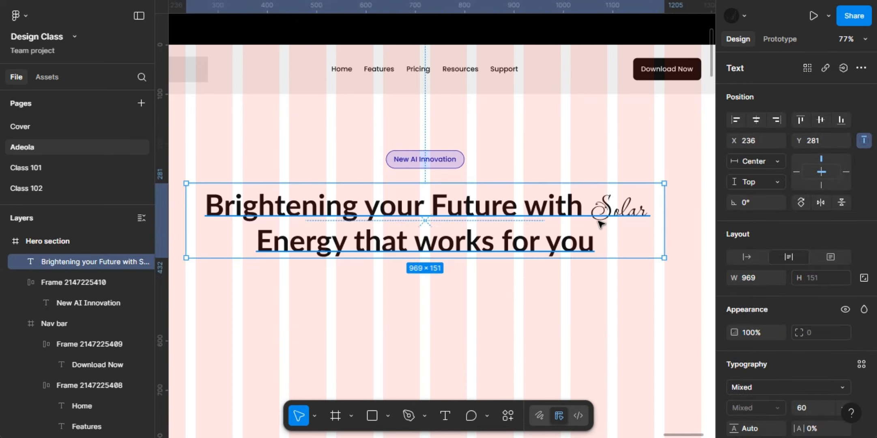
{"action": "double_click", "coordinate": [599, 222]}
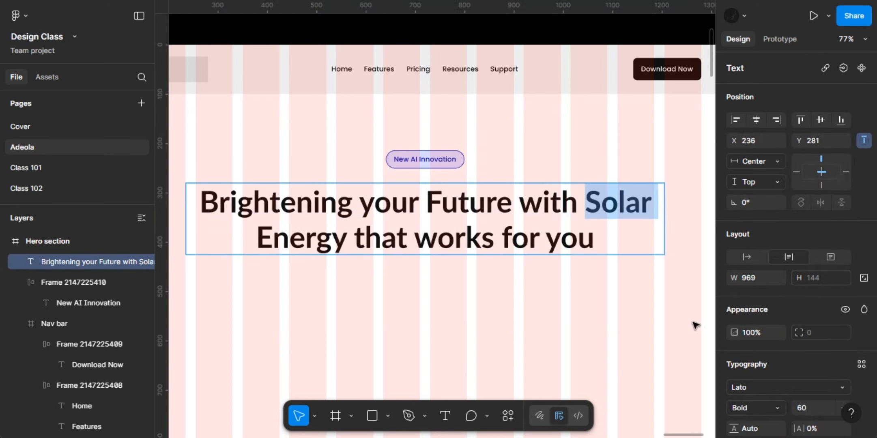
{"action": "key", "text": "Escape"}
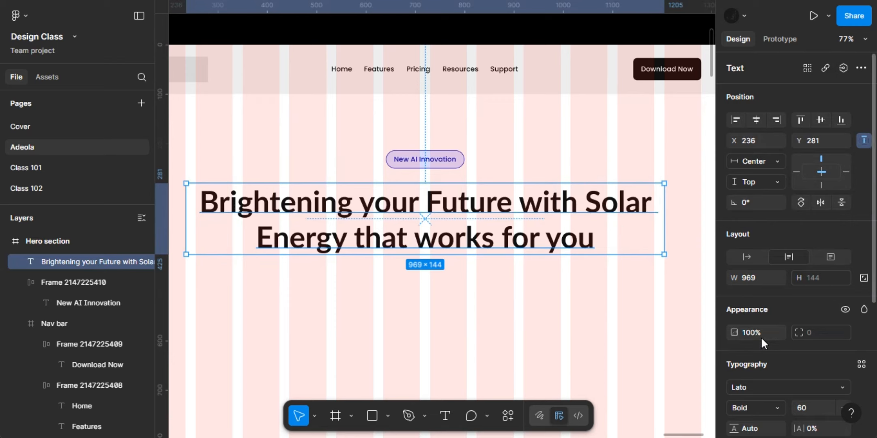
Set the headline's line height to 80.
{"action": "scroll", "coordinate": [762, 336], "scroll_direction": "down", "scroll_amount": 3}
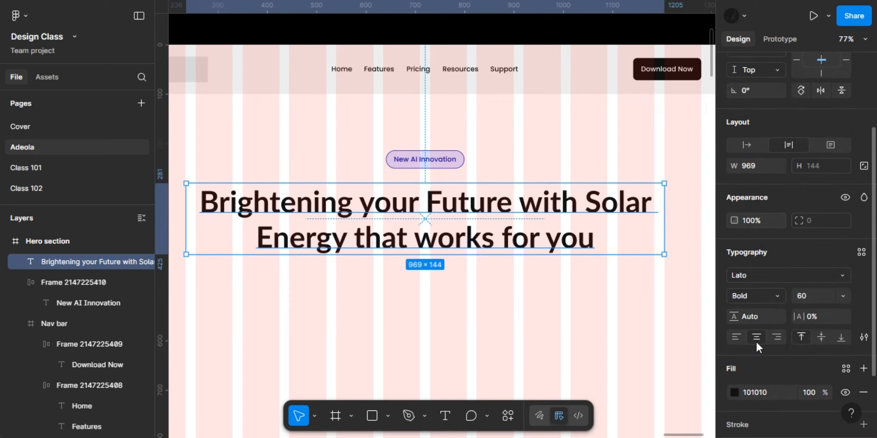
{"action": "left_click", "coordinate": [757, 319]}
{"action": "type", "text": "80"}
{"action": "key", "text": "Return"}
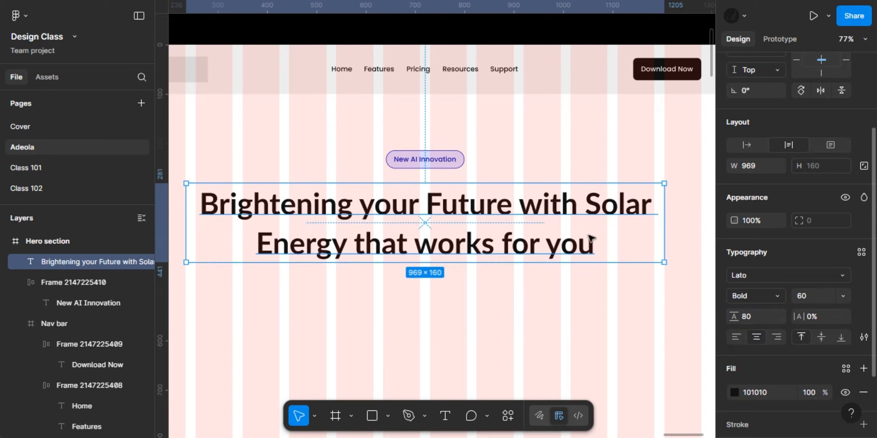
Compare the headline with the reference landing page and check what content sits beneath its headline.
{"action": "scroll", "coordinate": [584, 238], "scroll_direction": "down", "scroll_amount": 4}
{"action": "scroll", "coordinate": [582, 238], "scroll_direction": "left", "scroll_amount": 3}
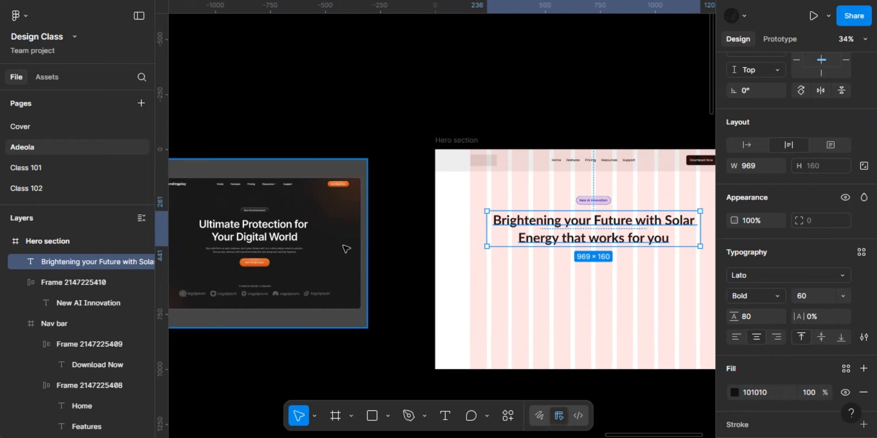
{"action": "scroll", "coordinate": [219, 248], "scroll_direction": "up", "scroll_amount": 3}
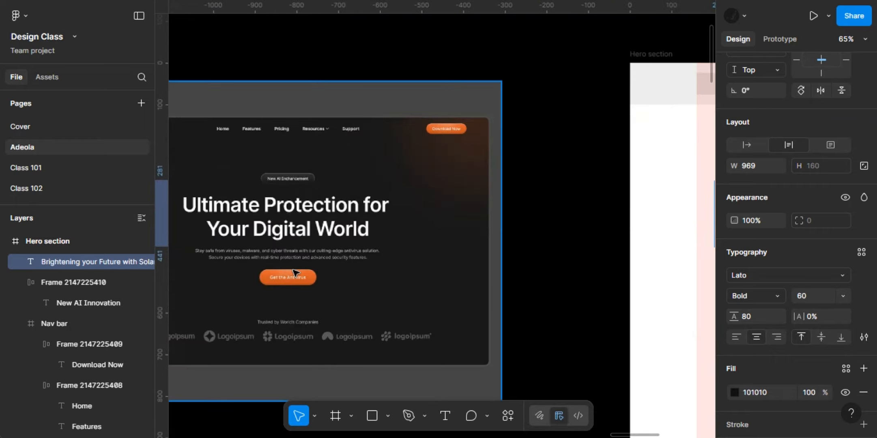
{"action": "scroll", "coordinate": [352, 269], "scroll_direction": "down", "scroll_amount": 3}
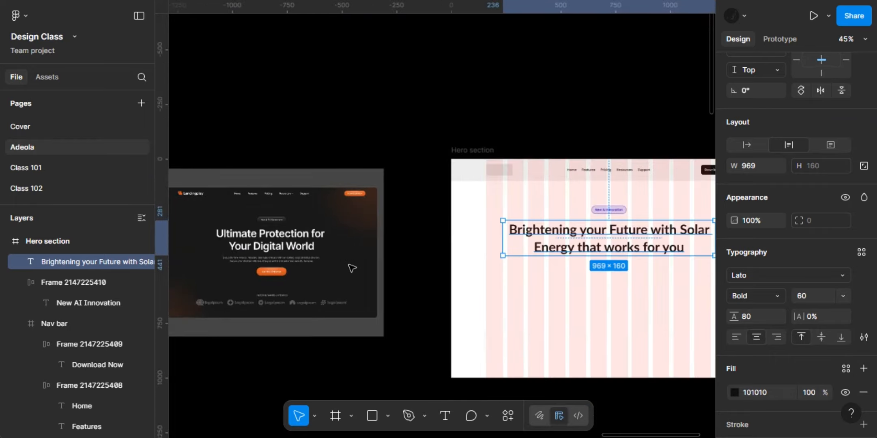
{"action": "scroll", "coordinate": [578, 246], "scroll_direction": "right", "scroll_amount": 6}
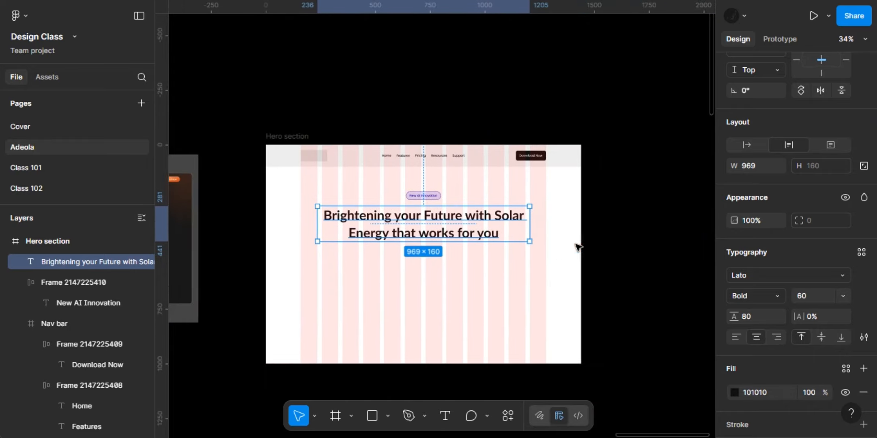
{"action": "scroll", "coordinate": [372, 232], "scroll_direction": "up", "scroll_amount": 5}
{"action": "scroll", "coordinate": [372, 232], "scroll_direction": "left", "scroll_amount": 4}
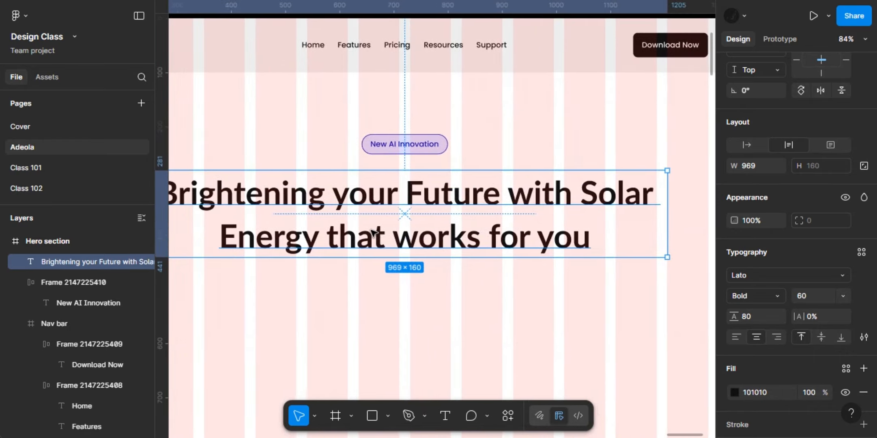
{"action": "scroll", "coordinate": [372, 232], "scroll_direction": "up", "scroll_amount": 1}
{"action": "scroll", "coordinate": [372, 233], "scroll_direction": "down", "scroll_amount": 2}
{"action": "scroll", "coordinate": [372, 232], "scroll_direction": "left", "scroll_amount": 2}
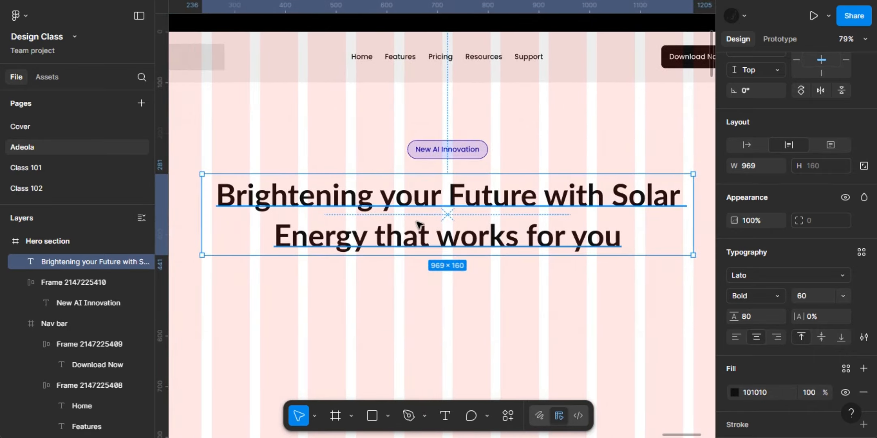
Duplicate the headline below the original at about Y 500 and set the copy's font size to 24.
{"action": "left_click_drag", "start_coordinate": [421, 228], "coordinate": [417, 337]}
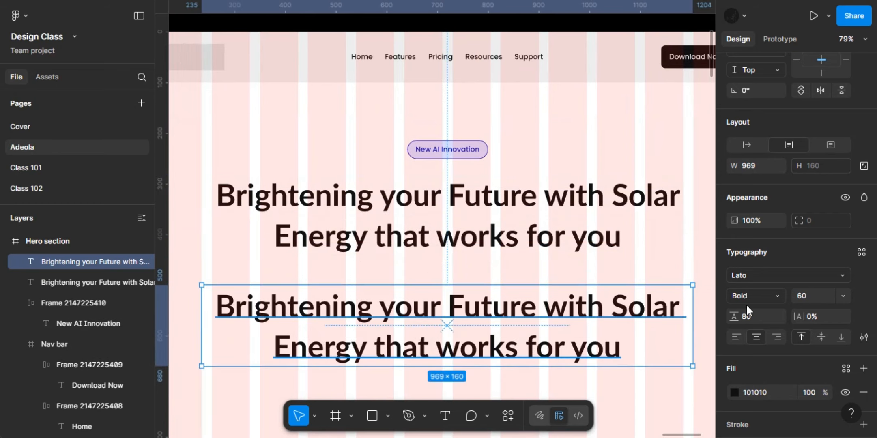
{"action": "left_click", "coordinate": [817, 294]}
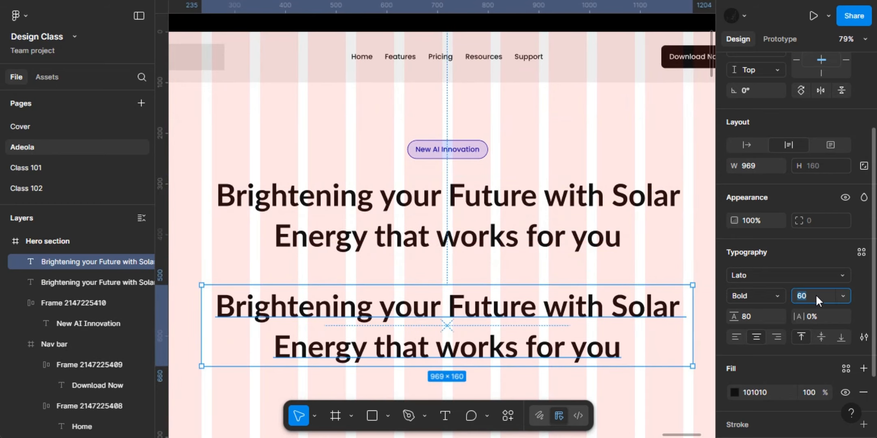
{"action": "type", "text": "24"}
{"action": "key", "text": "Return"}
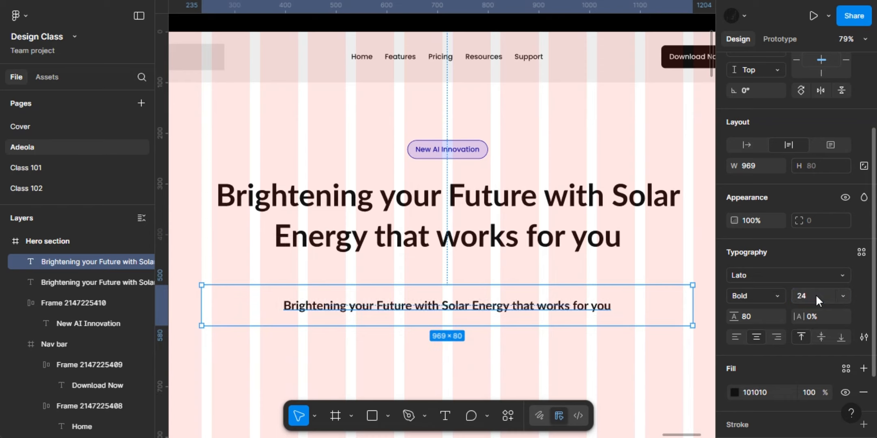
Reset the duplicated text's line height to Auto and make its box fit the text with auto width.
{"action": "left_click", "coordinate": [749, 316]}
{"action": "key", "text": "Return"}
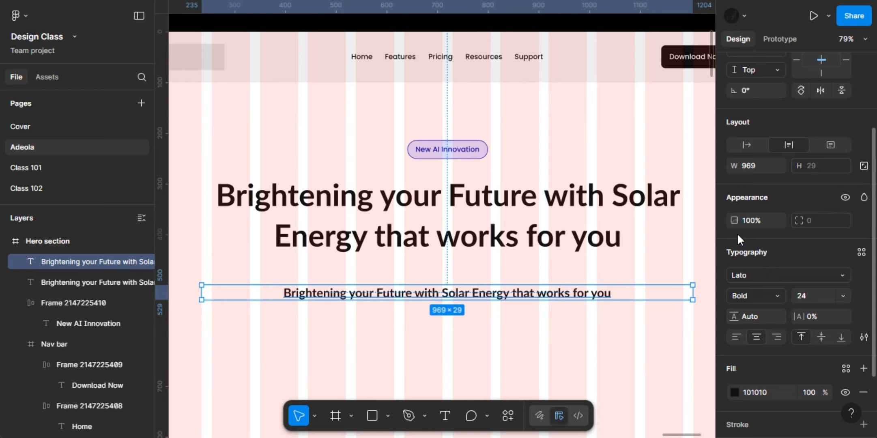
{"action": "left_click", "coordinate": [745, 142]}
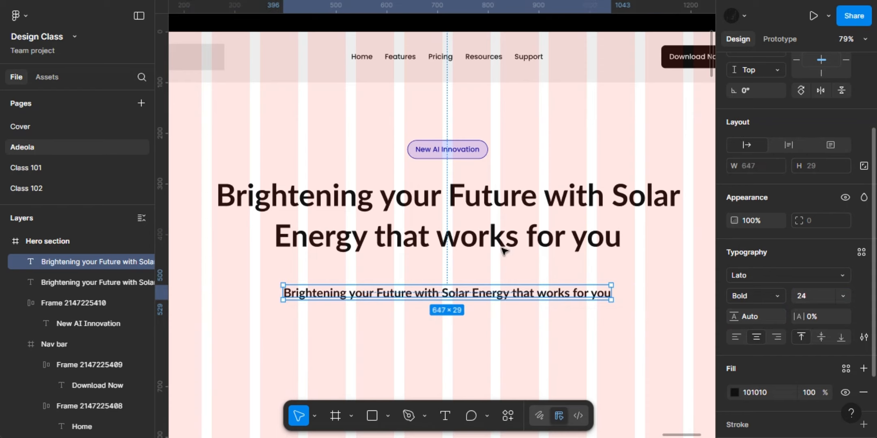
Replace the duplicated text below the headline with "Power your home, buisness and beyond".
{"action": "double_click", "coordinate": [449, 293]}
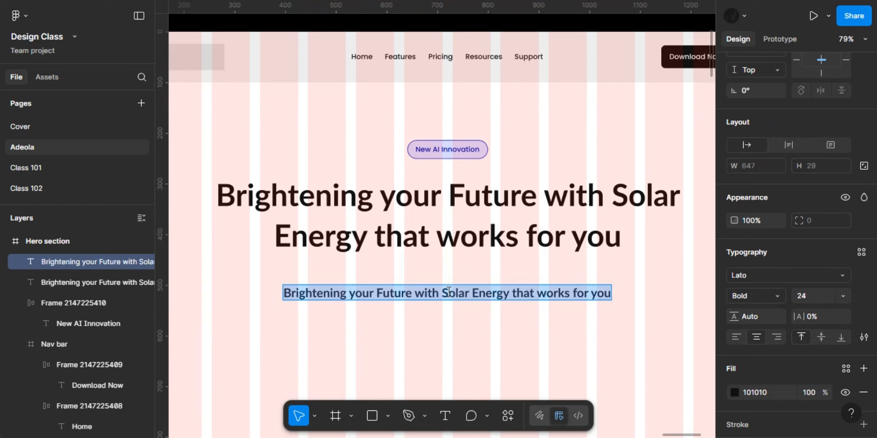
{"action": "key", "text": "BackSpace"}
{"action": "type", "text": "Power"}
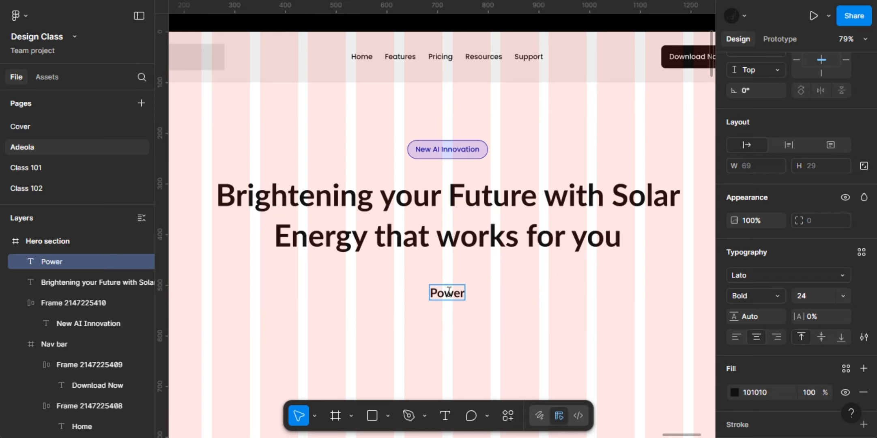
{"action": "type", "text": " your"}
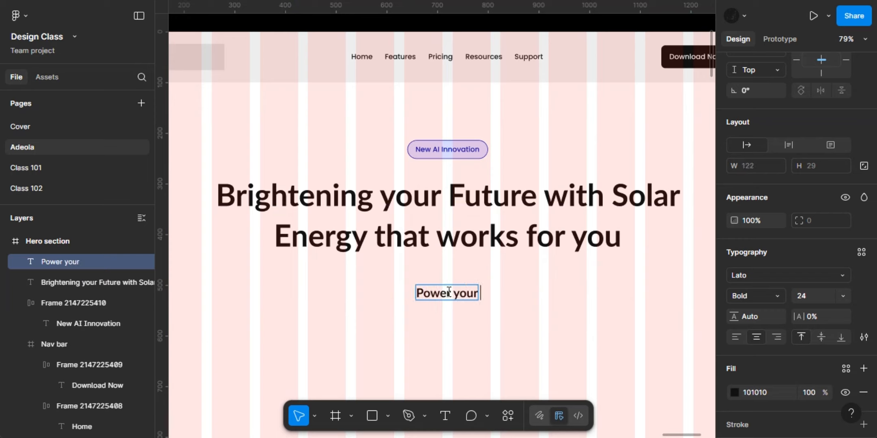
{"action": "type", "text": " home"}
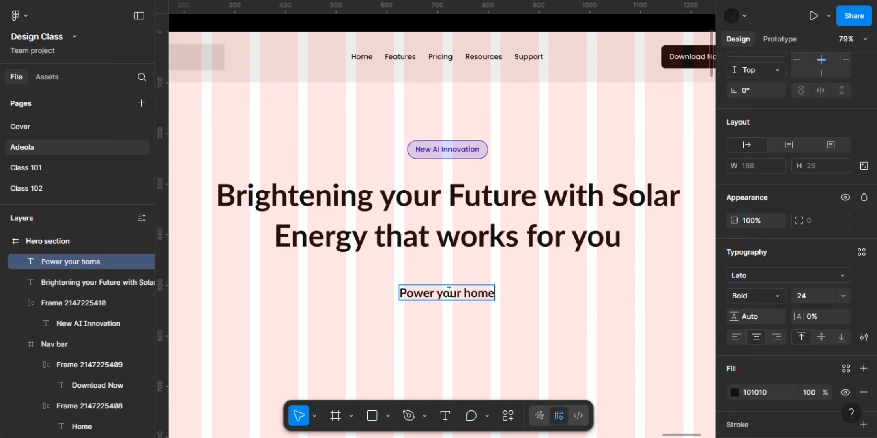
{"action": "type", "text": ", n"}
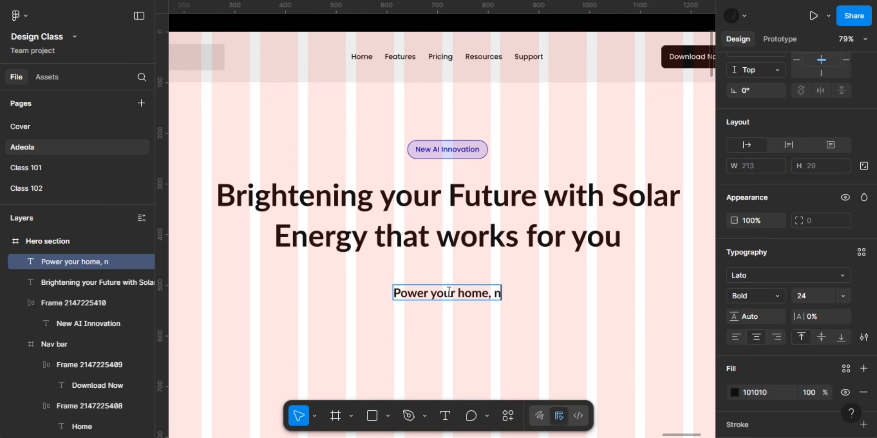
{"action": "type", "text": "b"}
{"action": "key", "text": "BackSpace"}
{"action": "key", "text": "BackSpace"}
{"action": "type", "text": "buisnes"}
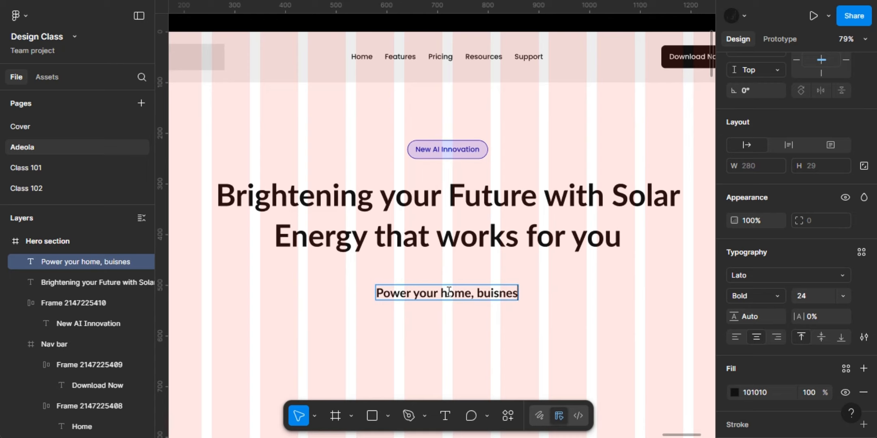
{"action": "type", "text": "s and be"}
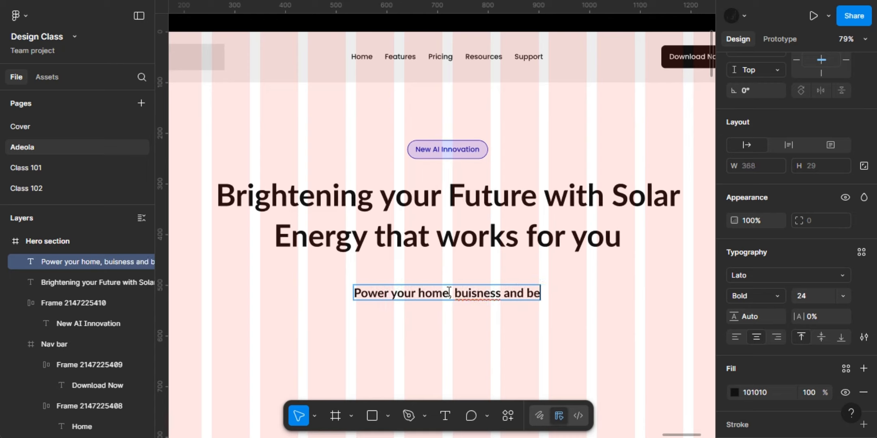
{"action": "type", "text": "yond"}
{"action": "key", "text": "BackSpace"}
{"action": "type", "text": "d a"}
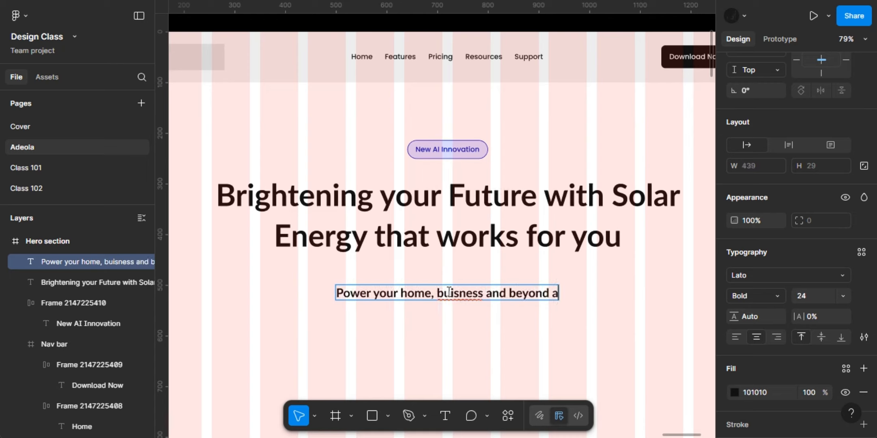
{"action": "type", "text": " stable"}
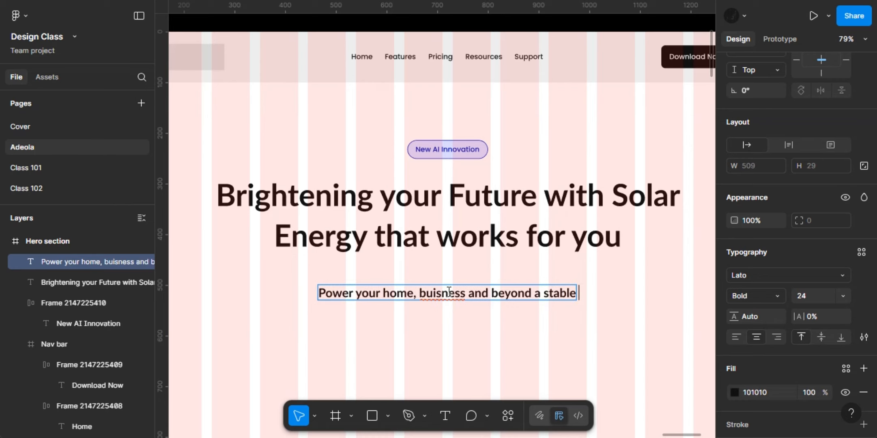
{"action": "key", "text": "BackSpace"}
{"action": "key", "text": "BackSpace"}
{"action": "key", "text": "BackSpace"}
{"action": "key", "text": "BackSpace"}
{"action": "key", "text": "BackSpace"}
{"action": "key", "text": "BackSpace"}
{"action": "key", "text": "BackSpace"}
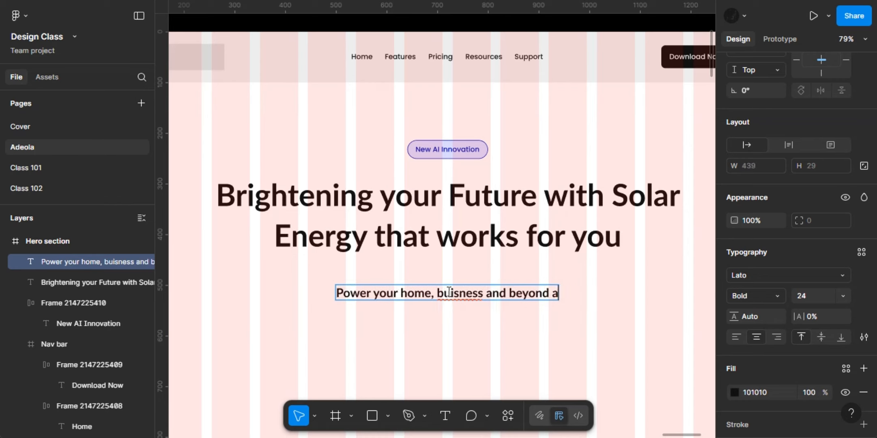
{"action": "key", "text": "BackSpace"}
Continue the subtitle with "with sustainable solar solution." to complete its first sentence.
{"action": "type", "text": "with su"}
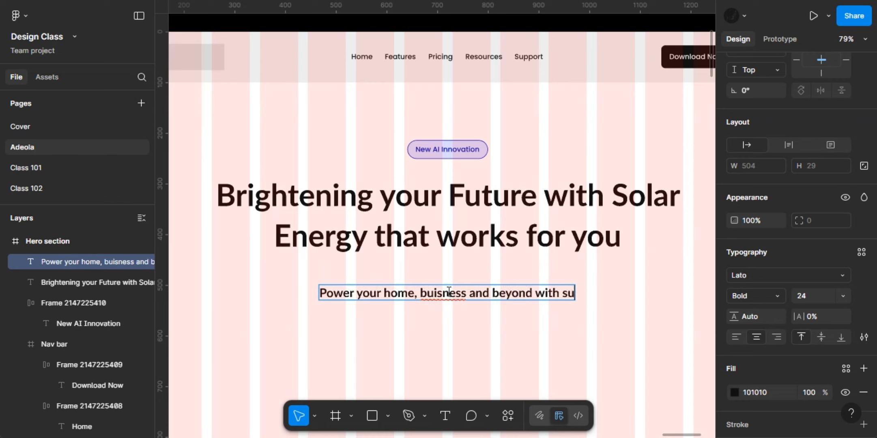
{"action": "type", "text": "stainable "}
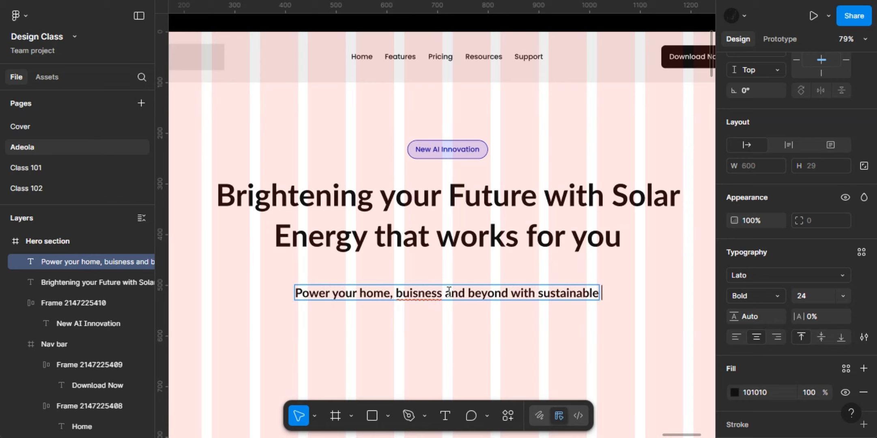
{"action": "type", "text": "solar"}
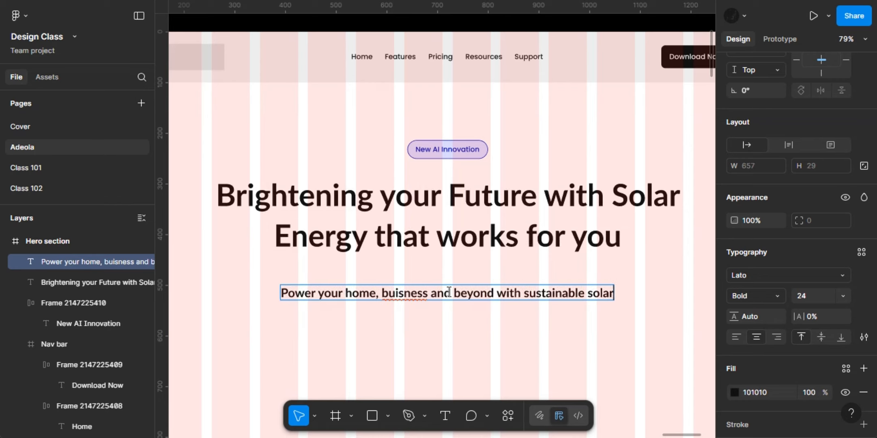
{"action": "type", "text": " to"}
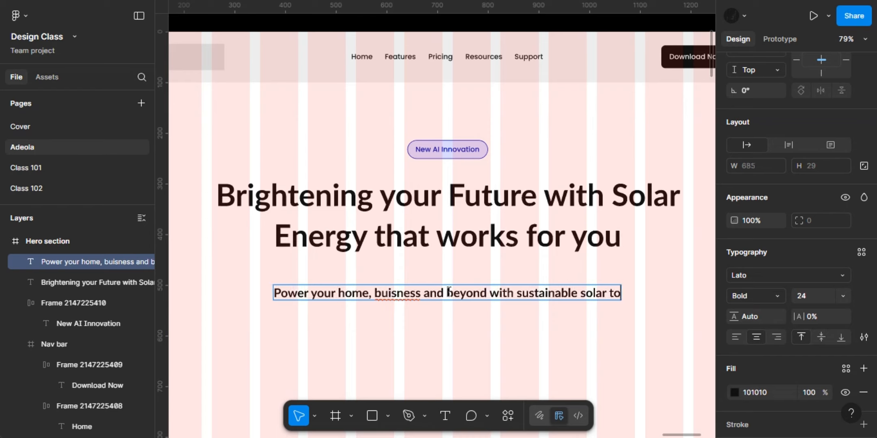
{"action": "type", "text": "lution"}
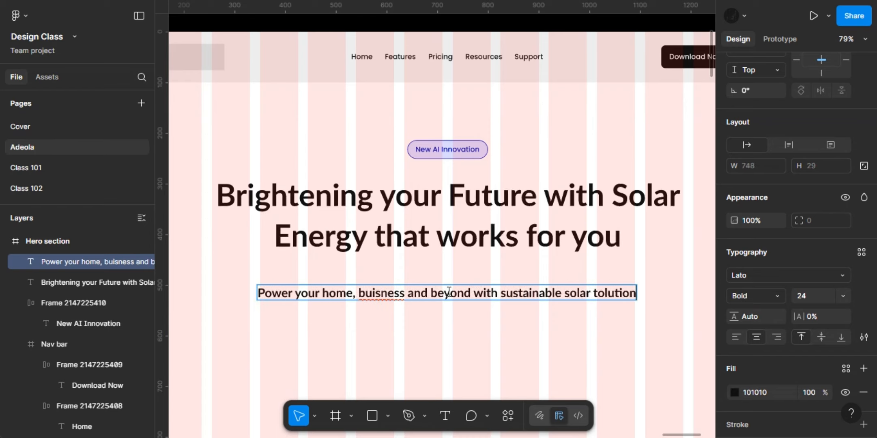
{"action": "left_click", "coordinate": [597, 294]}
{"action": "key", "text": "BackSpace"}
{"action": "type", "text": "s"}
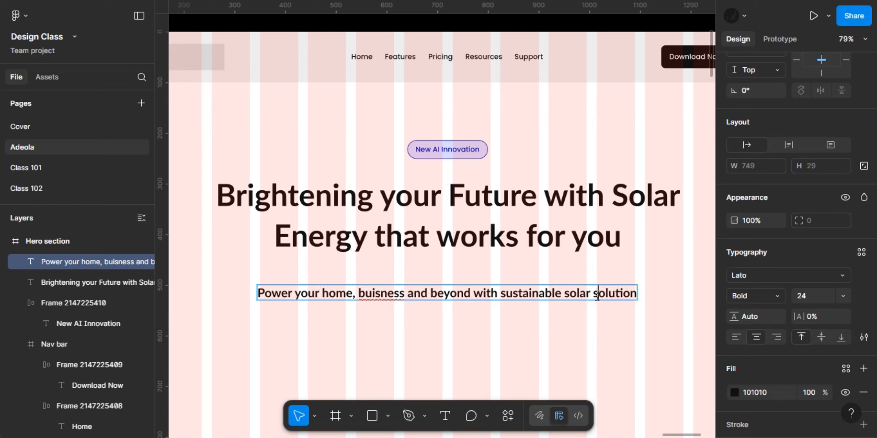
{"action": "key", "text": "Right"}
{"action": "key", "text": "Right"}
{"action": "key", "text": "Right"}
{"action": "key", "text": "Right"}
{"action": "key", "text": "Right"}
{"action": "key", "text": "Right"}
{"action": "key", "text": "Right"}
{"action": "type", "text": ", c"}
{"action": "key", "text": "BackSpace"}
{"action": "key", "text": "BackSpace"}
{"action": "key", "text": "BackSpace"}
{"action": "type", "text": "."}
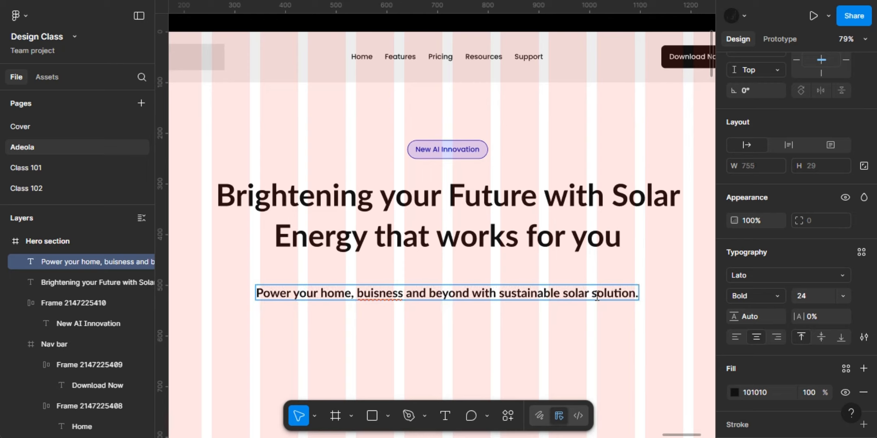
Start a second sentence in the subtitle reading "Cut energry cost while embrassing".
{"action": "type", "text": " Cut "}
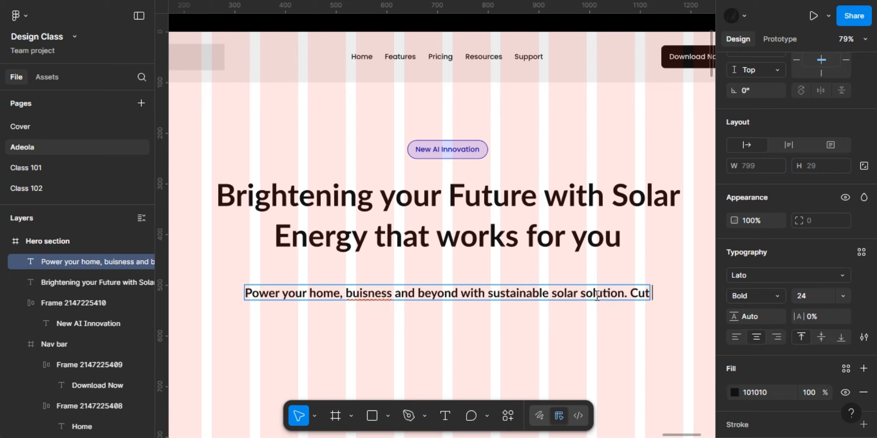
{"action": "type", "text": "energry"}
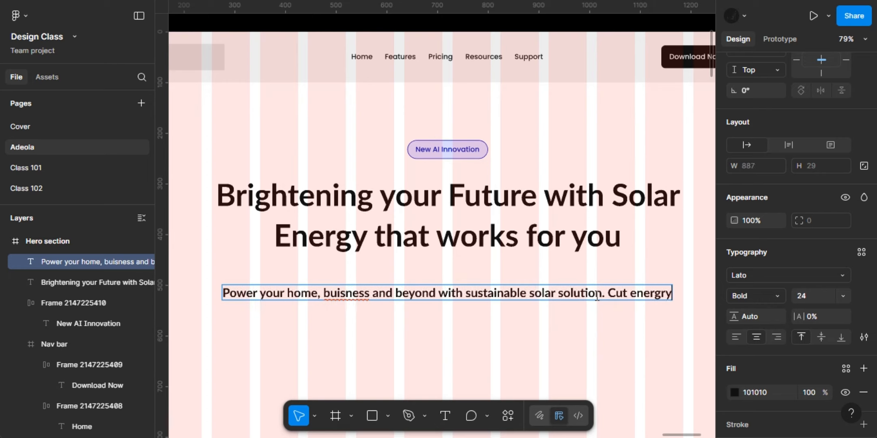
{"action": "type", "text": "g c"}
{"action": "key", "text": "BackSpace"}
{"action": "key", "text": "BackSpace"}
{"action": "key", "text": "BackSpace"}
{"action": "type", "text": "c"}
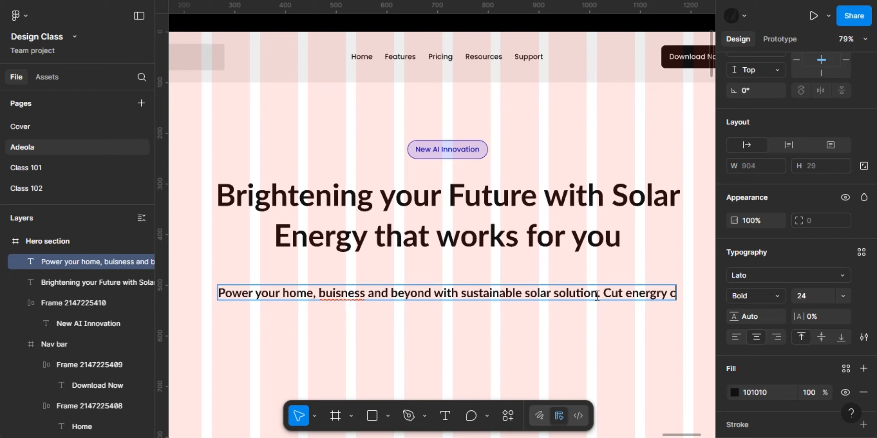
{"action": "type", "text": "oust whi"}
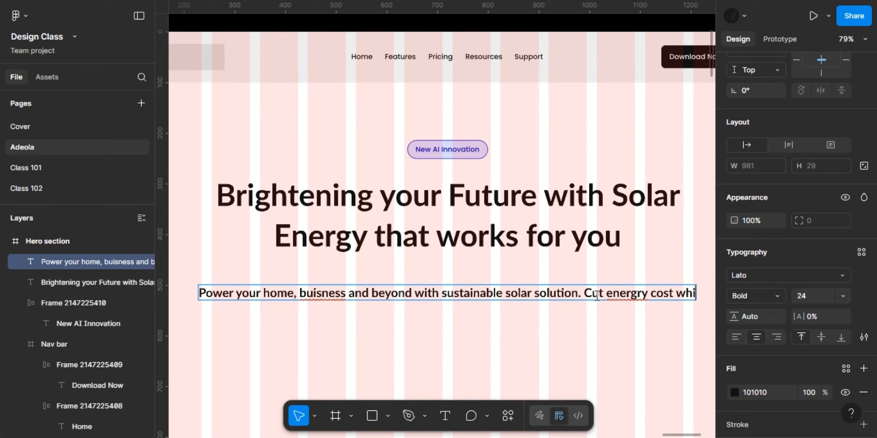
{"action": "type", "text": "le em"}
{"action": "type", "text": "brassing"}
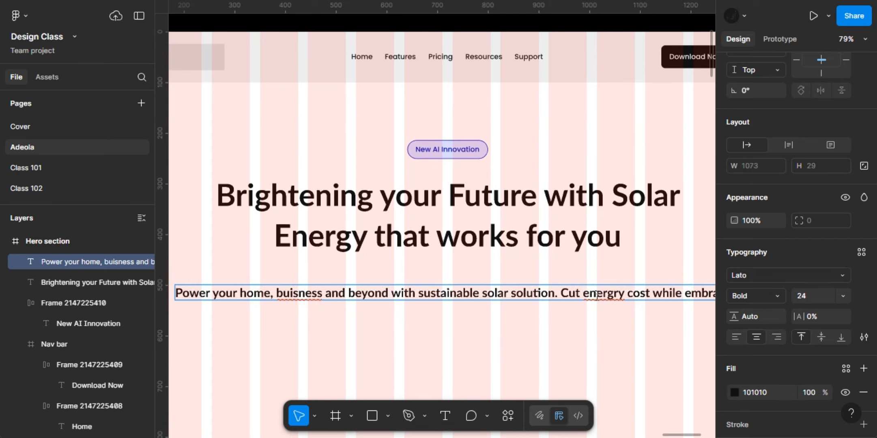
Correct "embrassing" to "embracing" in the subtitle and narrow its text box to about 879 wide so it wraps onto two lines.
{"action": "scroll", "coordinate": [678, 302], "scroll_direction": "down", "scroll_amount": 2}
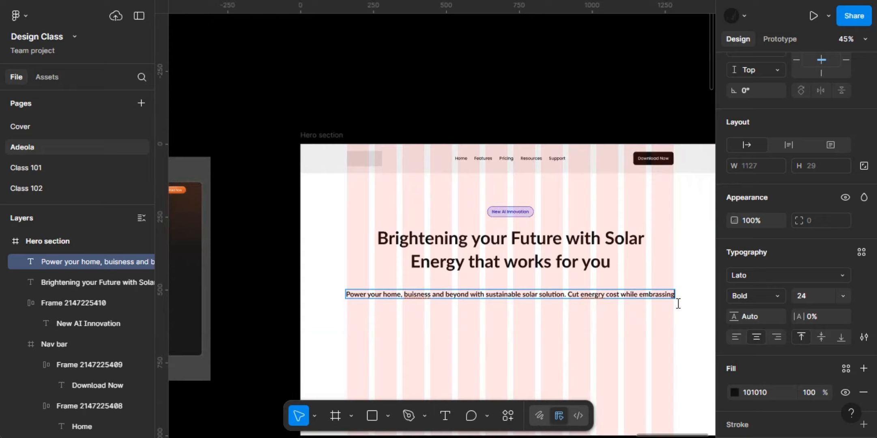
{"action": "scroll", "coordinate": [695, 307], "scroll_direction": "up", "scroll_amount": 4}
{"action": "left_click", "coordinate": [618, 278]}
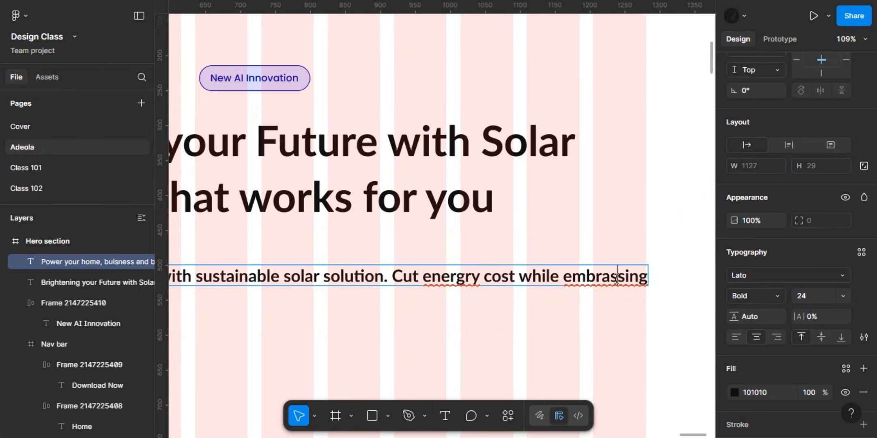
{"action": "right_click", "coordinate": [616, 278]}
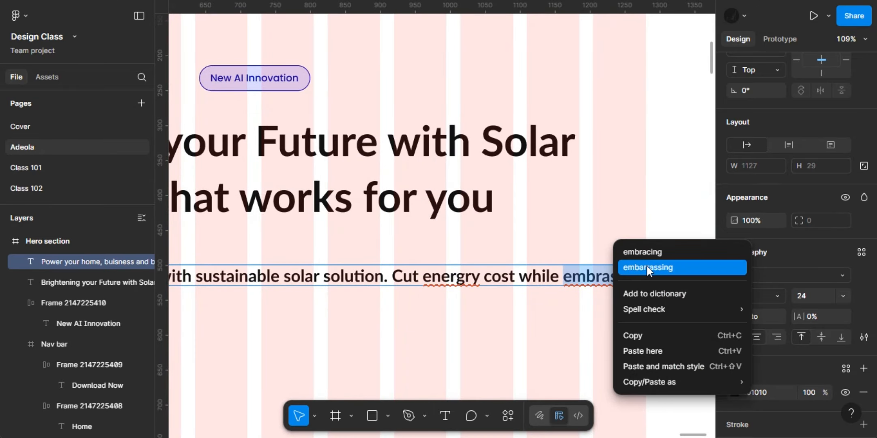
{"action": "left_click", "coordinate": [643, 252]}
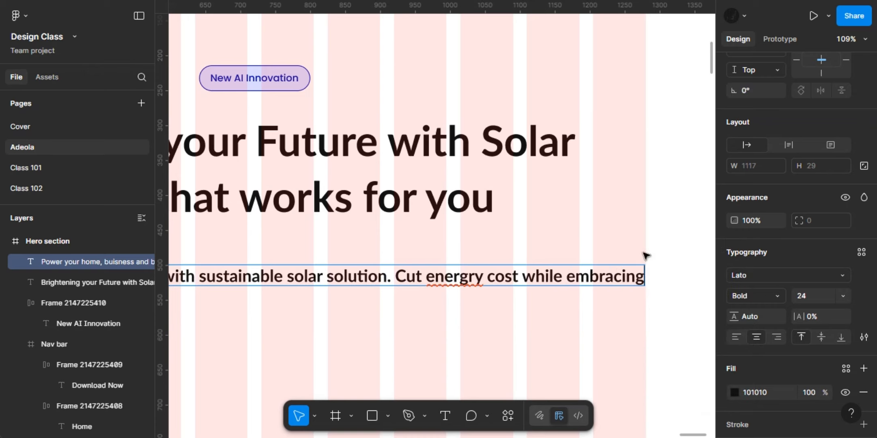
{"action": "key", "text": "Escape"}
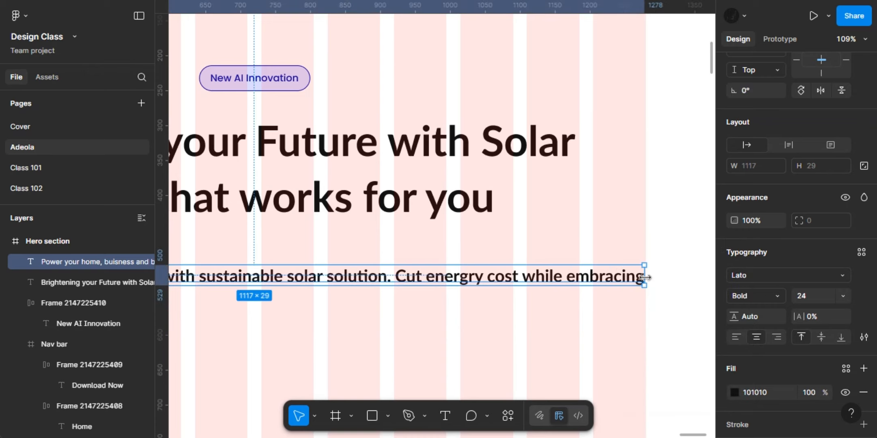
{"action": "left_click_drag", "start_coordinate": [540, 305], "coordinate": [480, 306]}
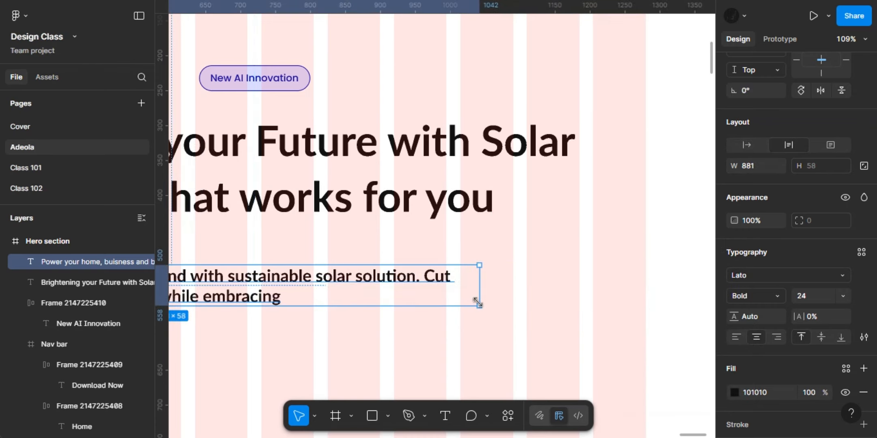
Extend the end of the subtitle's second line with "clean renew".
{"action": "scroll", "coordinate": [480, 305], "scroll_direction": "left", "scroll_amount": 5}
{"action": "scroll", "coordinate": [481, 306], "scroll_direction": "down", "scroll_amount": 2}
{"action": "scroll", "coordinate": [480, 305], "scroll_direction": "left", "scroll_amount": 3}
{"action": "scroll", "coordinate": [481, 305], "scroll_direction": "down", "scroll_amount": 1}
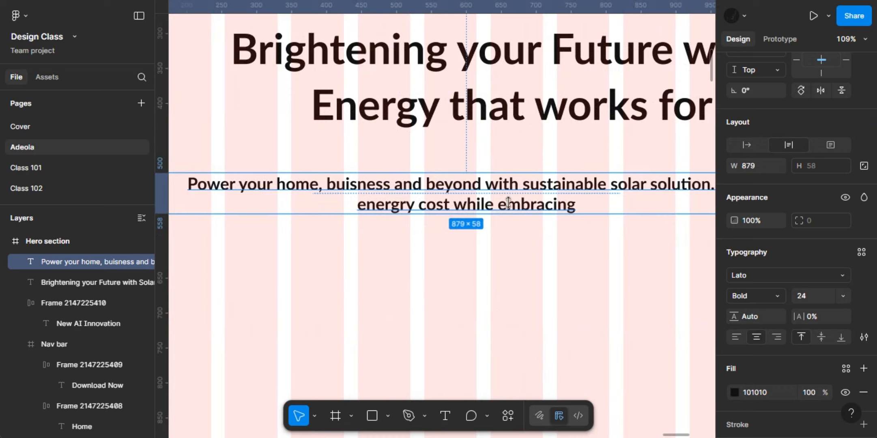
{"action": "double_click", "coordinate": [561, 203]}
{"action": "left_click", "coordinate": [597, 211]}
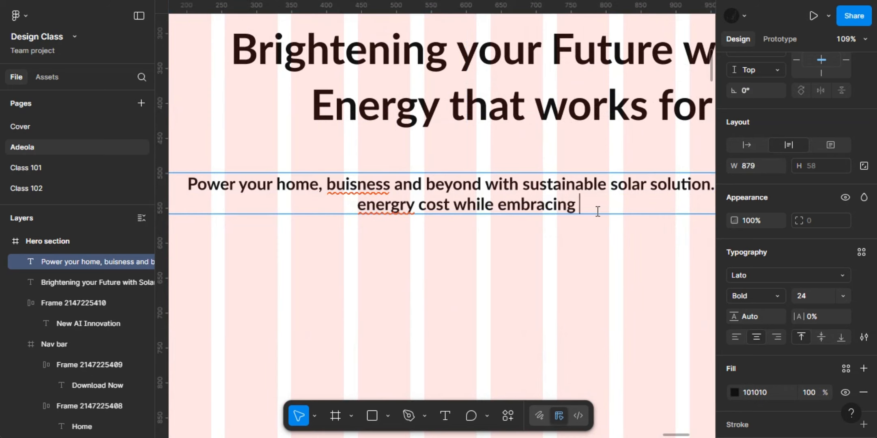
{"action": "type", "text": "clean renew"}
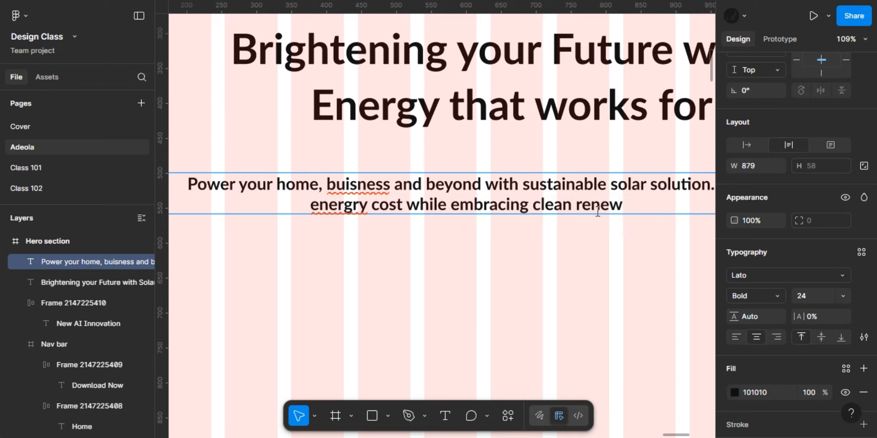
Finish the supporting paragraph below the headline so it ends with "clean renewable power.".
{"action": "type", "text": "able po"}
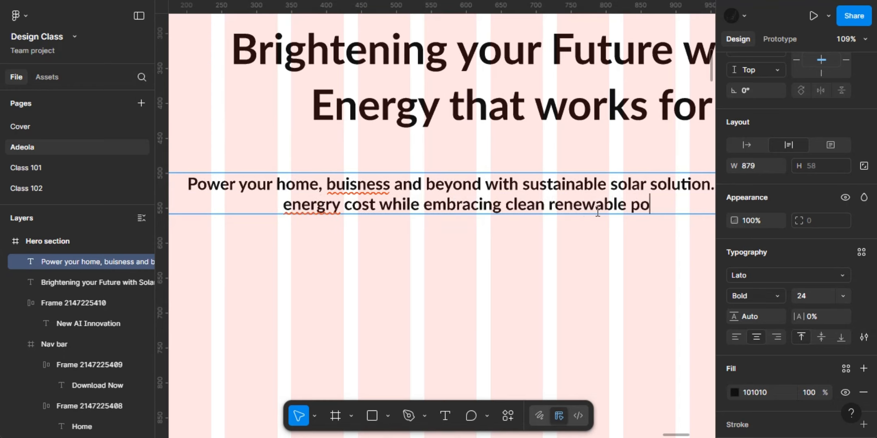
{"action": "type", "text": "wer."}
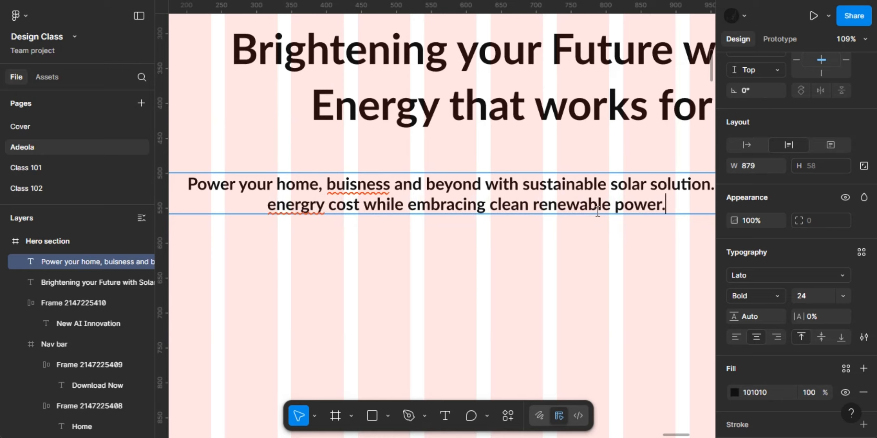
{"action": "scroll", "coordinate": [598, 211], "scroll_direction": "right", "scroll_amount": 3}
{"action": "key", "text": "Escape"}
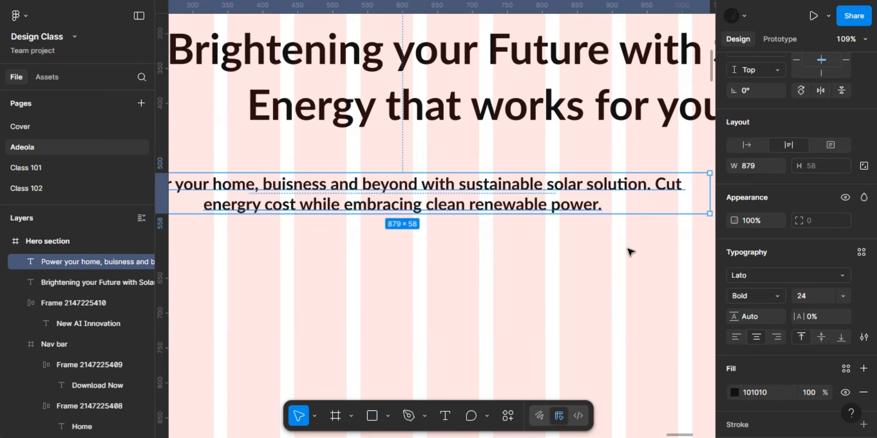
{"action": "scroll", "coordinate": [372, 193], "scroll_direction": "down", "scroll_amount": 3}
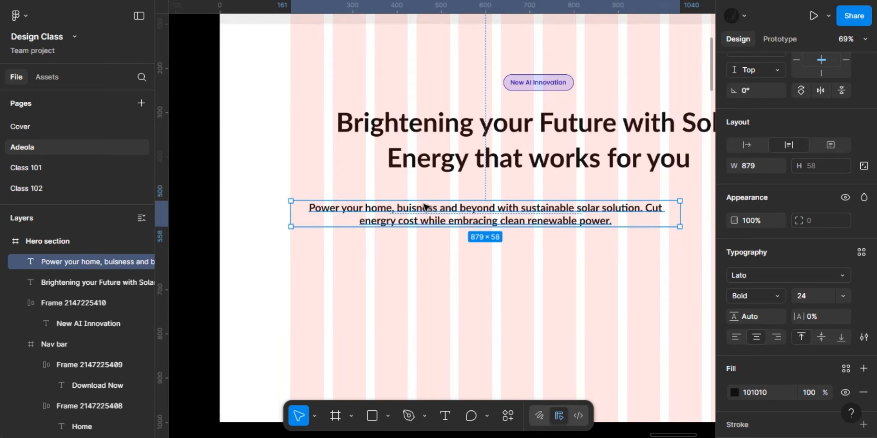
Correct the misspelled words in the supporting paragraph to "business" and "energy" using the spelling suggestions.
{"action": "key", "text": "Escape"}
{"action": "double_click", "coordinate": [424, 208]}
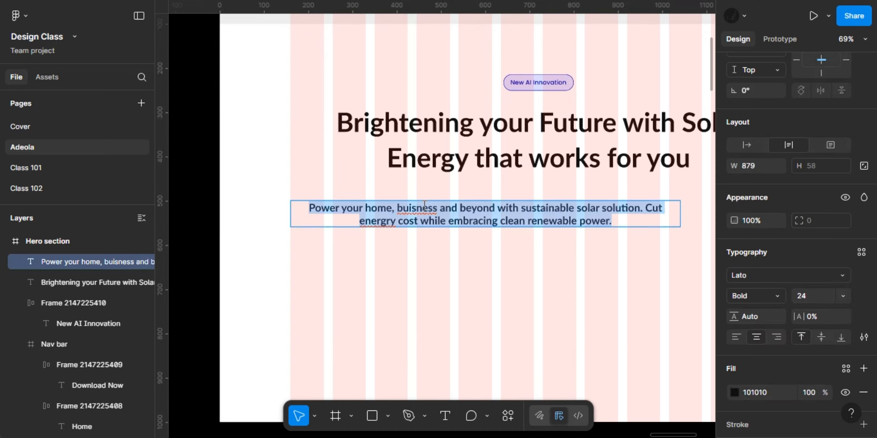
{"action": "left_click", "coordinate": [418, 206]}
{"action": "right_click", "coordinate": [418, 206]}
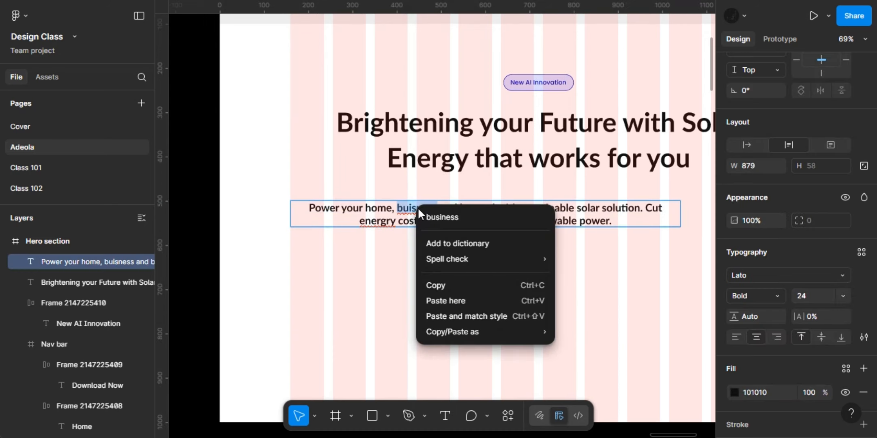
{"action": "left_click", "coordinate": [430, 219]}
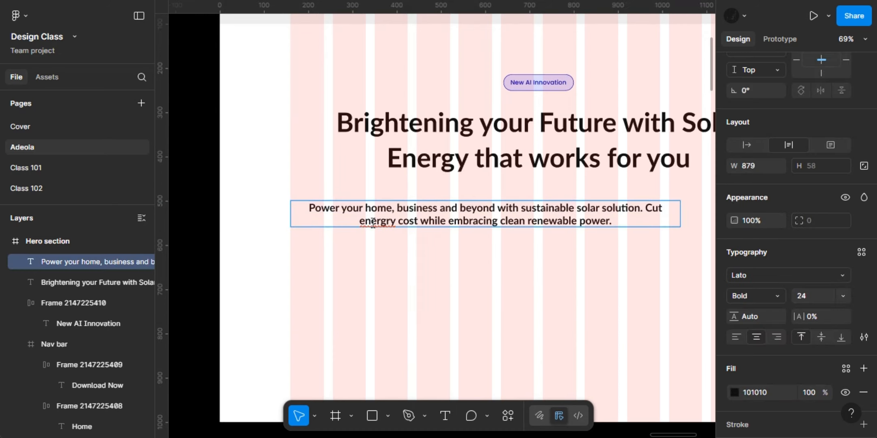
{"action": "right_click", "coordinate": [371, 221]}
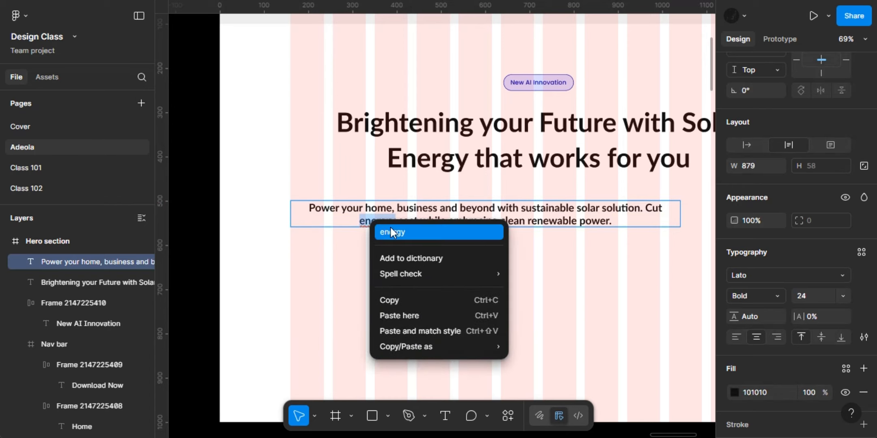
{"action": "left_click", "coordinate": [391, 230]}
{"action": "key", "text": "Escape"}
Set the supporting paragraph's typography to size 20, Medium weight and a line height of 32.
{"action": "scroll", "coordinate": [468, 267], "scroll_direction": "right", "scroll_amount": 5}
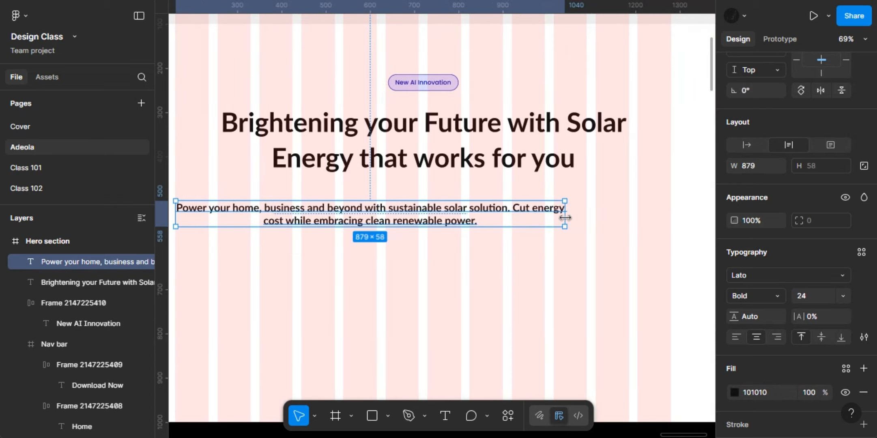
{"action": "left_click", "coordinate": [806, 295]}
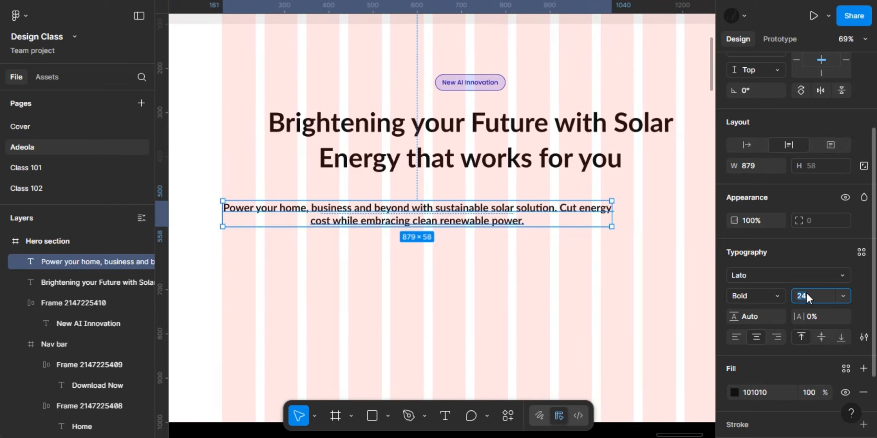
{"action": "type", "text": "20"}
{"action": "key", "text": "Return"}
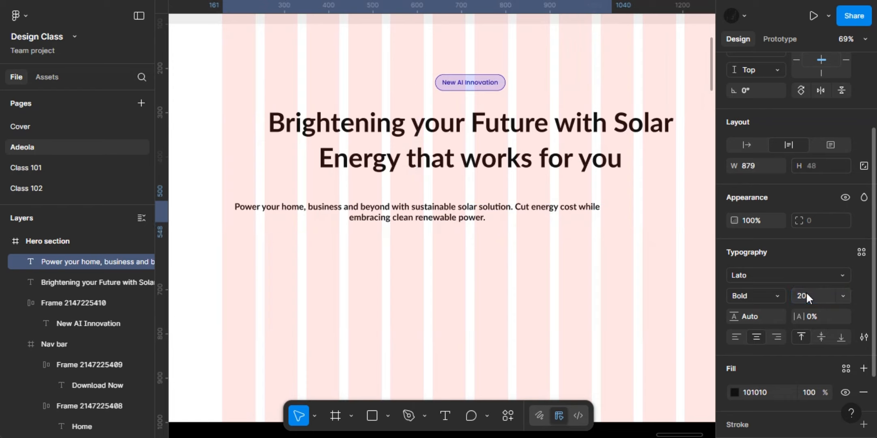
{"action": "left_click", "coordinate": [769, 295]}
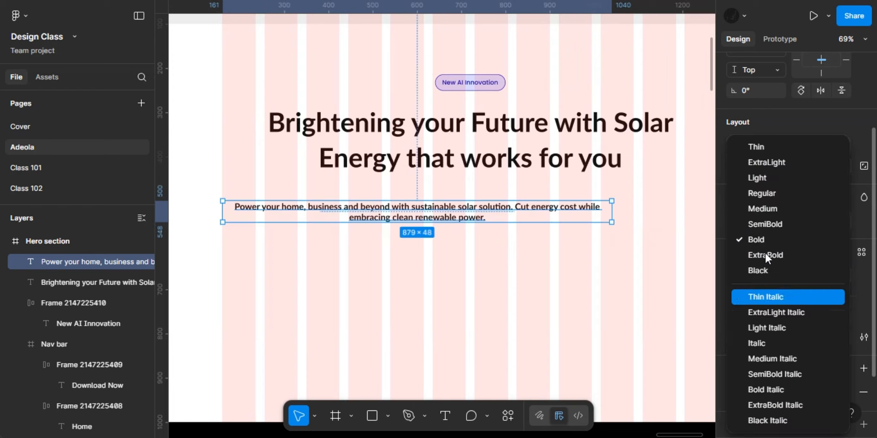
{"action": "left_click", "coordinate": [755, 209]}
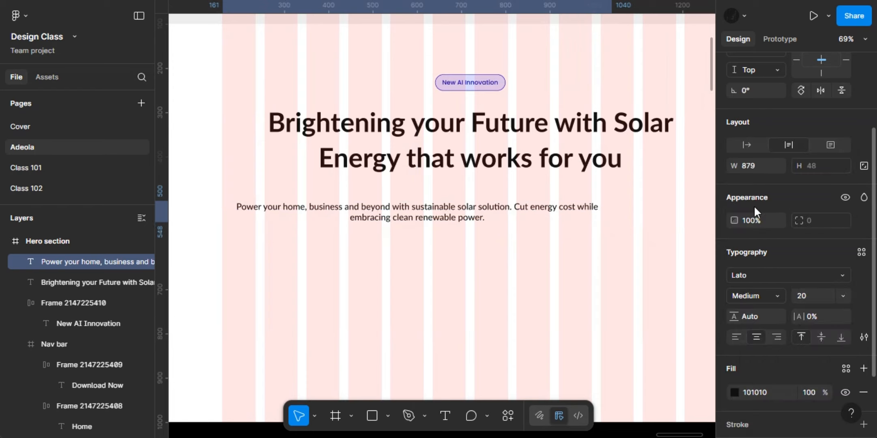
{"action": "left_click", "coordinate": [751, 318]}
{"action": "type", "text": "32"}
{"action": "key", "text": "Return"}
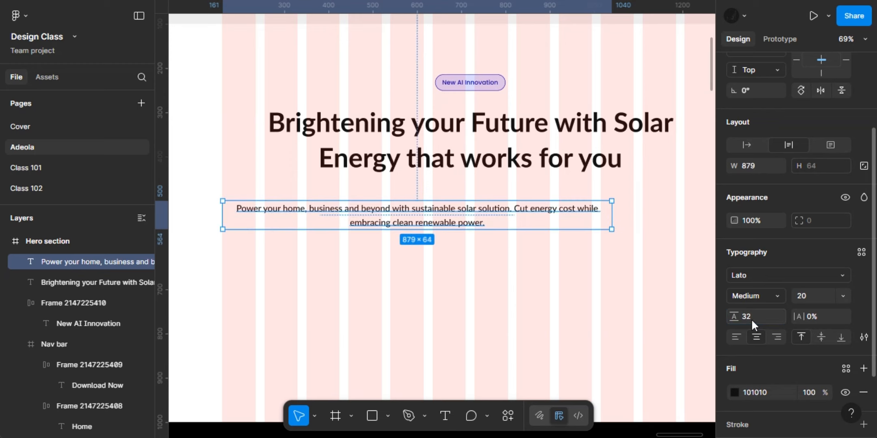
Change the supporting paragraph's fill to the dark grey 3C3C3C.
{"action": "scroll", "coordinate": [780, 330], "scroll_direction": "down", "scroll_amount": 2}
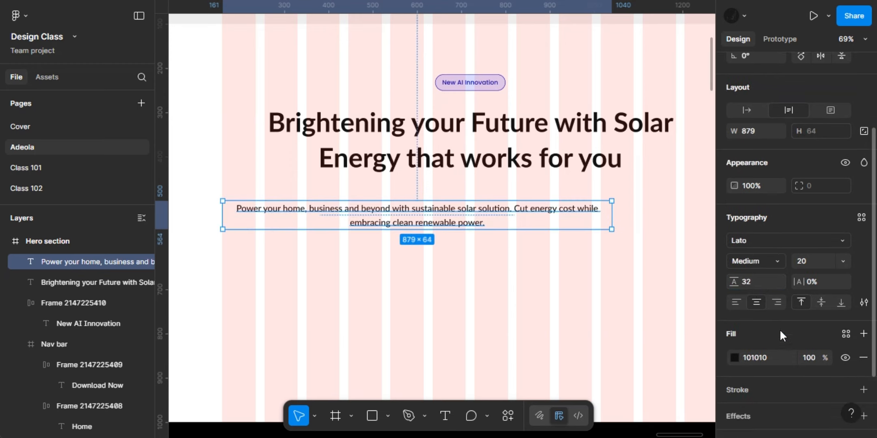
{"action": "left_click", "coordinate": [735, 357]}
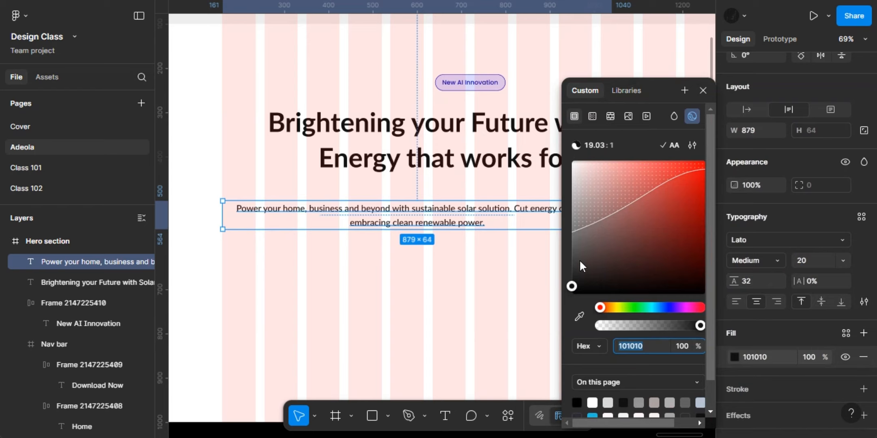
{"action": "left_click_drag", "start_coordinate": [579, 258], "coordinate": [561, 267]}
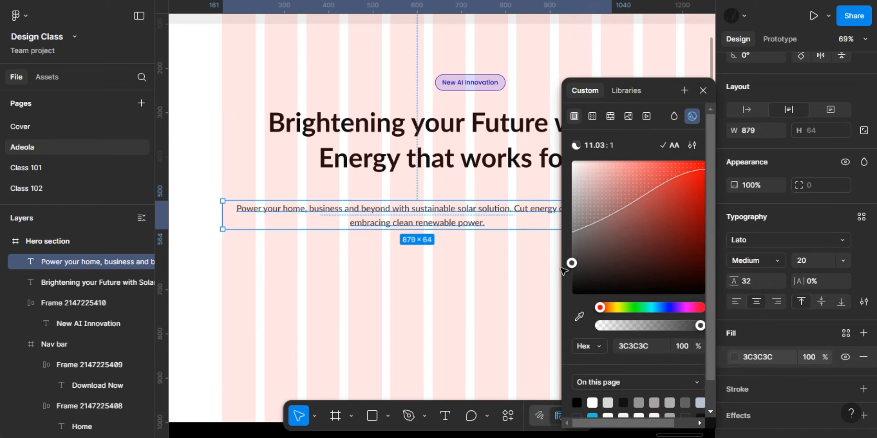
{"action": "left_click", "coordinate": [704, 89]}
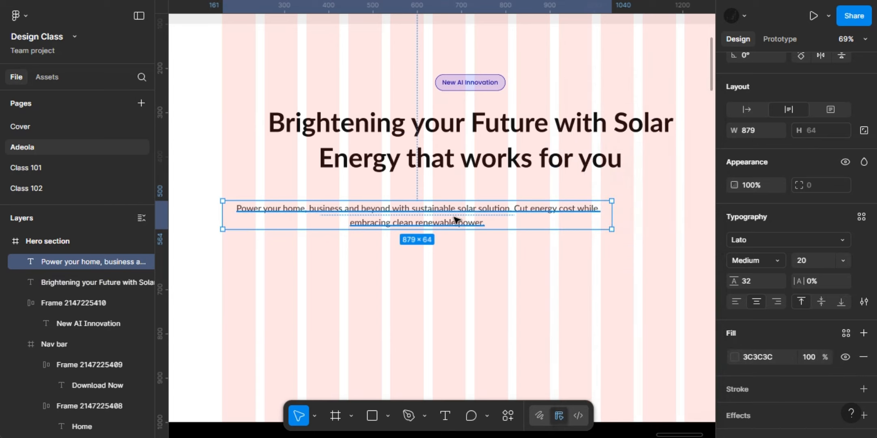
Narrow the supporting paragraph's text box to about 644 wide and centre it closely beneath the headline.
{"action": "left_click_drag", "start_coordinate": [455, 221], "coordinate": [521, 211]}
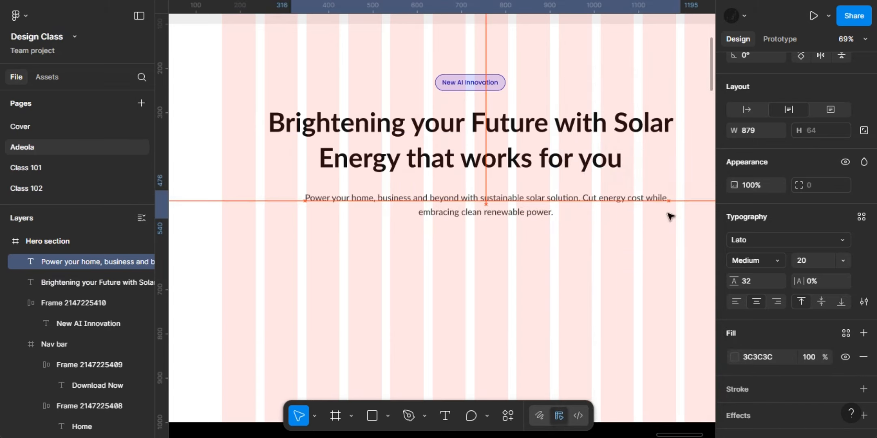
{"action": "left_click_drag", "start_coordinate": [679, 198], "coordinate": [576, 198]}
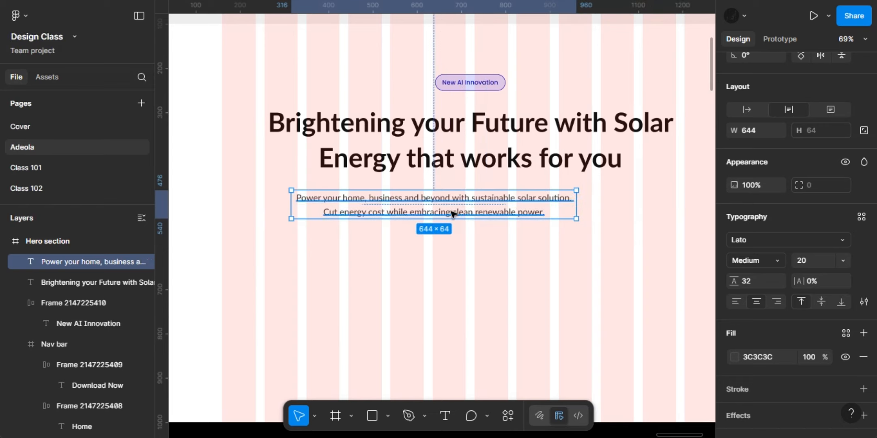
{"action": "left_click_drag", "start_coordinate": [466, 209], "coordinate": [488, 208]}
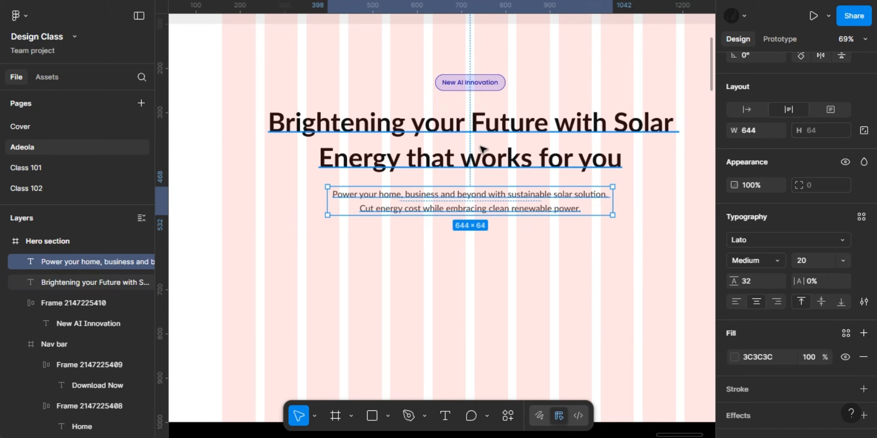
Combine the headline and supporting paragraph in a vertical auto layout with a gap of 24.
{"action": "left_click", "coordinate": [482, 148], "text": "shift"}
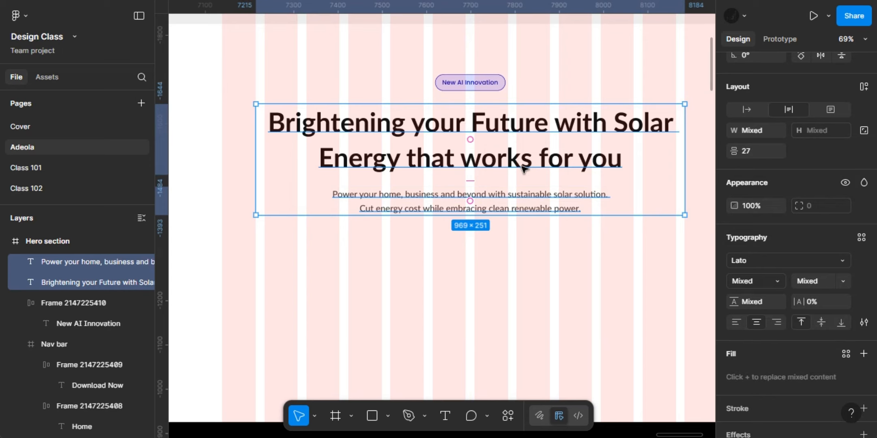
{"action": "right_click", "coordinate": [524, 168]}
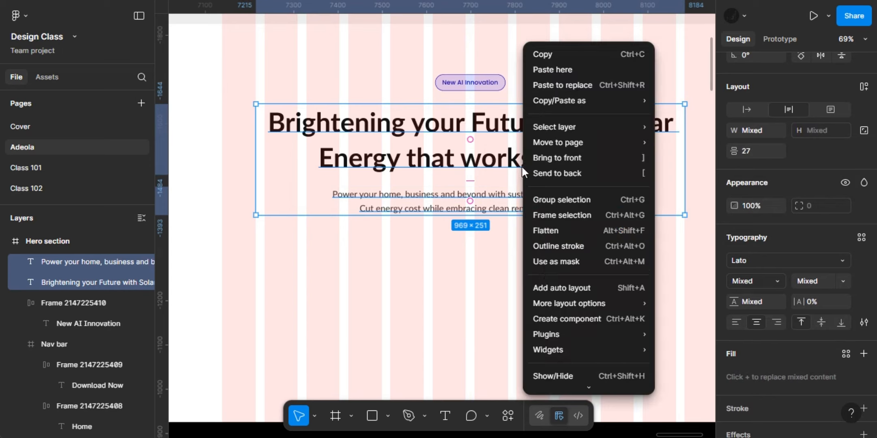
{"action": "left_click", "coordinate": [548, 288]}
{"action": "scroll", "coordinate": [812, 225], "scroll_direction": "up", "scroll_amount": 3}
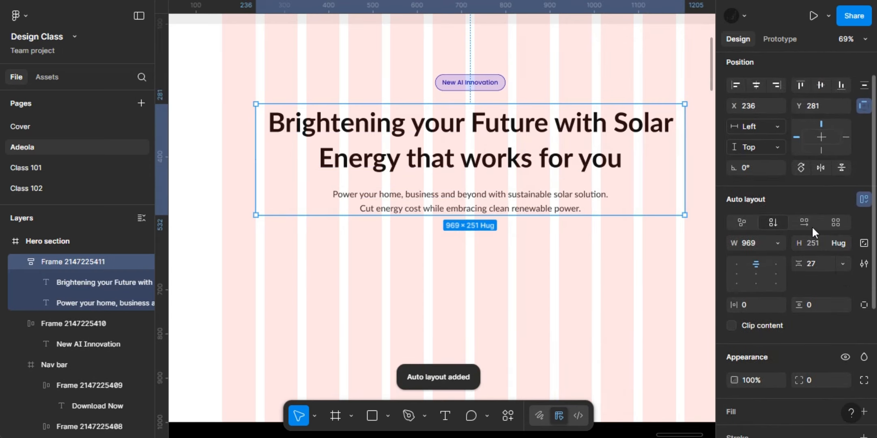
{"action": "left_click", "coordinate": [814, 263]}
{"action": "type", "text": "24"}
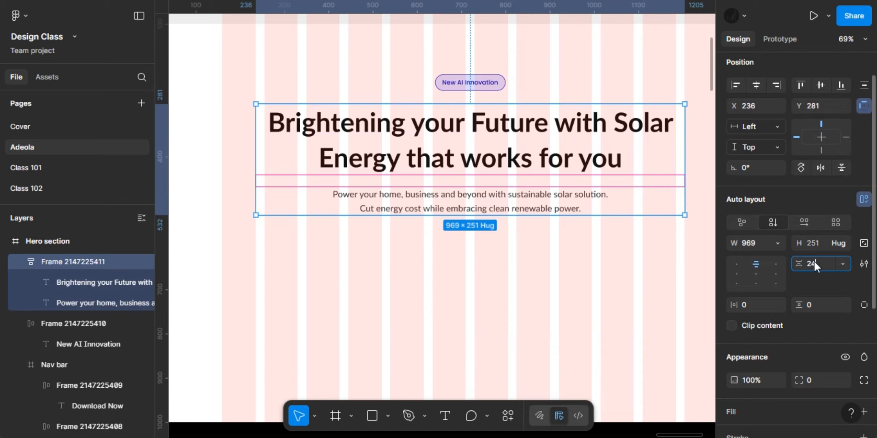
{"action": "key", "text": "Return"}
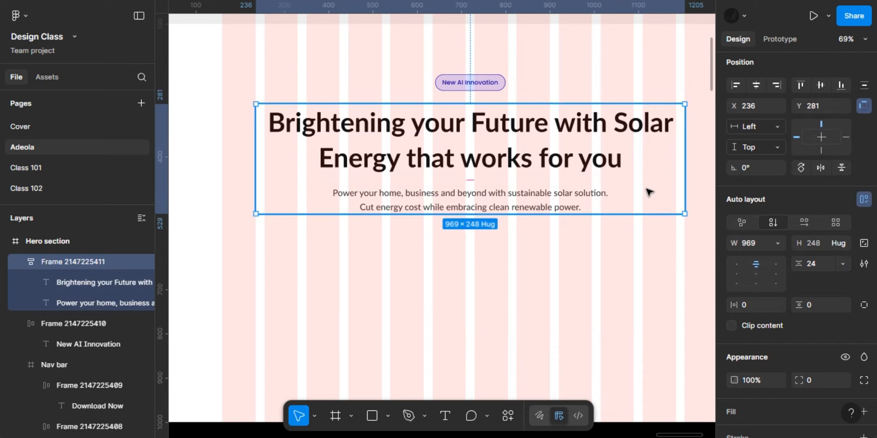
Align the headline and paragraph frame, and the "New AI Innovation" badge, to the hero section's horizontal centre.
{"action": "scroll", "coordinate": [647, 189], "scroll_direction": "right", "scroll_amount": 1}
{"action": "scroll", "coordinate": [648, 189], "scroll_direction": "up", "scroll_amount": 1}
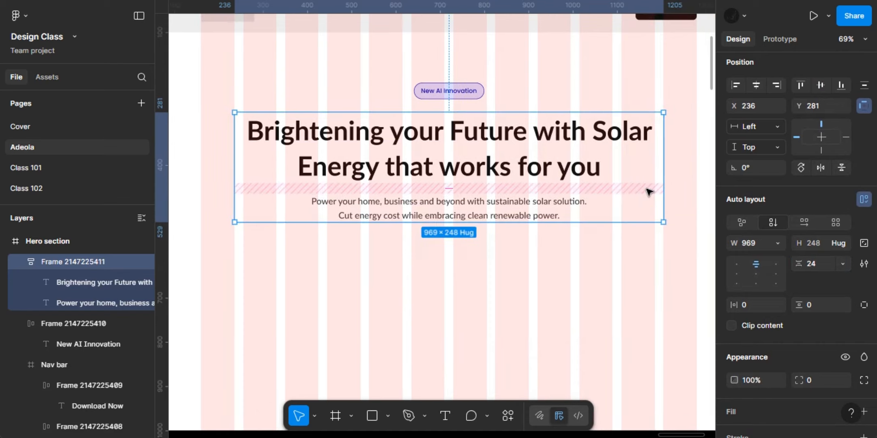
{"action": "scroll", "coordinate": [648, 190], "scroll_direction": "right", "scroll_amount": 1}
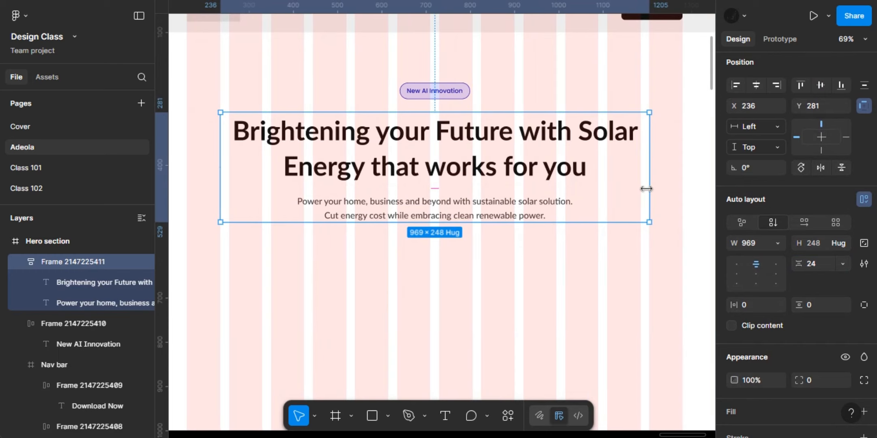
{"action": "scroll", "coordinate": [646, 189], "scroll_direction": "down", "scroll_amount": 3}
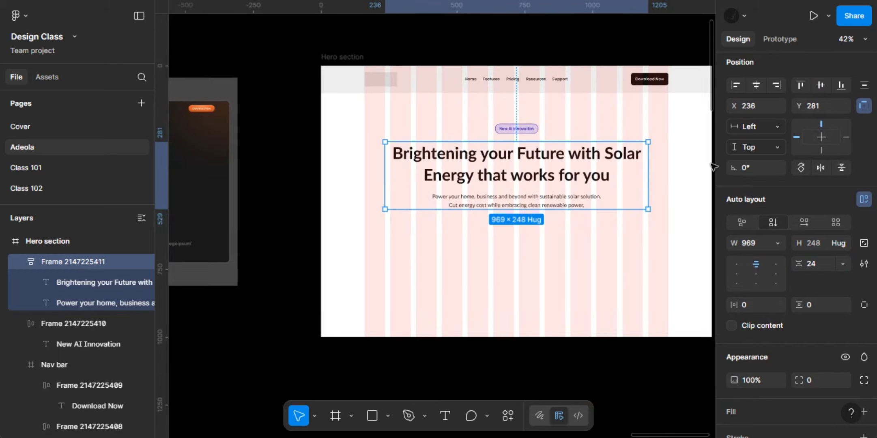
{"action": "left_click", "coordinate": [757, 85]}
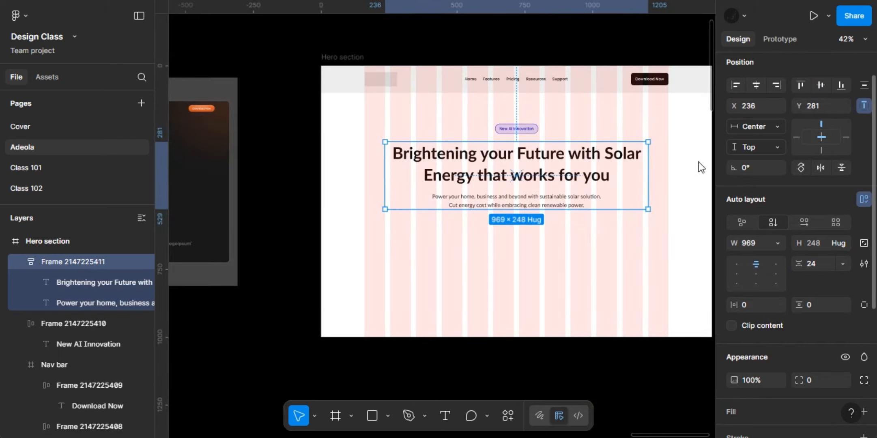
{"action": "left_click", "coordinate": [505, 129]}
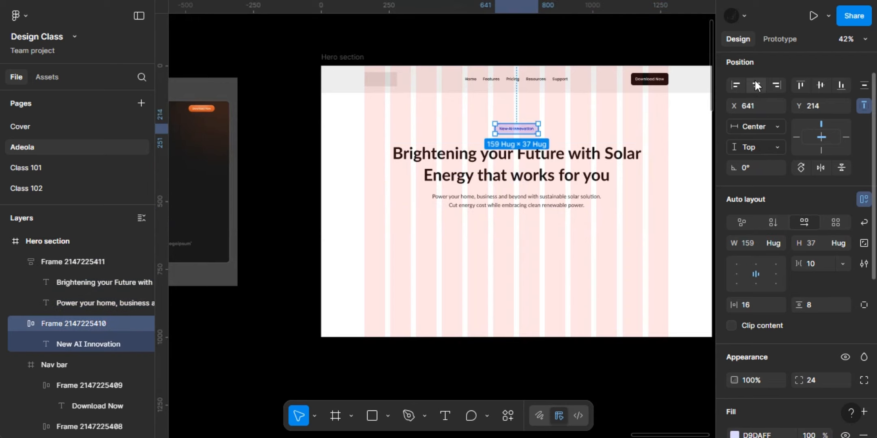
{"action": "left_click", "coordinate": [515, 199]}
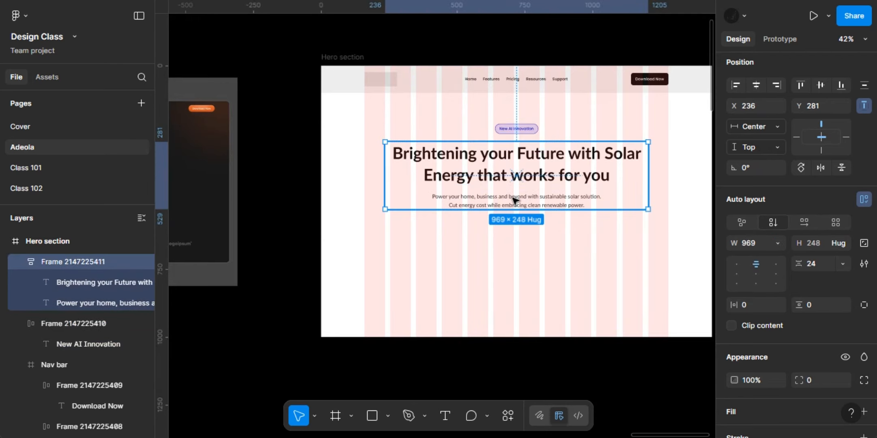
Examine the call-to-action button beneath the supporting text in the reference design and compare it with the hero section.
{"action": "scroll", "coordinate": [514, 200], "scroll_direction": "up", "scroll_amount": 3}
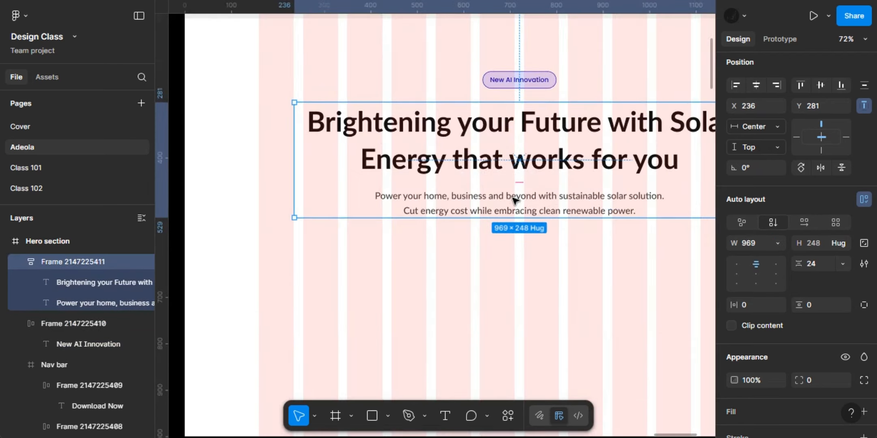
{"action": "scroll", "coordinate": [514, 200], "scroll_direction": "down", "scroll_amount": 3}
{"action": "scroll", "coordinate": [515, 200], "scroll_direction": "left", "scroll_amount": 3}
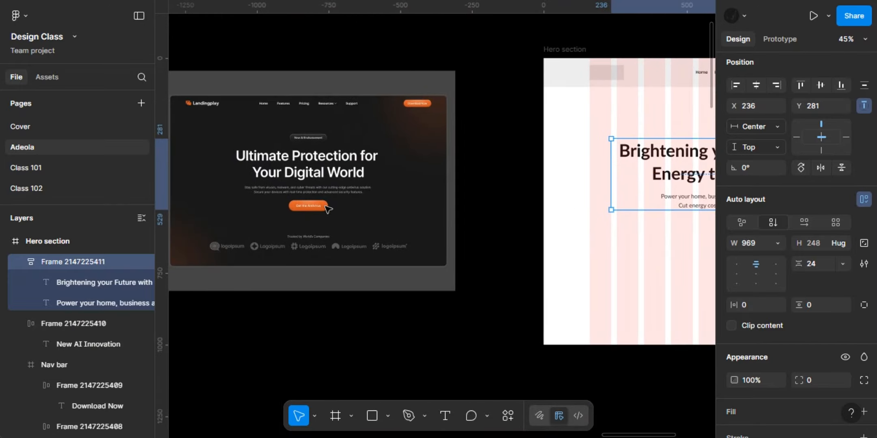
{"action": "scroll", "coordinate": [309, 209], "scroll_direction": "up", "scroll_amount": 5}
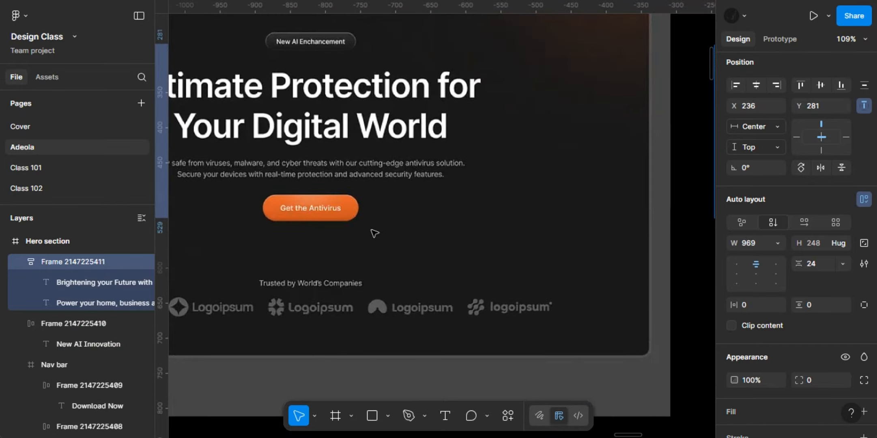
{"action": "key", "text": "shift+2"}
{"action": "scroll", "coordinate": [374, 234], "scroll_direction": "right", "scroll_amount": 5}
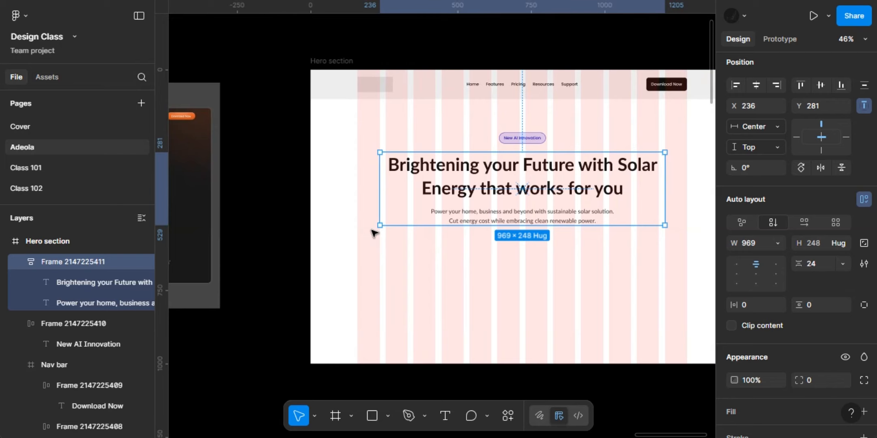
{"action": "scroll", "coordinate": [635, 82], "scroll_direction": "right", "scroll_amount": 4}
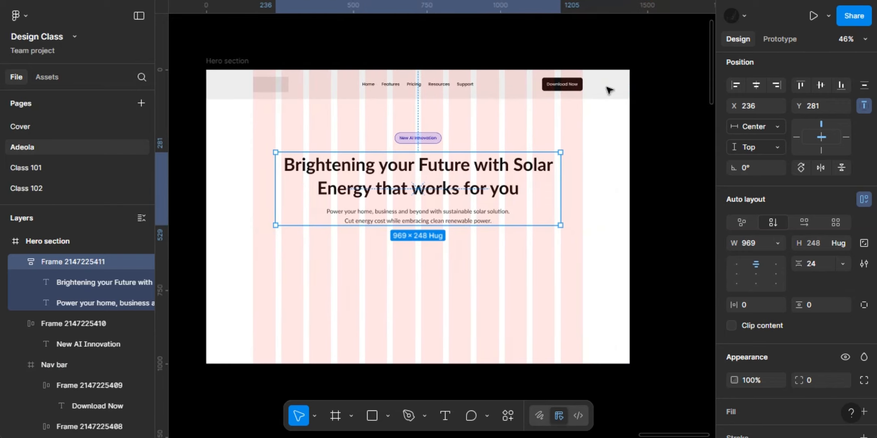
Change the fill of the nav bar's "Download Now" button to the blue 0409AF already used on the page.
{"action": "left_click", "coordinate": [553, 90]}
{"action": "double_click", "coordinate": [562, 84]}
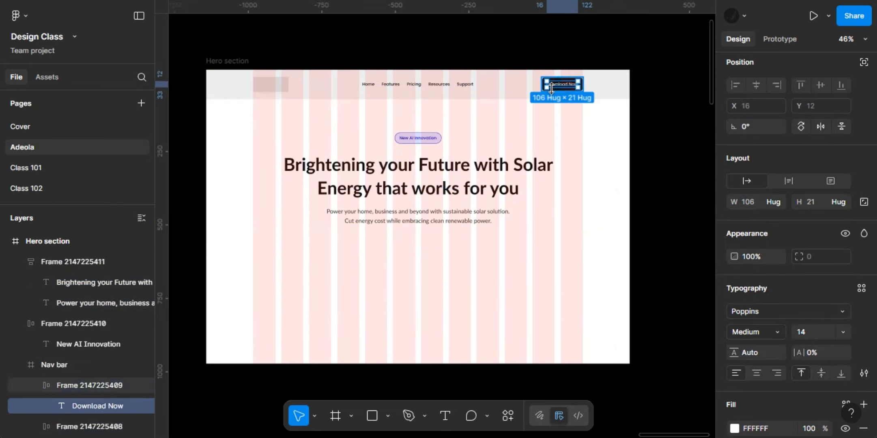
{"action": "scroll", "coordinate": [577, 84], "scroll_direction": "up", "scroll_amount": 6}
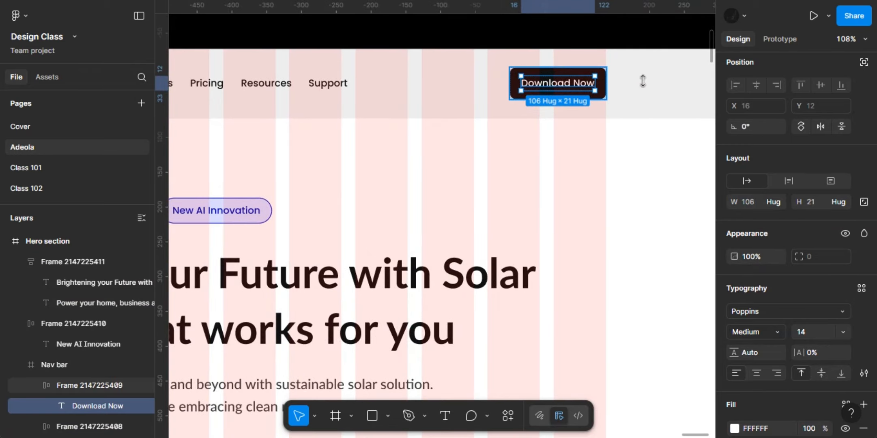
{"action": "key", "text": "Escape"}
{"action": "scroll", "coordinate": [789, 278], "scroll_direction": "down", "scroll_amount": 6}
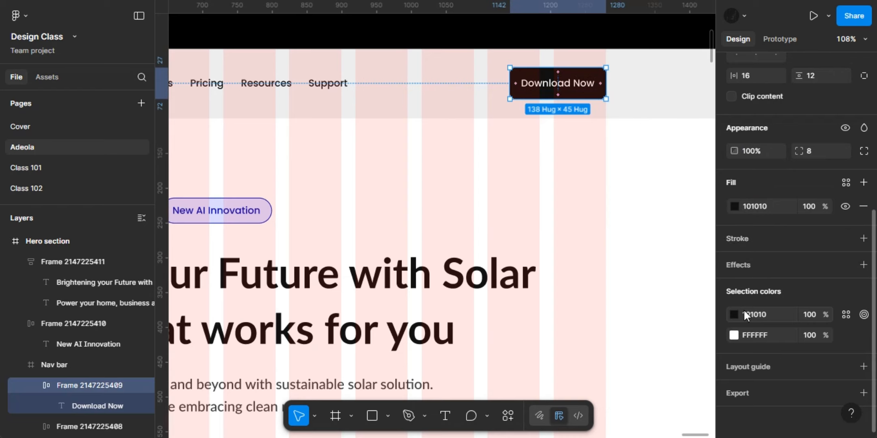
{"action": "left_click", "coordinate": [734, 315]}
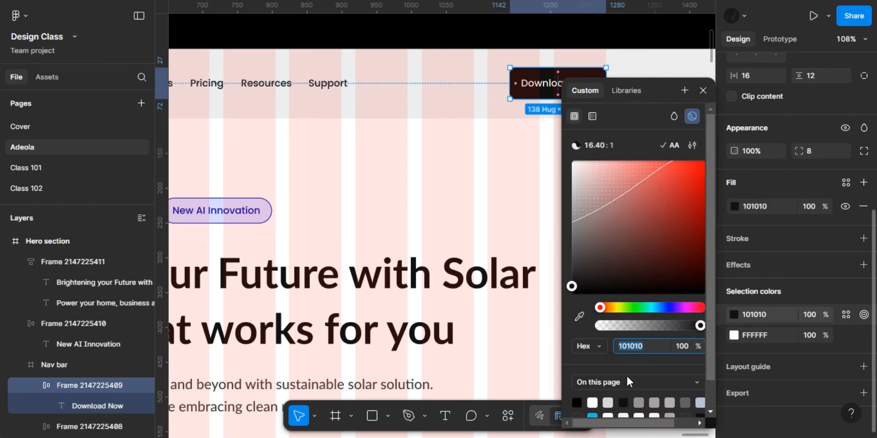
{"action": "scroll", "coordinate": [626, 374], "scroll_direction": "down", "scroll_amount": 2}
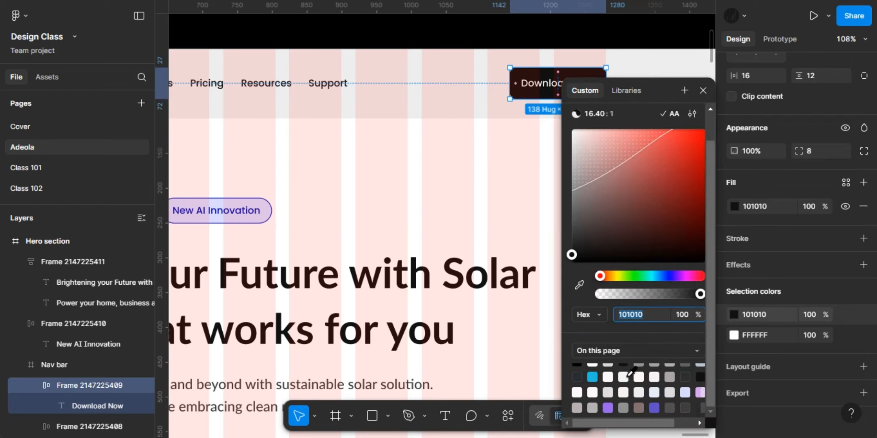
{"action": "left_click", "coordinate": [654, 404]}
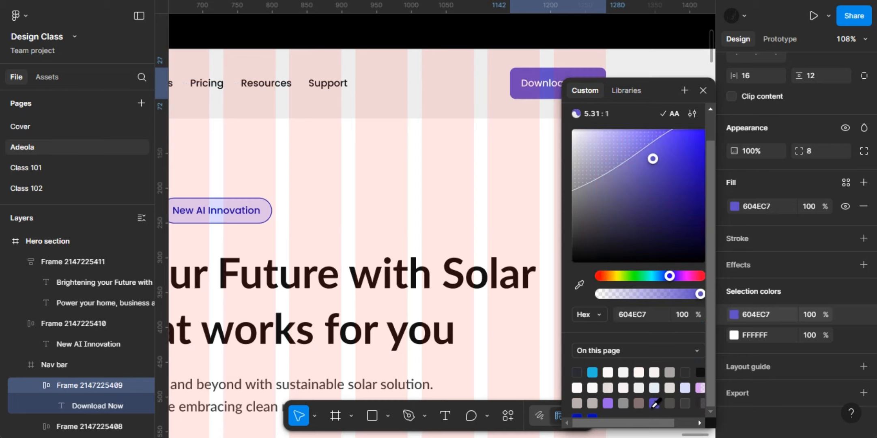
{"action": "scroll", "coordinate": [625, 404], "scroll_direction": "down", "scroll_amount": 1}
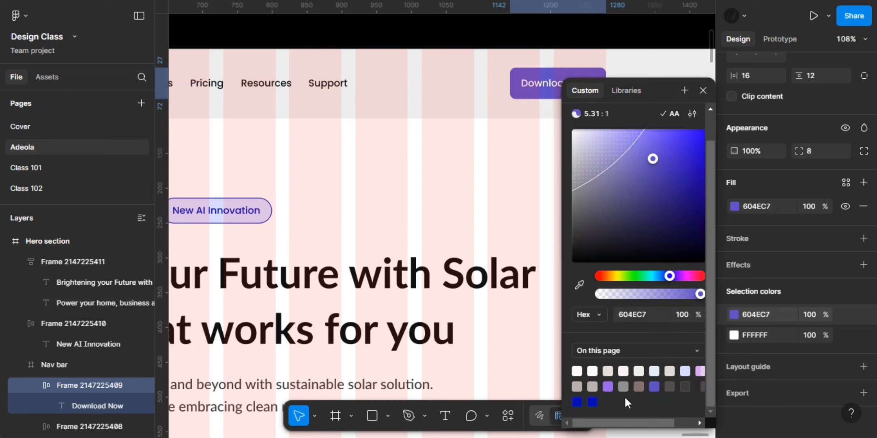
{"action": "left_click", "coordinate": [593, 402]}
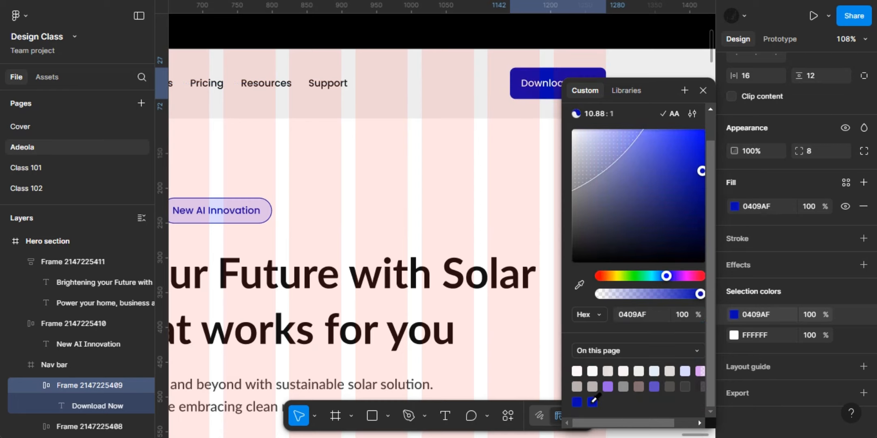
{"action": "left_click", "coordinate": [706, 91]}
Duplicate the blue "Download Now" button and place the copy centred beneath the supporting paragraph.
{"action": "scroll", "coordinate": [557, 98], "scroll_direction": "down", "scroll_amount": 6}
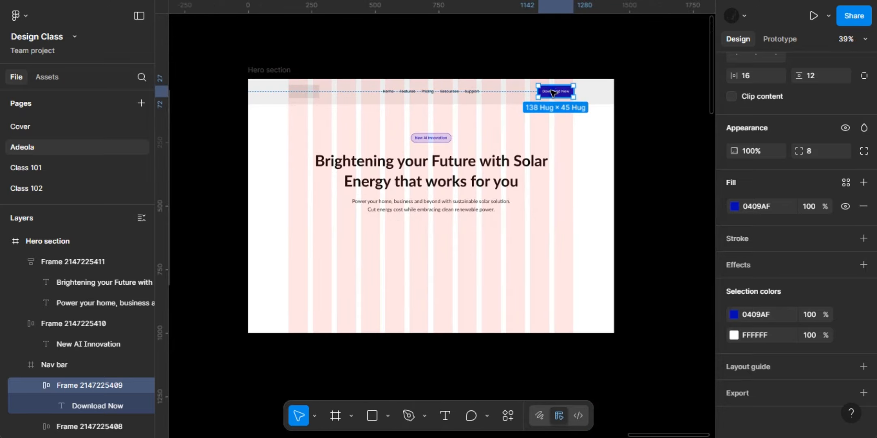
{"action": "left_click_drag", "start_coordinate": [556, 91], "coordinate": [423, 229]}
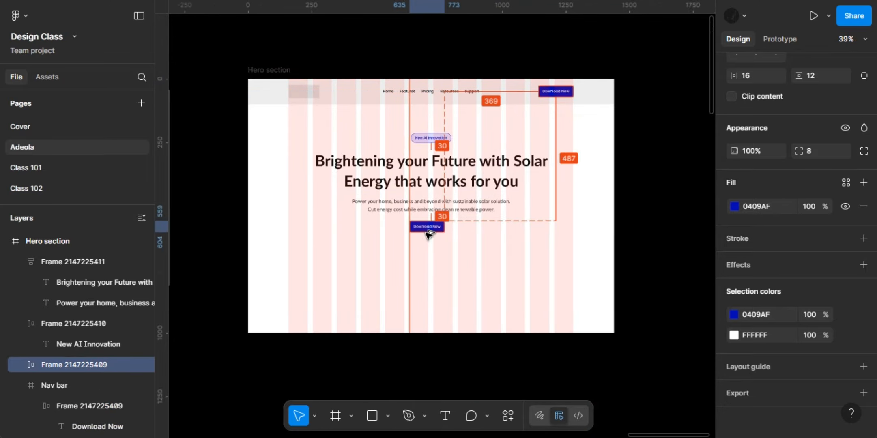
{"action": "scroll", "coordinate": [426, 233], "scroll_direction": "up", "scroll_amount": 3}
{"action": "scroll", "coordinate": [427, 236], "scroll_direction": "up", "scroll_amount": 5}
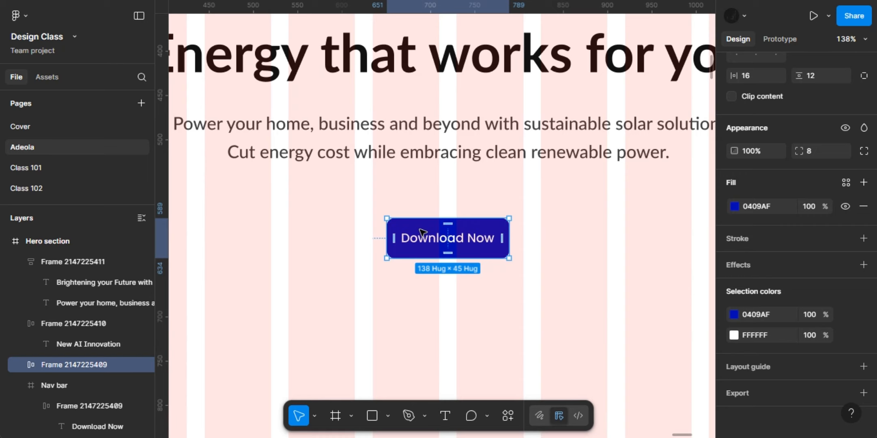
Replace the duplicated button's label with "Discover the Possibilites" and select the button frame.
{"action": "left_click", "coordinate": [448, 242]}
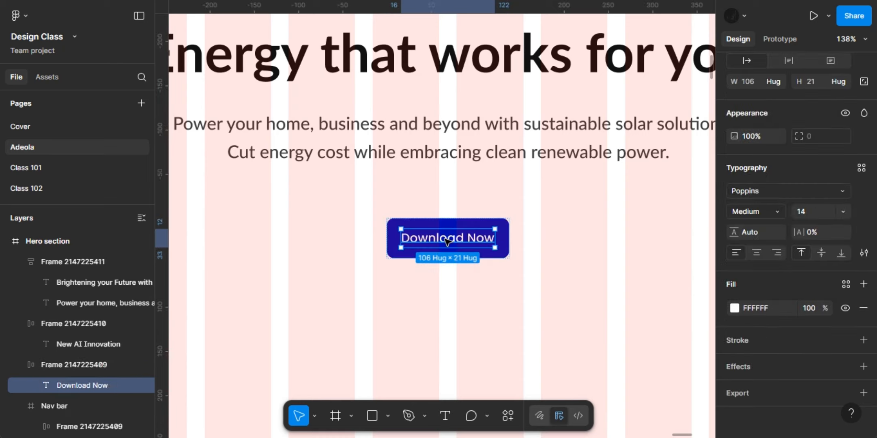
{"action": "key", "text": "Return"}
{"action": "type", "text": "Dis"}
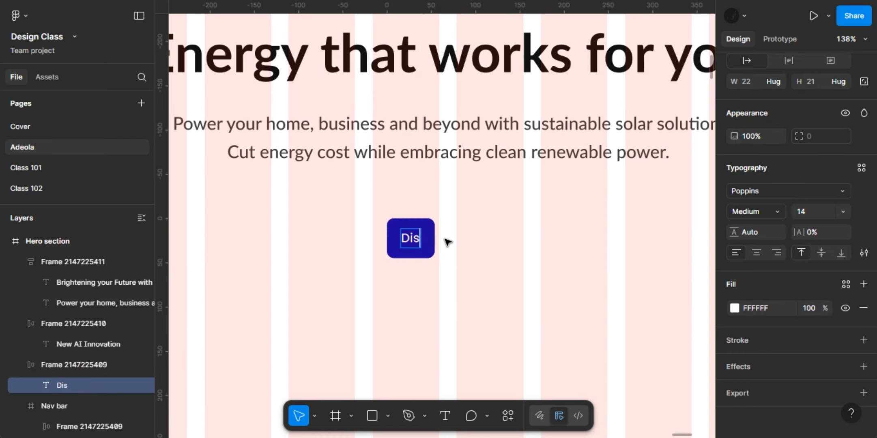
{"action": "type", "text": "cover the "}
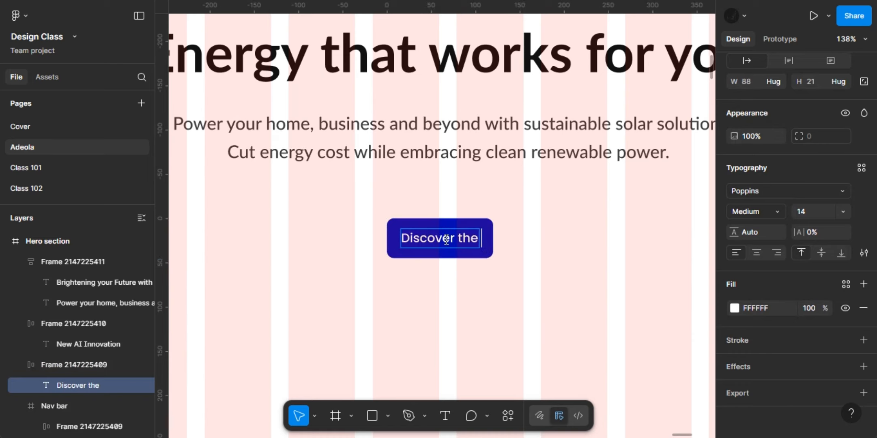
{"action": "type", "text": "Possib"}
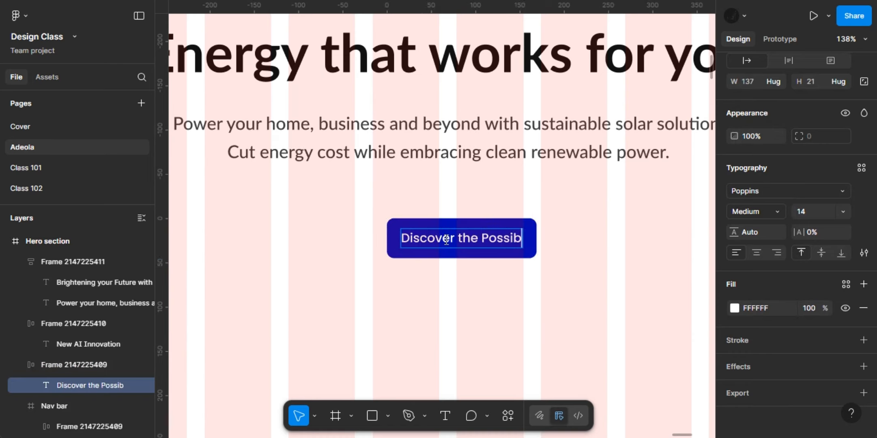
{"action": "type", "text": "ilites"}
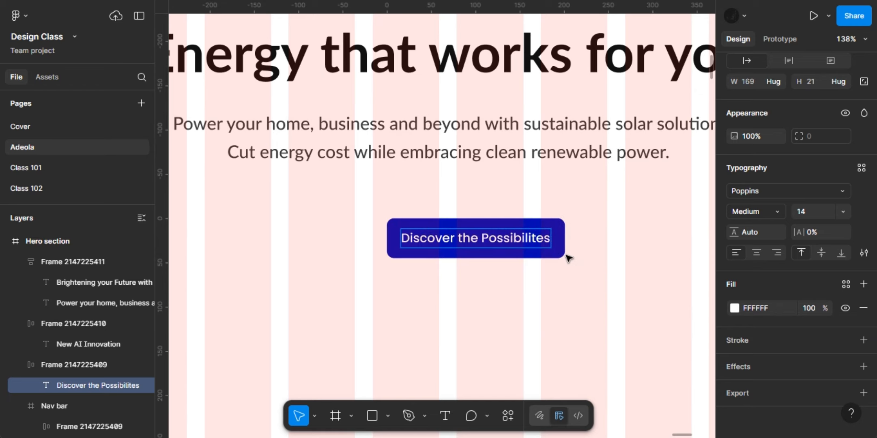
{"action": "key", "text": "Escape"}
{"action": "key", "text": "Escape"}
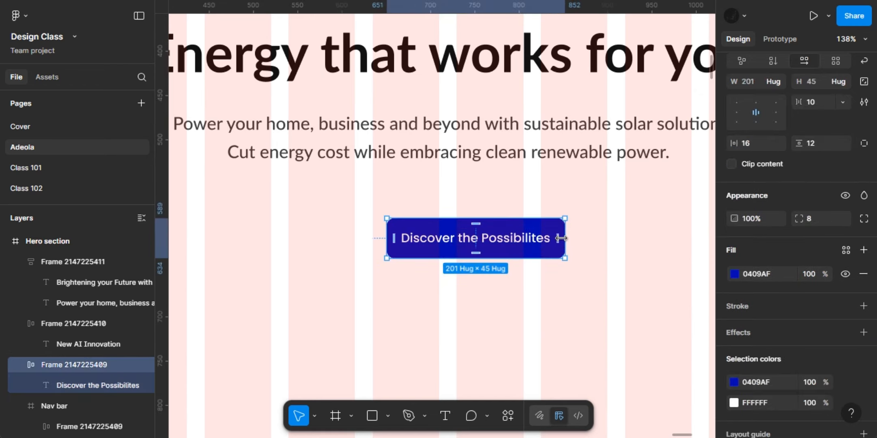
{"action": "scroll", "coordinate": [564, 241], "scroll_direction": "down", "scroll_amount": 5}
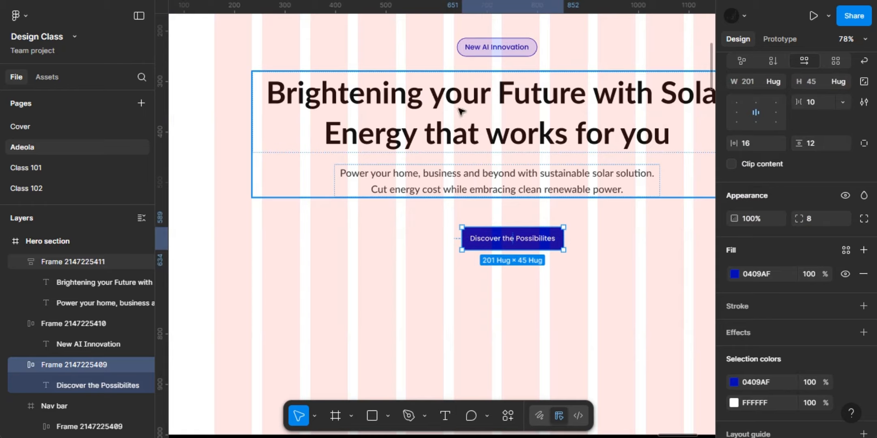
{"action": "scroll", "coordinate": [572, 185], "scroll_direction": "up", "scroll_amount": 5}
{"action": "scroll", "coordinate": [572, 185], "scroll_direction": "right", "scroll_amount": 3}
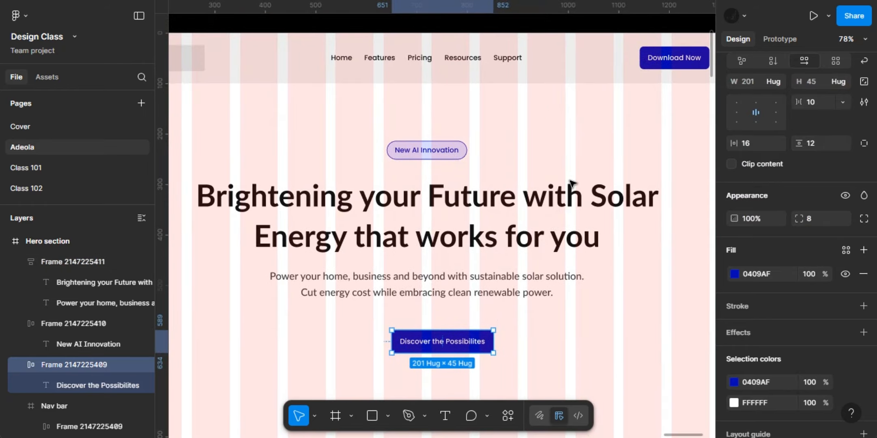
{"action": "scroll", "coordinate": [572, 184], "scroll_direction": "left", "scroll_amount": 3}
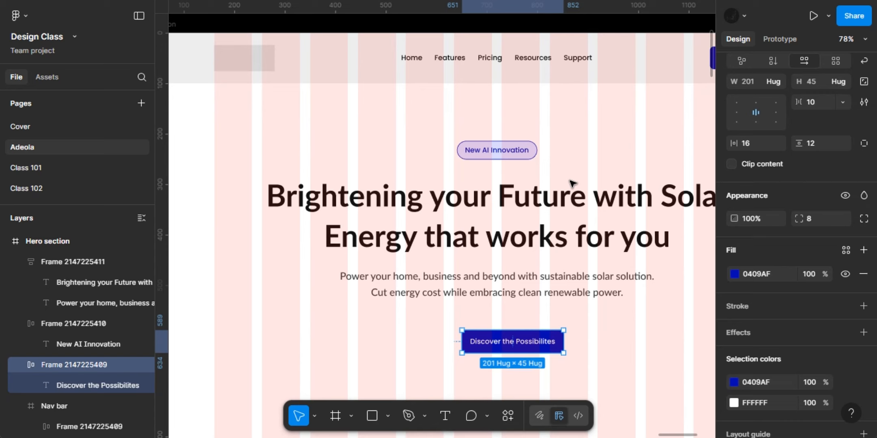
{"action": "scroll", "coordinate": [572, 183], "scroll_direction": "down", "scroll_amount": 3}
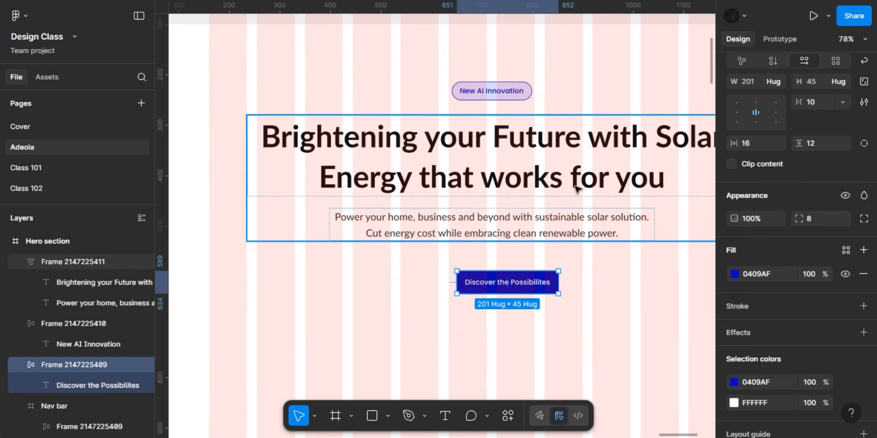
Set the "Discover the Possibilites" button's padding to 24 horizontally and 16 vertically.
{"action": "scroll", "coordinate": [497, 289], "scroll_direction": "up", "scroll_amount": 5}
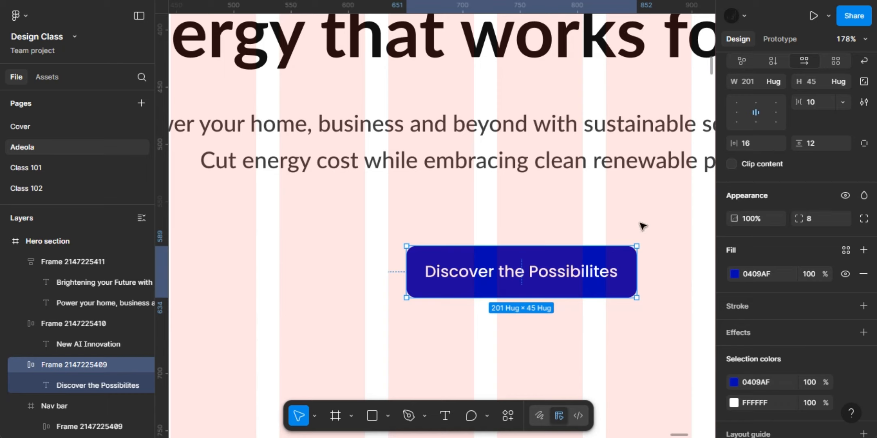
{"action": "left_click", "coordinate": [757, 141]}
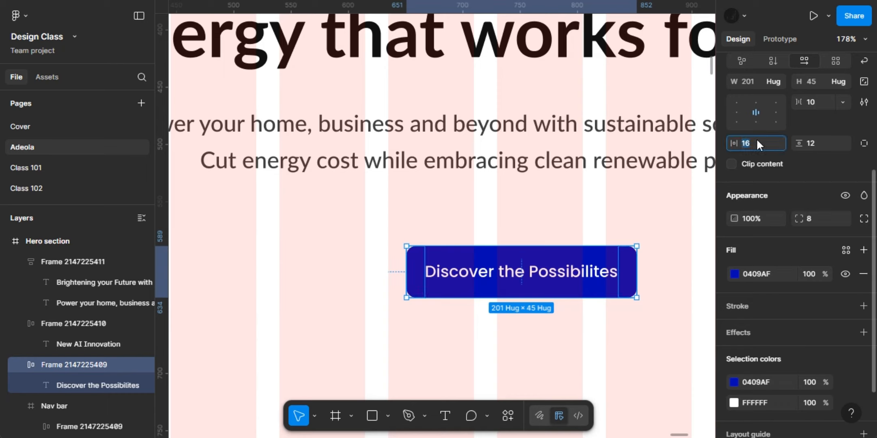
{"action": "type", "text": "24"}
{"action": "left_click", "coordinate": [814, 143]}
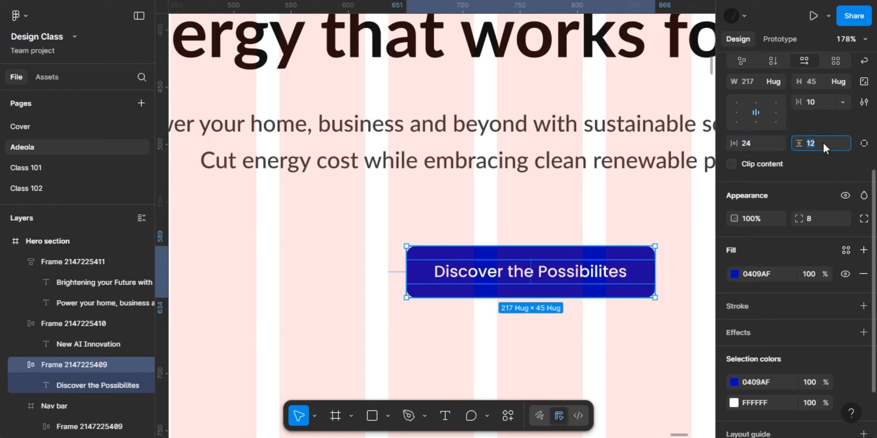
{"action": "type", "text": "6"}
{"action": "key", "text": "Return"}
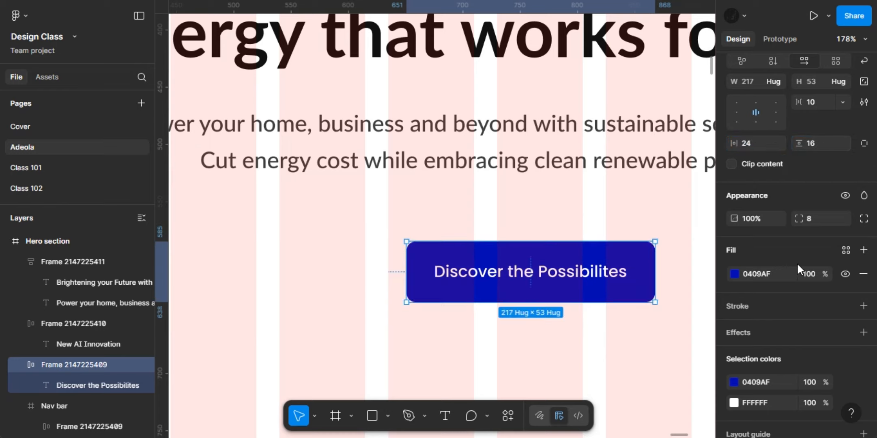
Set the corner radius of the "Discover the Possibilites" button to 12.
{"action": "left_click", "coordinate": [813, 218]}
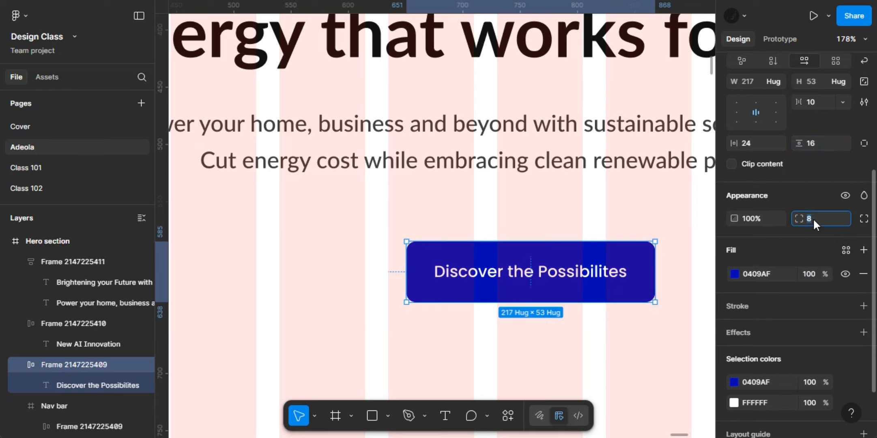
{"action": "type", "text": "12"}
{"action": "key", "text": "Return"}
Combine the headline text group and the "Discover the Possibilites" button in a vertical auto layout with a gap of 40.
{"action": "scroll", "coordinate": [552, 241], "scroll_direction": "down", "scroll_amount": 5}
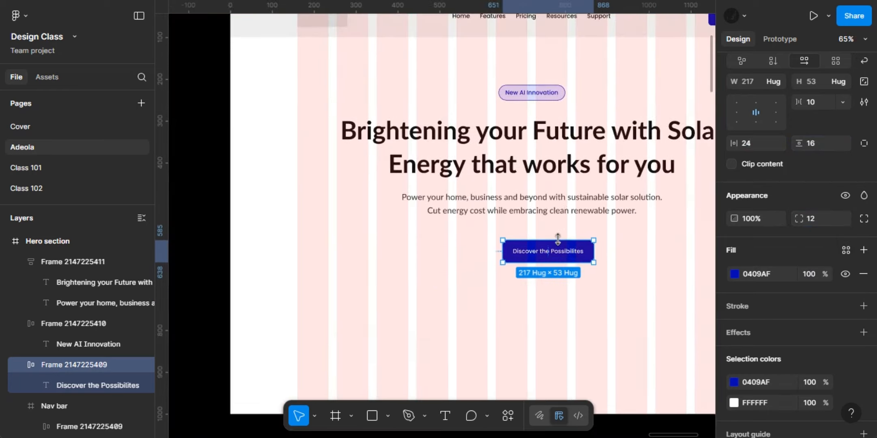
{"action": "left_click", "coordinate": [550, 240], "text": "shift"}
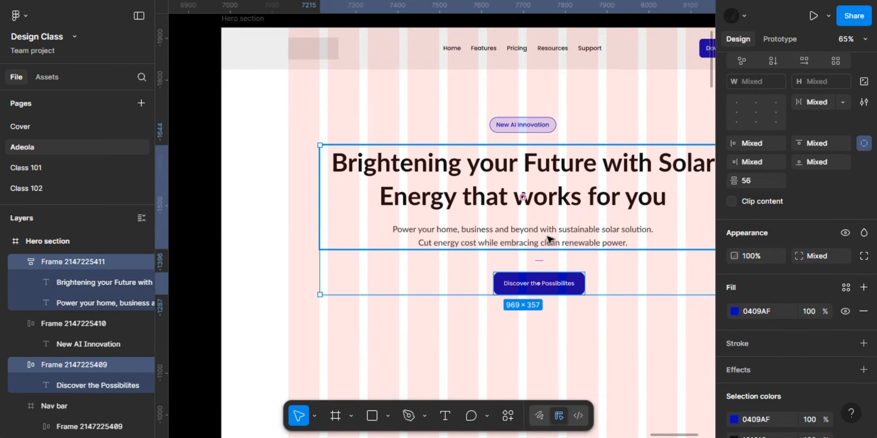
{"action": "key", "text": "shift+a"}
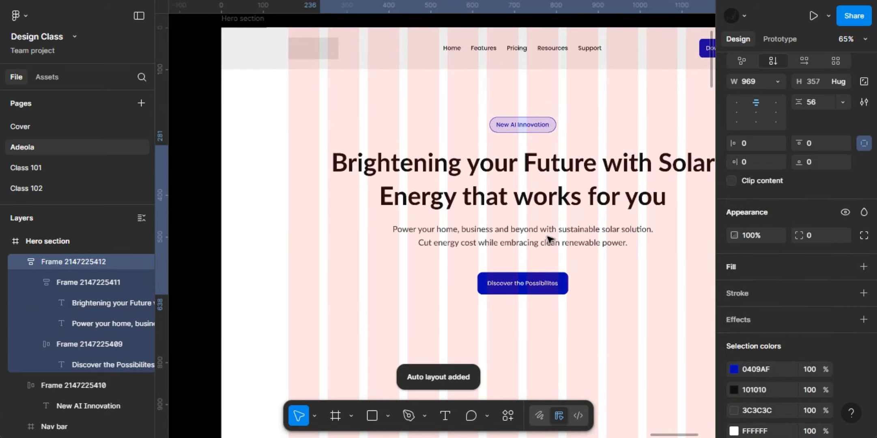
{"action": "left_click", "coordinate": [821, 168]}
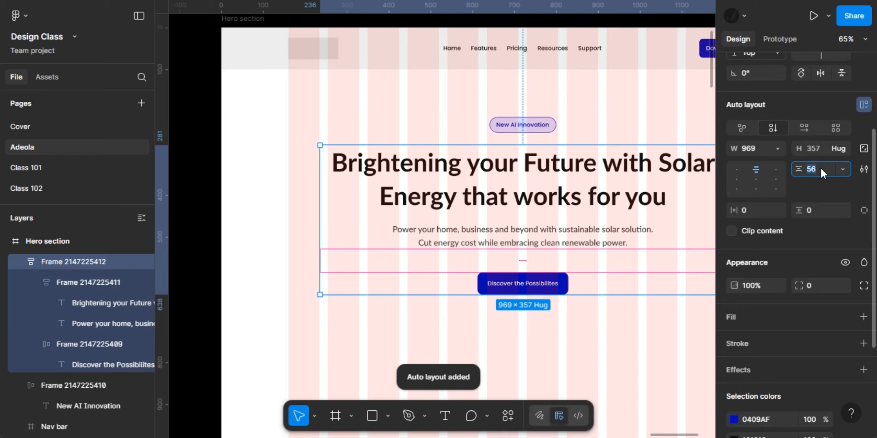
{"action": "type", "text": "40"}
{"action": "key", "text": "Return"}
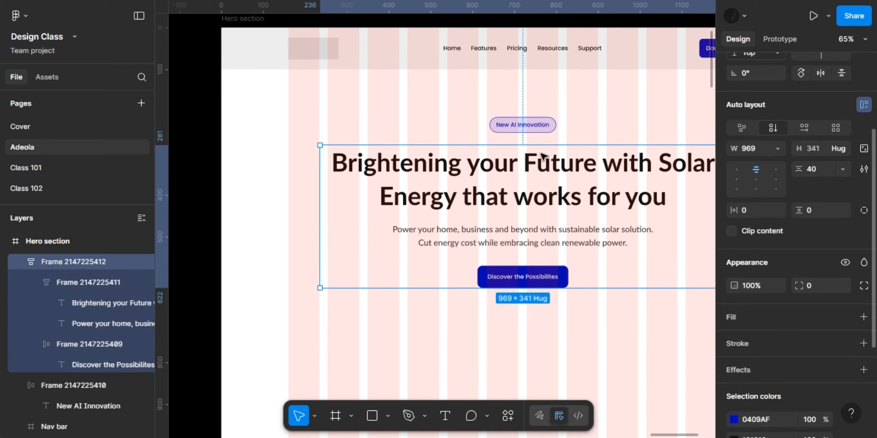
Wrap the "New AI Innovation" badge and the headline-and-button group in an auto layout with a gap of 24.
{"action": "double_click", "coordinate": [556, 196]}
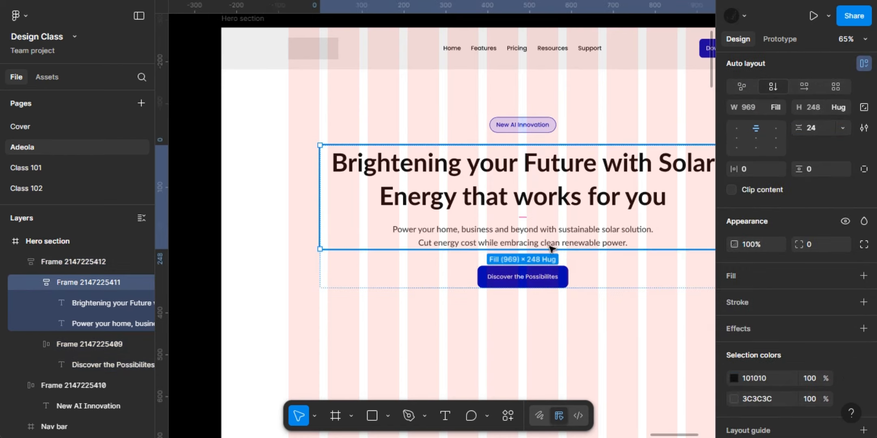
{"action": "left_click", "coordinate": [583, 264]}
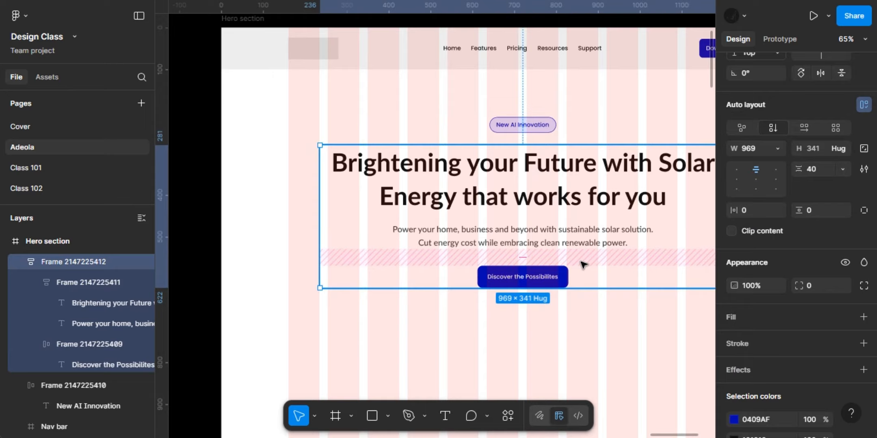
{"action": "scroll", "coordinate": [583, 265], "scroll_direction": "right", "scroll_amount": 3}
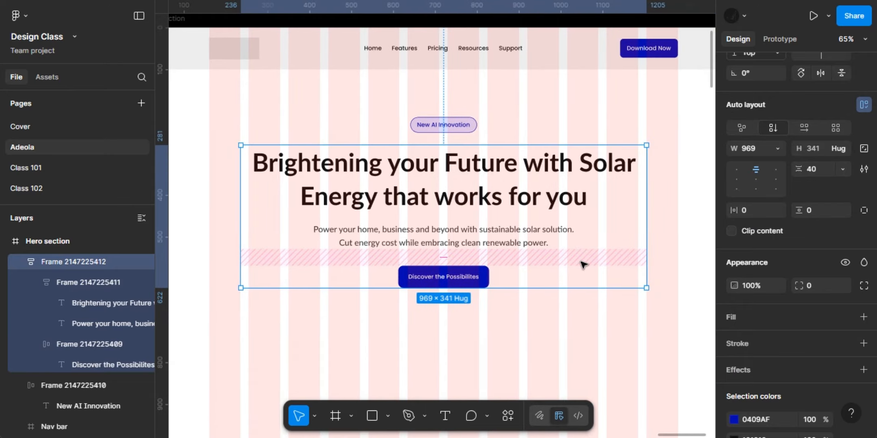
{"action": "left_click", "coordinate": [454, 119], "text": "shift"}
{"action": "key", "text": "shift+a"}
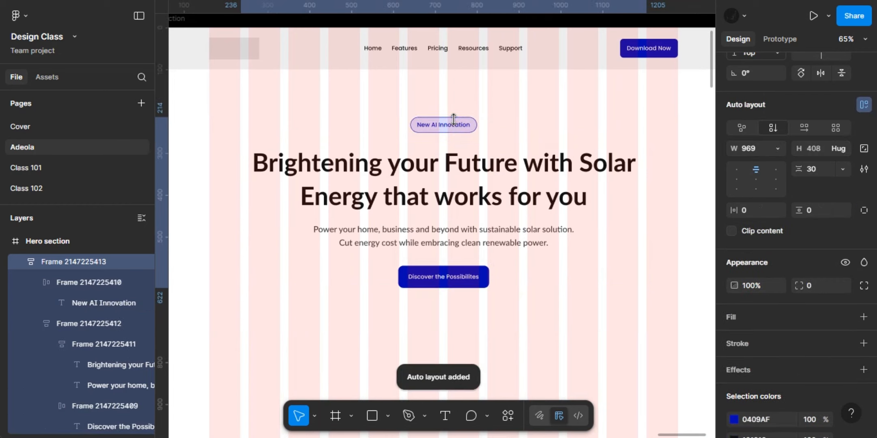
{"action": "left_click", "coordinate": [823, 166]}
{"action": "key", "text": "Return"}
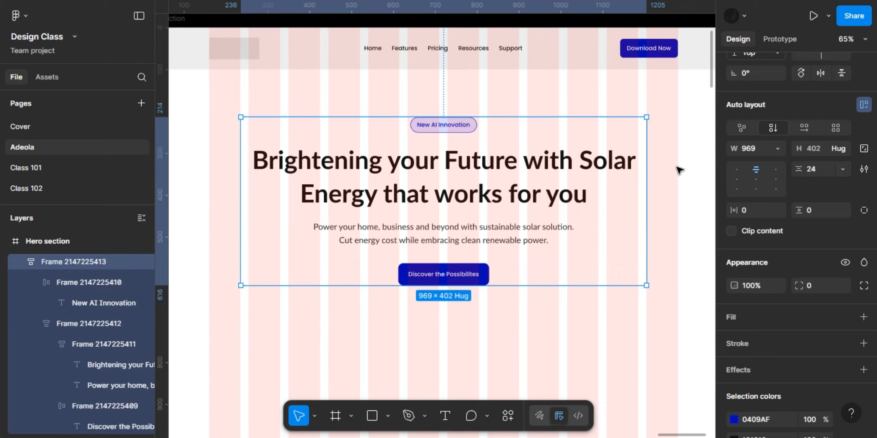
Align the combined hero content group to the horizontal centre of the Hero section frame.
{"action": "scroll", "coordinate": [680, 169], "scroll_direction": "down", "scroll_amount": 5}
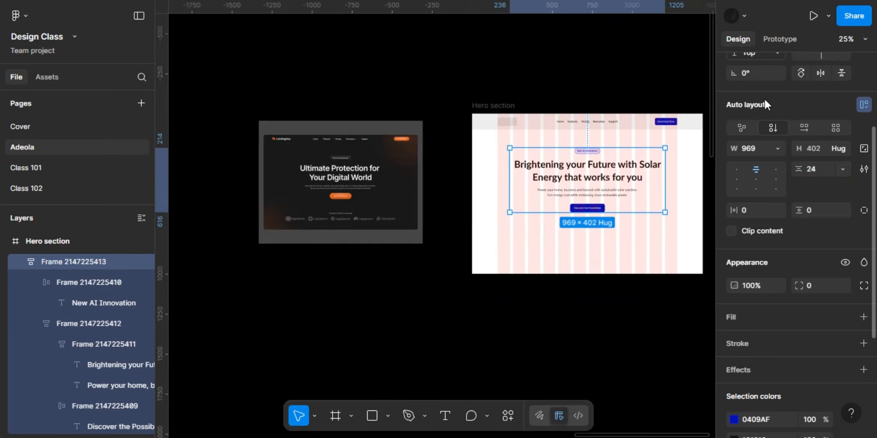
{"action": "scroll", "coordinate": [771, 121], "scroll_direction": "up", "scroll_amount": 3}
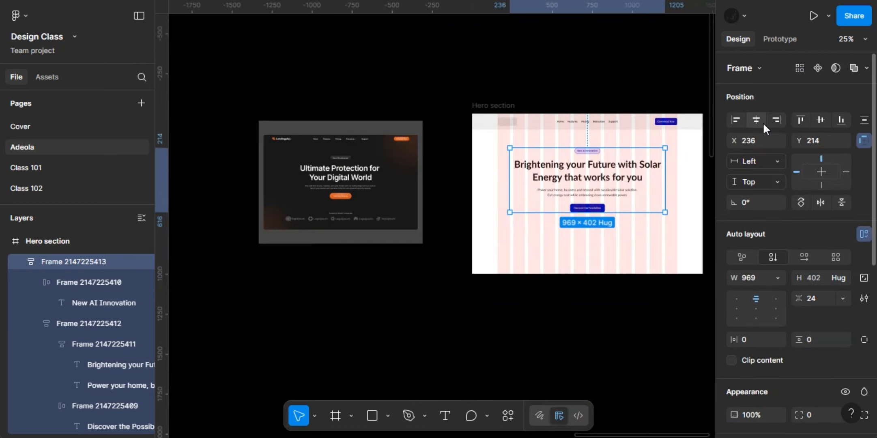
{"action": "left_click", "coordinate": [763, 122]}
{"action": "scroll", "coordinate": [611, 179], "scroll_direction": "right", "scroll_amount": 3}
{"action": "scroll", "coordinate": [611, 179], "scroll_direction": "down", "scroll_amount": 2}
{"action": "scroll", "coordinate": [611, 179], "scroll_direction": "left", "scroll_amount": 1}
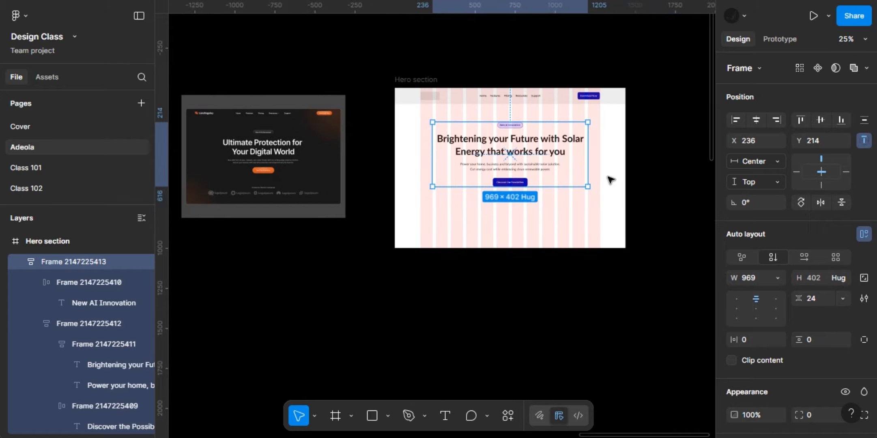
Hide the 12-column layout guide on the Hero section frame and review the layout without it.
{"action": "left_click", "coordinate": [416, 81]}
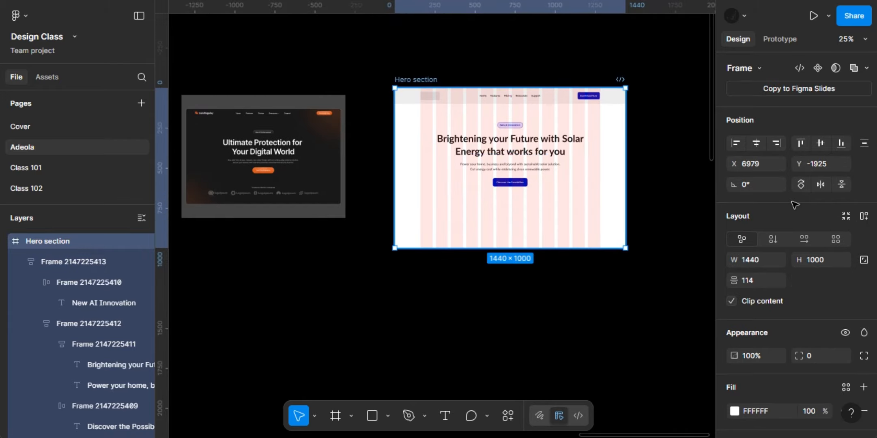
{"action": "scroll", "coordinate": [833, 312], "scroll_direction": "down", "scroll_amount": 5}
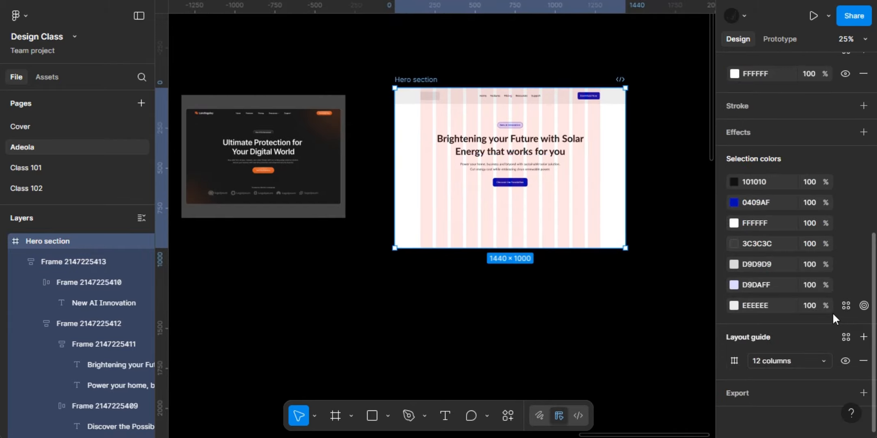
{"action": "left_click", "coordinate": [846, 360]}
{"action": "scroll", "coordinate": [530, 159], "scroll_direction": "up", "scroll_amount": 5}
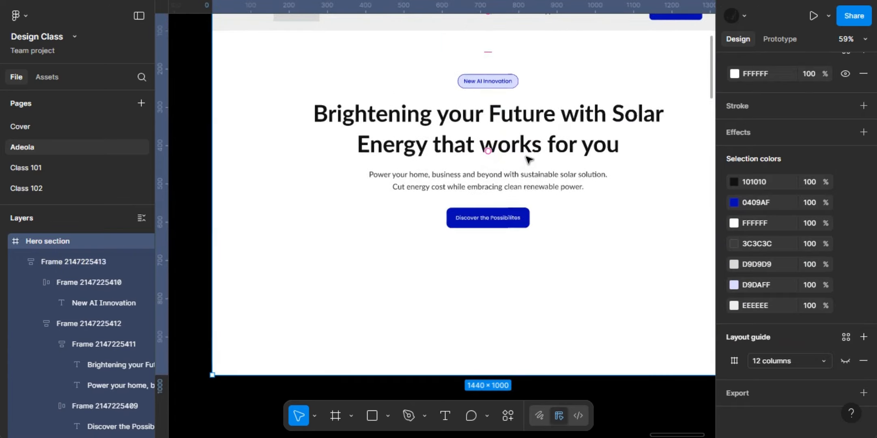
{"action": "scroll", "coordinate": [529, 160], "scroll_direction": "down", "scroll_amount": 2}
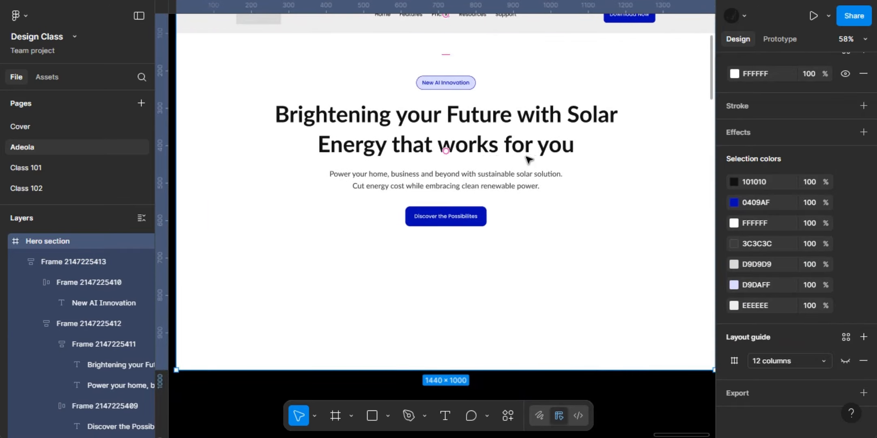
{"action": "scroll", "coordinate": [530, 160], "scroll_direction": "up", "scroll_amount": 2}
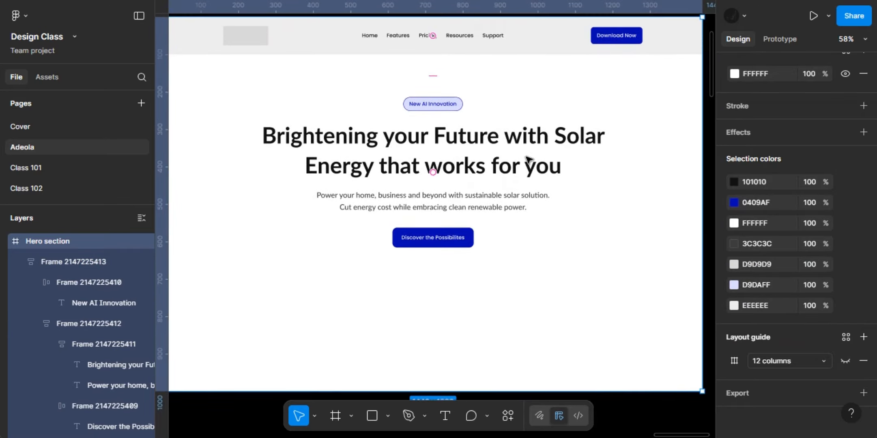
{"action": "scroll", "coordinate": [529, 159], "scroll_direction": "up", "scroll_amount": 1}
{"action": "left_click", "coordinate": [495, 150]}
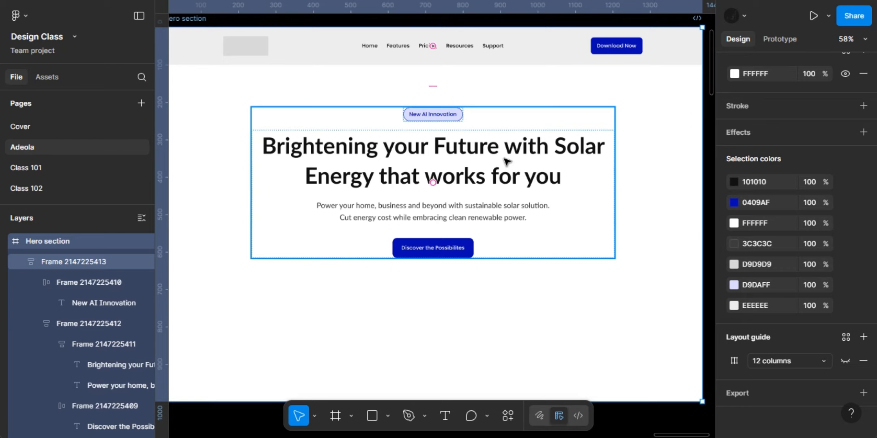
{"action": "scroll", "coordinate": [507, 162], "scroll_direction": "down", "scroll_amount": 3}
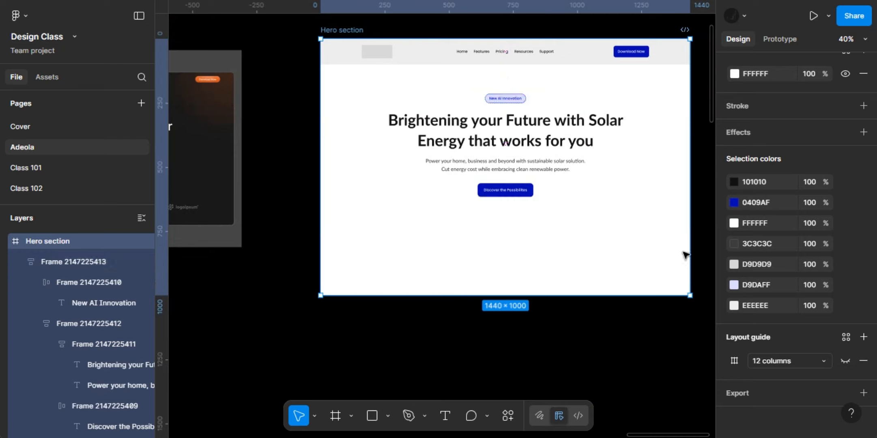
Draw a 1440 × 500 frame across the lower half of the Hero section and move the hero content group into it.
{"action": "left_click", "coordinate": [504, 168]}
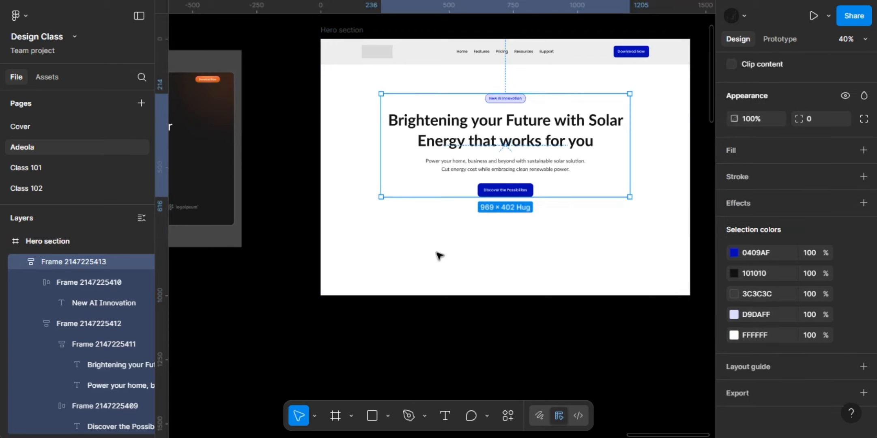
{"action": "left_click", "coordinate": [362, 378]}
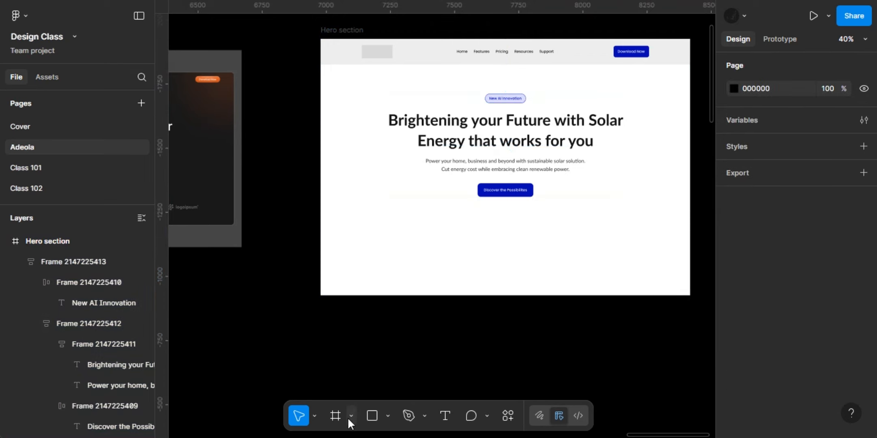
{"action": "left_click", "coordinate": [348, 418]}
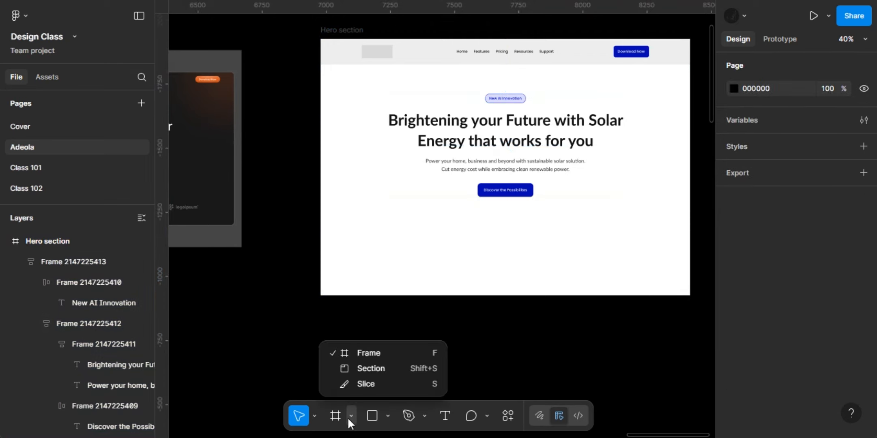
{"action": "left_click", "coordinate": [359, 352]}
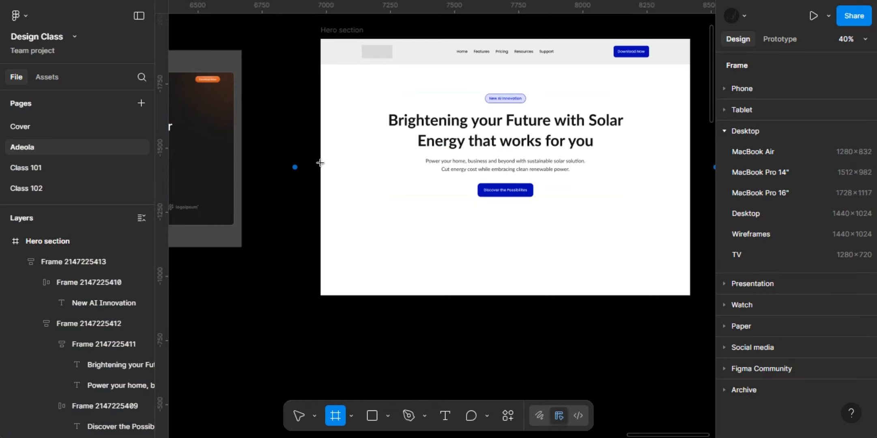
{"action": "mouse_move", "coordinate": [321, 168]}
{"action": "left_mouse_down"}
{"action": "mouse_move", "coordinate": [533, 266]}
{"action": "mouse_move", "coordinate": [702, 280]}
{"action": "mouse_move", "coordinate": [593, 280]}
{"action": "mouse_move", "coordinate": [597, 296]}
{"action": "left_mouse_up"}
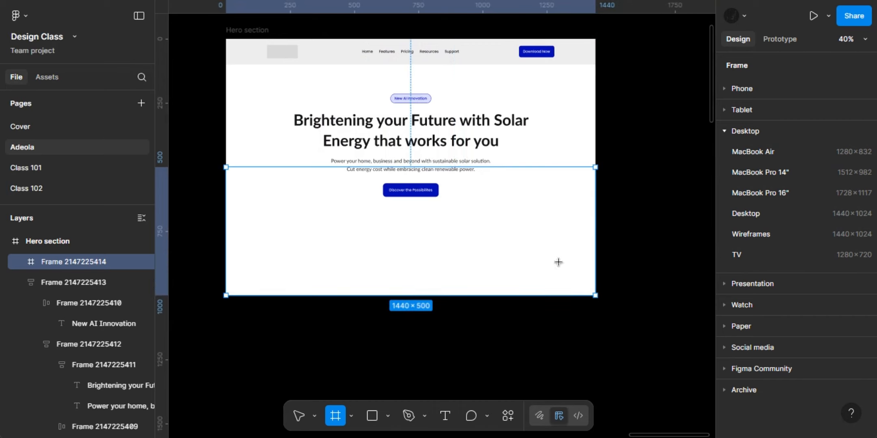
{"action": "left_click_drag", "start_coordinate": [449, 141], "coordinate": [443, 219]}
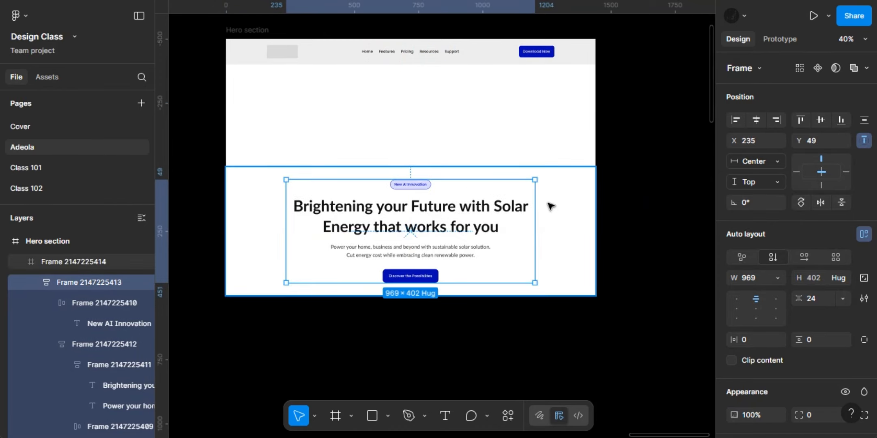
Move the content frame up beneath the nav bar and set the vertical spacing between the two to 0.
{"action": "left_click", "coordinate": [553, 204]}
{"action": "left_click_drag", "start_coordinate": [550, 131], "coordinate": [551, 112]}
{"action": "scroll", "coordinate": [447, 79], "scroll_direction": "up", "scroll_amount": 1}
{"action": "left_click", "coordinate": [448, 80], "text": "shift"}
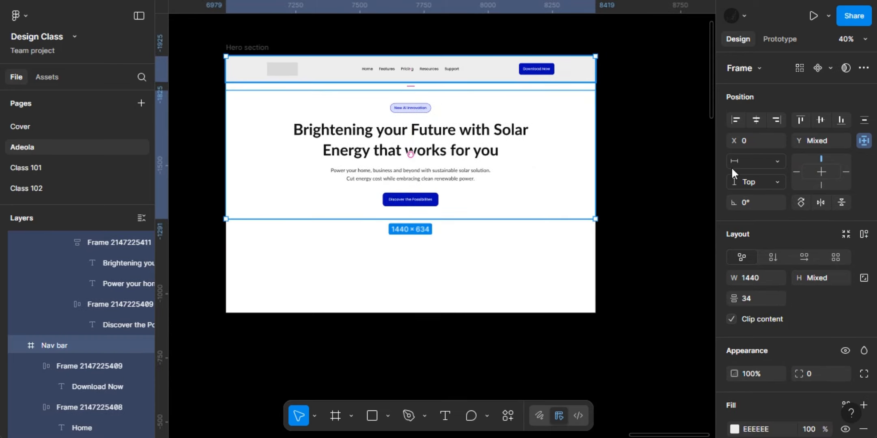
{"action": "left_click", "coordinate": [757, 298]}
{"action": "type", "text": "0"}
{"action": "key", "text": "Return"}
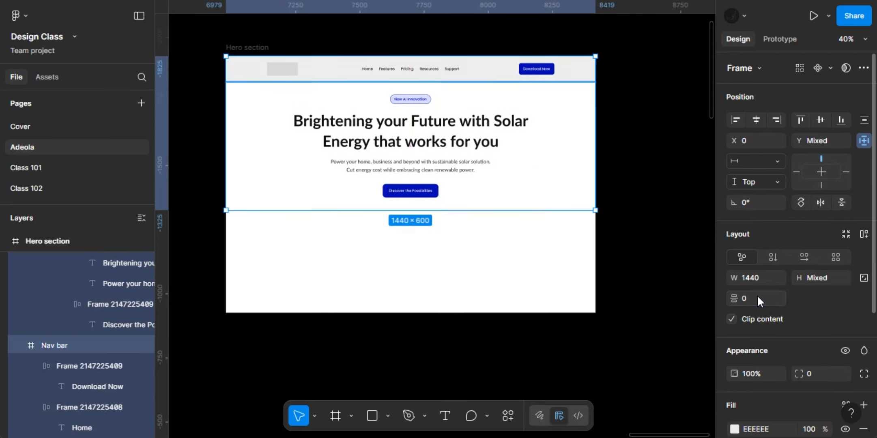
Extend the content frame beneath the nav bar downward and set its height to 600.
{"action": "left_click", "coordinate": [481, 194]}
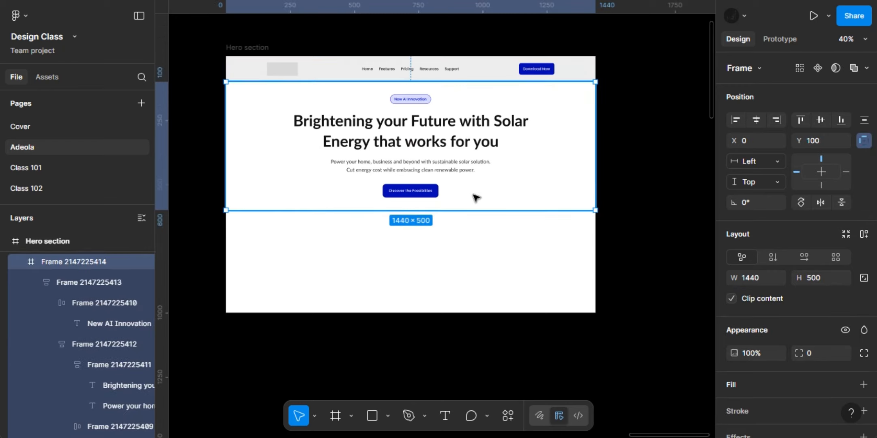
{"action": "left_click_drag", "start_coordinate": [448, 211], "coordinate": [448, 257]}
{"action": "left_click", "coordinate": [822, 281]}
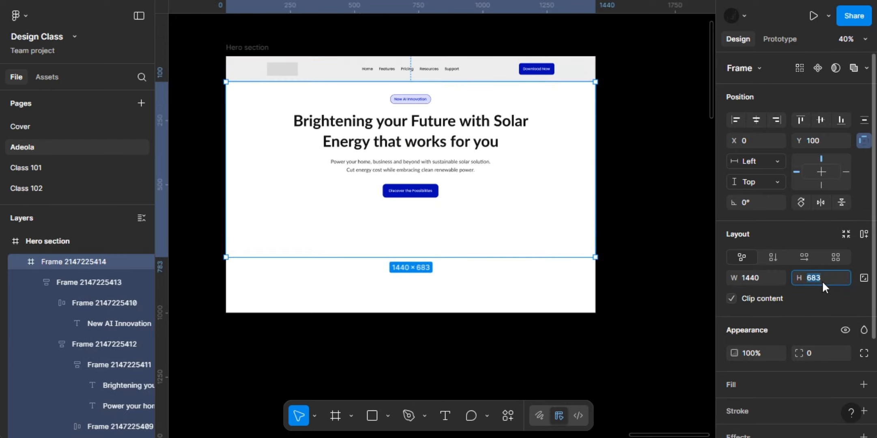
{"action": "type", "text": "600"}
{"action": "key", "text": "Return"}
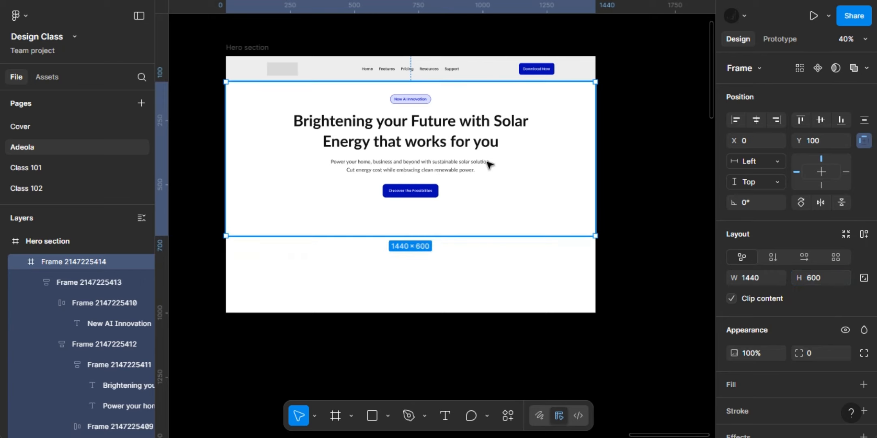
Centre the hero content group horizontally and vertically within its 1440 × 600 frame.
{"action": "double_click", "coordinate": [489, 165]}
{"action": "left_click", "coordinate": [758, 120]}
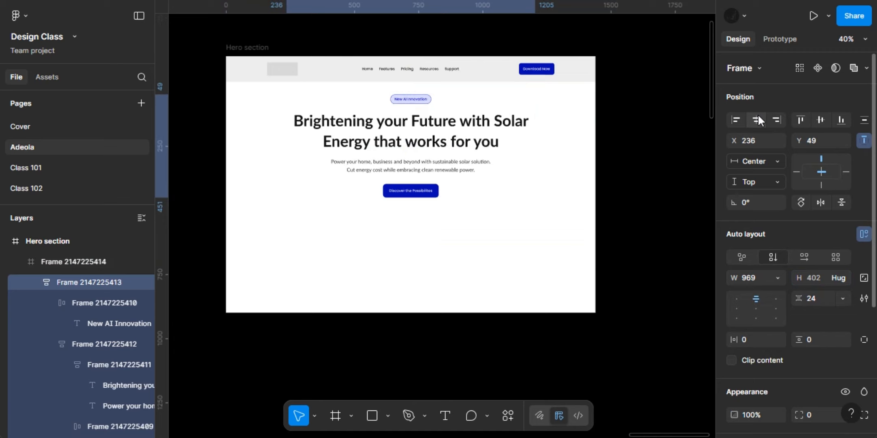
{"action": "left_click", "coordinate": [819, 122]}
{"action": "left_click", "coordinate": [580, 144]}
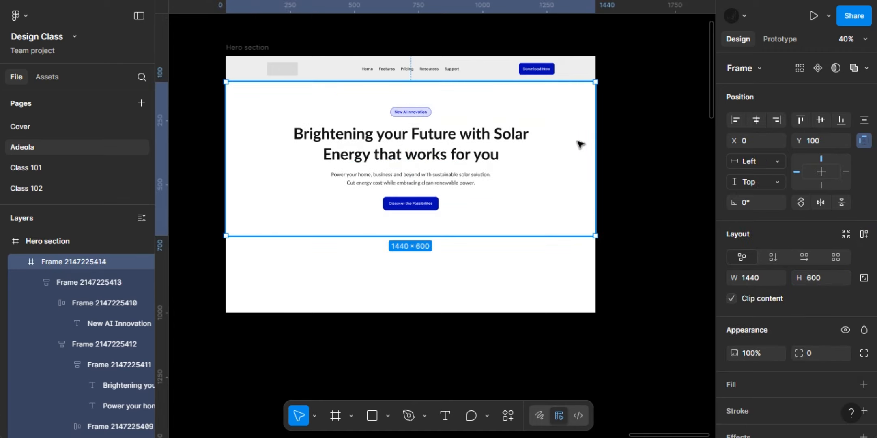
{"action": "scroll", "coordinate": [580, 144], "scroll_direction": "left", "scroll_amount": 5}
{"action": "scroll", "coordinate": [580, 144], "scroll_direction": "up", "scroll_amount": 2}
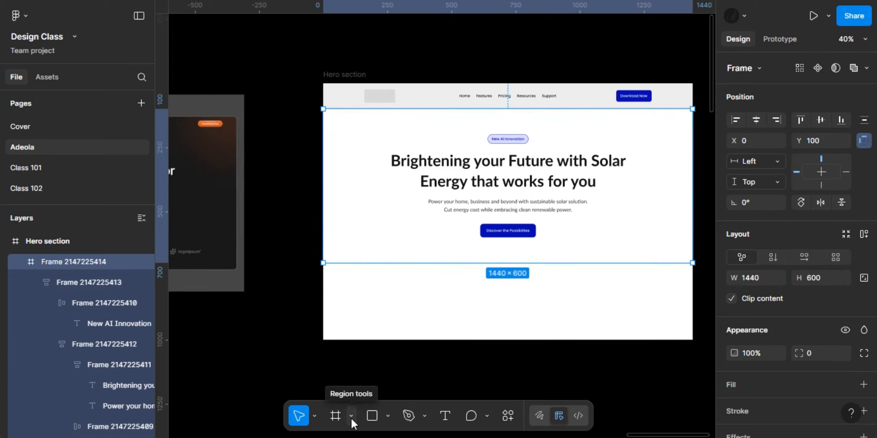
{"action": "left_click", "coordinate": [355, 75]}
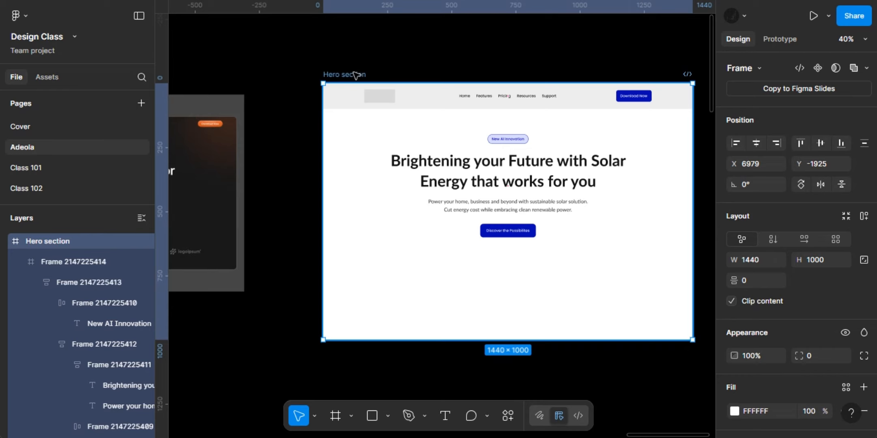
{"action": "left_click", "coordinate": [356, 155]}
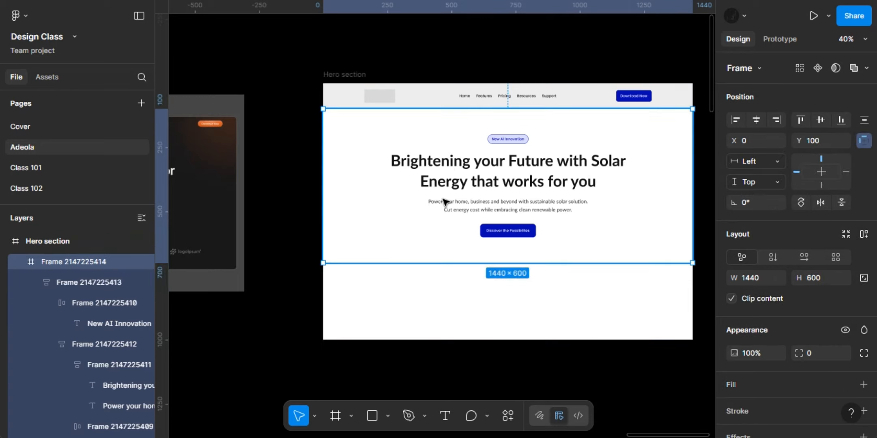
{"action": "scroll", "coordinate": [401, 188], "scroll_direction": "down", "scroll_amount": 5}
{"action": "left_click_drag", "start_coordinate": [401, 189], "coordinate": [375, 224]}
{"action": "scroll", "coordinate": [402, 147], "scroll_direction": "up", "scroll_amount": 3}
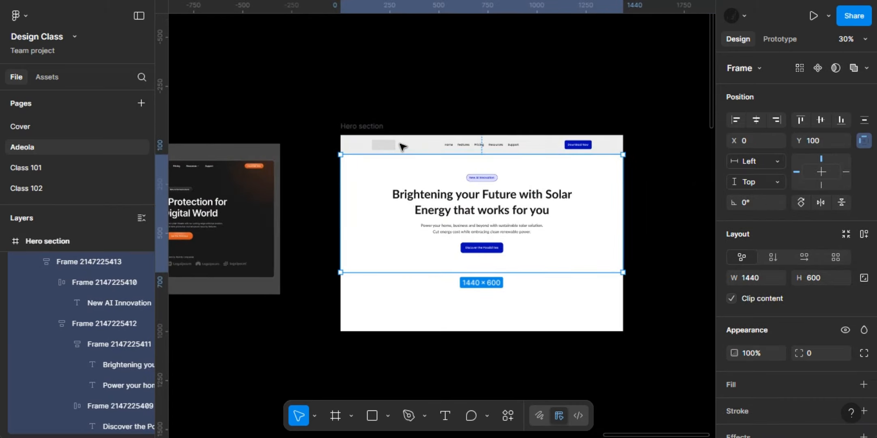
Try moving the nav bar out above the Hero section frame, and undo the move.
{"action": "left_click", "coordinate": [401, 146]}
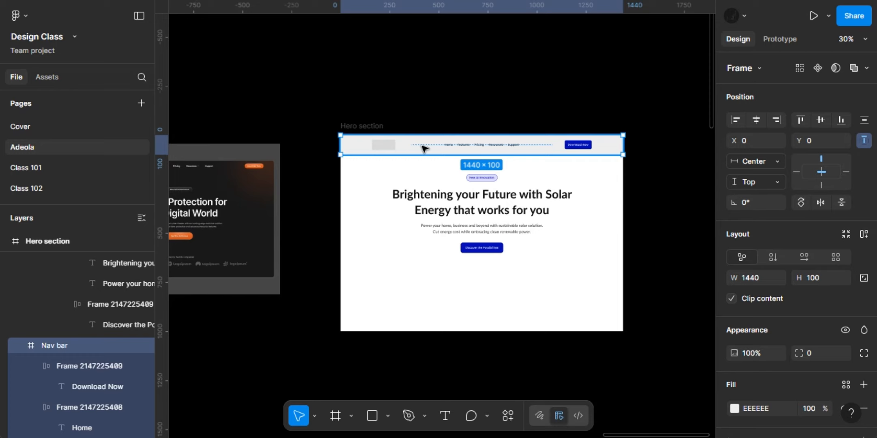
{"action": "left_click_drag", "start_coordinate": [422, 148], "coordinate": [423, 86]}
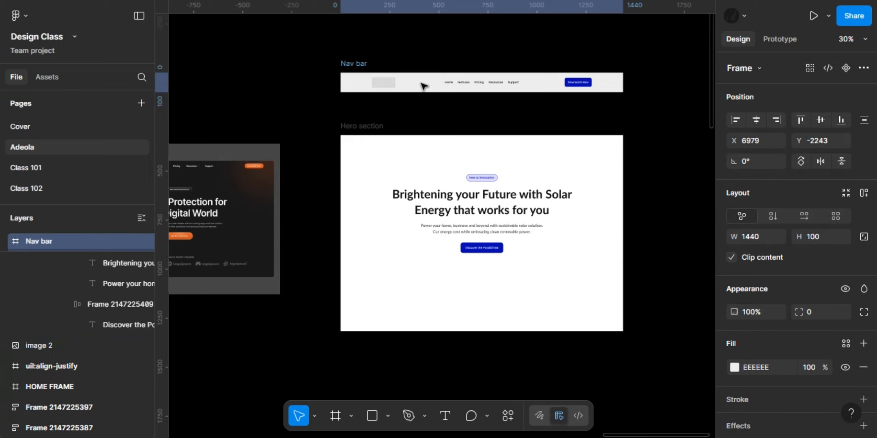
{"action": "key", "text": "ctrl+z"}
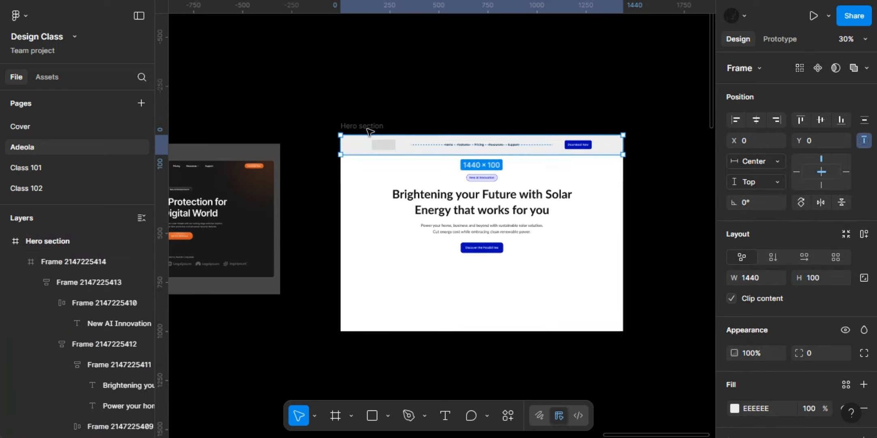
Duplicate the whole Hero section frame directly below the original and delete the copy.
{"action": "left_click", "coordinate": [371, 127]}
{"action": "scroll", "coordinate": [370, 97], "scroll_direction": "down", "scroll_amount": 5}
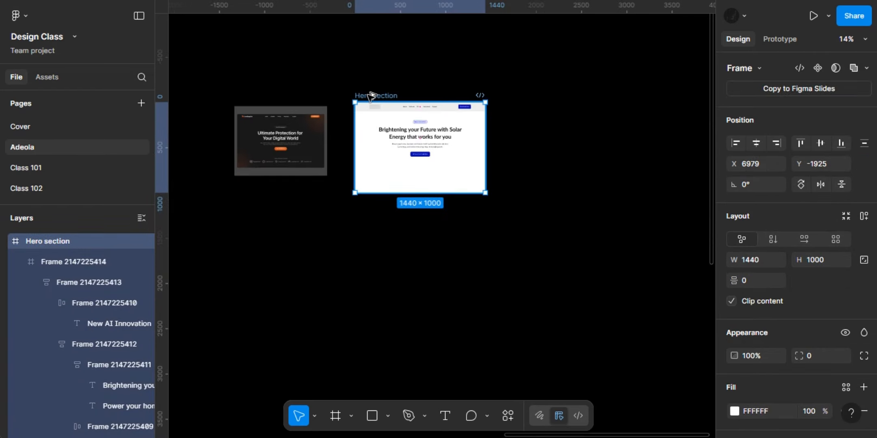
{"action": "key", "text": "ctrl+d"}
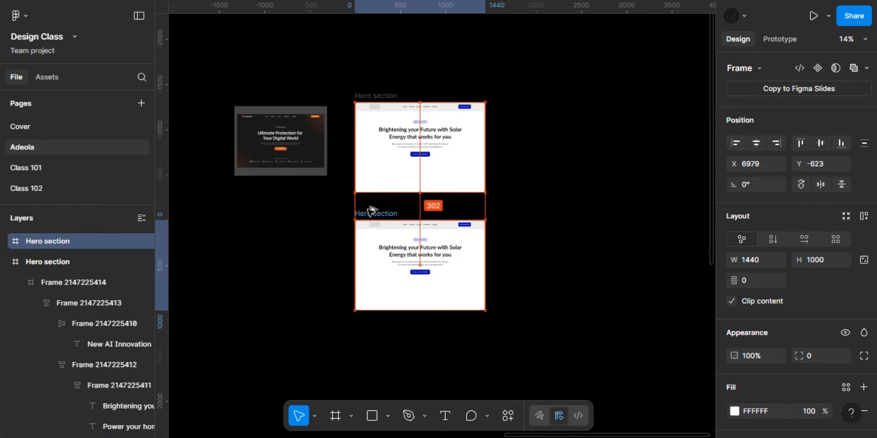
{"action": "left_click_drag", "start_coordinate": [371, 210], "coordinate": [371, 210]}
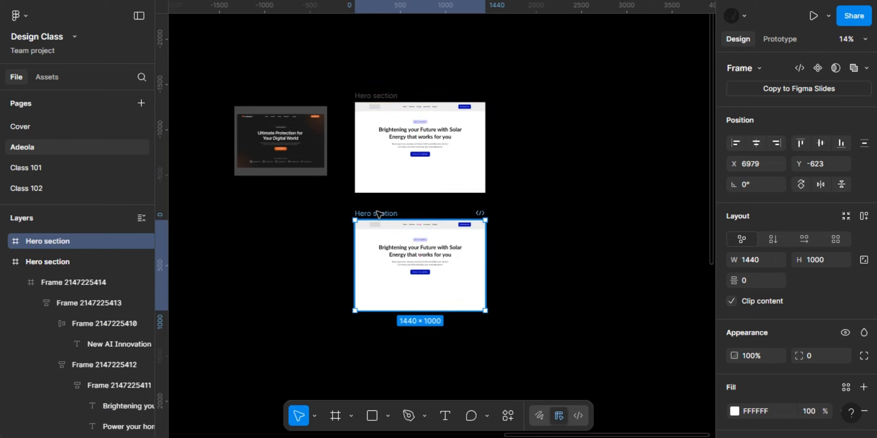
{"action": "scroll", "coordinate": [376, 212], "scroll_direction": "up", "scroll_amount": 5}
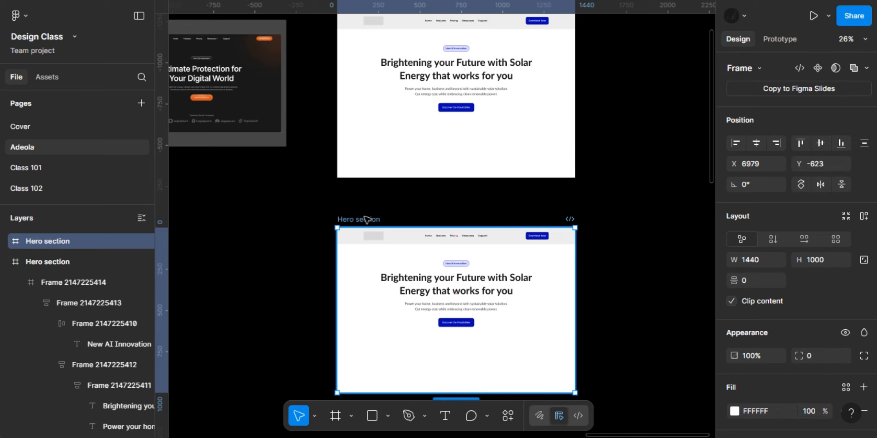
{"action": "key", "text": "Delete"}
Extend the content frame beneath the nav bar downward and set its height to 680.
{"action": "scroll", "coordinate": [519, 136], "scroll_direction": "up", "scroll_amount": 3}
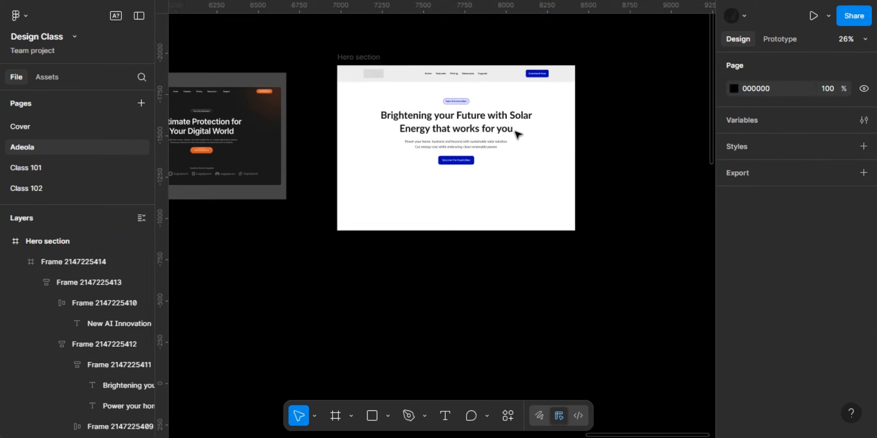
{"action": "left_click", "coordinate": [478, 142]}
{"action": "scroll", "coordinate": [478, 142], "scroll_direction": "up", "scroll_amount": 3, "text": "ctrl"}
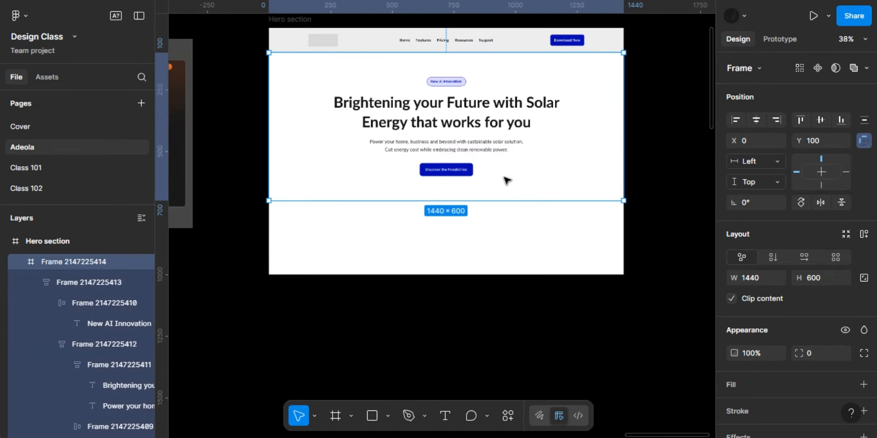
{"action": "left_click_drag", "start_coordinate": [510, 202], "coordinate": [513, 221]}
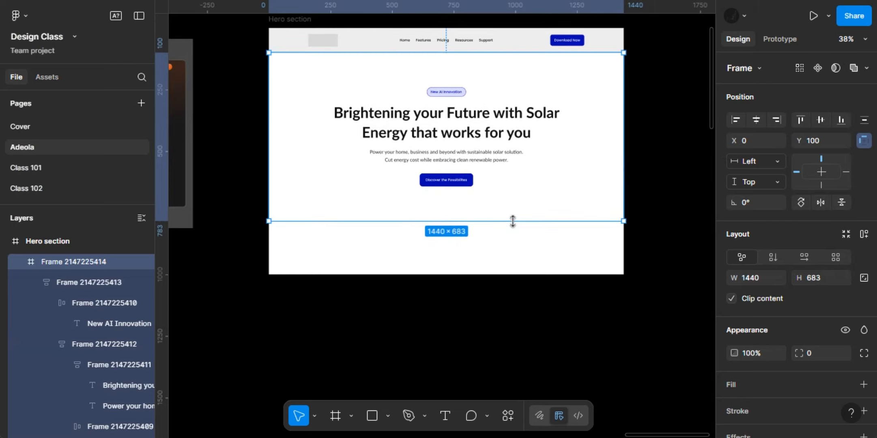
{"action": "left_click", "coordinate": [826, 279]}
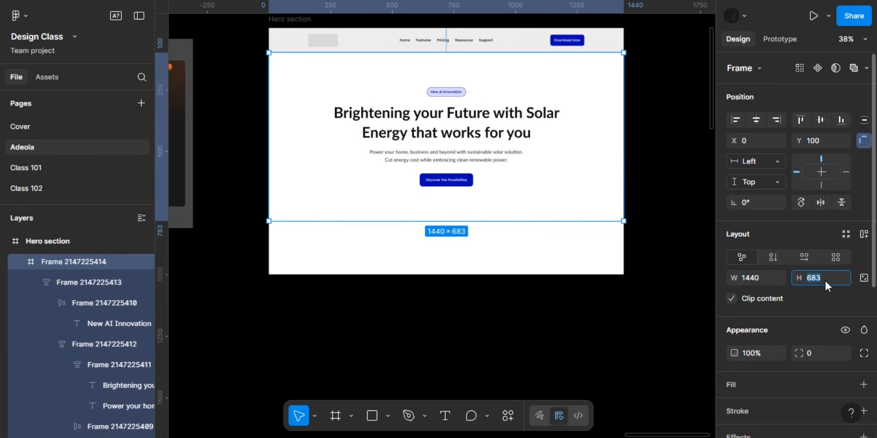
{"action": "key", "text": "Down"}
{"action": "key", "text": "Down"}
{"action": "key", "text": "Down"}
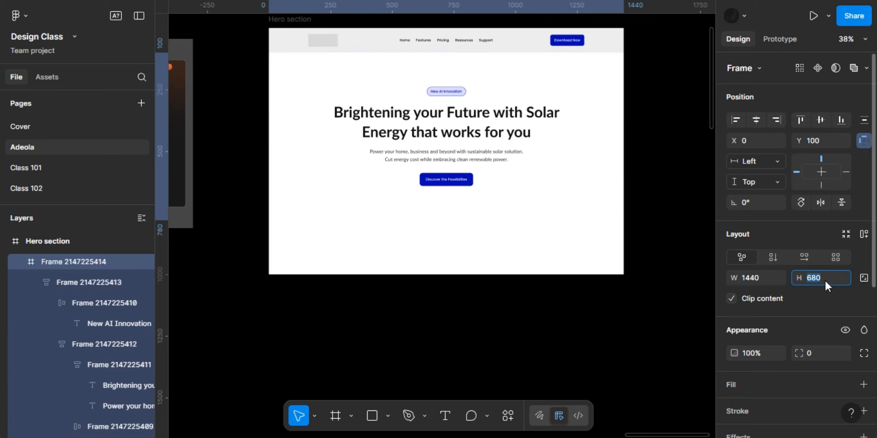
Set the Hero section frame's height to 800.
{"action": "scroll", "coordinate": [449, 209], "scroll_direction": "up", "scroll_amount": 2}
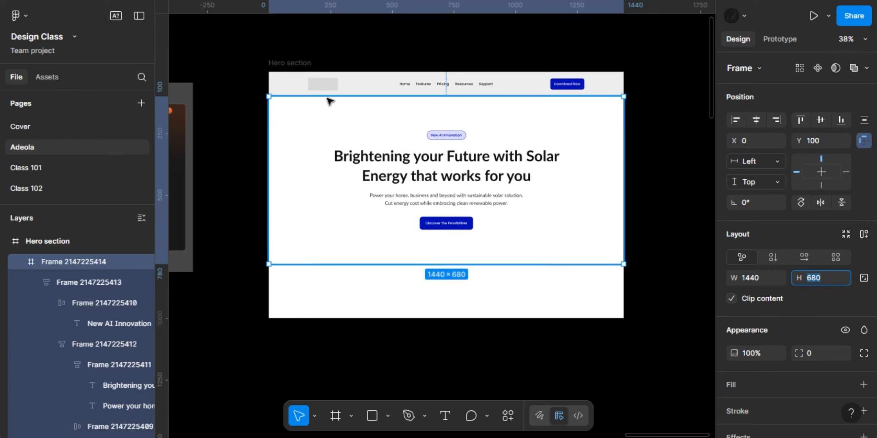
{"action": "left_click", "coordinate": [304, 65]}
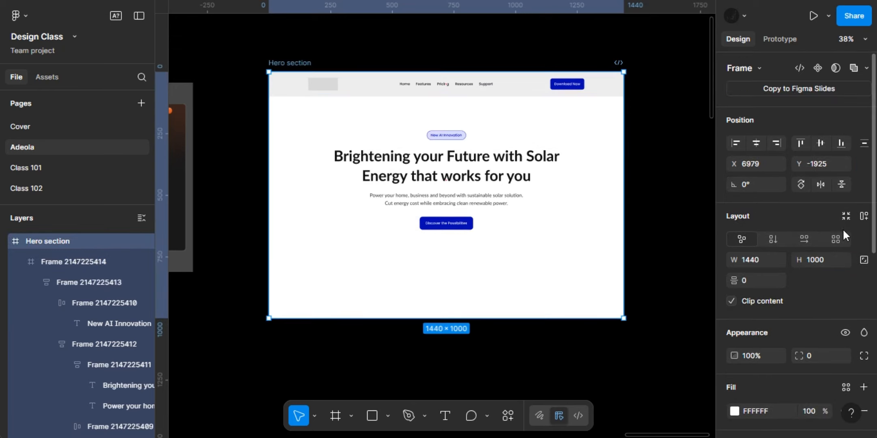
{"action": "left_click", "coordinate": [818, 258]}
{"action": "type", "text": "800"}
{"action": "key", "text": "Return"}
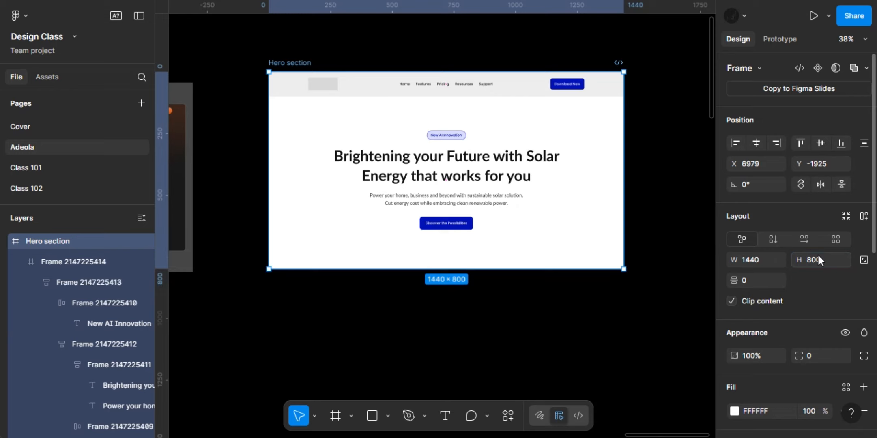
Extend the content frame down to the Hero section's lower edge, giving it a size of 1440 × 700.
{"action": "left_click", "coordinate": [487, 172]}
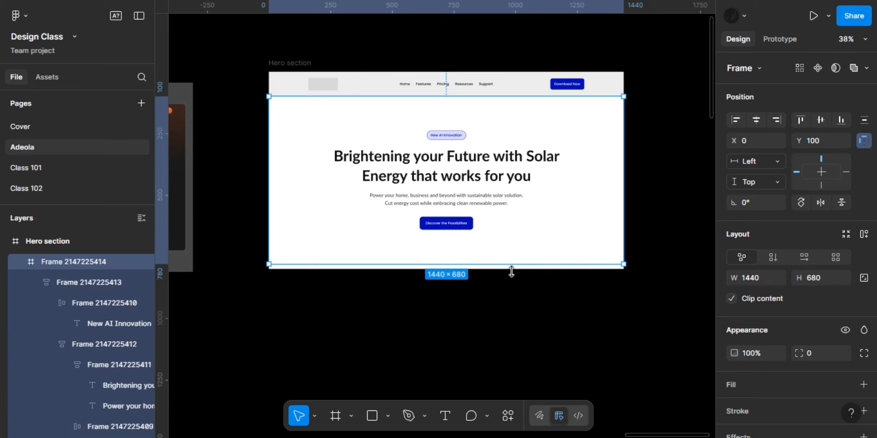
{"action": "left_click_drag", "start_coordinate": [512, 272], "coordinate": [511, 272]}
{"action": "scroll", "coordinate": [511, 272], "scroll_direction": "down", "scroll_amount": 3}
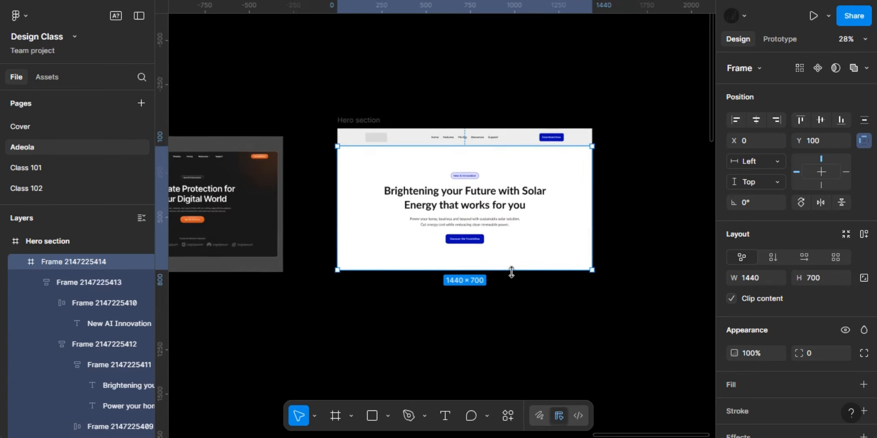
Duplicate the Hero section frame and place the copy beside the original, aligned with it and 309 px to its right.
{"action": "left_click", "coordinate": [352, 124]}
{"action": "scroll", "coordinate": [351, 123], "scroll_direction": "right", "scroll_amount": 4}
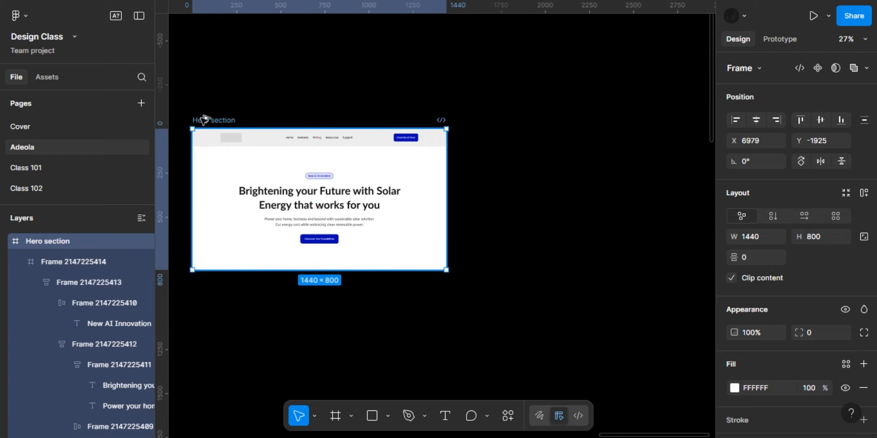
{"action": "key", "text": "ctrl+d"}
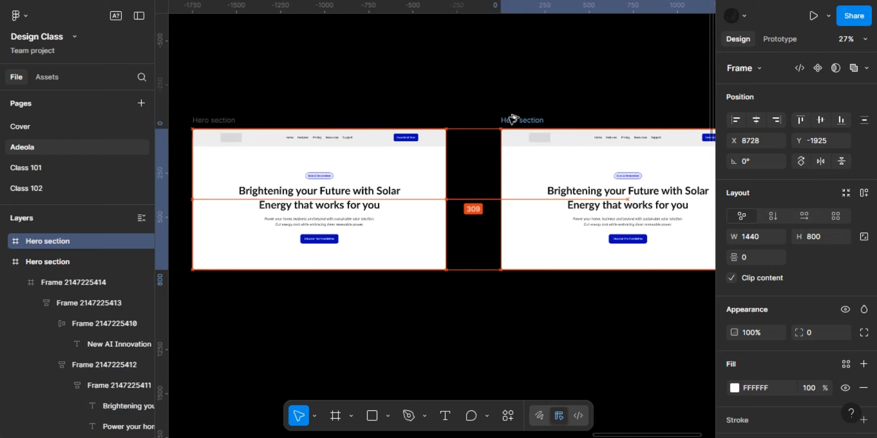
{"action": "scroll", "coordinate": [453, 271], "scroll_direction": "right", "scroll_amount": 2}
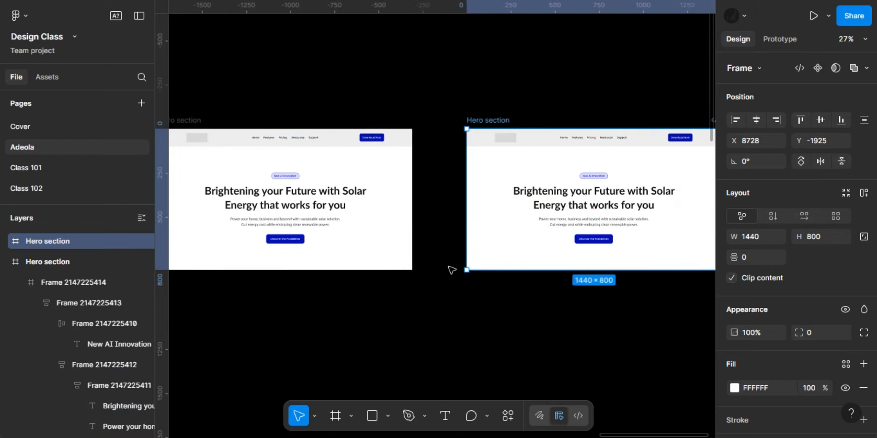
Search the plugins and widgets for "unsplash" and launch the IconScout plugin.
{"action": "left_click", "coordinate": [351, 416]}
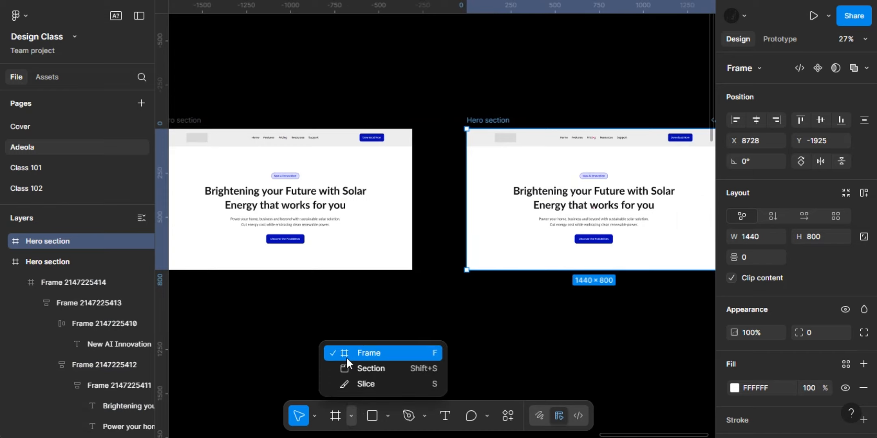
{"action": "left_click", "coordinate": [360, 355]}
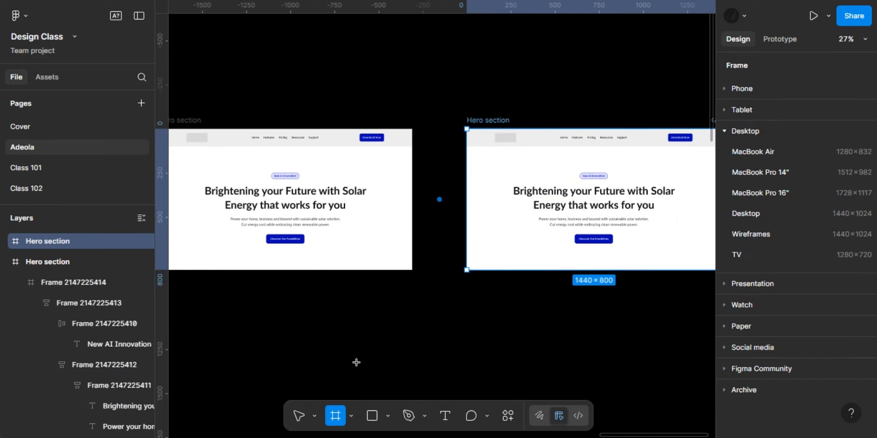
{"action": "left_click", "coordinate": [503, 418]}
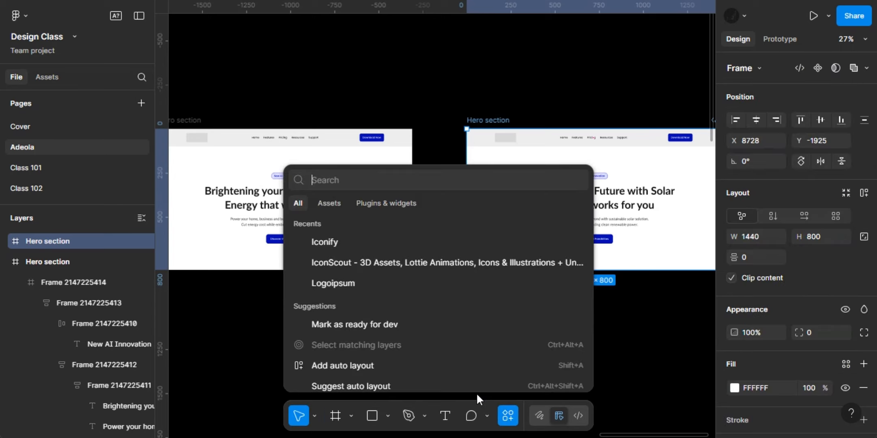
{"action": "left_click", "coordinate": [384, 203]}
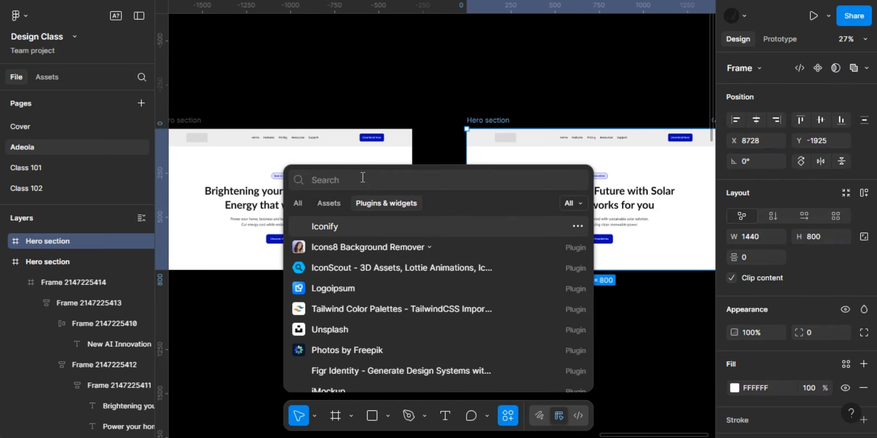
{"action": "type", "text": "unspla"}
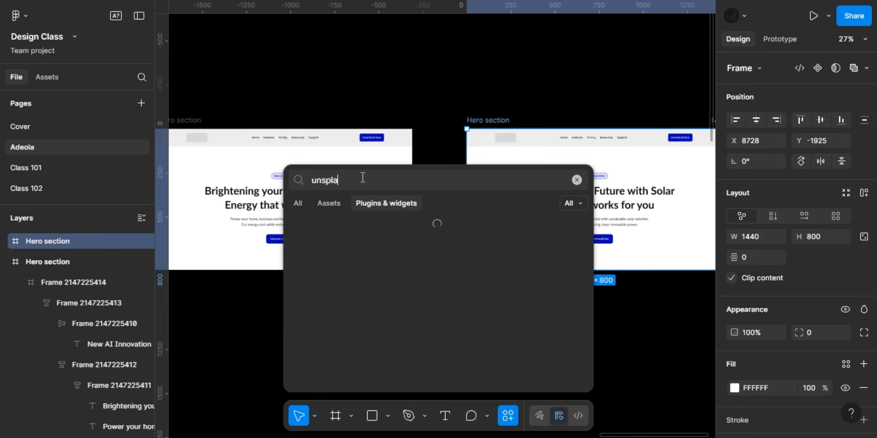
{"action": "type", "text": "sh"}
{"action": "key", "text": "Return"}
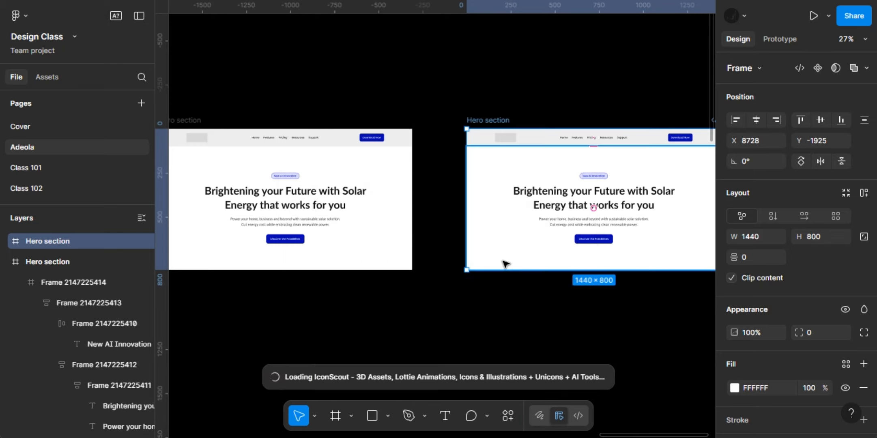
Draw a rectangle over the content of the copied Hero section and widen it to the frame's right edge, sized 1427 × 504.
{"action": "scroll", "coordinate": [502, 261], "scroll_direction": "right", "scroll_amount": 2}
{"action": "left_click", "coordinate": [412, 223]}
{"action": "scroll", "coordinate": [436, 218], "scroll_direction": "up", "scroll_amount": 2}
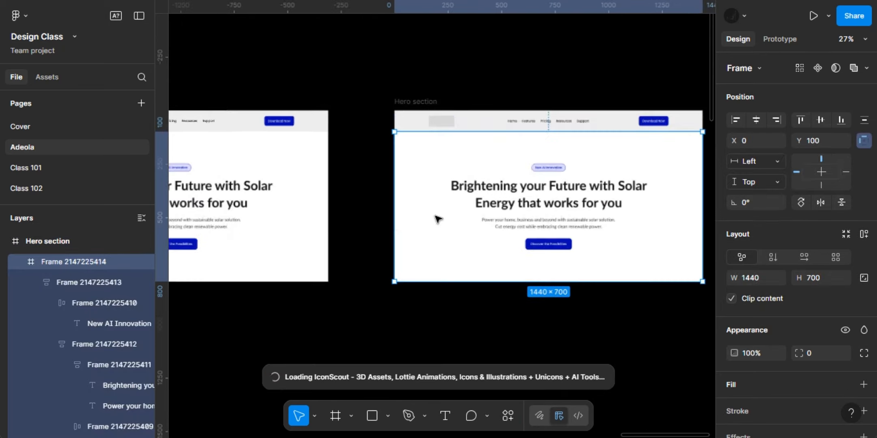
{"action": "scroll", "coordinate": [437, 219], "scroll_direction": "up", "scroll_amount": 4}
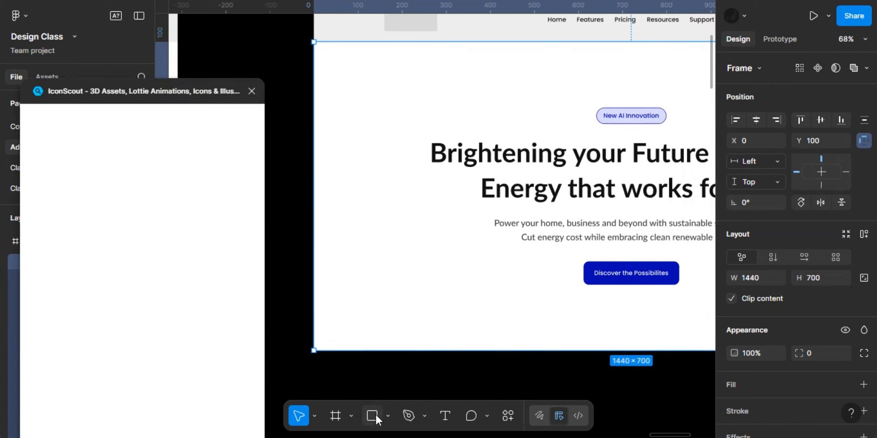
{"action": "left_click", "coordinate": [373, 415]}
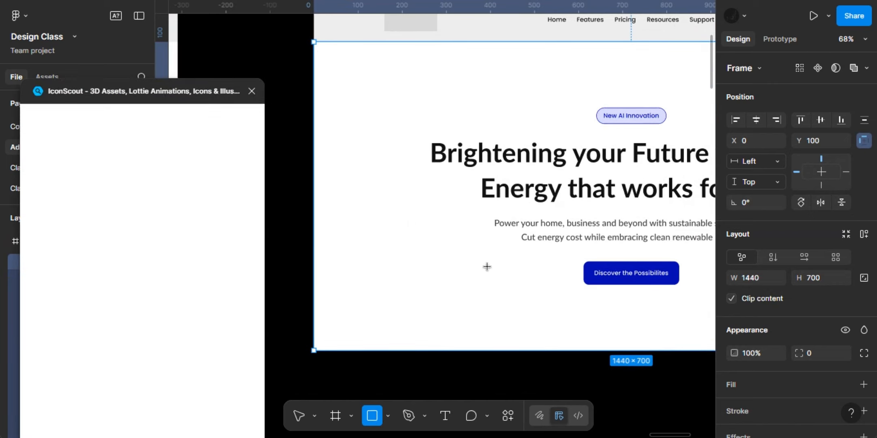
{"action": "mouse_move", "coordinate": [319, 56]}
{"action": "left_mouse_down"}
{"action": "mouse_move", "coordinate": [489, 271]}
{"action": "mouse_move", "coordinate": [517, 277]}
{"action": "left_mouse_up"}
{"action": "scroll", "coordinate": [517, 277], "scroll_direction": "down", "scroll_amount": 6}
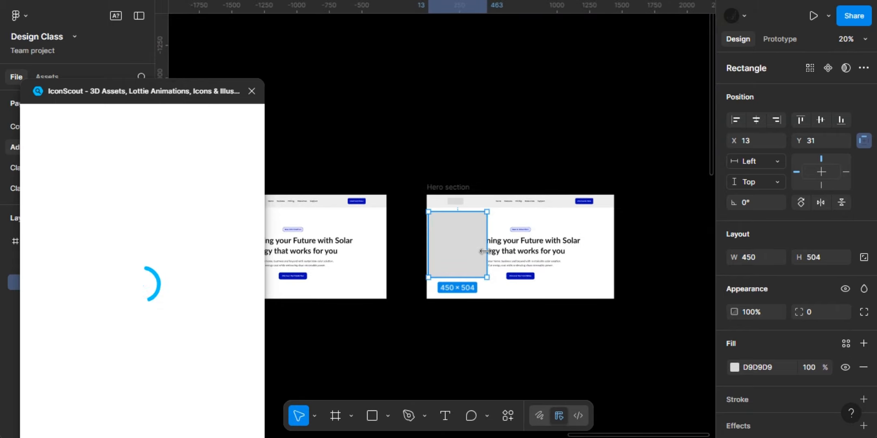
{"action": "left_click_drag", "start_coordinate": [487, 254], "coordinate": [614, 259]}
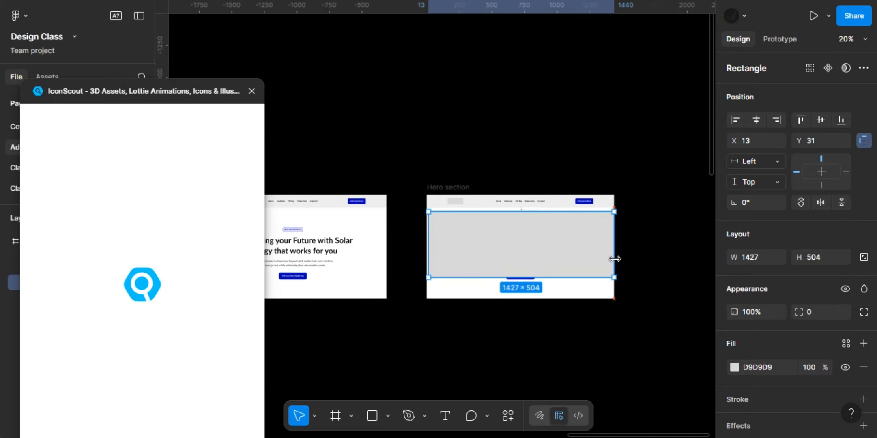
Resize the rectangle to cover the whole content frame below the navigation bar, at X 0, Y 0 with a size of 1440 × 700.
{"action": "left_click_drag", "start_coordinate": [580, 286], "coordinate": [582, 299]}
{"action": "scroll", "coordinate": [438, 220], "scroll_direction": "up", "scroll_amount": 5}
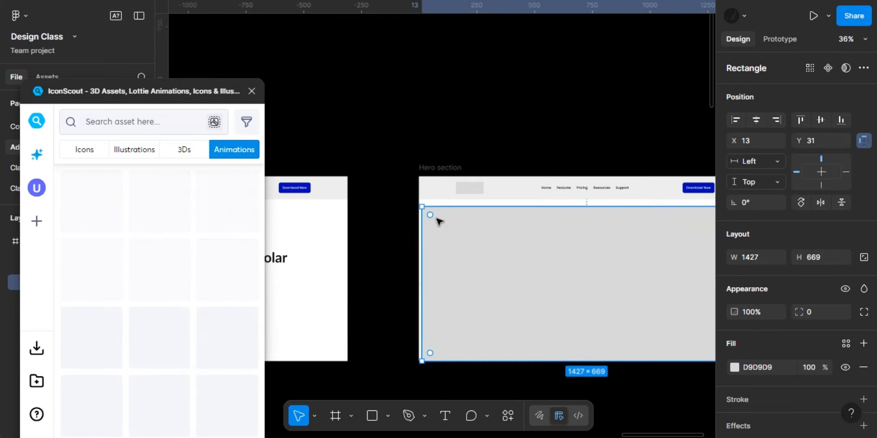
{"action": "left_click_drag", "start_coordinate": [410, 230], "coordinate": [406, 229]}
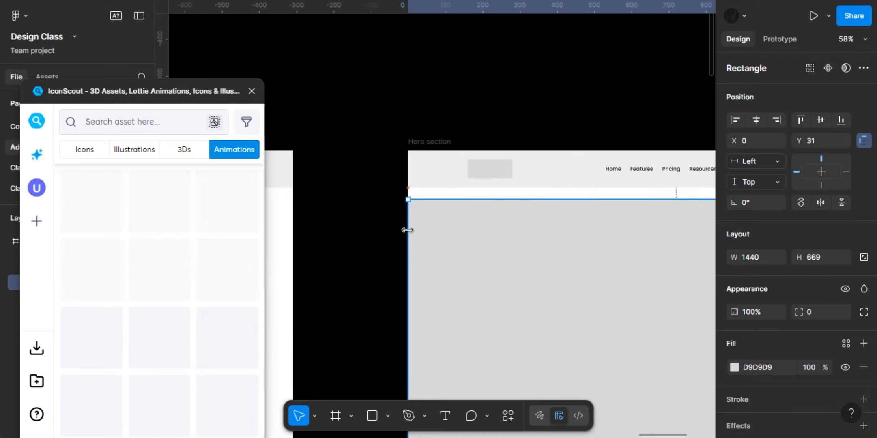
{"action": "left_click_drag", "start_coordinate": [478, 198], "coordinate": [477, 187]}
{"action": "scroll", "coordinate": [477, 186], "scroll_direction": "down", "scroll_amount": 5}
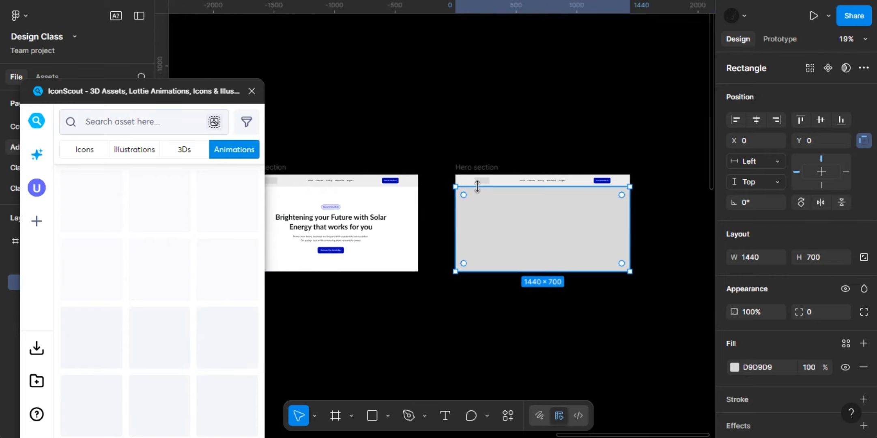
{"action": "left_click", "coordinate": [132, 122]}
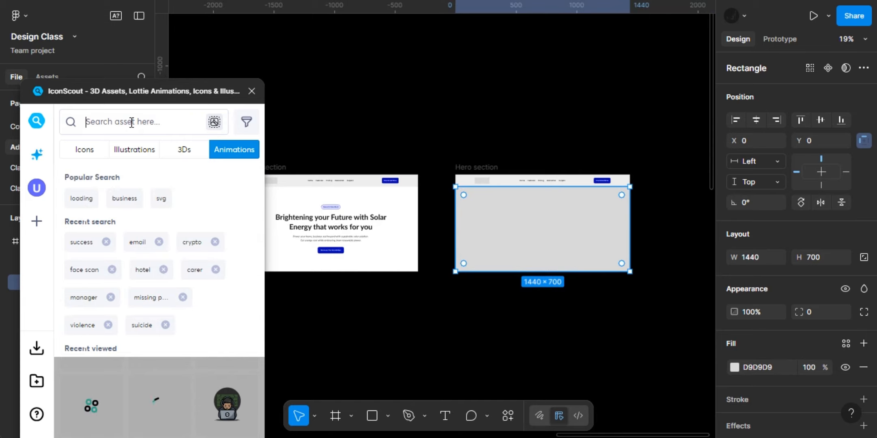
{"action": "type", "text": "solan"}
{"action": "key", "text": "BackSpace"}
{"action": "type", "text": "r"}
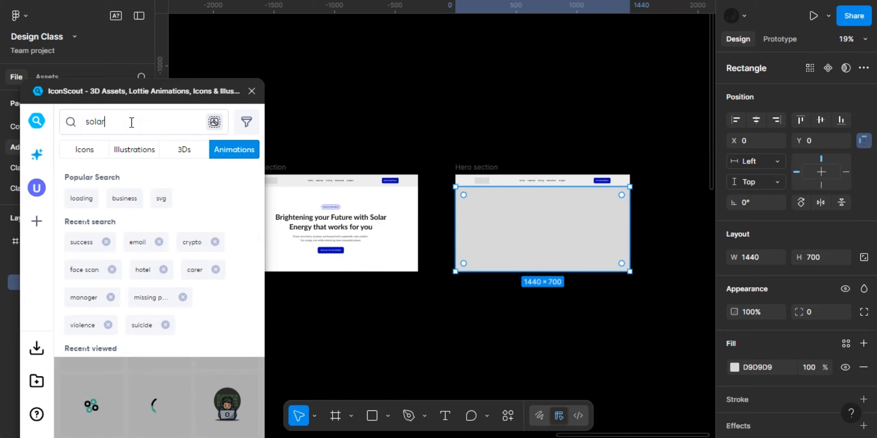
{"action": "key", "text": "Return"}
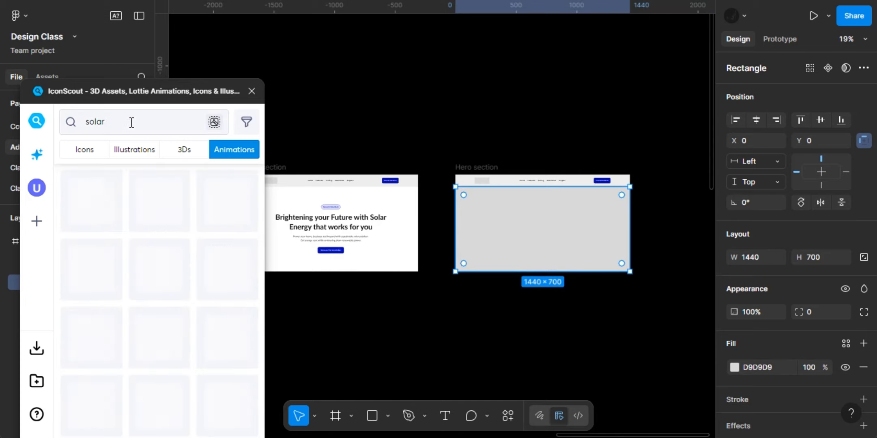
{"action": "left_click", "coordinate": [252, 91]}
Launch the Unsplash plugin from the saved plugins with the background rectangle still selected.
{"action": "right_click", "coordinate": [446, 137]}
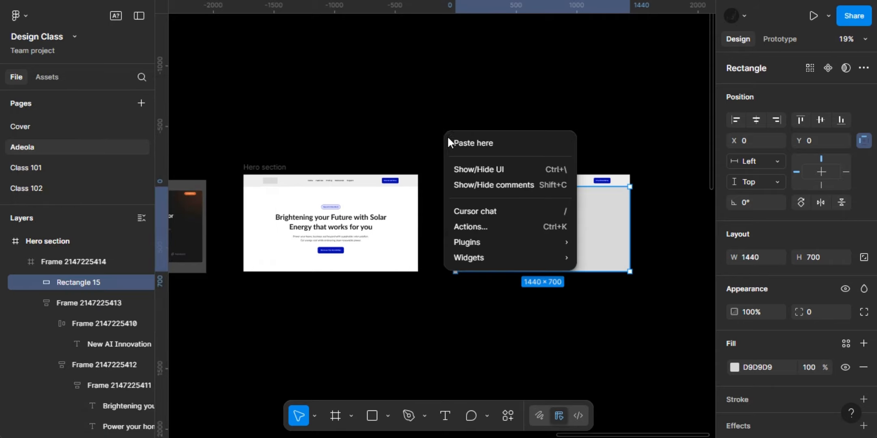
{"action": "mouse_move", "coordinate": [481, 242]}
{"action": "mouse_move", "coordinate": [617, 190]}
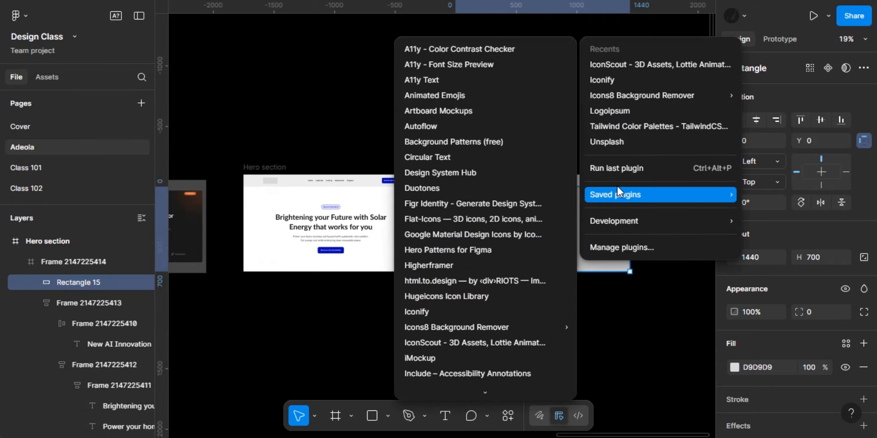
{"action": "scroll", "coordinate": [496, 298], "scroll_direction": "down", "scroll_amount": 8}
{"action": "scroll", "coordinate": [496, 297], "scroll_direction": "down", "scroll_amount": 5}
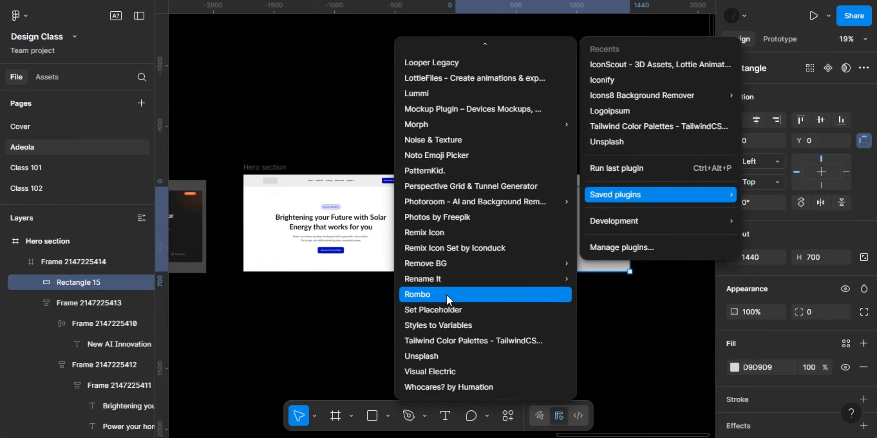
{"action": "left_click", "coordinate": [420, 354]}
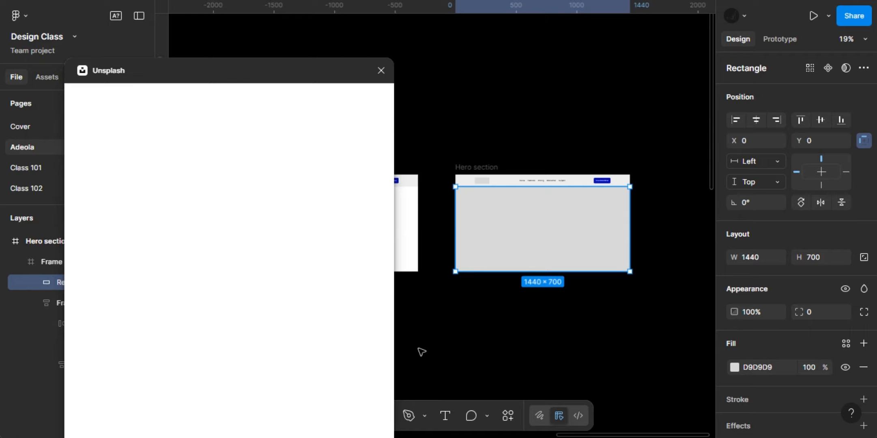
Search the Unsplash photos for "solar".
{"action": "left_click", "coordinate": [128, 133]}
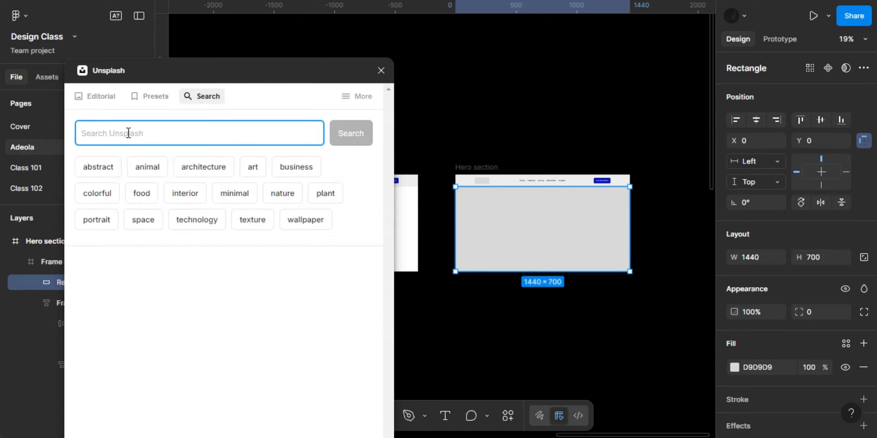
{"action": "type", "text": "solar"}
{"action": "key", "text": "Return"}
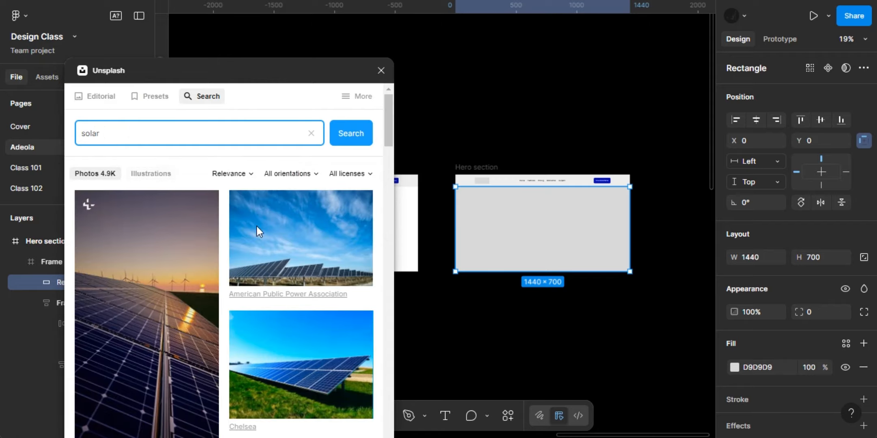
Look through the solar photo results for an image suited to the hero section's background rectangle.
{"action": "scroll", "coordinate": [309, 336], "scroll_direction": "down", "scroll_amount": 3}
{"action": "scroll", "coordinate": [309, 336], "scroll_direction": "down", "scroll_amount": 2}
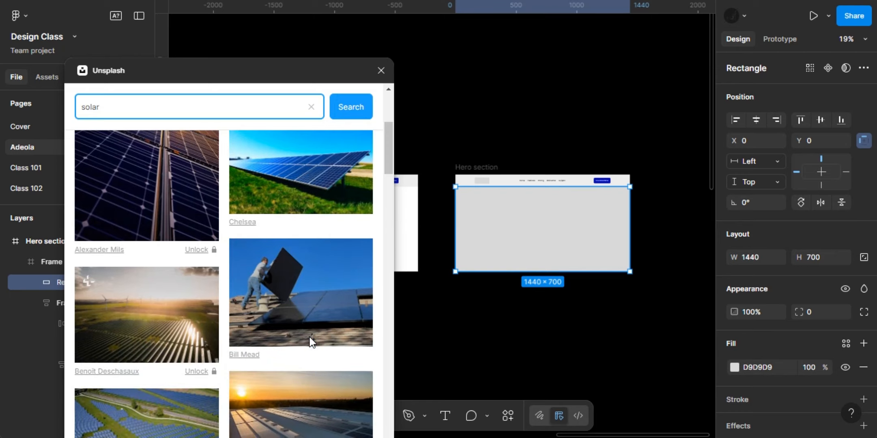
{"action": "scroll", "coordinate": [309, 335], "scroll_direction": "down", "scroll_amount": 3}
{"action": "scroll", "coordinate": [310, 335], "scroll_direction": "down", "scroll_amount": 5}
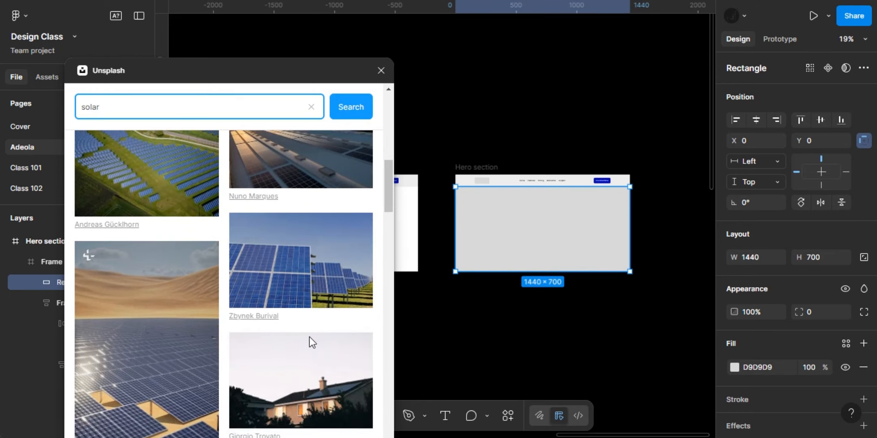
{"action": "scroll", "coordinate": [310, 338], "scroll_direction": "up", "scroll_amount": 7}
{"action": "scroll", "coordinate": [310, 337], "scroll_direction": "up", "scroll_amount": 5}
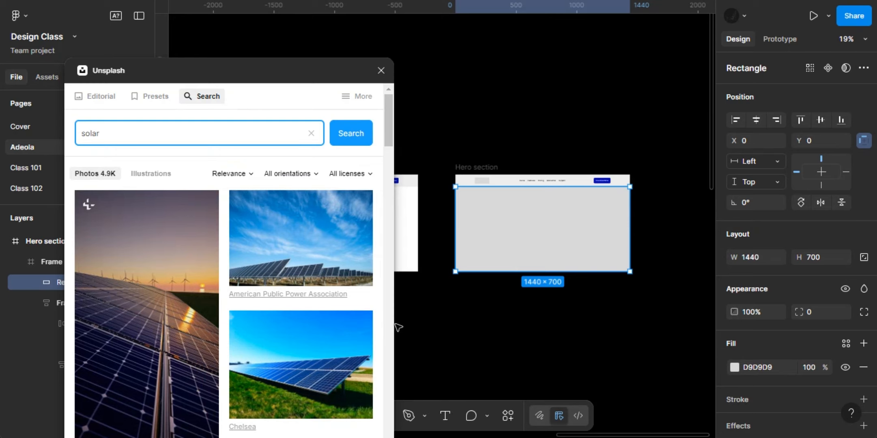
{"action": "scroll", "coordinate": [318, 337], "scroll_direction": "down", "scroll_amount": 4}
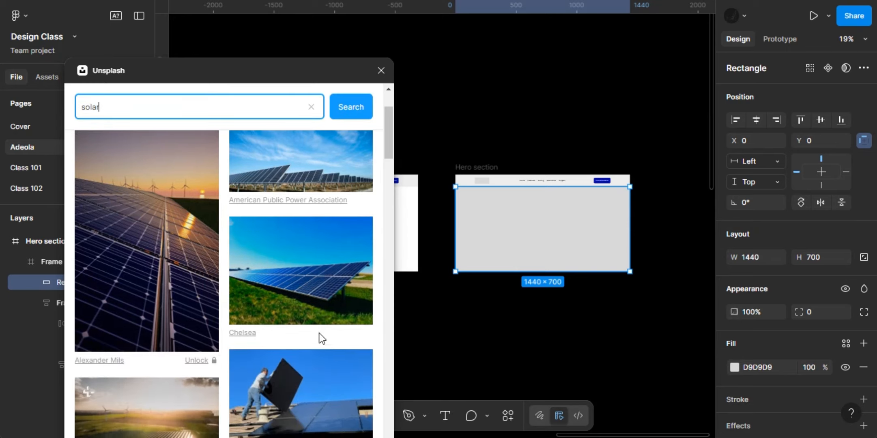
{"action": "scroll", "coordinate": [319, 333], "scroll_direction": "down", "scroll_amount": 5}
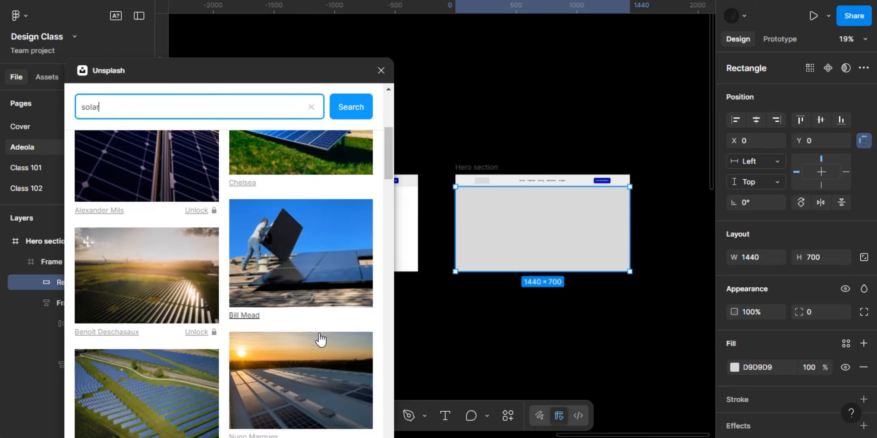
{"action": "scroll", "coordinate": [320, 334], "scroll_direction": "down", "scroll_amount": 5}
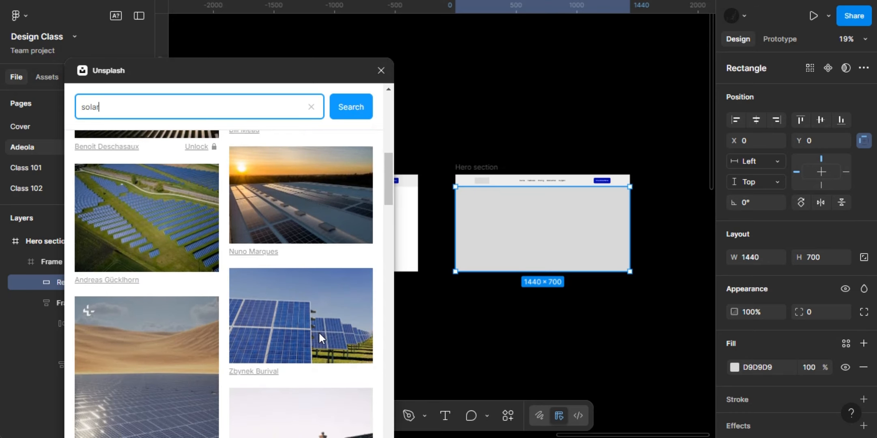
{"action": "scroll", "coordinate": [319, 335], "scroll_direction": "down", "scroll_amount": 4}
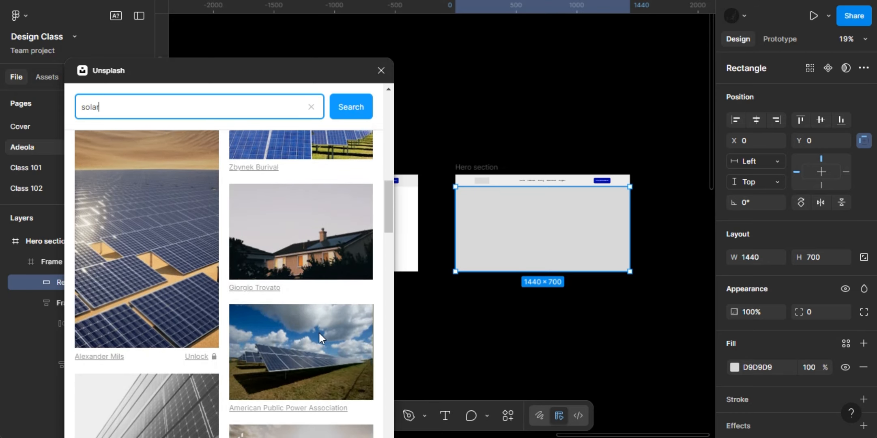
{"action": "scroll", "coordinate": [320, 338], "scroll_direction": "down", "scroll_amount": 3}
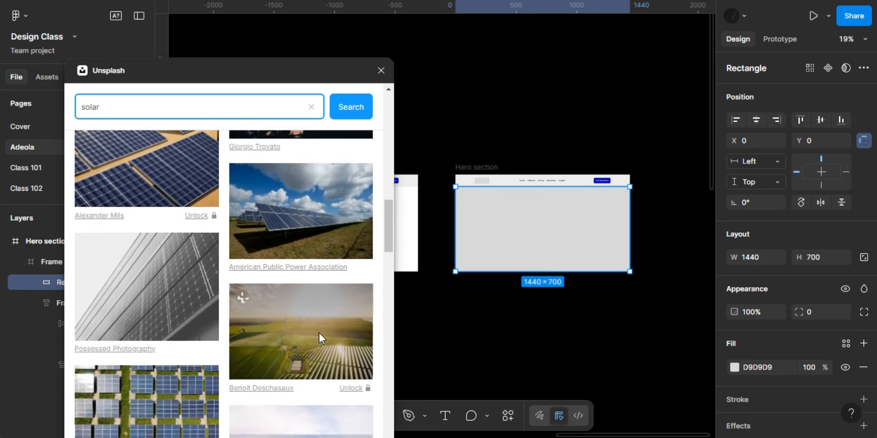
{"action": "scroll", "coordinate": [321, 340], "scroll_direction": "down", "scroll_amount": 4}
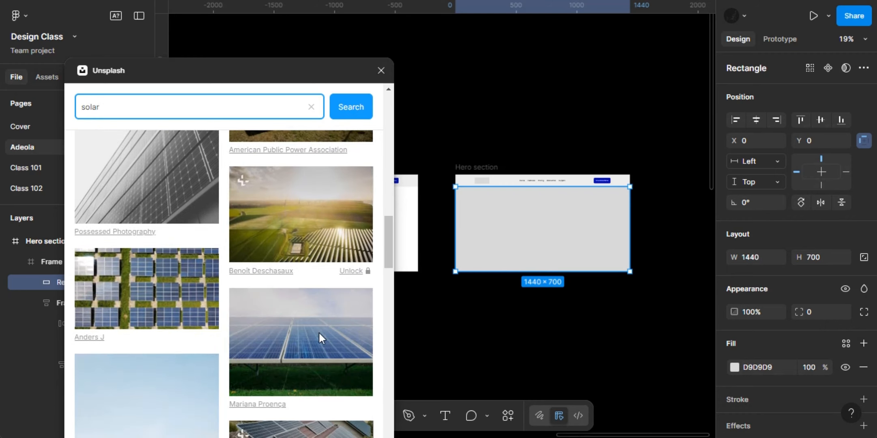
{"action": "scroll", "coordinate": [320, 340], "scroll_direction": "down", "scroll_amount": 4}
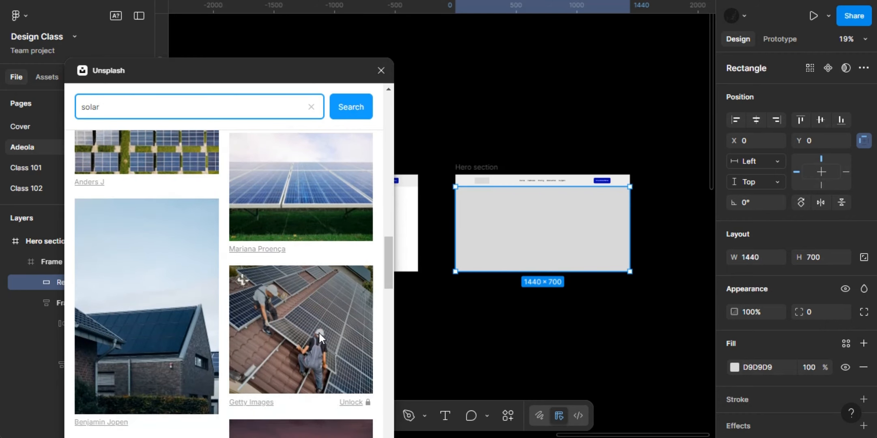
{"action": "scroll", "coordinate": [319, 332], "scroll_direction": "down", "scroll_amount": 1}
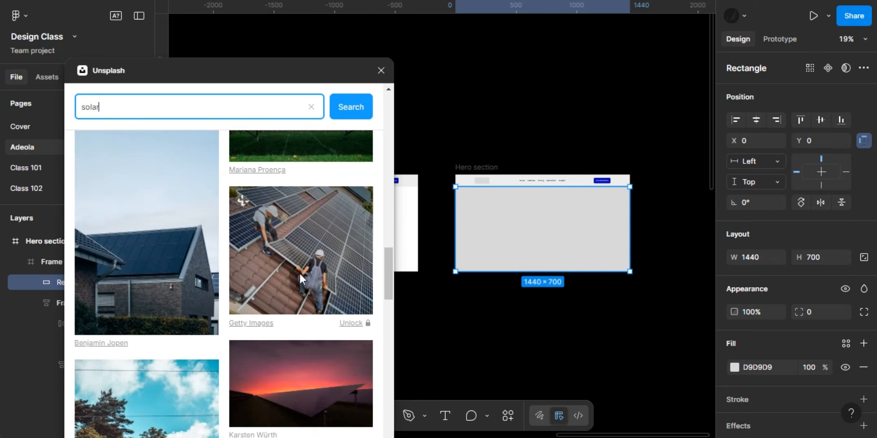
{"action": "scroll", "coordinate": [300, 276], "scroll_direction": "down", "scroll_amount": 1}
{"action": "scroll", "coordinate": [300, 276], "scroll_direction": "down", "scroll_amount": 5}
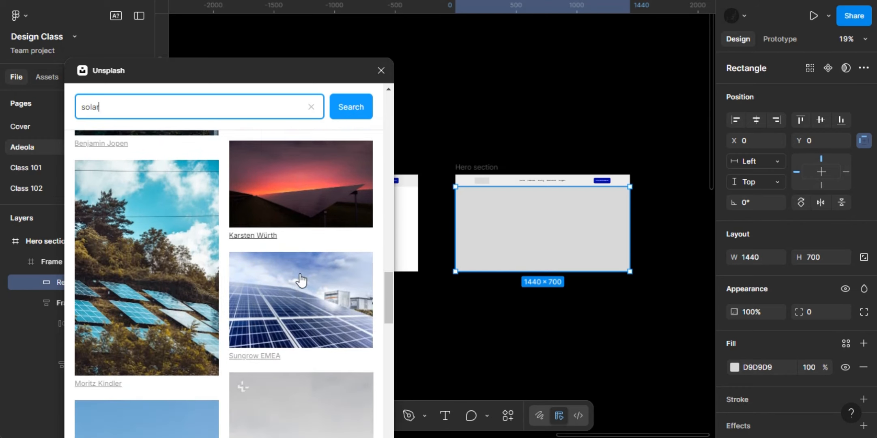
{"action": "scroll", "coordinate": [301, 276], "scroll_direction": "down", "scroll_amount": 3}
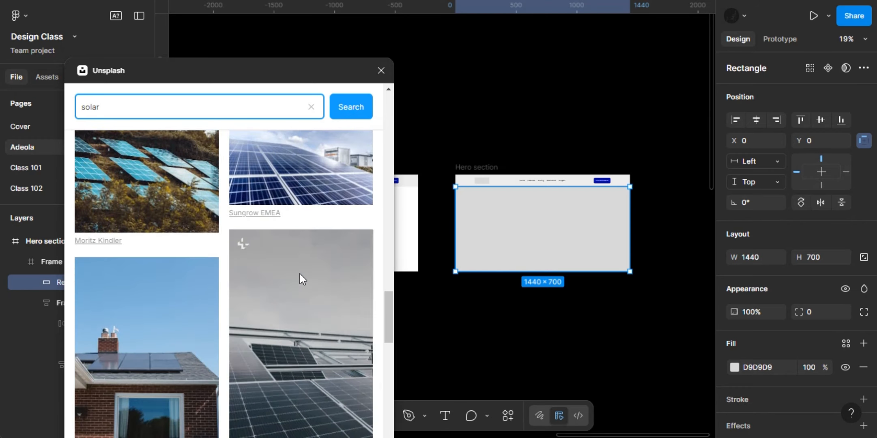
{"action": "scroll", "coordinate": [300, 274], "scroll_direction": "down", "scroll_amount": 4}
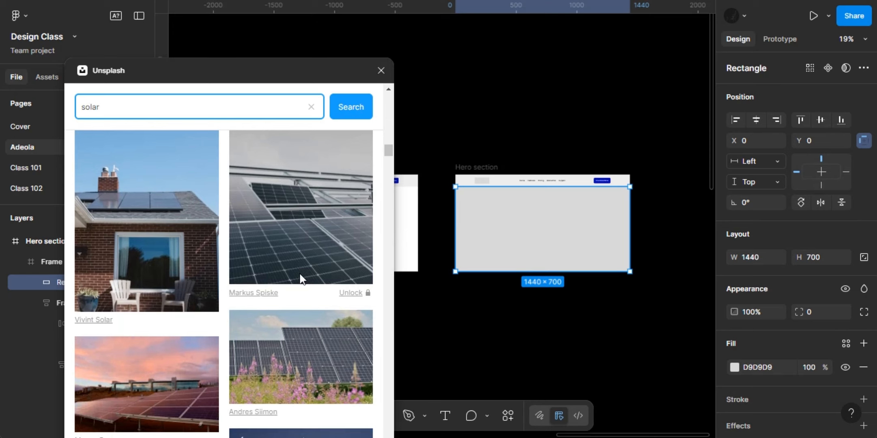
{"action": "scroll", "coordinate": [300, 275], "scroll_direction": "down", "scroll_amount": 4}
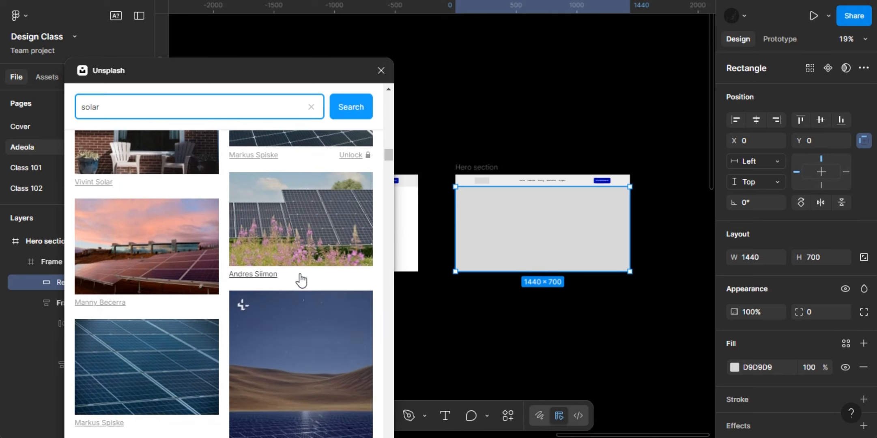
{"action": "scroll", "coordinate": [300, 275], "scroll_direction": "down", "scroll_amount": 7}
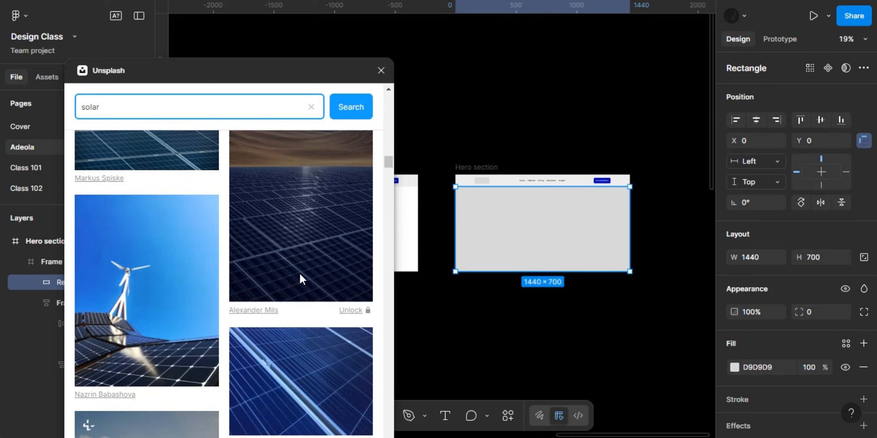
{"action": "scroll", "coordinate": [300, 275], "scroll_direction": "down", "scroll_amount": 4}
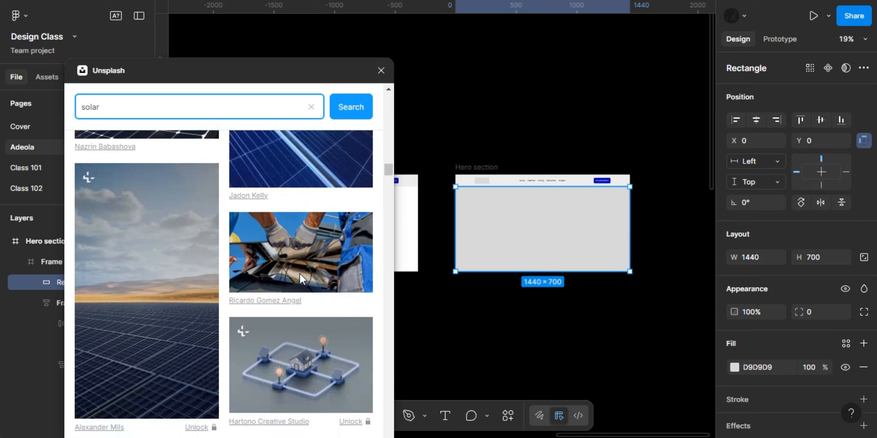
{"action": "scroll", "coordinate": [299, 272], "scroll_direction": "down", "scroll_amount": 7}
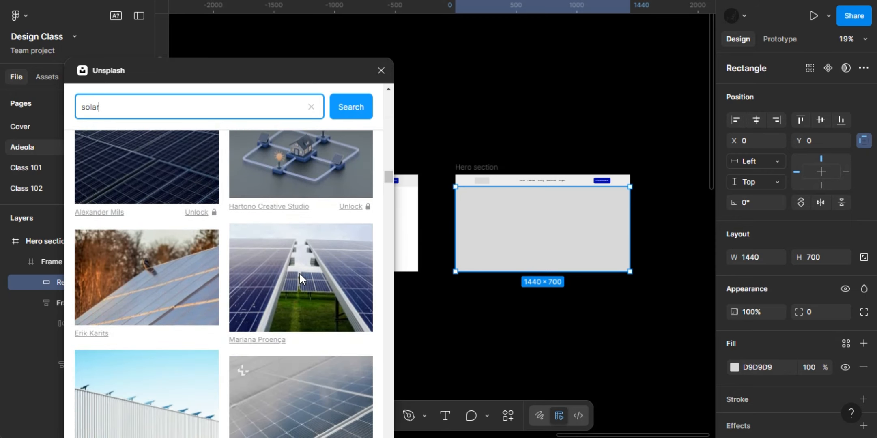
{"action": "scroll", "coordinate": [300, 274], "scroll_direction": "down", "scroll_amount": 4}
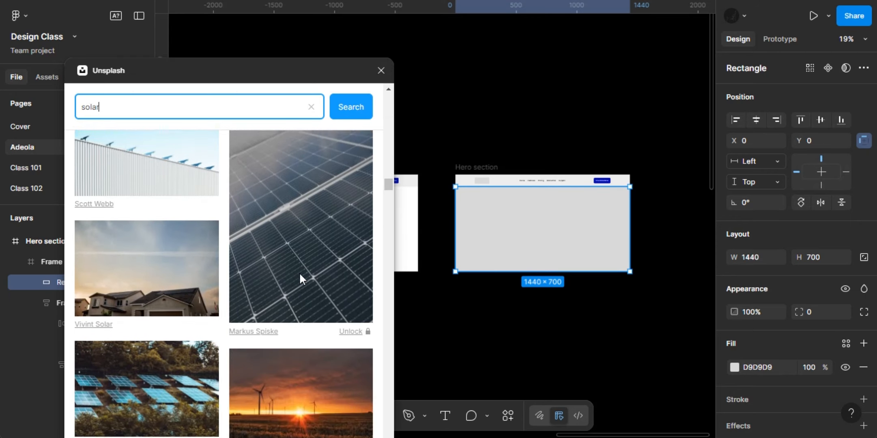
{"action": "scroll", "coordinate": [300, 275], "scroll_direction": "down", "scroll_amount": 8}
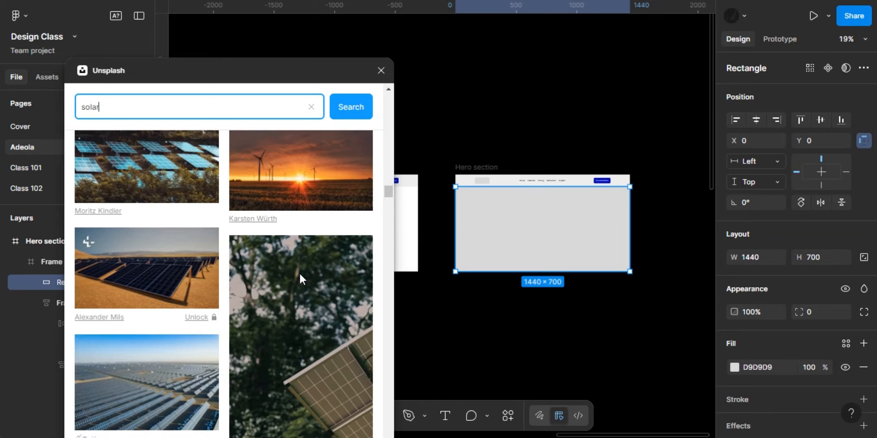
{"action": "scroll", "coordinate": [299, 272], "scroll_direction": "down", "scroll_amount": 7}
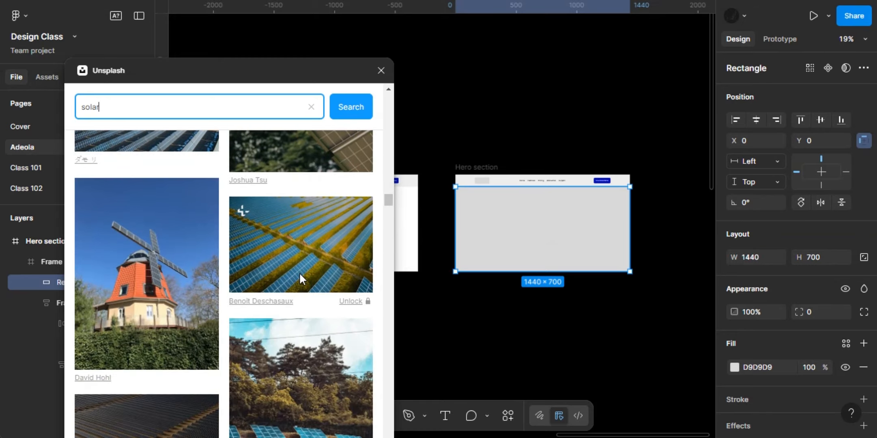
{"action": "scroll", "coordinate": [299, 274], "scroll_direction": "down", "scroll_amount": 2}
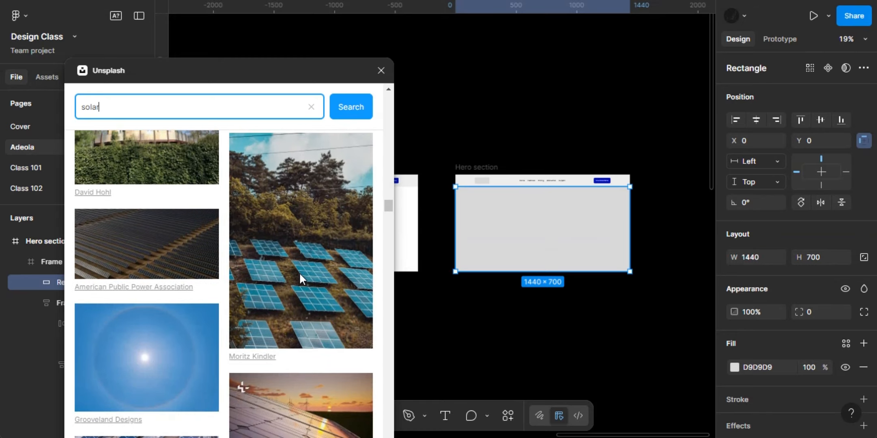
{"action": "scroll", "coordinate": [300, 278], "scroll_direction": "up", "scroll_amount": 5}
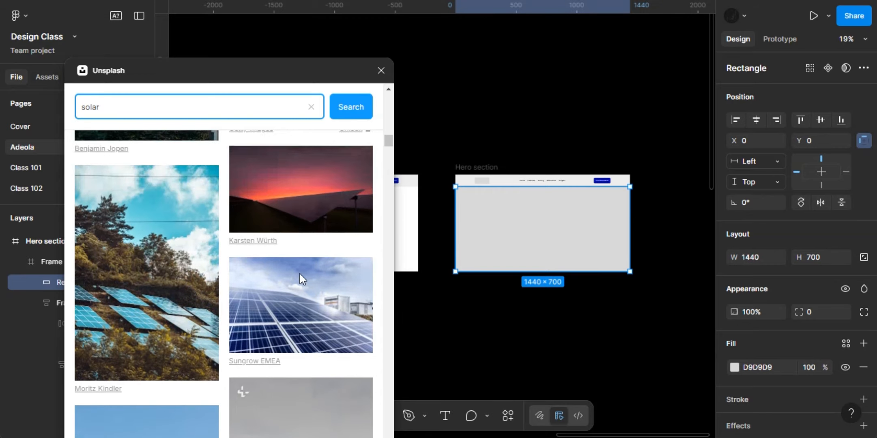
Fill the background rectangle with the American Public Power Association photo of ground-mounted solar panels and remove its grey D9D9D9 fill.
{"action": "scroll", "coordinate": [301, 274], "scroll_direction": "up", "scroll_amount": 3}
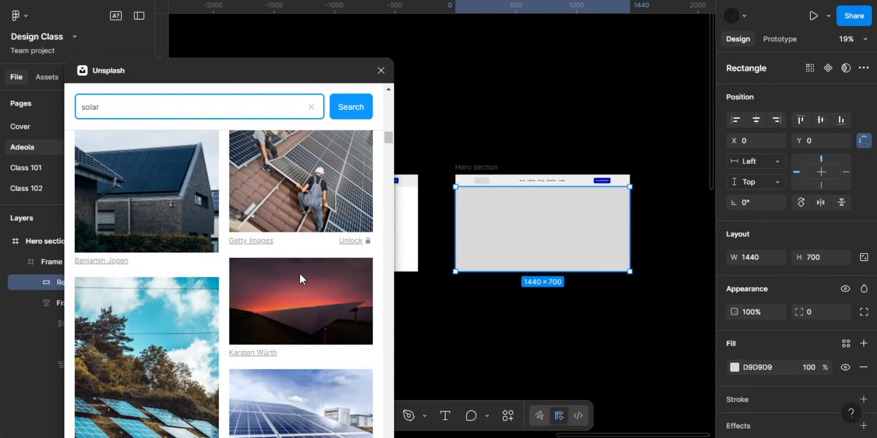
{"action": "scroll", "coordinate": [300, 273], "scroll_direction": "up", "scroll_amount": 4}
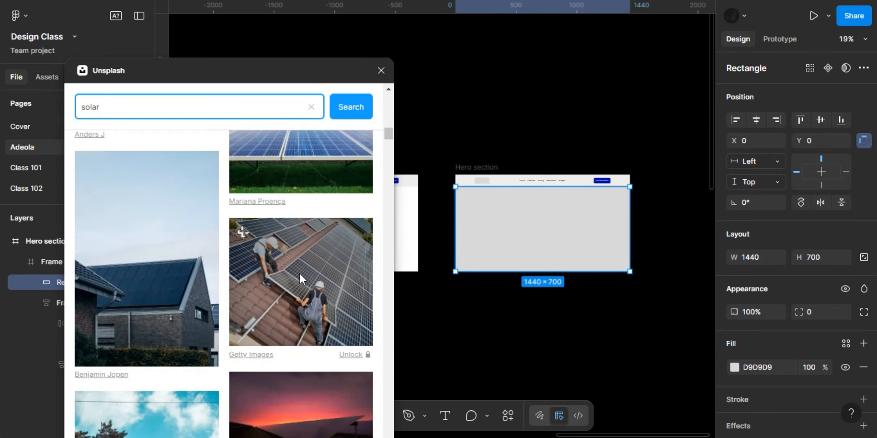
{"action": "scroll", "coordinate": [300, 272], "scroll_direction": "up", "scroll_amount": 4}
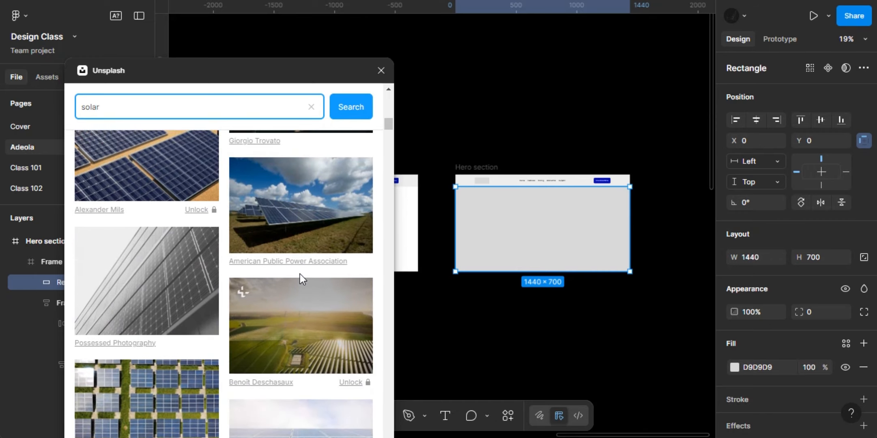
{"action": "scroll", "coordinate": [300, 274], "scroll_direction": "up", "scroll_amount": 1}
{"action": "left_click", "coordinate": [286, 256]}
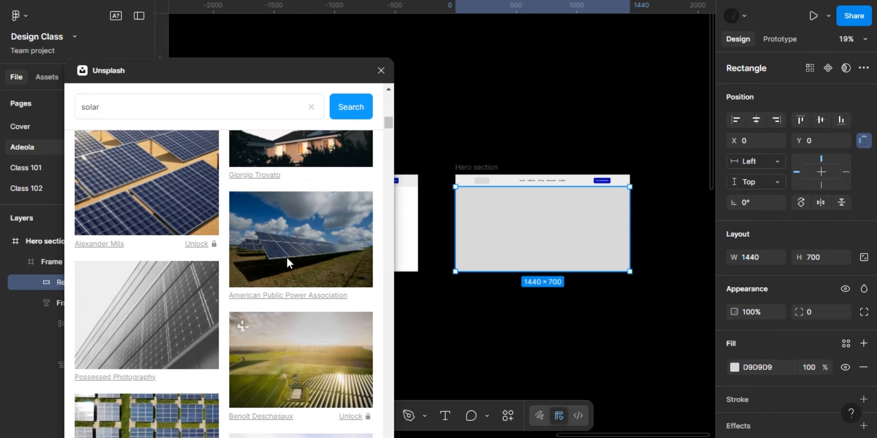
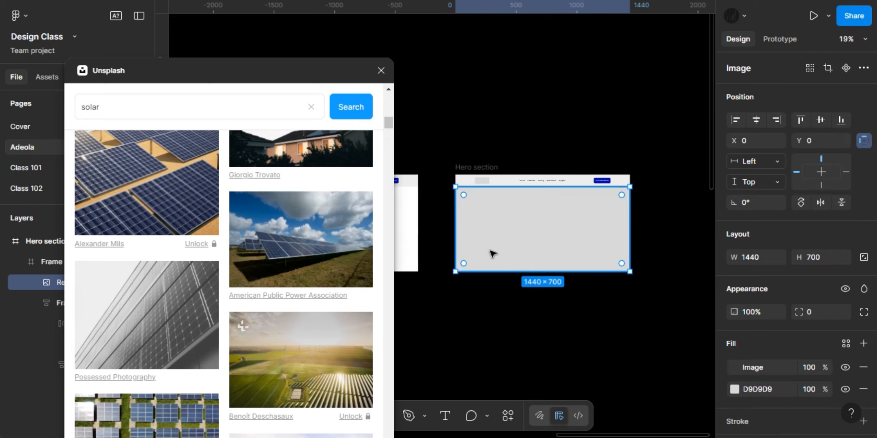
{"action": "left_click", "coordinate": [863, 390]}
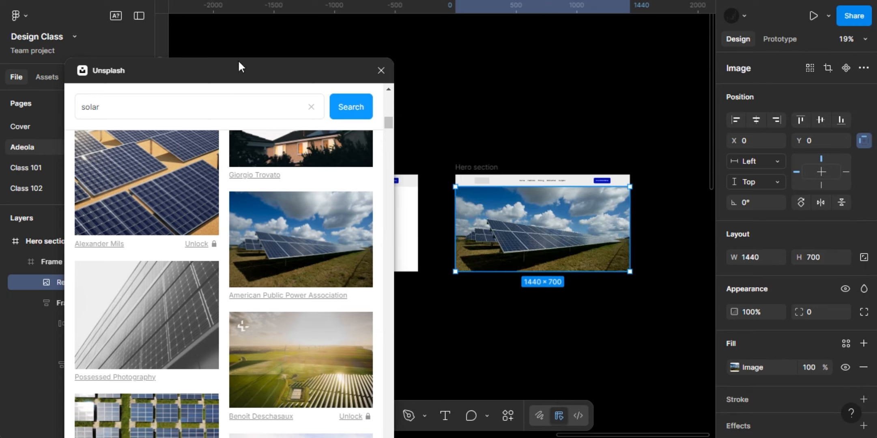
Move the Unsplash plugin window down out of the way and bring the photo rectangle into close view.
{"action": "left_click_drag", "start_coordinate": [214, 71], "coordinate": [158, 297]}
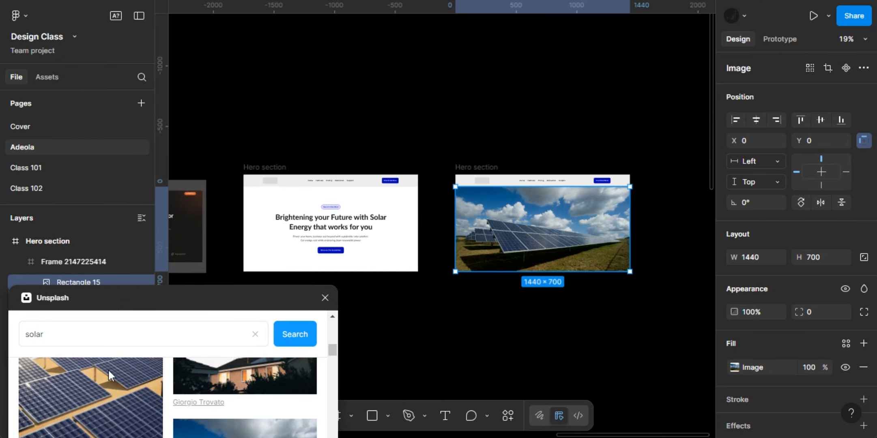
{"action": "left_click_drag", "start_coordinate": [121, 297], "coordinate": [112, 396]}
{"action": "key", "text": "shift+2"}
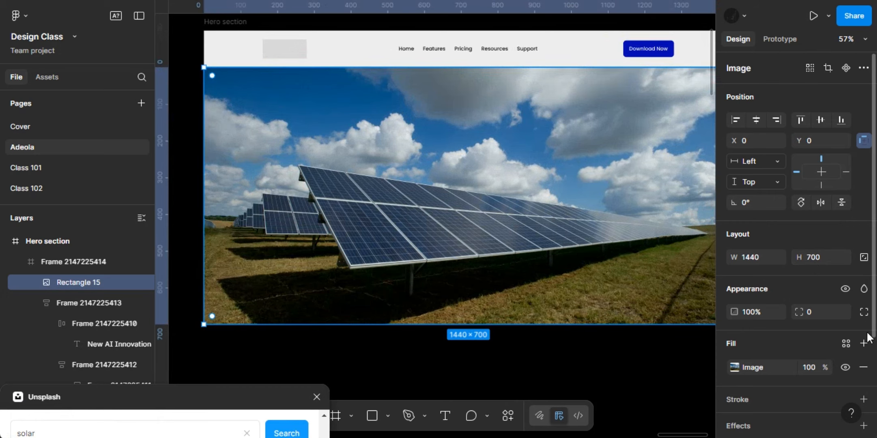
{"action": "left_click", "coordinate": [864, 345]}
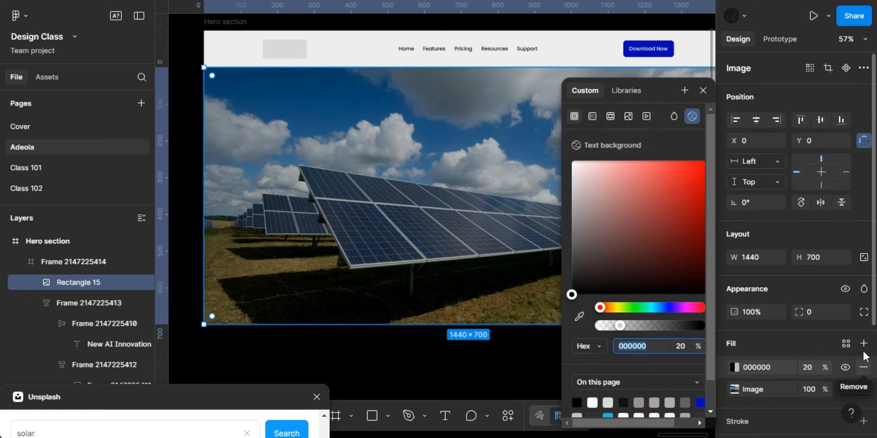
{"action": "left_click", "coordinate": [864, 367]}
{"action": "left_click", "coordinate": [864, 344]}
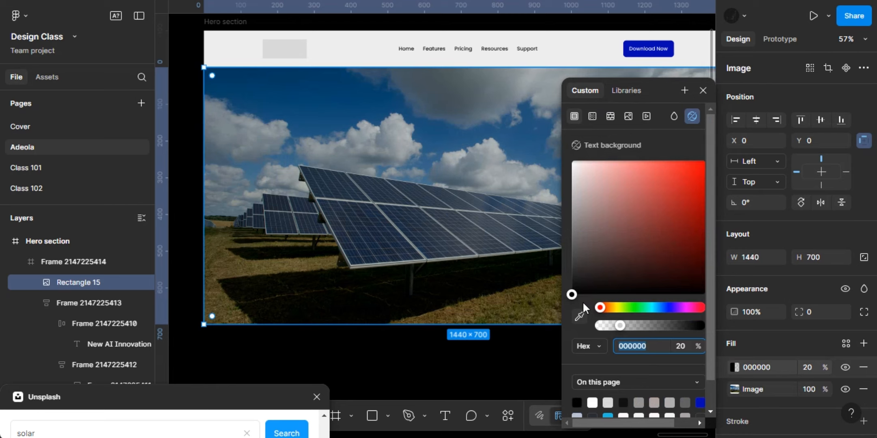
{"action": "left_click", "coordinate": [805, 379]}
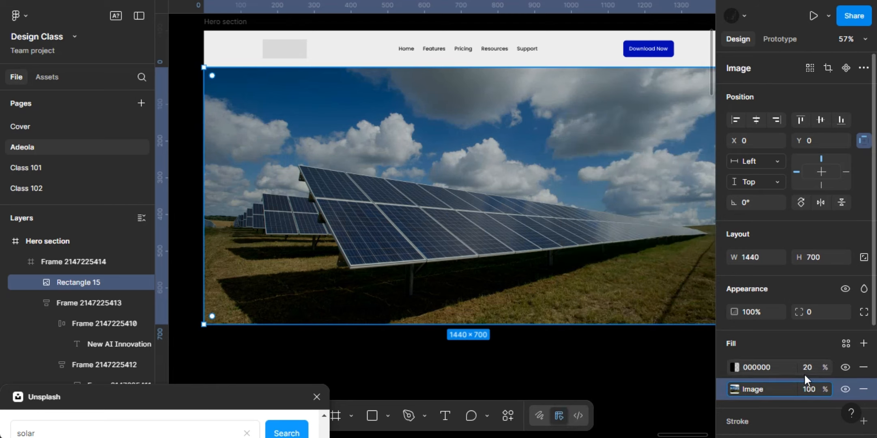
{"action": "left_click", "coordinate": [806, 368]}
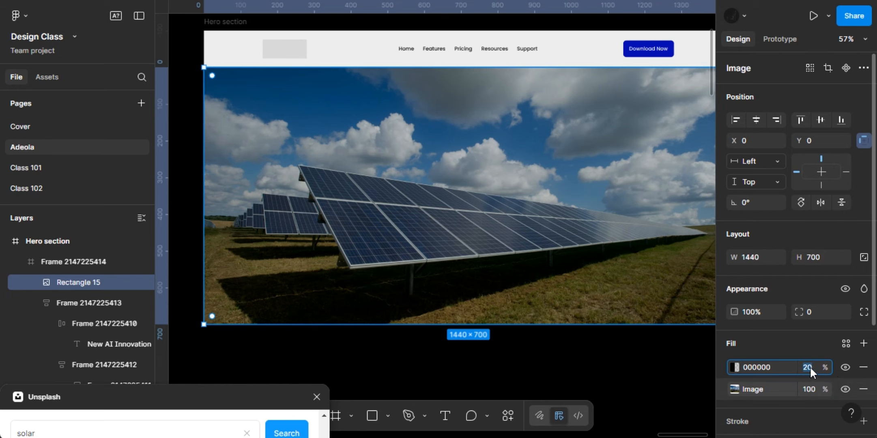
{"action": "left_click", "coordinate": [863, 368]}
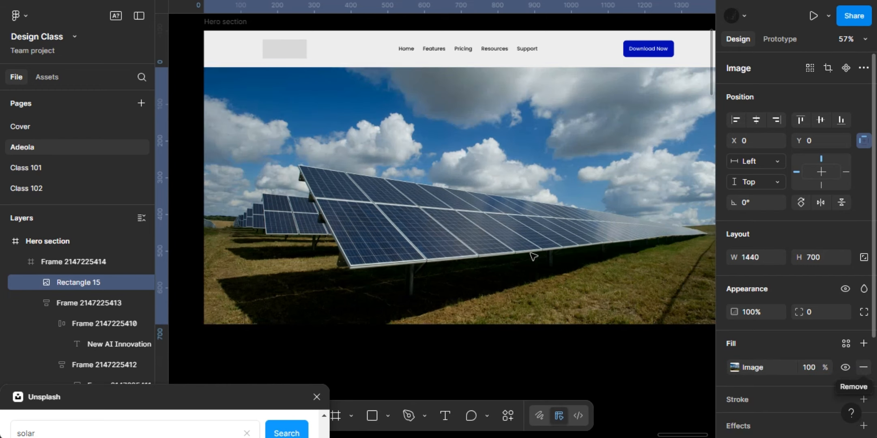
Add a black 000000 fill over the solar photo, try it at 100% opacity, and set it to 50%.
{"action": "scroll", "coordinate": [504, 182], "scroll_direction": "right", "scroll_amount": 2}
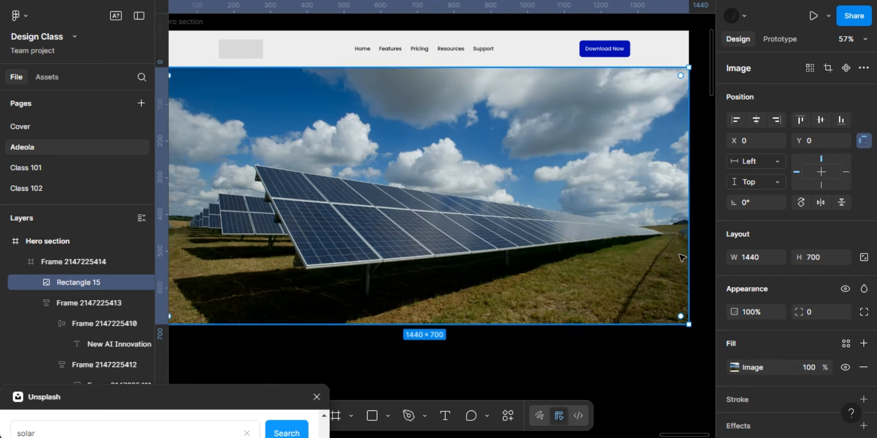
{"action": "left_click", "coordinate": [864, 343]}
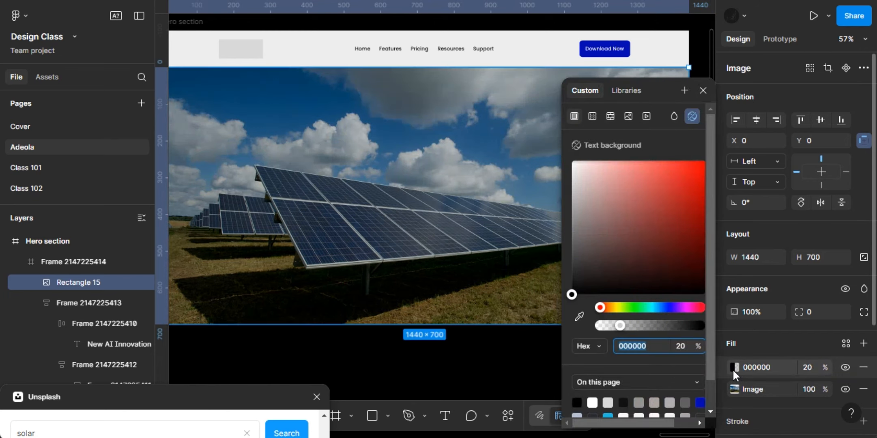
{"action": "left_click", "coordinate": [805, 370]}
{"action": "type", "text": "100"}
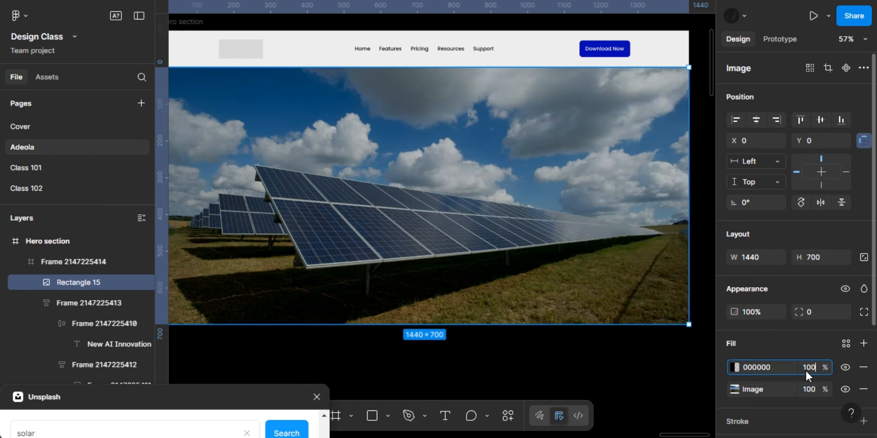
{"action": "key", "text": "Return"}
{"action": "left_click", "coordinate": [806, 369]}
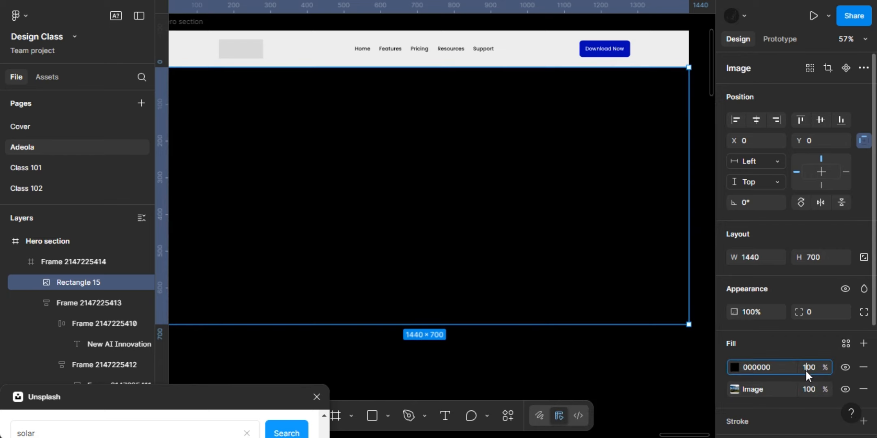
{"action": "type", "text": "50"}
{"action": "key", "text": "Return"}
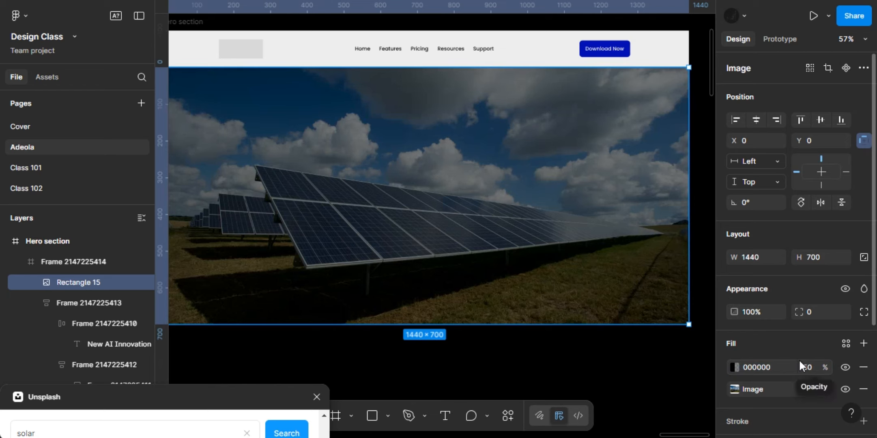
Send the photo rectangle to the back of the content frame, behind the hero text and button.
{"action": "right_click", "coordinate": [451, 212]}
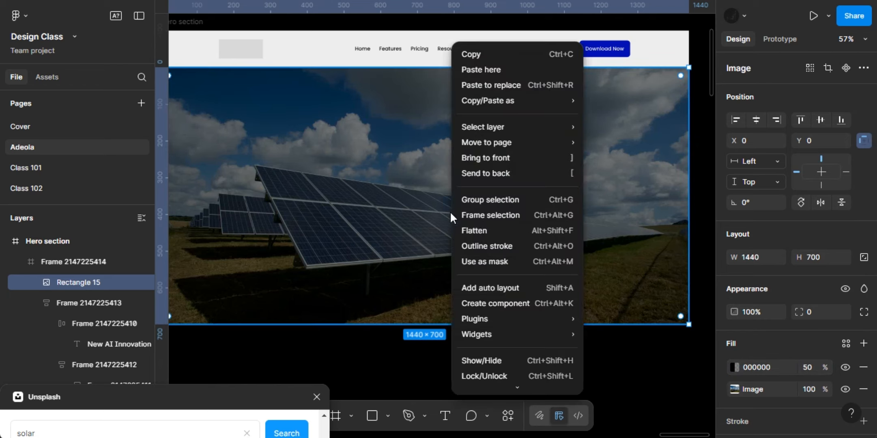
{"action": "left_click", "coordinate": [473, 177]}
{"action": "scroll", "coordinate": [473, 178], "scroll_direction": "left", "scroll_amount": 5}
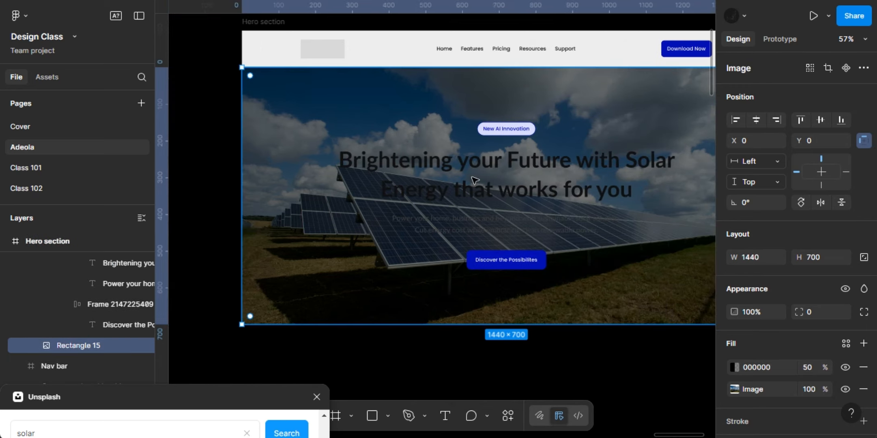
{"action": "scroll", "coordinate": [473, 179], "scroll_direction": "right", "scroll_amount": 4}
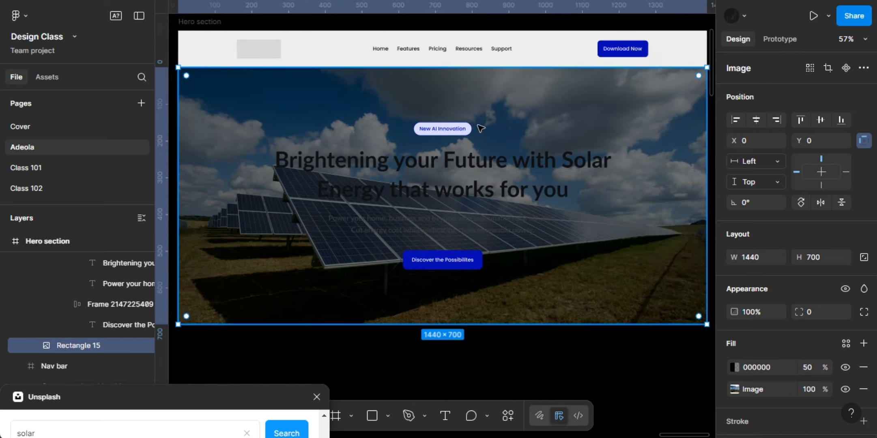
Change the hero heading's 101010 text colour to white FFFFFF in the selected text frame.
{"action": "left_click", "coordinate": [491, 173]}
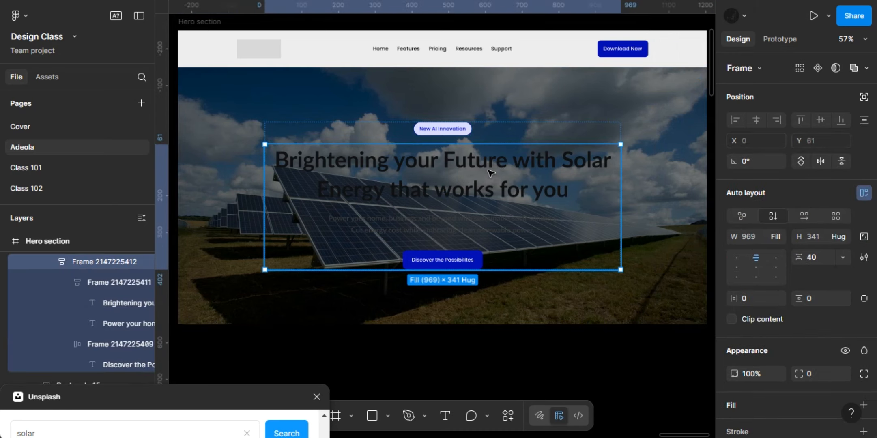
{"action": "double_click", "coordinate": [491, 173]}
{"action": "scroll", "coordinate": [778, 303], "scroll_direction": "down", "scroll_amount": 5}
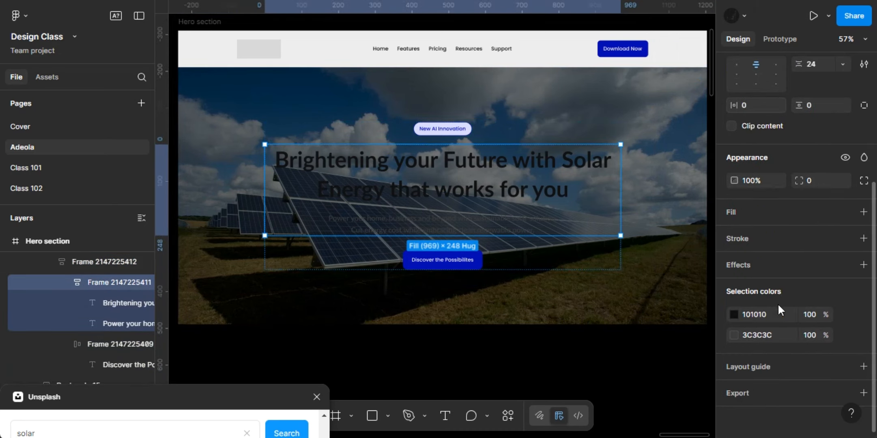
{"action": "left_click", "coordinate": [755, 315]}
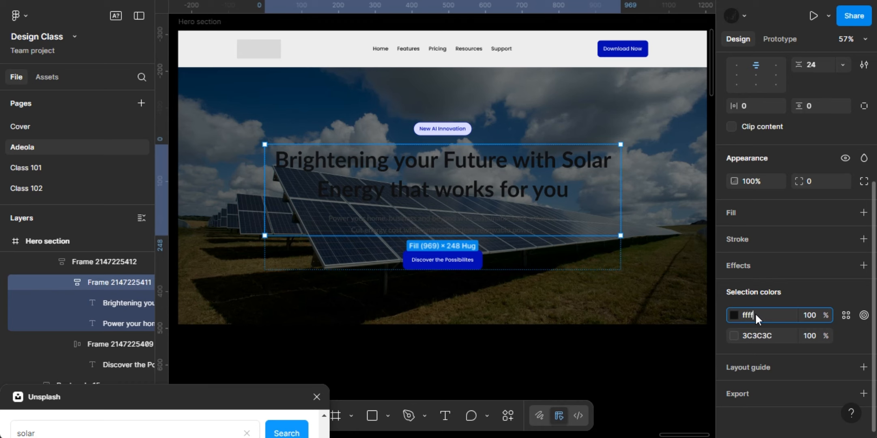
{"action": "key", "text": "Return"}
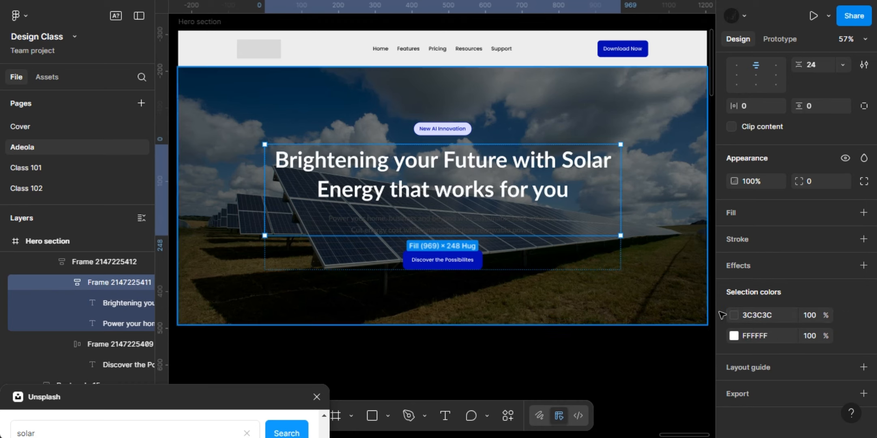
Recolour the supporting paragraph under the heading to light grey E6E6E6.
{"action": "left_click", "coordinate": [735, 316]}
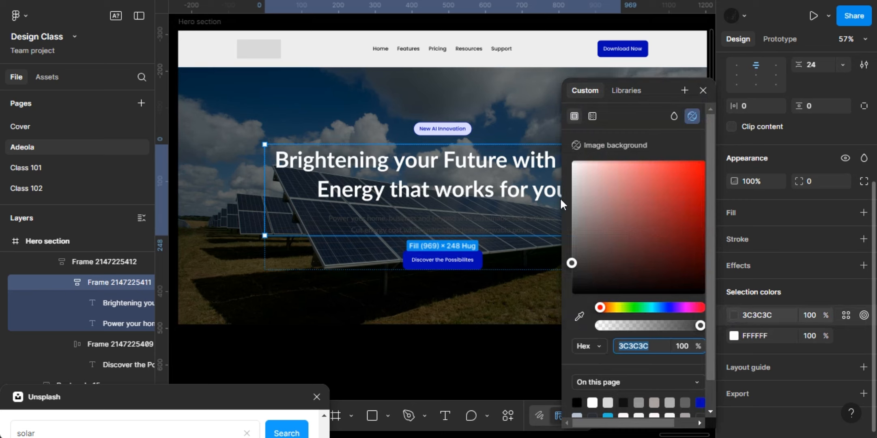
{"action": "left_click", "coordinate": [585, 182]}
{"action": "left_click_drag", "start_coordinate": [559, 177], "coordinate": [558, 178]}
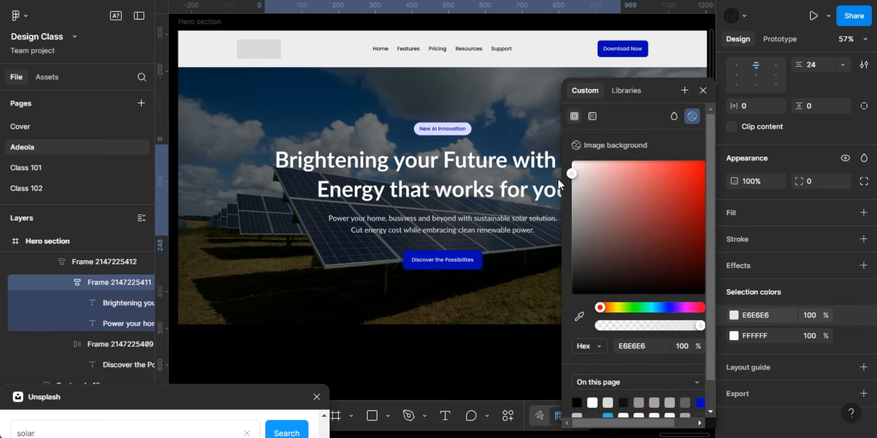
Set the black overlay fill on the background photo rectangle to 70% opacity.
{"action": "left_click", "coordinate": [530, 105]}
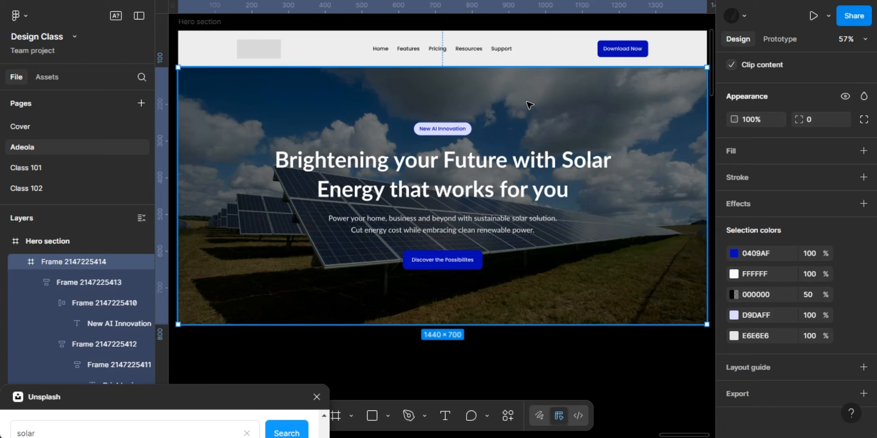
{"action": "double_click", "coordinate": [529, 105]}
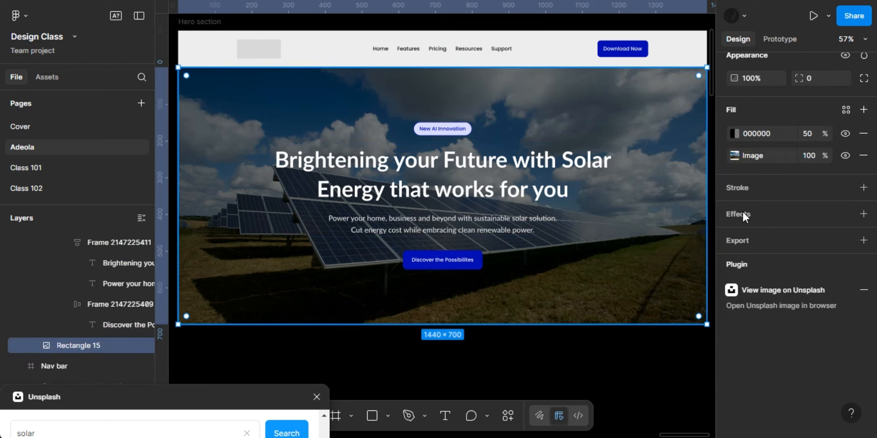
{"action": "left_click", "coordinate": [811, 222]}
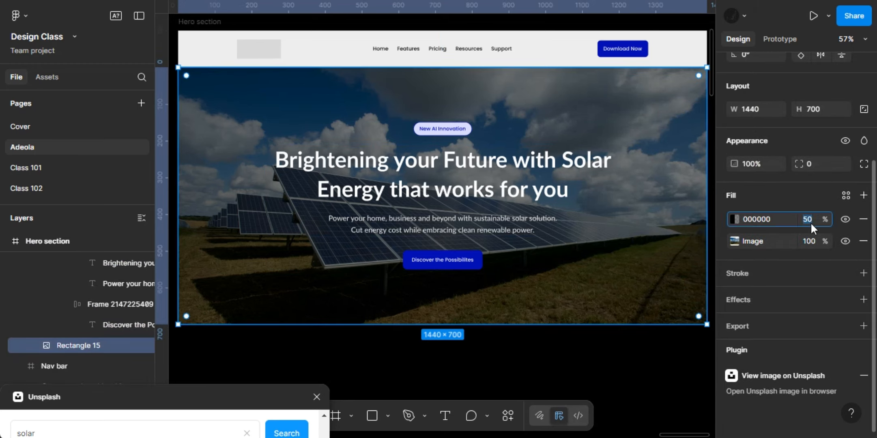
{"action": "type", "text": "70"}
{"action": "key", "text": "Return"}
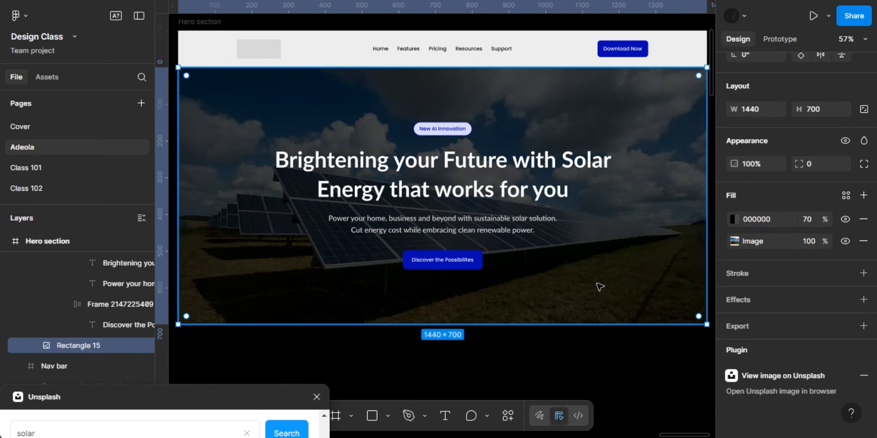
Compare the plain white hero section with the photo-background variant beside it.
{"action": "scroll", "coordinate": [600, 287], "scroll_direction": "down", "scroll_amount": 5}
{"action": "scroll", "coordinate": [600, 287], "scroll_direction": "down", "scroll_amount": 2}
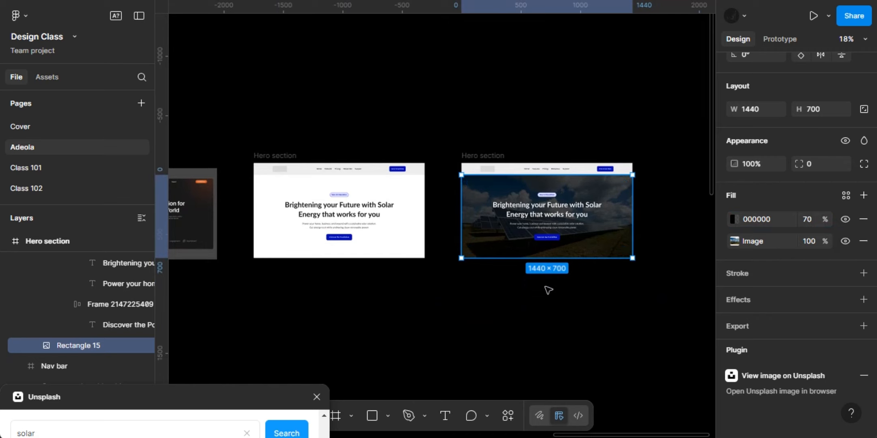
{"action": "left_click", "coordinate": [527, 291]}
{"action": "scroll", "coordinate": [446, 275], "scroll_direction": "up", "scroll_amount": 2}
{"action": "scroll", "coordinate": [446, 276], "scroll_direction": "left", "scroll_amount": 2}
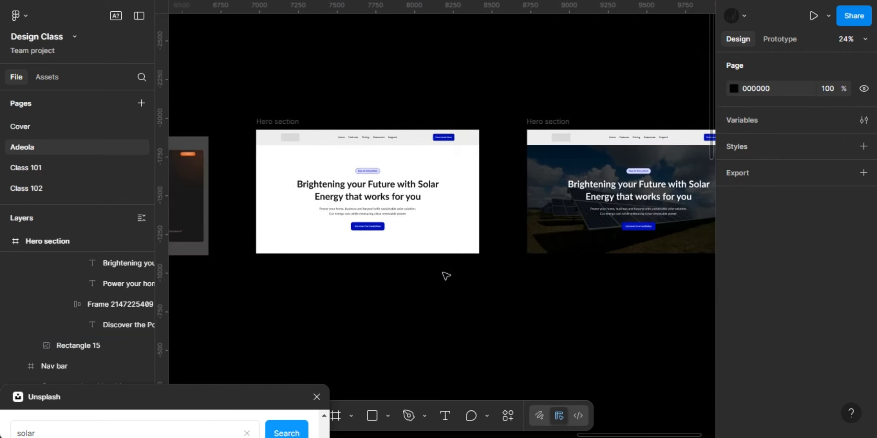
{"action": "scroll", "coordinate": [524, 114], "scroll_direction": "right", "scroll_amount": 3}
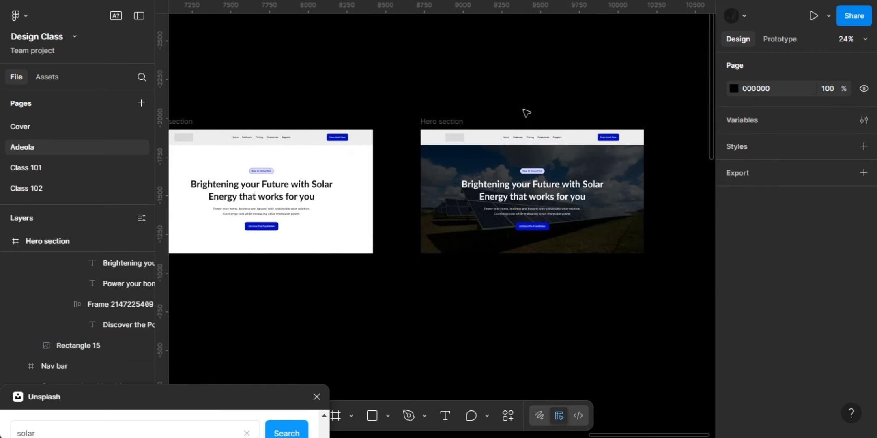
{"action": "scroll", "coordinate": [527, 113], "scroll_direction": "right", "scroll_amount": 2}
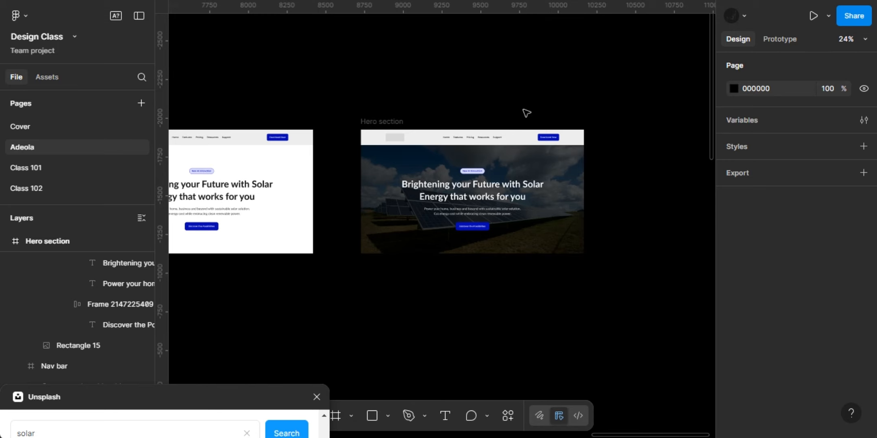
Duplicate the photo-background hero section frame and place the copy beside the original, to its right.
{"action": "scroll", "coordinate": [527, 112], "scroll_direction": "right", "scroll_amount": 2}
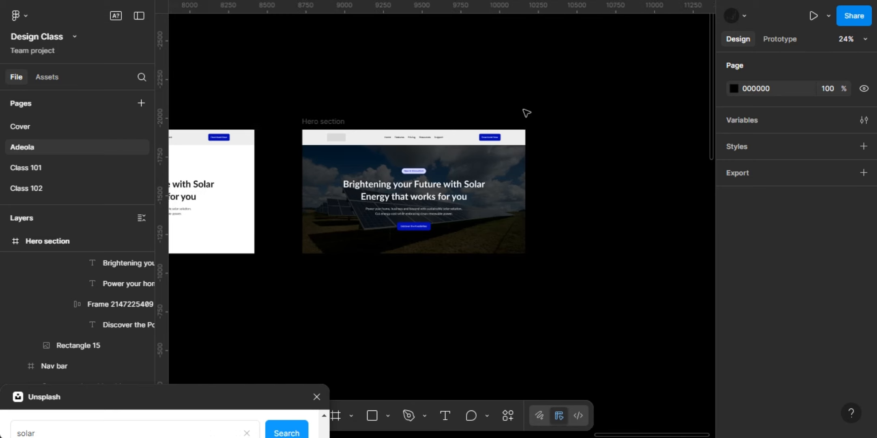
{"action": "left_click", "coordinate": [328, 122]}
{"action": "left_click_drag", "start_coordinate": [326, 122], "coordinate": [589, 121]}
{"action": "scroll", "coordinate": [589, 122], "scroll_direction": "right", "scroll_amount": 3}
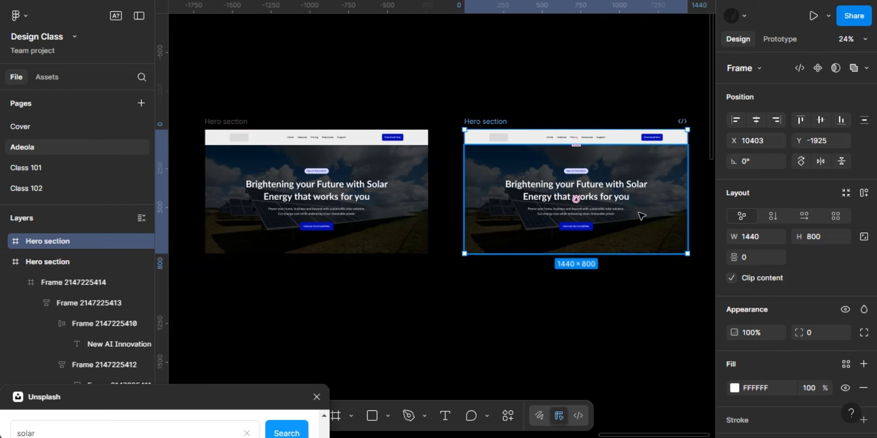
Shrink the copy's background photo from its left edge to about 702 px wide and remove its black overlay fill.
{"action": "double_click", "coordinate": [650, 220]}
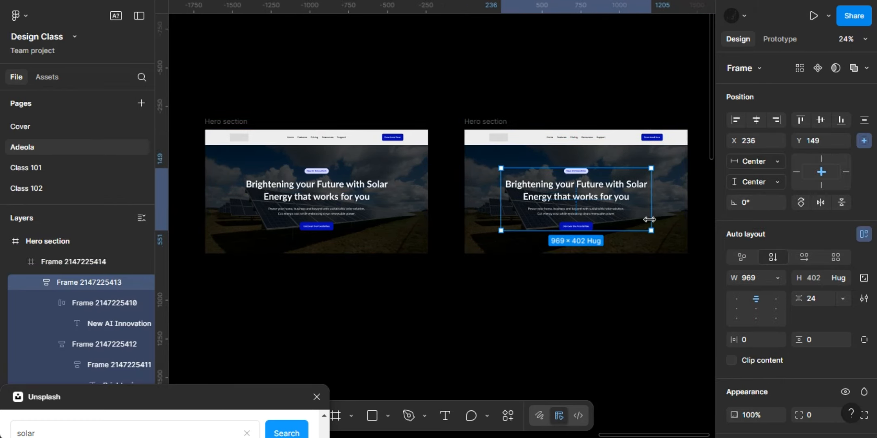
{"action": "scroll", "coordinate": [650, 220], "scroll_direction": "up", "scroll_amount": 3}
{"action": "left_click", "coordinate": [682, 225]}
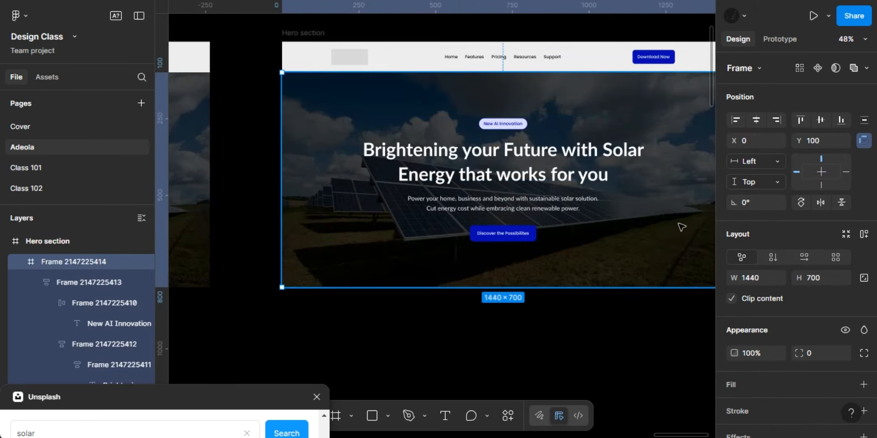
{"action": "left_click", "coordinate": [682, 226]}
{"action": "scroll", "coordinate": [682, 227], "scroll_direction": "down", "scroll_amount": 2}
{"action": "scroll", "coordinate": [682, 226], "scroll_direction": "right", "scroll_amount": 3}
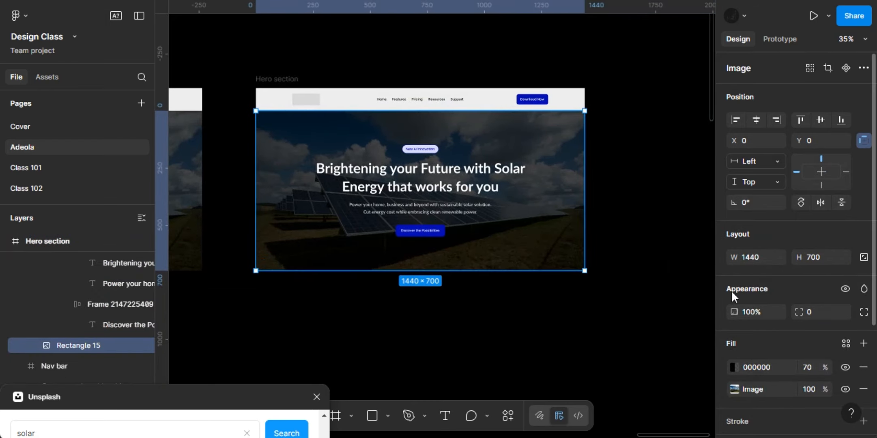
{"action": "left_click_drag", "start_coordinate": [256, 175], "coordinate": [425, 186]}
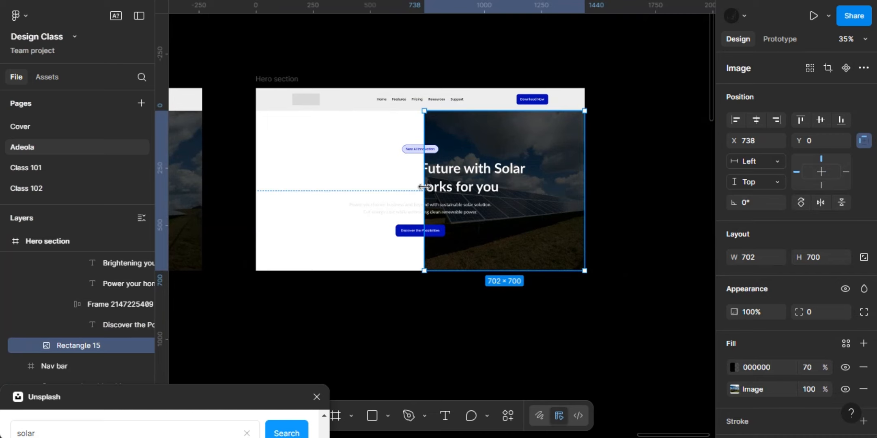
{"action": "left_click", "coordinate": [863, 367]}
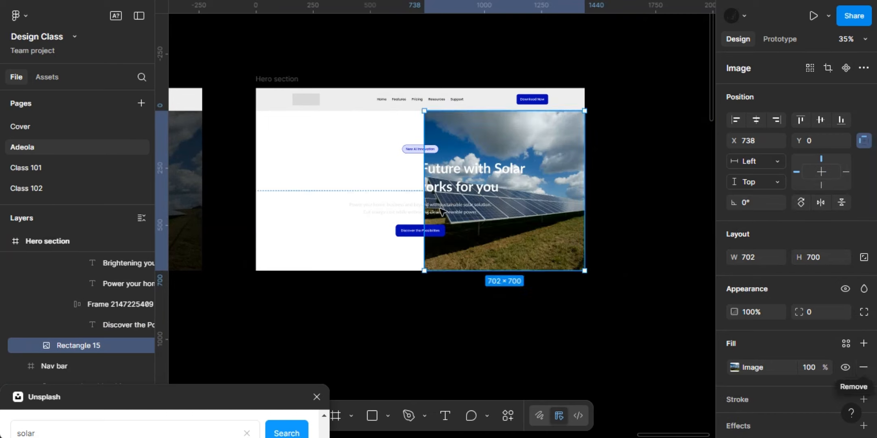
Change the white heading colour in the copy's text frame to 101010.
{"action": "left_click", "coordinate": [399, 175]}
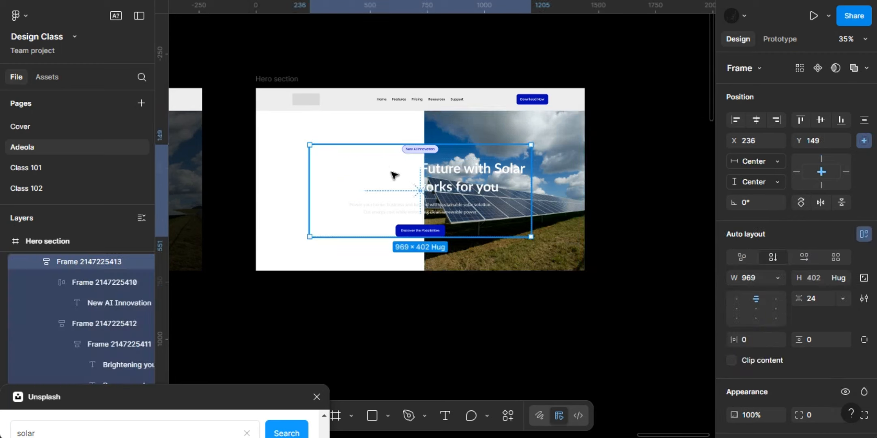
{"action": "double_click", "coordinate": [398, 183]}
{"action": "double_click", "coordinate": [398, 184]}
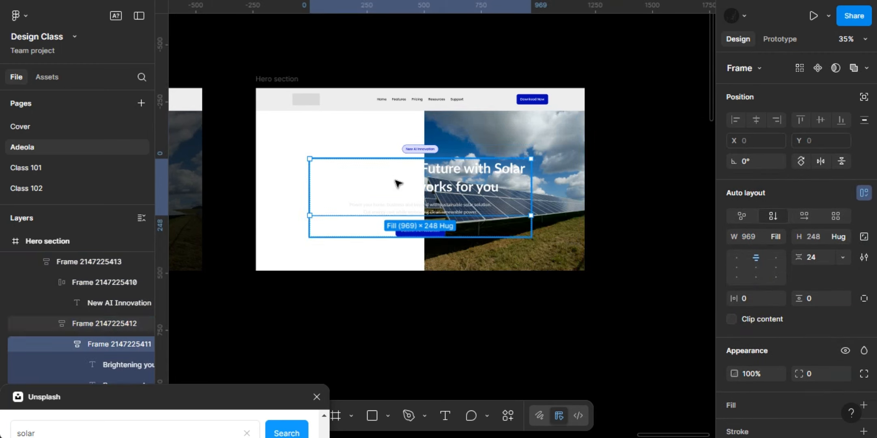
{"action": "scroll", "coordinate": [782, 367], "scroll_direction": "down", "scroll_amount": 4}
{"action": "scroll", "coordinate": [782, 367], "scroll_direction": "down", "scroll_amount": 3}
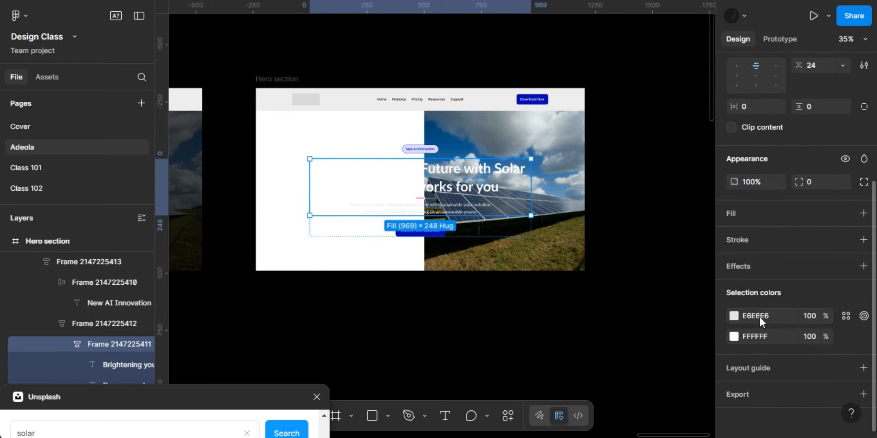
{"action": "left_click", "coordinate": [757, 336]}
{"action": "type", "text": "10101"}
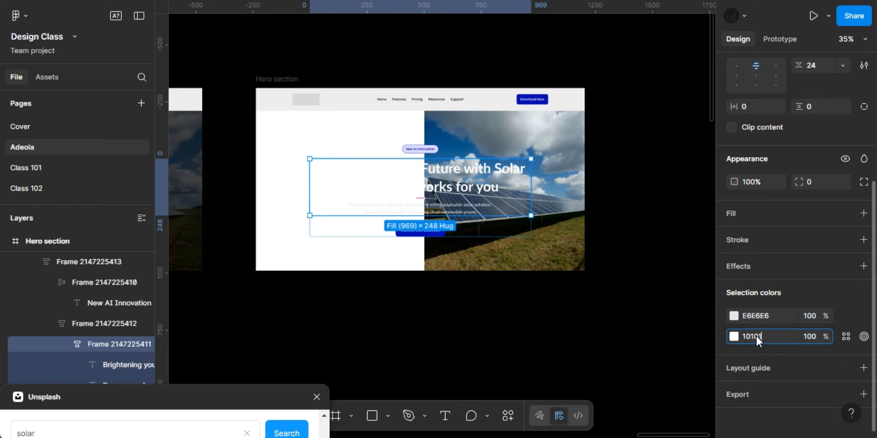
{"action": "type", "text": "0"}
{"action": "key", "text": "Return"}
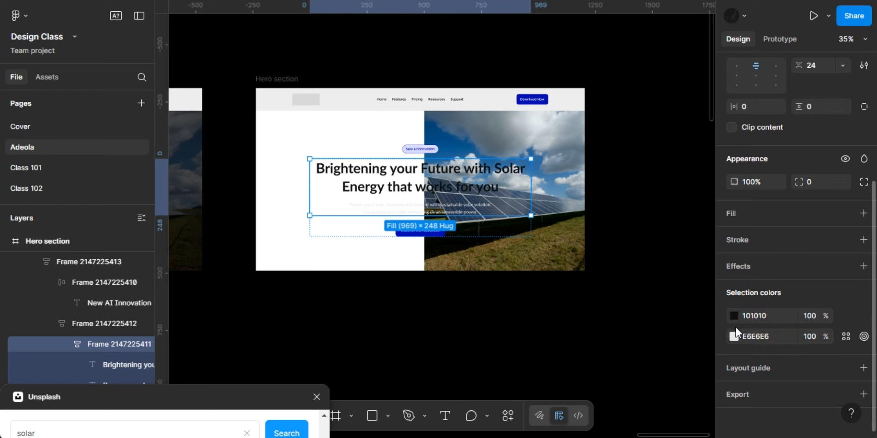
Recolour the supporting paragraph under the heading from the light grey to dark grey 535353.
{"action": "left_click", "coordinate": [734, 336]}
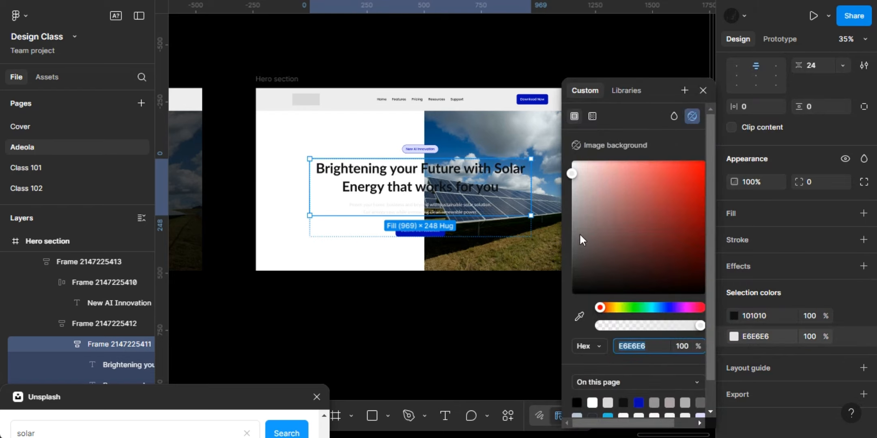
{"action": "left_click_drag", "start_coordinate": [579, 233], "coordinate": [559, 255]}
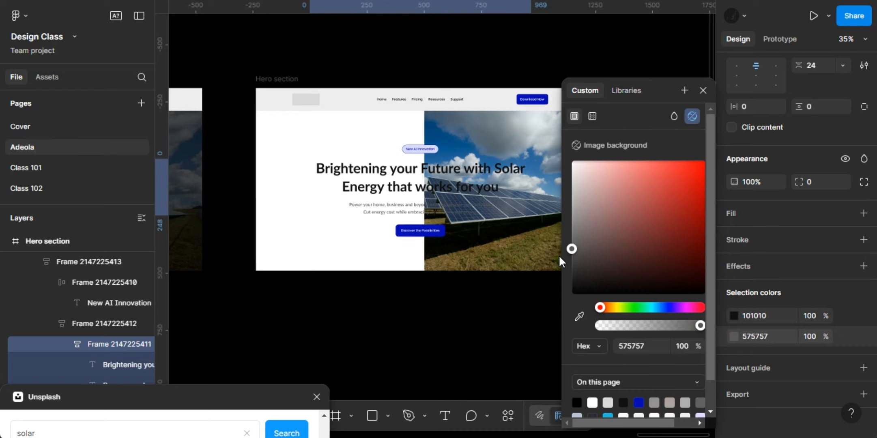
{"action": "left_click", "coordinate": [703, 90]}
Set top-left alignment on the three nested auto layout frames that hold the badge, heading, paragraph and button.
{"action": "left_click", "coordinate": [525, 149]}
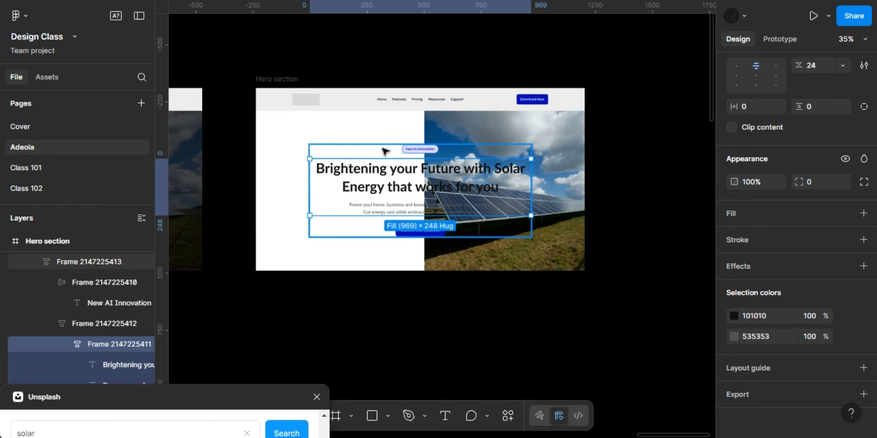
{"action": "scroll", "coordinate": [740, 222], "scroll_direction": "up", "scroll_amount": 5}
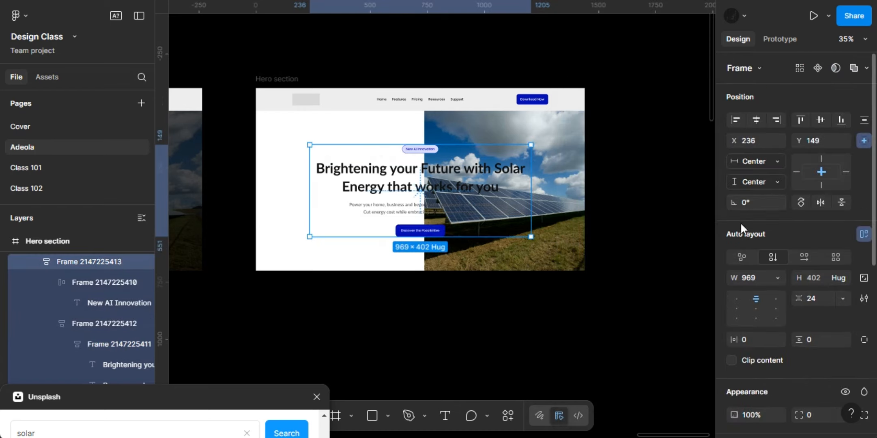
{"action": "left_click", "coordinate": [741, 300]}
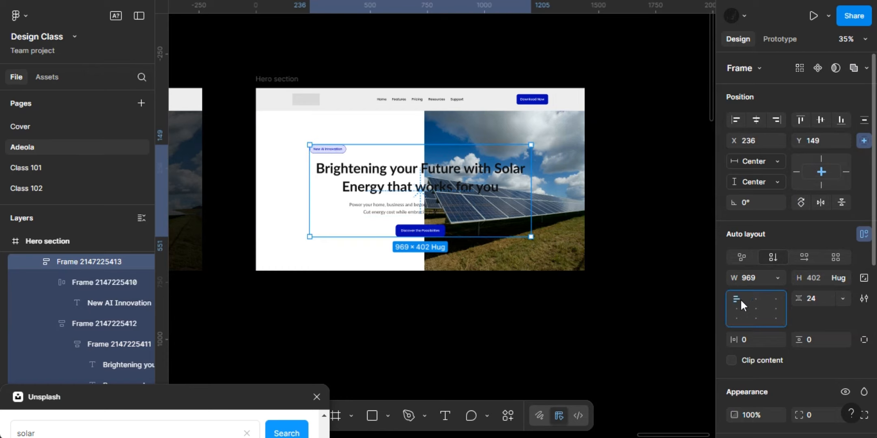
{"action": "left_click", "coordinate": [374, 199]}
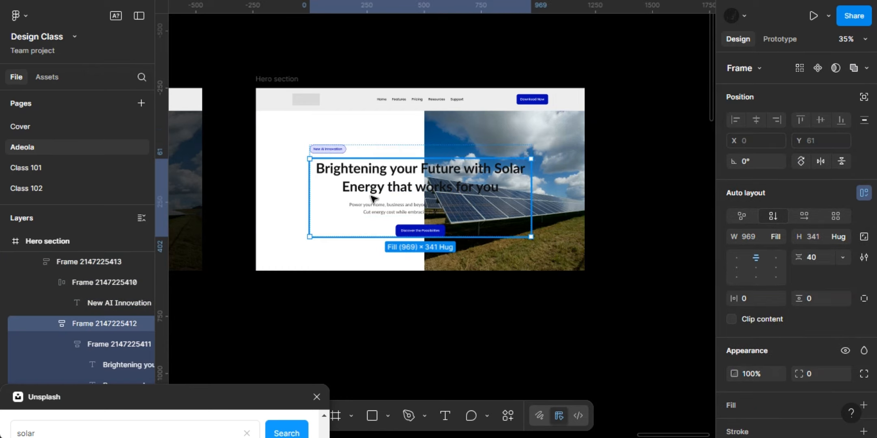
{"action": "left_click", "coordinate": [737, 255]}
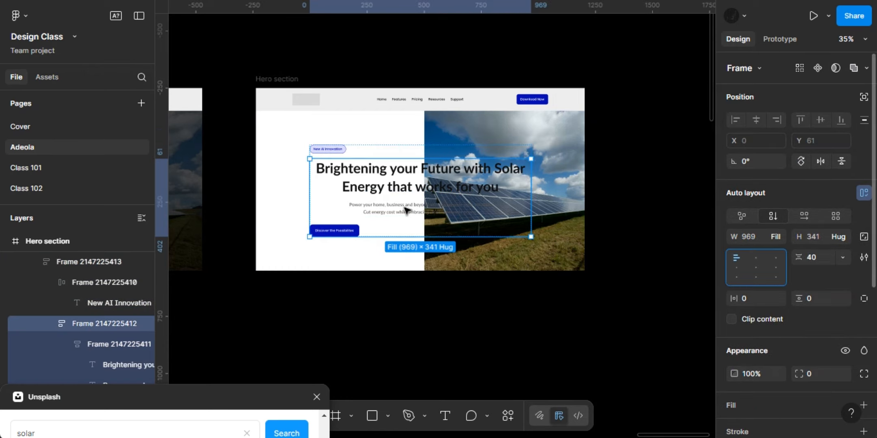
{"action": "left_click", "coordinate": [381, 196]}
{"action": "left_click", "coordinate": [736, 258]}
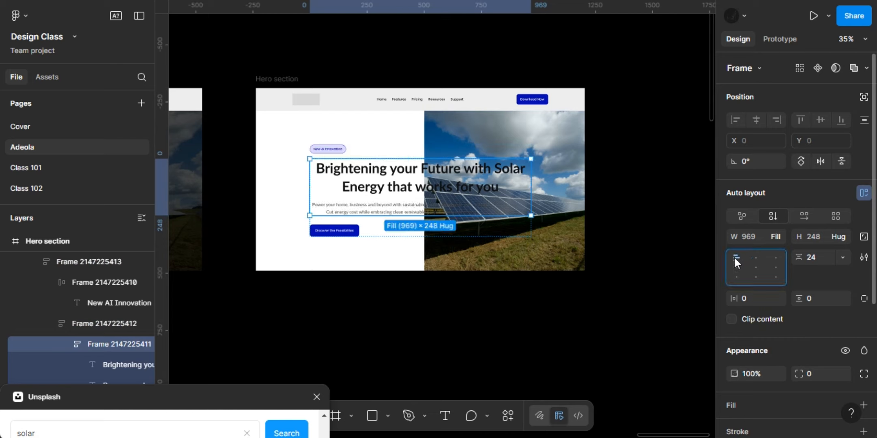
Left-align the text of the hero heading and of the supporting paragraph below it.
{"action": "double_click", "coordinate": [414, 172]}
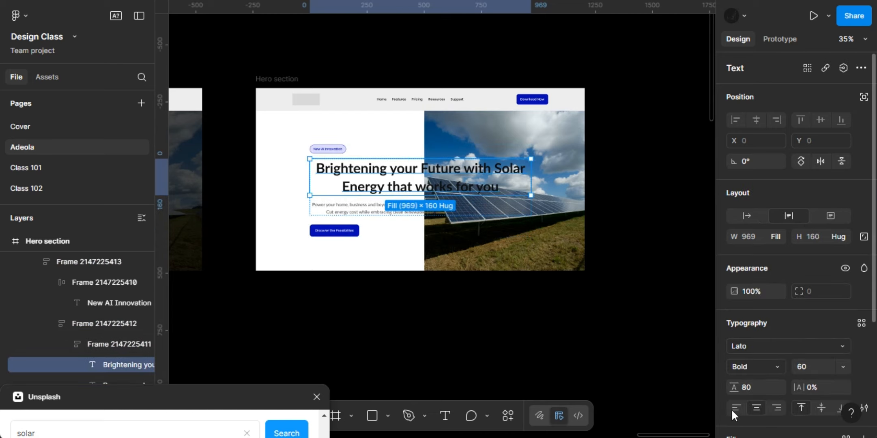
{"action": "left_click", "coordinate": [735, 408]}
{"action": "left_click", "coordinate": [370, 206]}
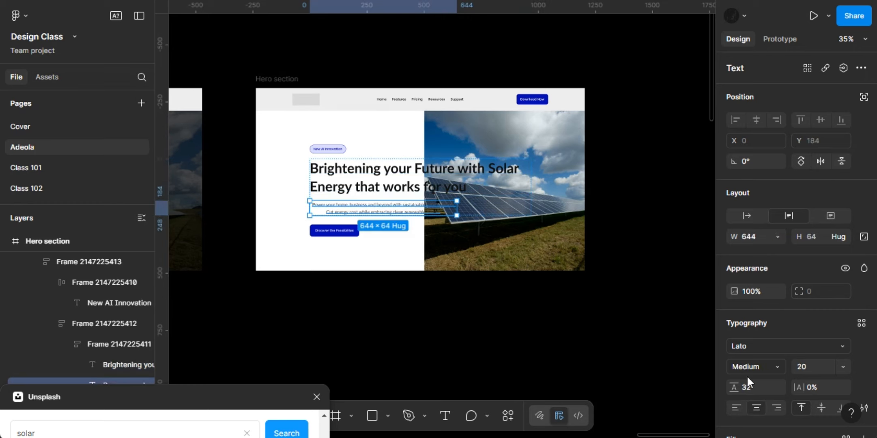
{"action": "left_click", "coordinate": [737, 407]}
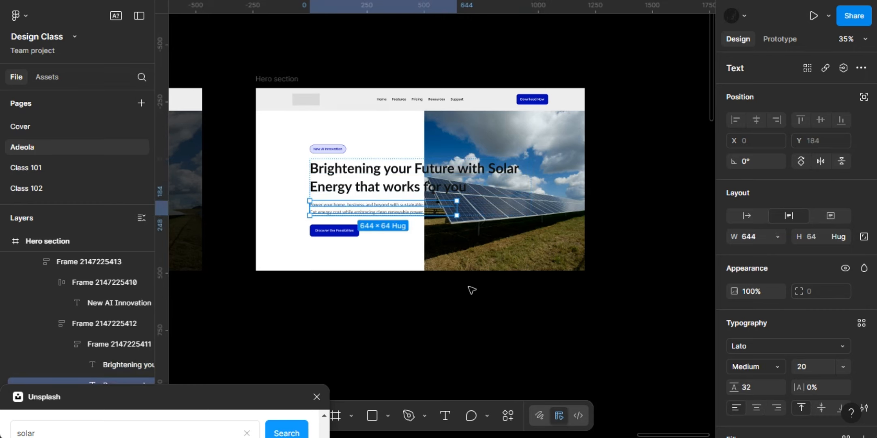
Set the X position of the whole hero content frame to 160.
{"action": "left_click", "coordinate": [402, 145]}
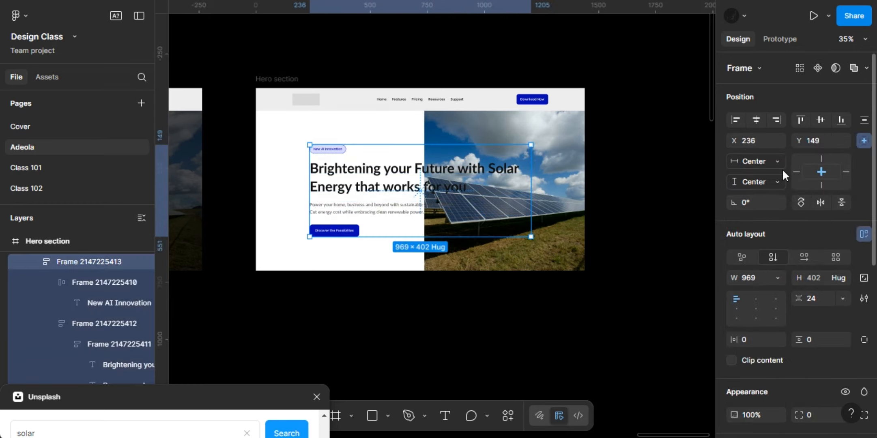
{"action": "left_click", "coordinate": [750, 140]}
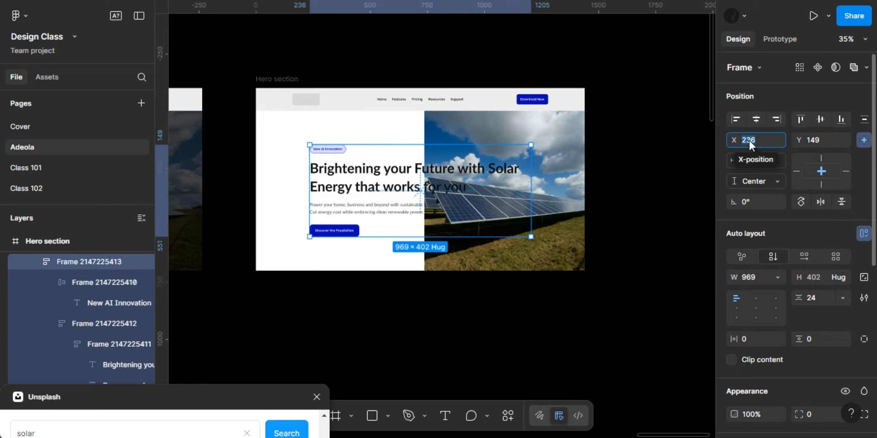
{"action": "type", "text": "160"}
{"action": "key", "text": "Return"}
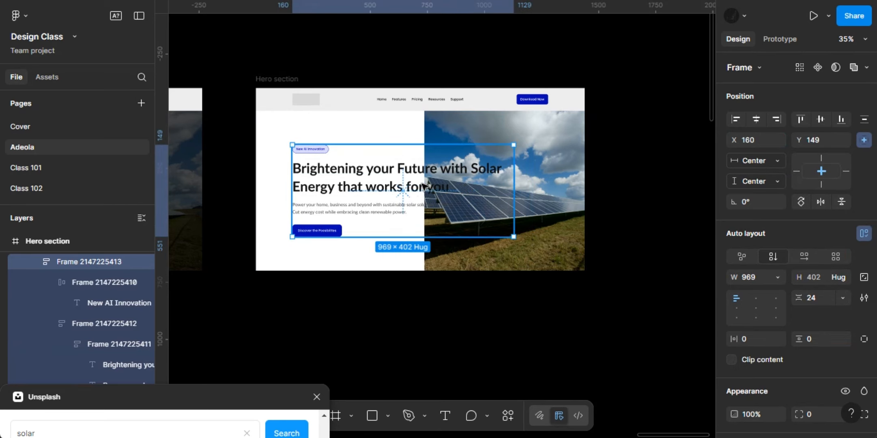
Narrow the heading text box to about 499 px and the paragraph below it to about 471 px wide, clear of the photo.
{"action": "scroll", "coordinate": [426, 186], "scroll_direction": "up", "scroll_amount": 5}
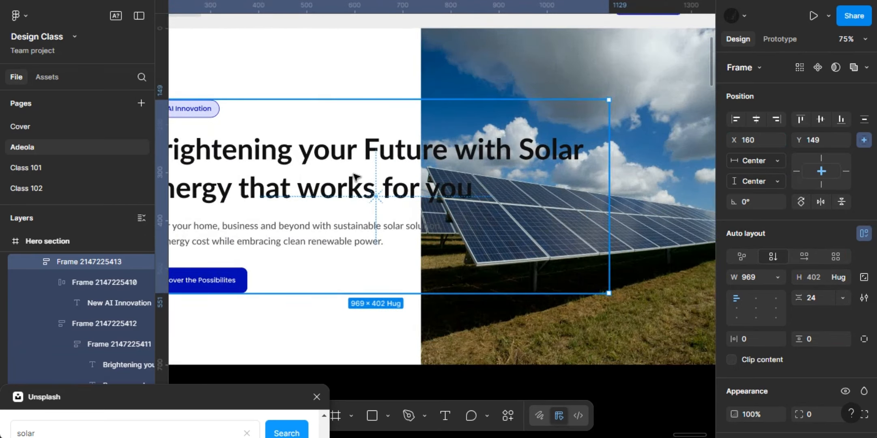
{"action": "left_click", "coordinate": [355, 176]}
{"action": "left_click", "coordinate": [390, 158]}
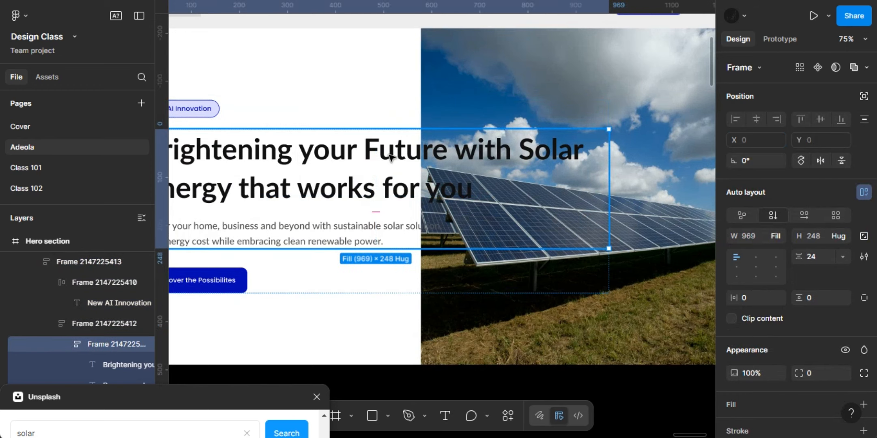
{"action": "left_click", "coordinate": [605, 162]}
{"action": "scroll", "coordinate": [603, 163], "scroll_direction": "down", "scroll_amount": 4}
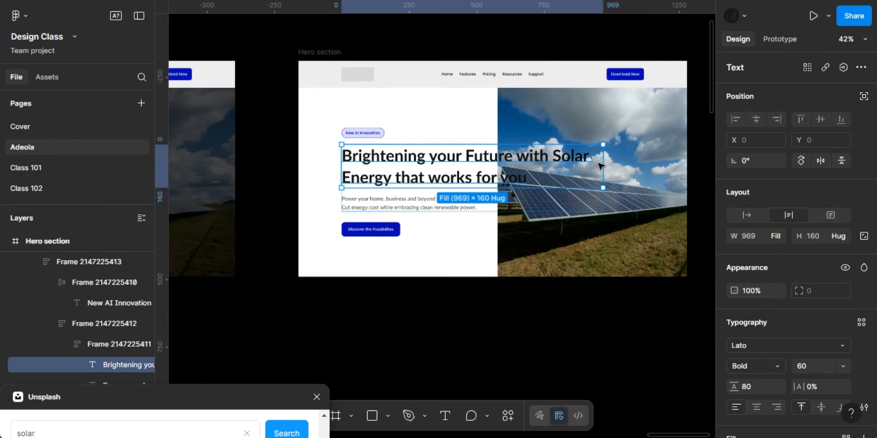
{"action": "left_click_drag", "start_coordinate": [602, 163], "coordinate": [476, 162]}
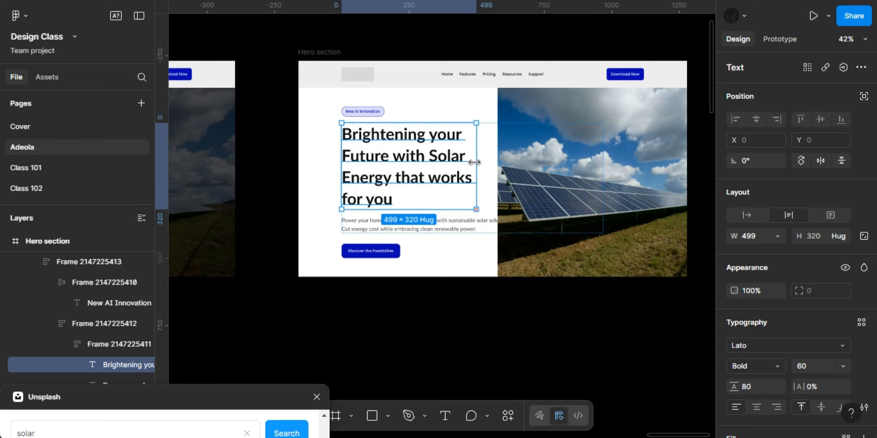
{"action": "left_click", "coordinate": [457, 231]}
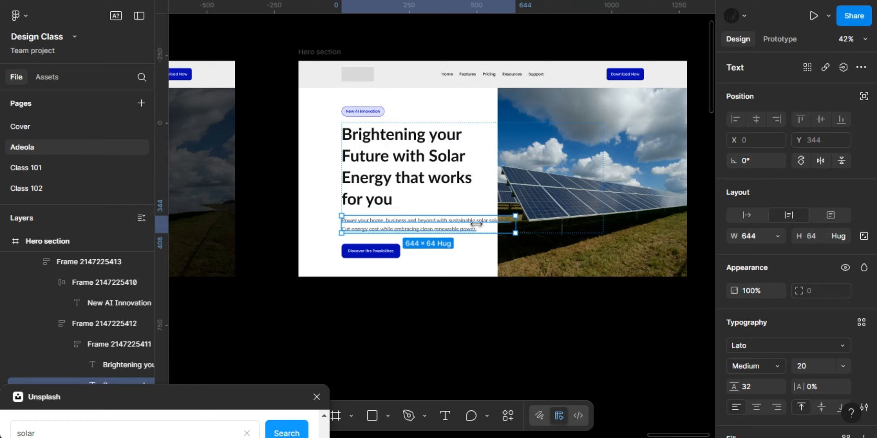
{"action": "left_click_drag", "start_coordinate": [476, 224], "coordinate": [471, 224]}
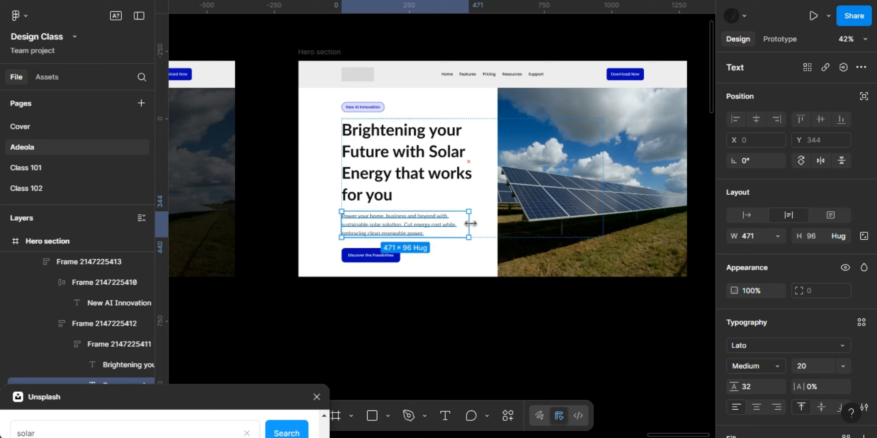
Set the X position of the whole hero content frame to 100.
{"action": "left_click", "coordinate": [477, 250]}
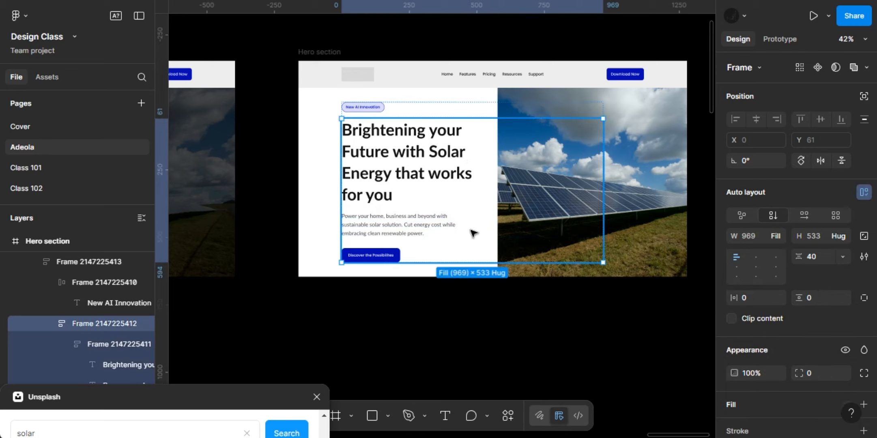
{"action": "left_click", "coordinate": [457, 105]}
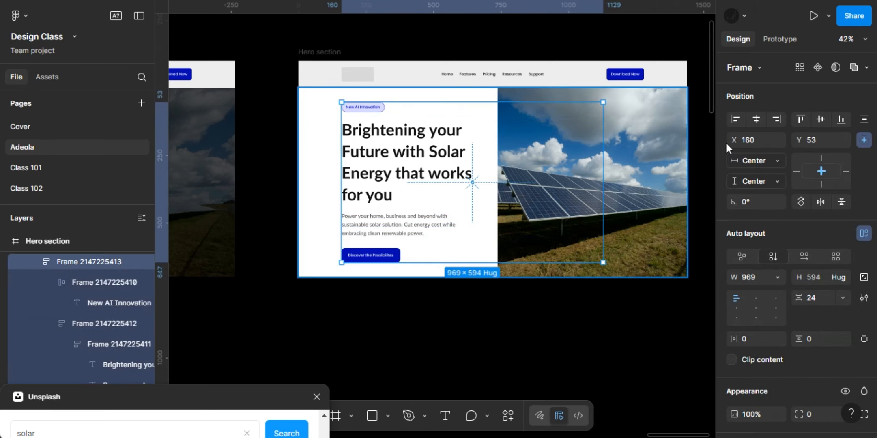
{"action": "left_click", "coordinate": [760, 142]}
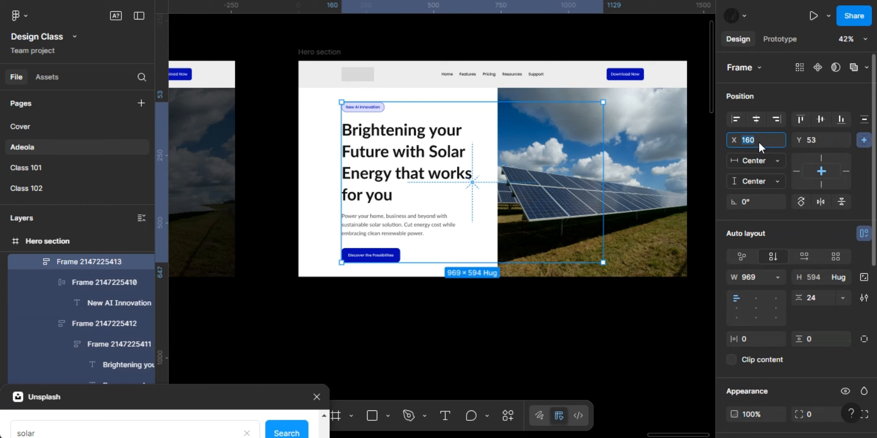
{"action": "type", "text": "100"}
{"action": "key", "text": "Return"}
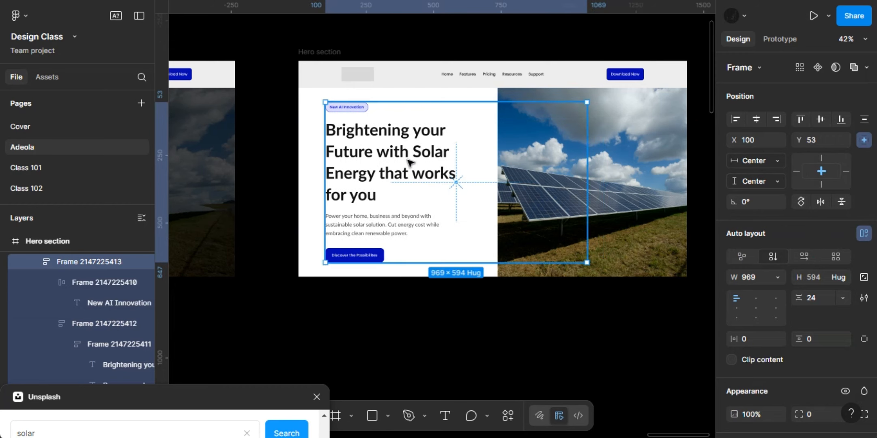
Widen the hero heading's text box to about 642 px and set its font size to 48.
{"action": "scroll", "coordinate": [410, 163], "scroll_direction": "up", "scroll_amount": 4}
{"action": "left_click", "coordinate": [410, 162]}
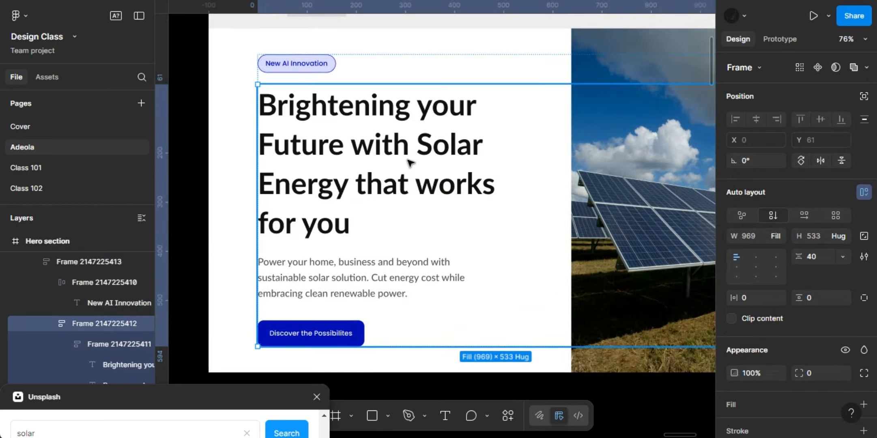
{"action": "left_click", "coordinate": [410, 163]}
{"action": "left_click", "coordinate": [410, 162]}
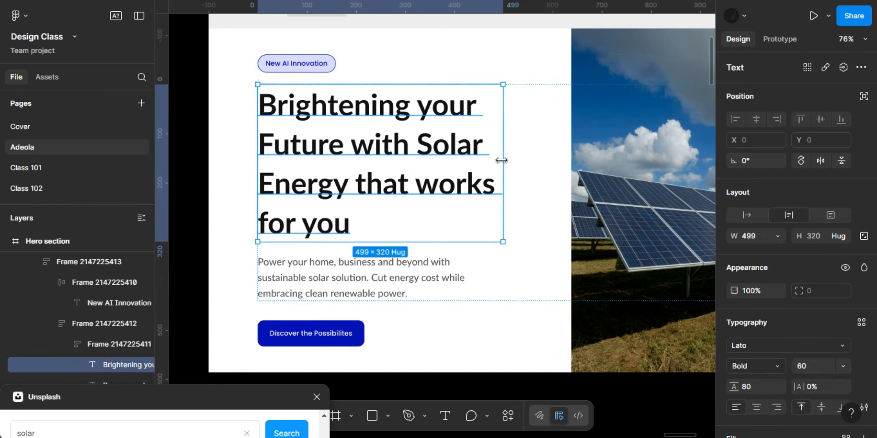
{"action": "left_click_drag", "start_coordinate": [502, 161], "coordinate": [573, 151]}
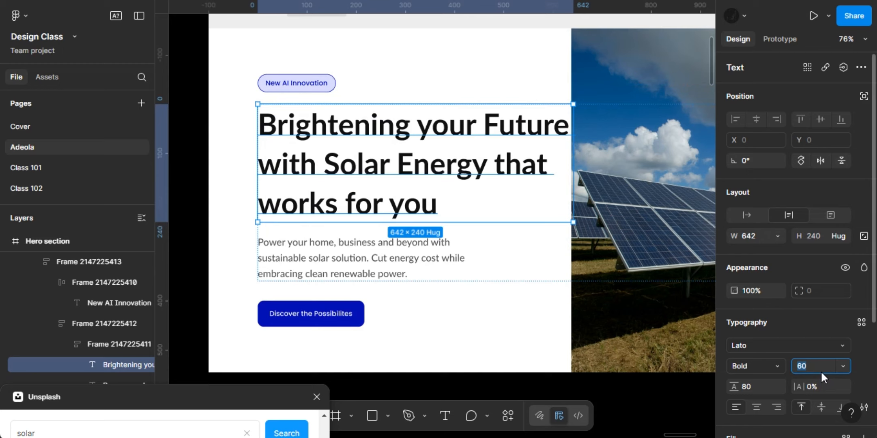
{"action": "key", "text": "Return"}
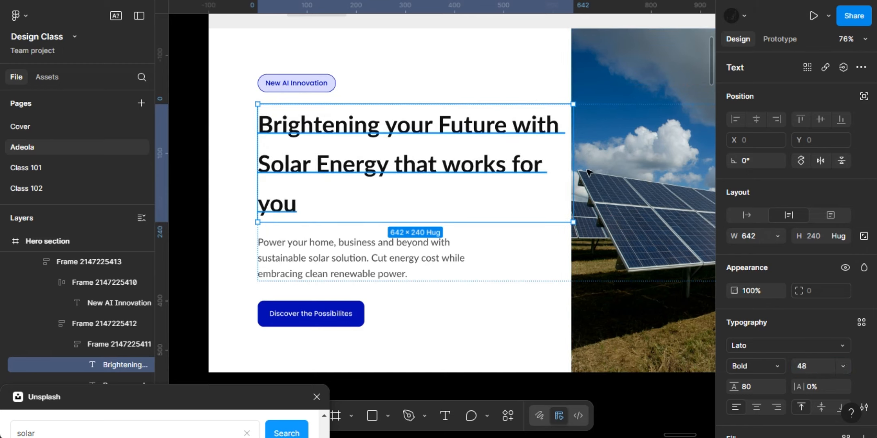
Set the heading's line height to 60 and narrow its text box to about 509 px.
{"action": "left_click", "coordinate": [761, 384]}
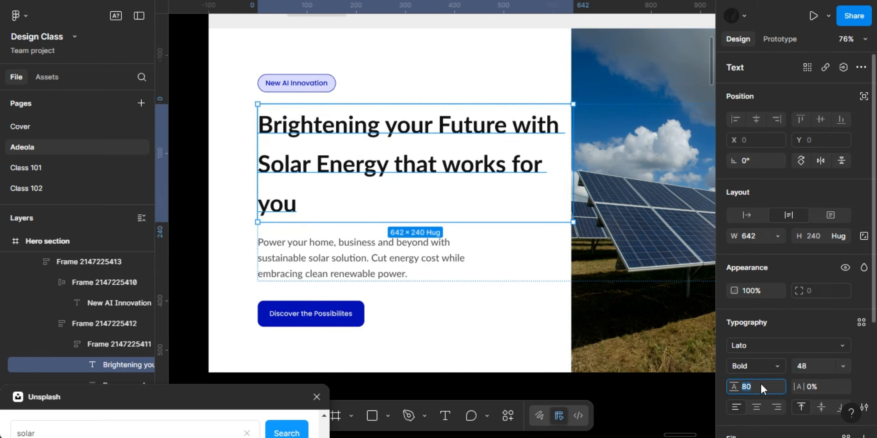
{"action": "type", "text": "60"}
{"action": "key", "text": "Return"}
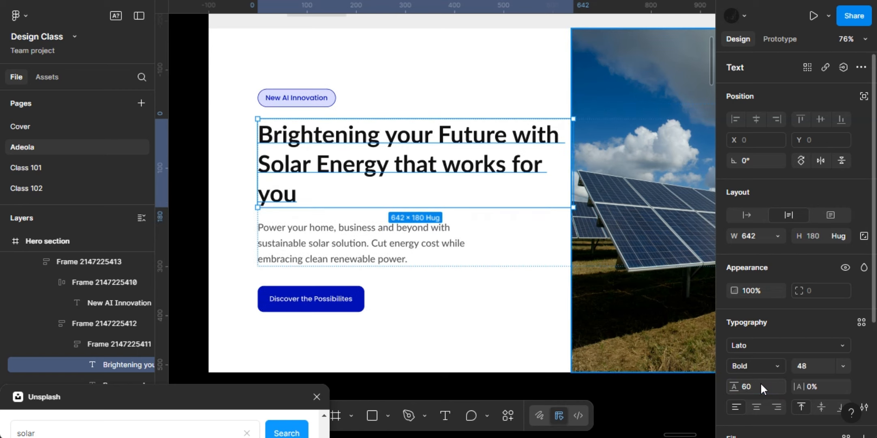
{"action": "left_click_drag", "start_coordinate": [568, 188], "coordinate": [508, 175]}
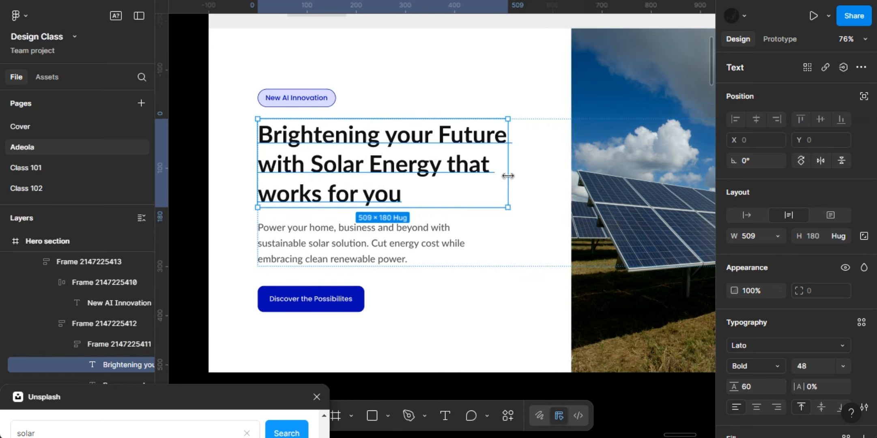
Set the width of both the heading-and-paragraph frame and the whole hero content frame to hug contents.
{"action": "left_click", "coordinate": [550, 175]}
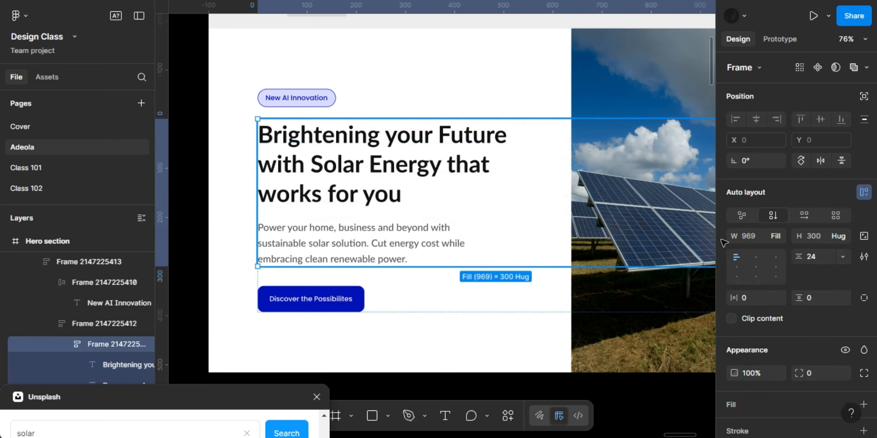
{"action": "left_click", "coordinate": [780, 231]}
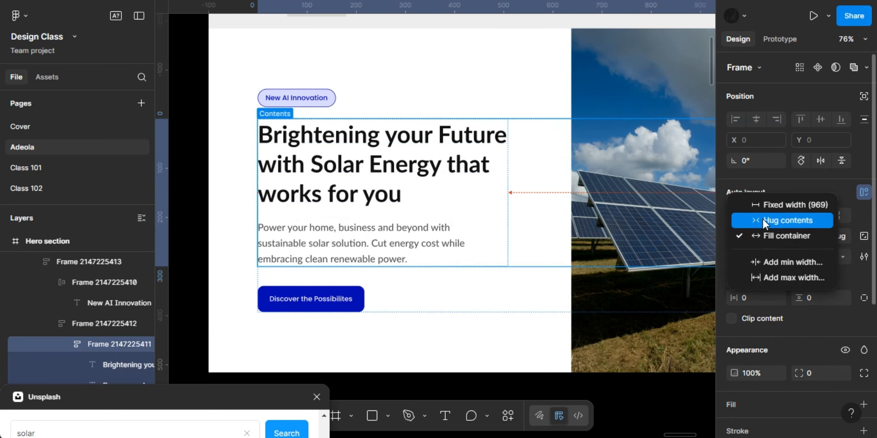
{"action": "left_click", "coordinate": [762, 221]}
{"action": "left_click", "coordinate": [446, 104]}
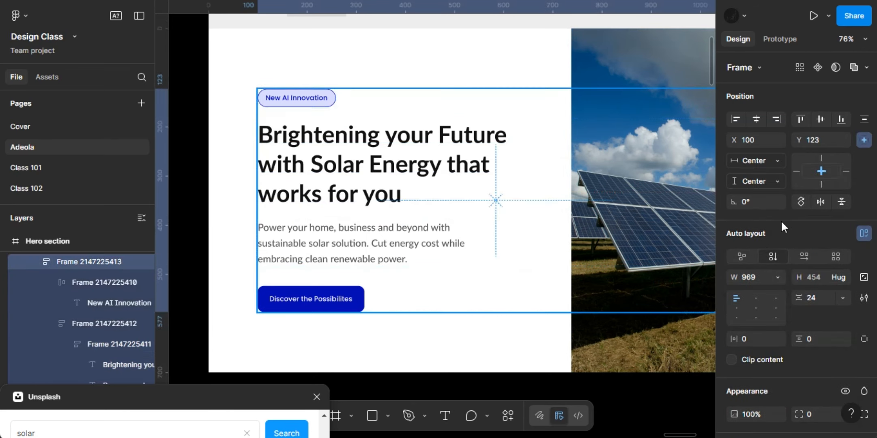
{"action": "left_click", "coordinate": [778, 274]}
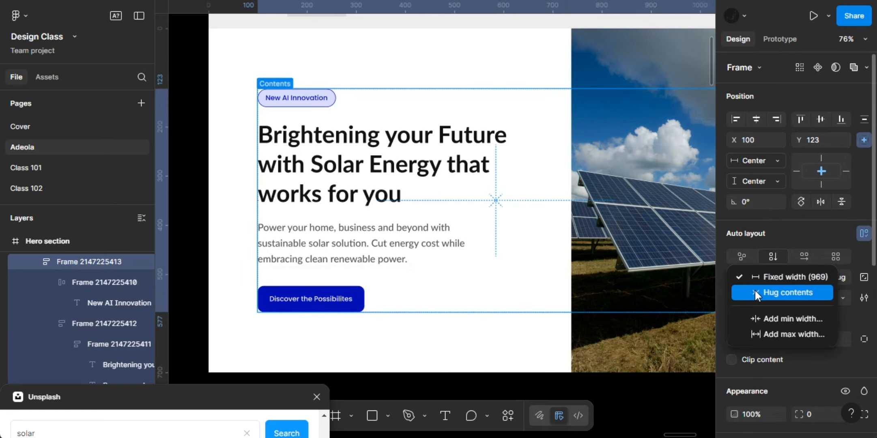
{"action": "left_click", "coordinate": [755, 292]}
{"action": "scroll", "coordinate": [706, 203], "scroll_direction": "right", "scroll_amount": 3}
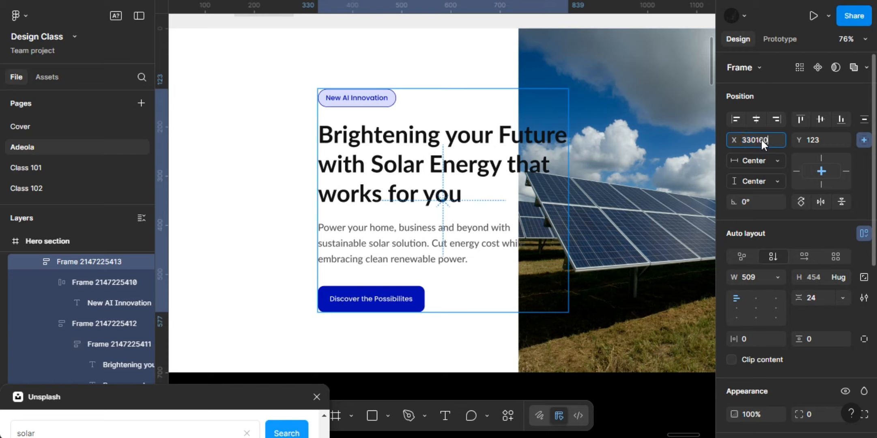
{"action": "key", "text": "Return"}
{"action": "left_click_drag", "start_coordinate": [730, 141], "coordinate": [736, 141]}
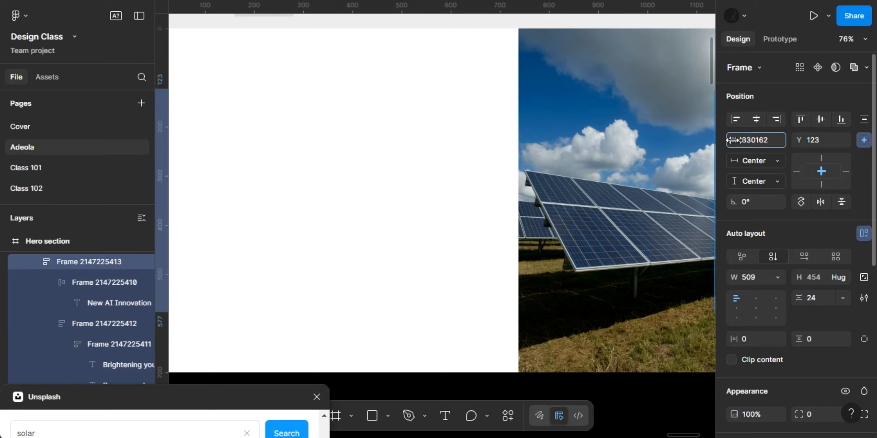
{"action": "double_click", "coordinate": [759, 141]}
{"action": "left_click", "coordinate": [479, 178]}
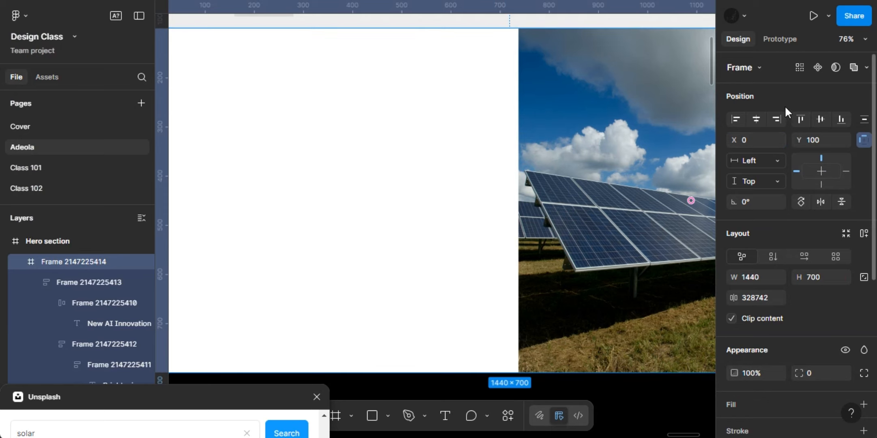
{"action": "key", "text": "BackSpace"}
{"action": "type", "text": "160"}
{"action": "key", "text": "Return"}
{"action": "key", "text": "ctrl+z"}
{"action": "key", "text": "ctrl+z"}
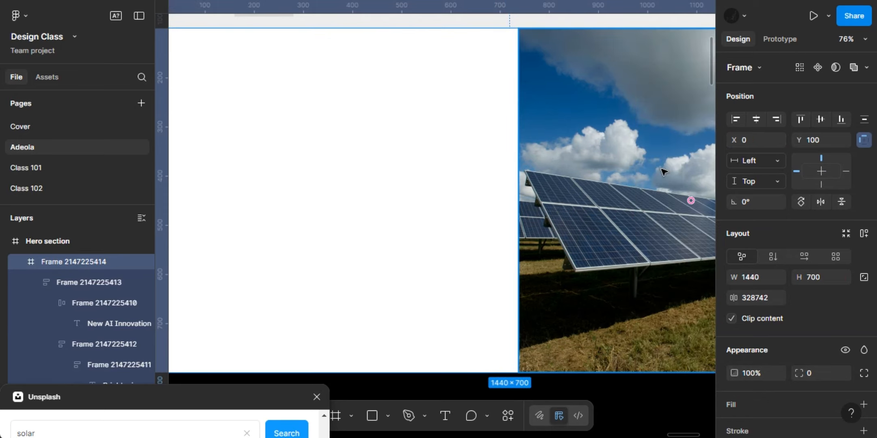
Set the X position of the resized hero content frame to 160 and check its spacing against the photo.
{"action": "left_click", "coordinate": [751, 141]}
{"action": "type", "text": "160"}
{"action": "key", "text": "Return"}
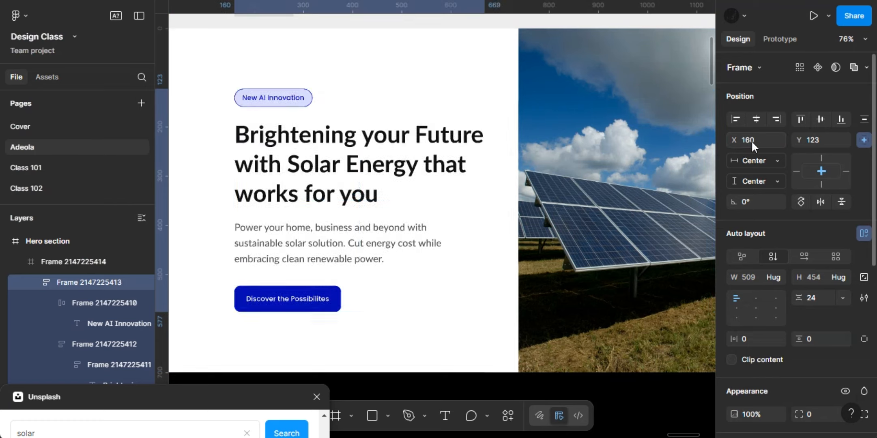
{"action": "scroll", "coordinate": [391, 165], "scroll_direction": "down", "scroll_amount": 5}
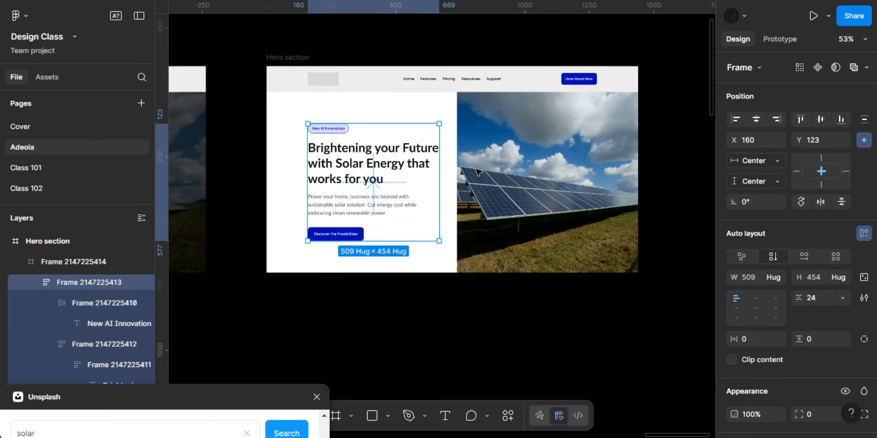
{"action": "left_click", "coordinate": [490, 177]}
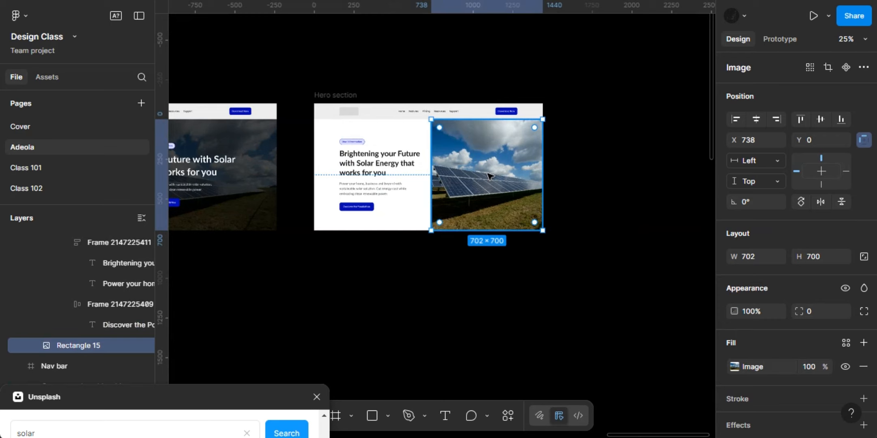
{"action": "scroll", "coordinate": [354, 175], "scroll_direction": "up", "scroll_amount": 5}
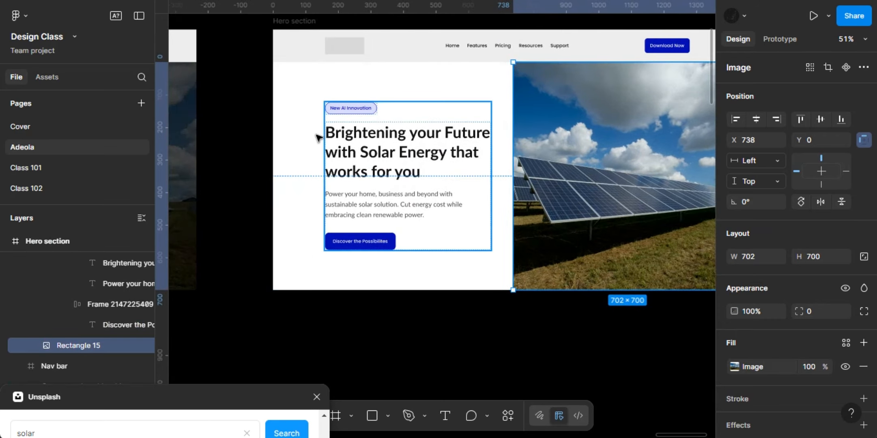
Set the X position of the hero content frame to 120 and clear the selection.
{"action": "left_click", "coordinate": [372, 154]}
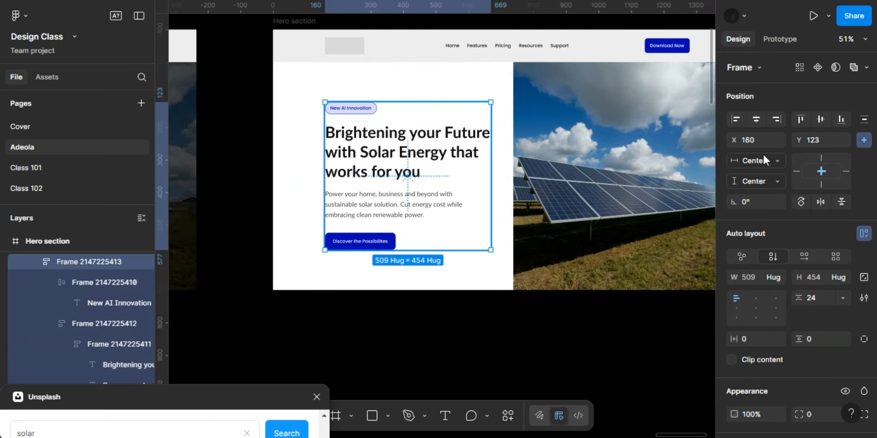
{"action": "left_click", "coordinate": [761, 142]}
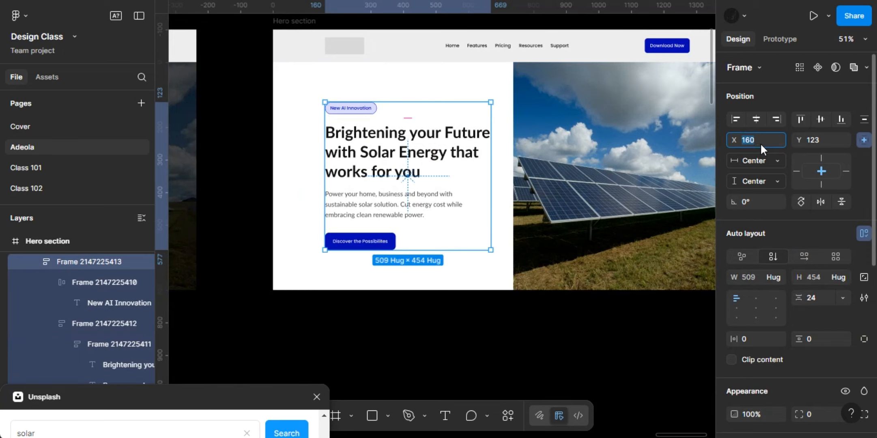
{"action": "type", "text": "120"}
{"action": "key", "text": "Return"}
{"action": "key", "text": "alt"}
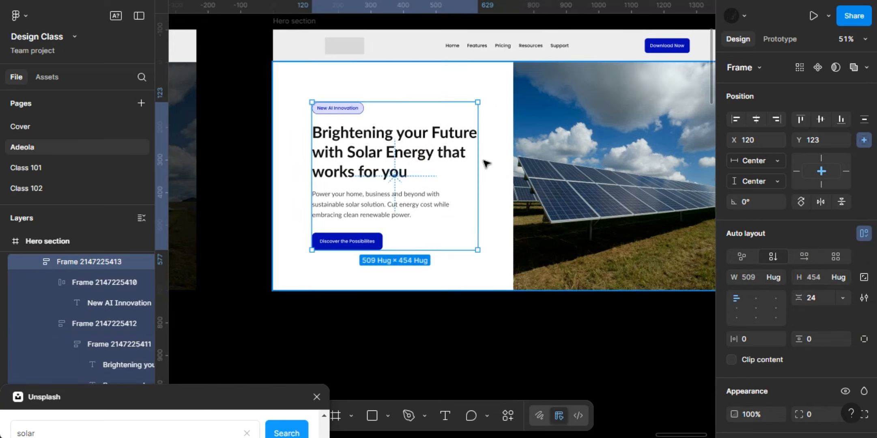
{"action": "scroll", "coordinate": [587, 284], "scroll_direction": "right", "scroll_amount": 3}
{"action": "left_click", "coordinate": [585, 286]}
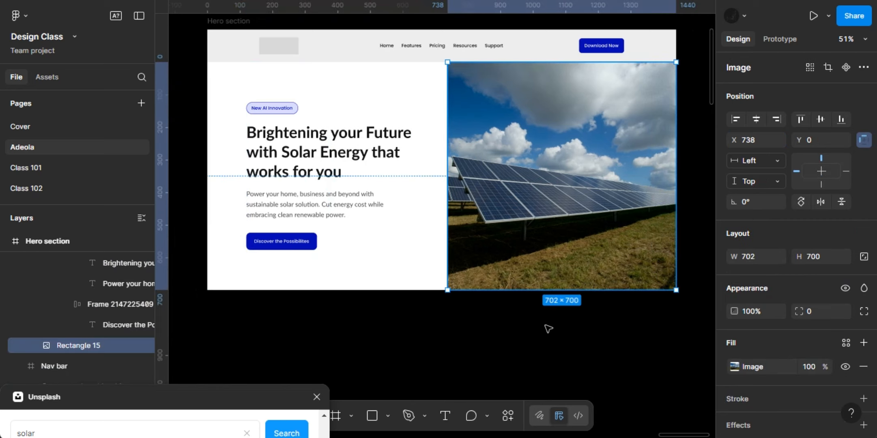
{"action": "left_click", "coordinate": [549, 328]}
{"action": "scroll", "coordinate": [549, 329], "scroll_direction": "down", "scroll_amount": 3, "text": "ctrl"}
{"action": "scroll", "coordinate": [487, 284], "scroll_direction": "down", "scroll_amount": 2}
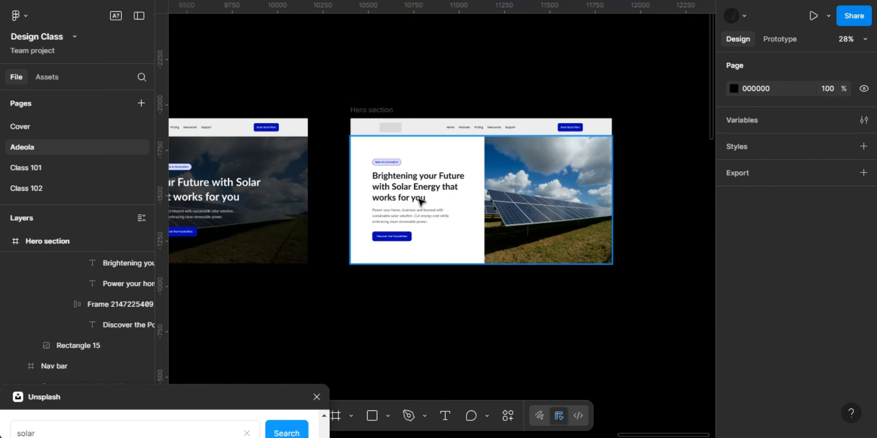
Wrap the hero content frame and the solar panel photo together in a horizontal auto layout.
{"action": "left_click", "coordinate": [455, 190]}
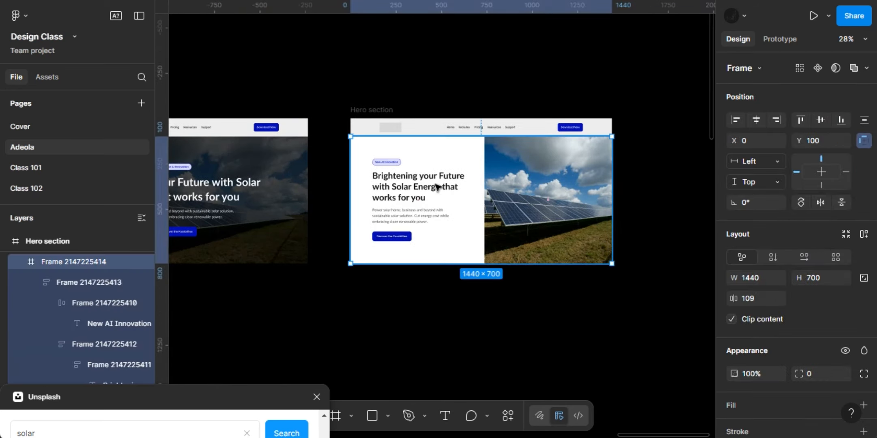
{"action": "double_click", "coordinate": [422, 185]}
{"action": "left_click", "coordinate": [506, 196], "text": "shift"}
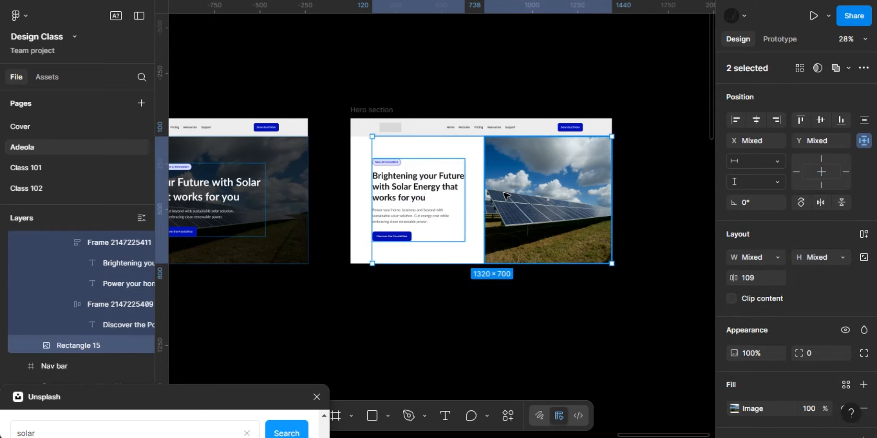
{"action": "key", "text": "shift+a"}
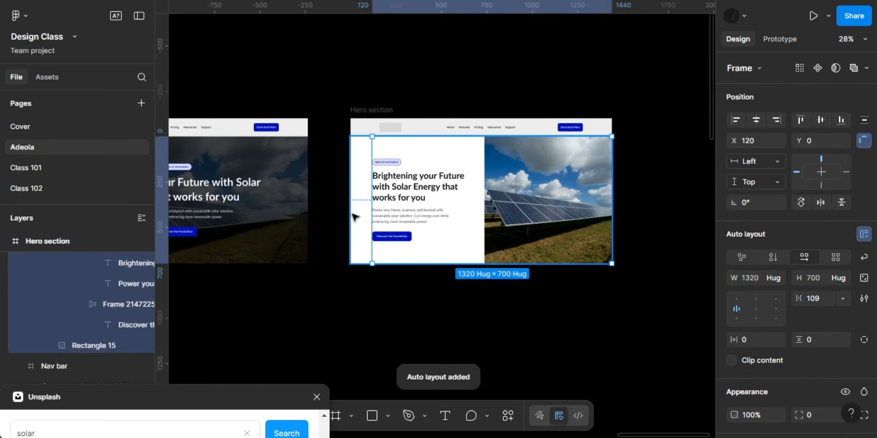
Replace the solar panel photo in the split hero with the Unsplash photo of a brick house with a dark solar roof.
{"action": "scroll", "coordinate": [469, 277], "scroll_direction": "up", "scroll_amount": 5, "text": "ctrl"}
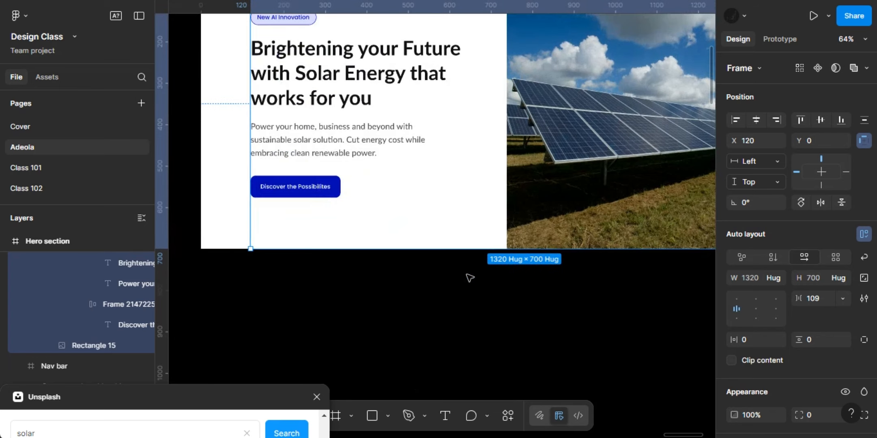
{"action": "scroll", "coordinate": [470, 278], "scroll_direction": "up", "scroll_amount": 3}
{"action": "scroll", "coordinate": [470, 278], "scroll_direction": "right", "scroll_amount": 2}
{"action": "scroll", "coordinate": [470, 278], "scroll_direction": "right", "scroll_amount": 2}
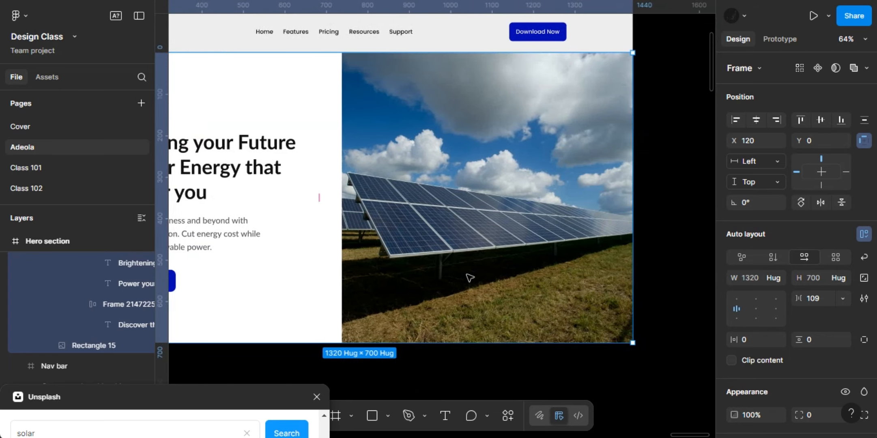
{"action": "scroll", "coordinate": [470, 278], "scroll_direction": "left", "scroll_amount": 4}
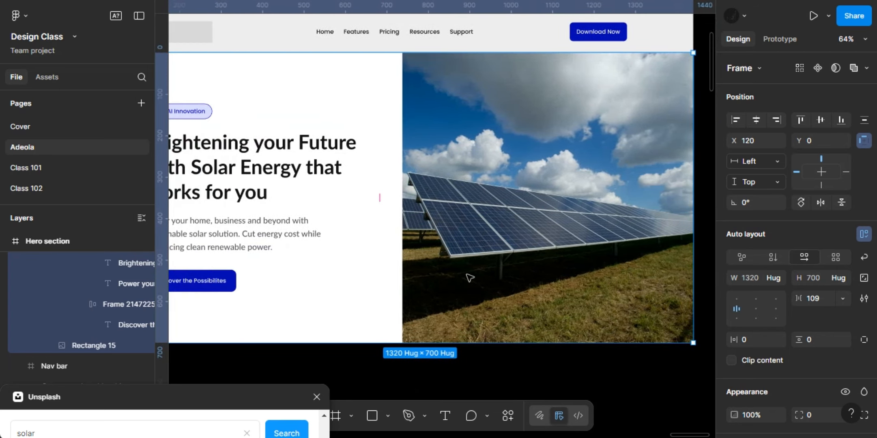
{"action": "left_click", "coordinate": [566, 151]}
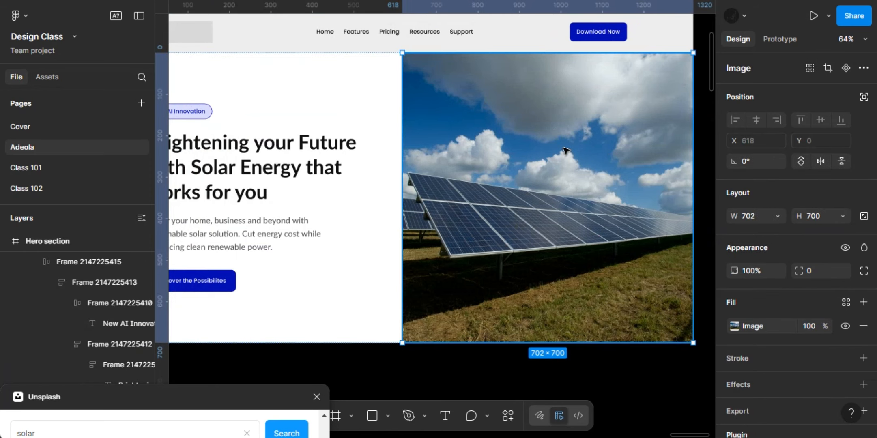
{"action": "left_click_drag", "start_coordinate": [223, 177], "coordinate": [233, 14]}
{"action": "scroll", "coordinate": [283, 190], "scroll_direction": "down", "scroll_amount": 5}
{"action": "scroll", "coordinate": [283, 189], "scroll_direction": "down", "scroll_amount": 5}
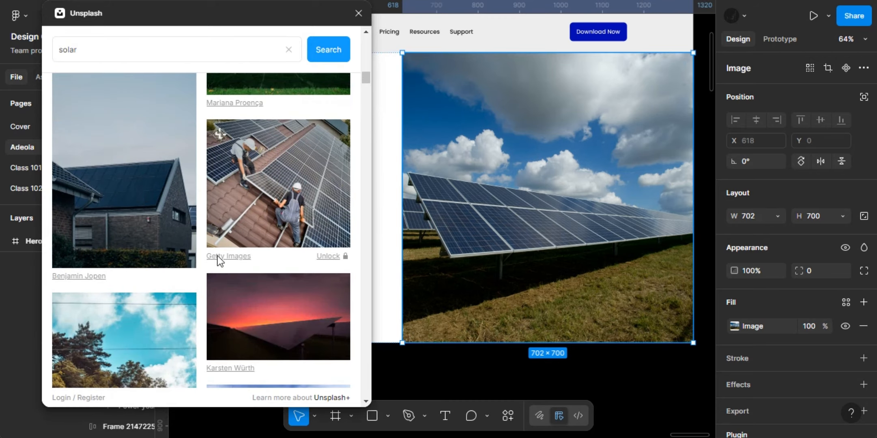
{"action": "left_click", "coordinate": [164, 220]}
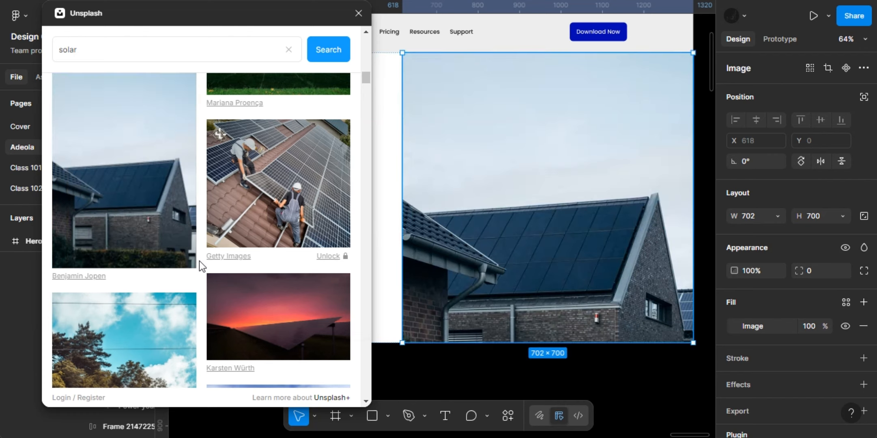
Browse further Unsplash solar results and fill the split hero's image with the photo of blue panel rows divided by a walkway.
{"action": "scroll", "coordinate": [199, 261], "scroll_direction": "down", "scroll_amount": 10}
{"action": "scroll", "coordinate": [221, 263], "scroll_direction": "down", "scroll_amount": 6}
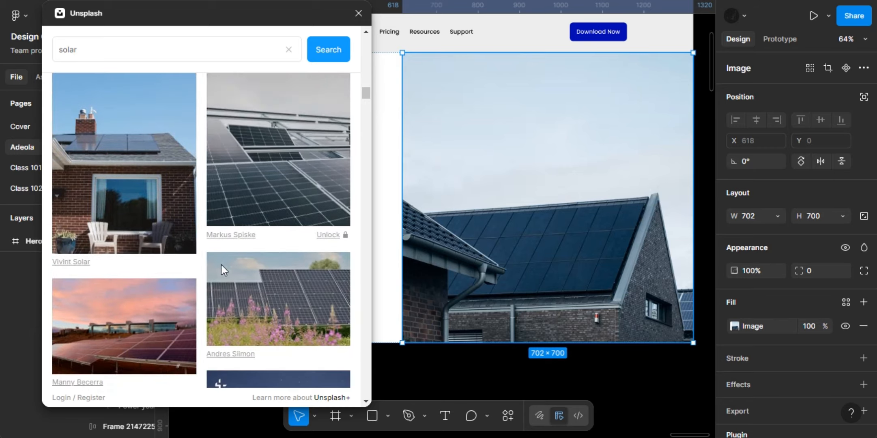
{"action": "scroll", "coordinate": [221, 269], "scroll_direction": "down", "scroll_amount": 1}
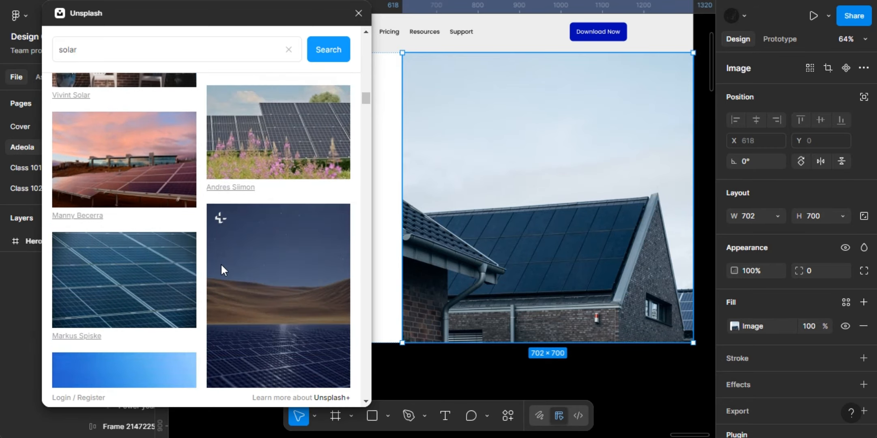
{"action": "scroll", "coordinate": [222, 267], "scroll_direction": "down", "scroll_amount": 12}
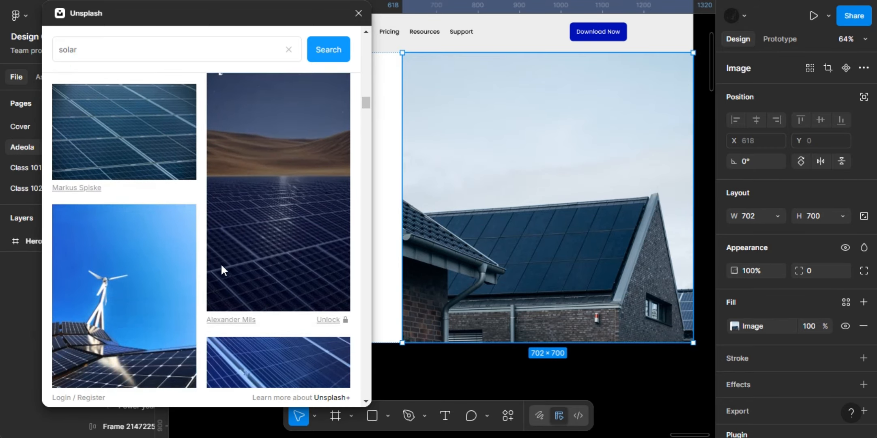
{"action": "scroll", "coordinate": [221, 268], "scroll_direction": "down", "scroll_amount": 15}
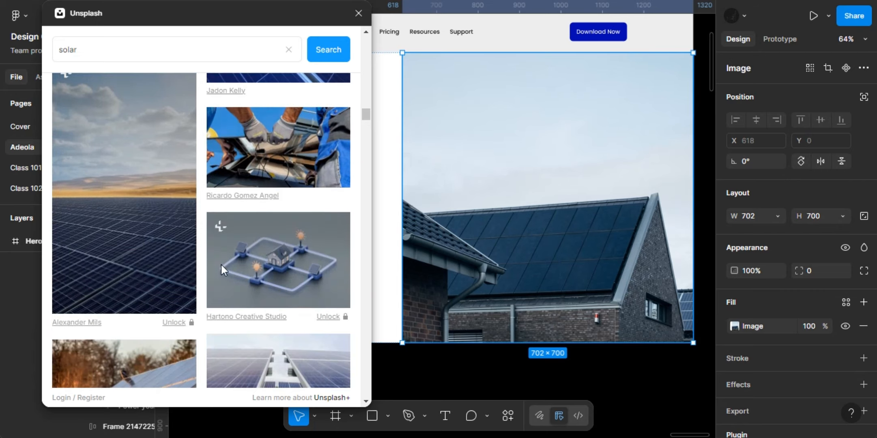
{"action": "scroll", "coordinate": [222, 271], "scroll_direction": "down", "scroll_amount": 20}
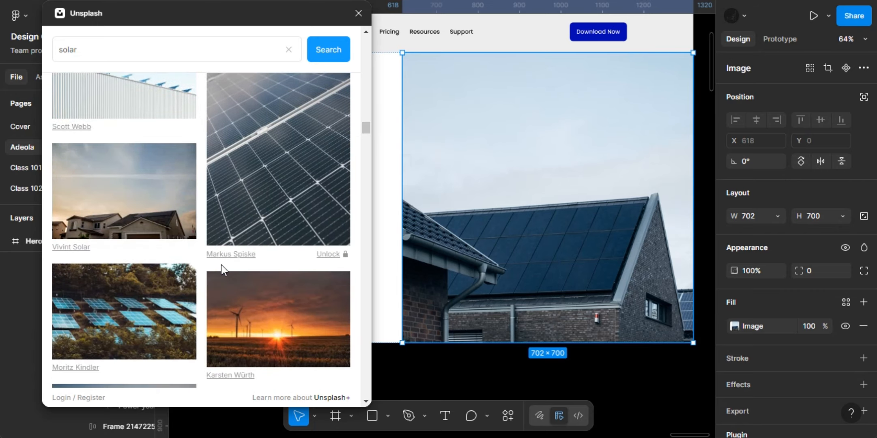
{"action": "scroll", "coordinate": [221, 269], "scroll_direction": "down", "scroll_amount": 15}
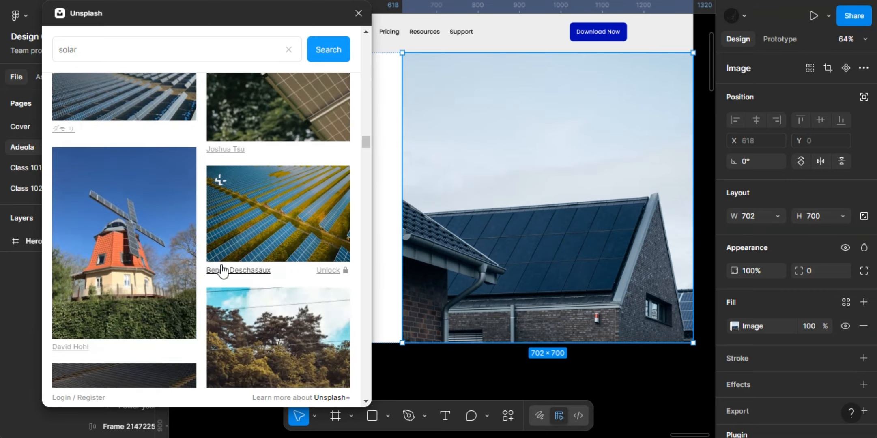
{"action": "scroll", "coordinate": [221, 269], "scroll_direction": "down", "scroll_amount": 15}
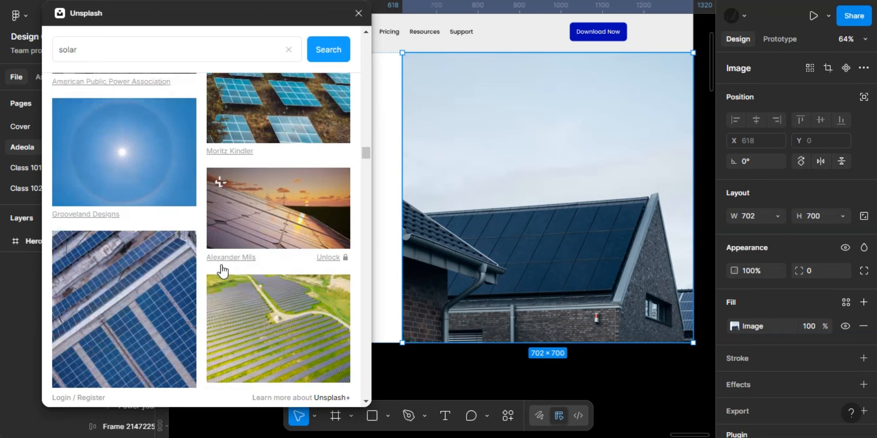
{"action": "scroll", "coordinate": [221, 263], "scroll_direction": "down", "scroll_amount": 3}
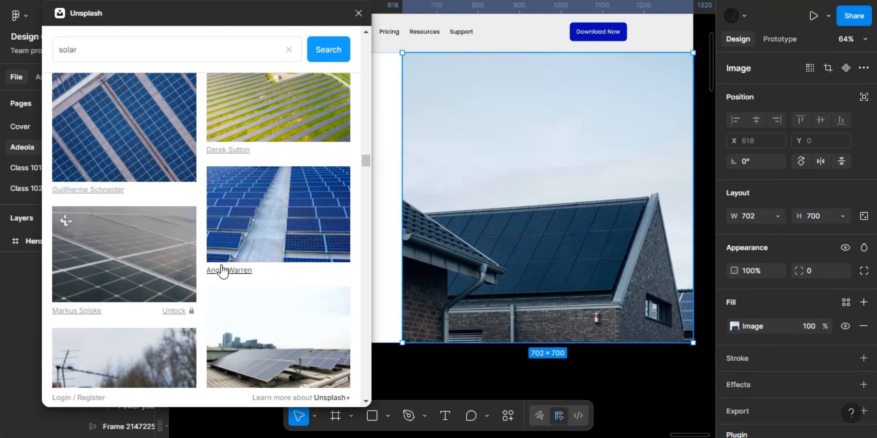
{"action": "left_click", "coordinate": [285, 195]}
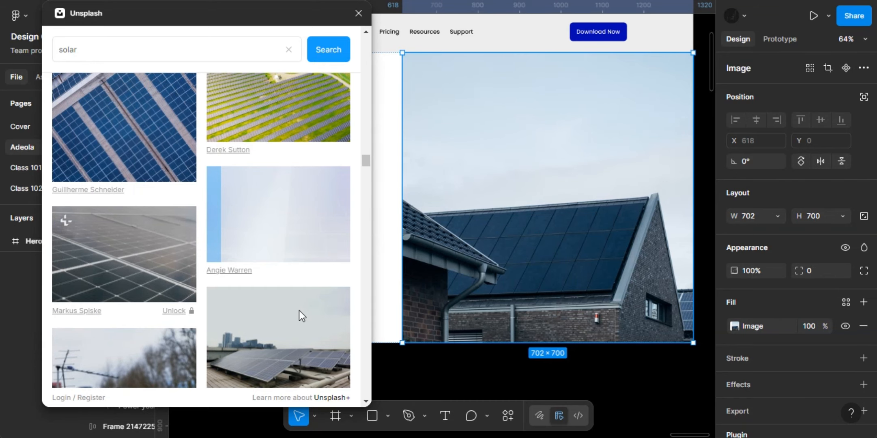
{"action": "scroll", "coordinate": [526, 265], "scroll_direction": "down", "scroll_amount": 5}
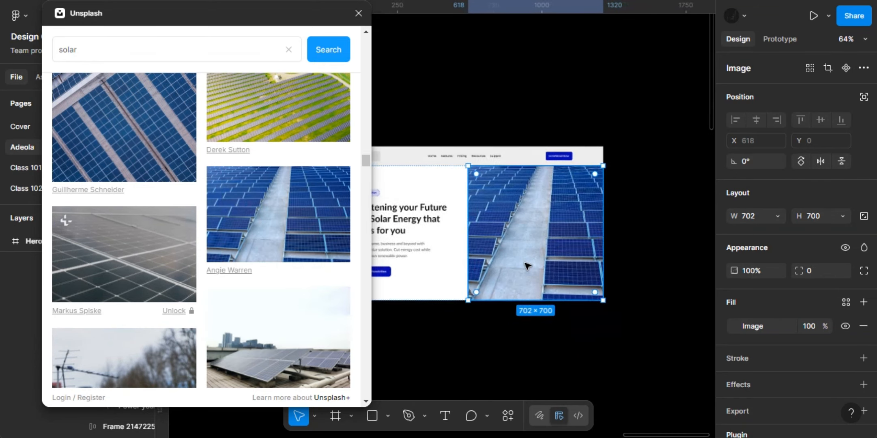
{"action": "scroll", "coordinate": [526, 265], "scroll_direction": "left", "scroll_amount": 3}
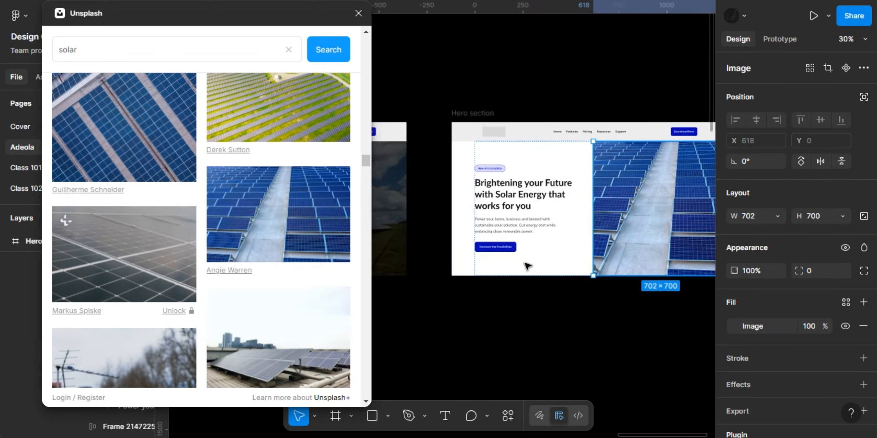
Clear the selection and move the Unsplash window out of the way of the hero designs.
{"action": "left_click", "coordinate": [470, 323]}
{"action": "scroll", "coordinate": [470, 324], "scroll_direction": "right", "scroll_amount": 1}
{"action": "scroll", "coordinate": [470, 323], "scroll_direction": "right", "scroll_amount": 1}
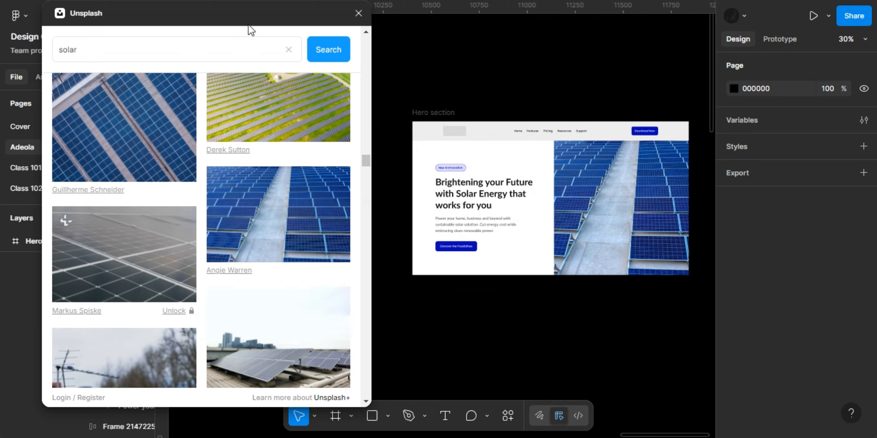
{"action": "left_click_drag", "start_coordinate": [224, 320], "coordinate": [230, 429]}
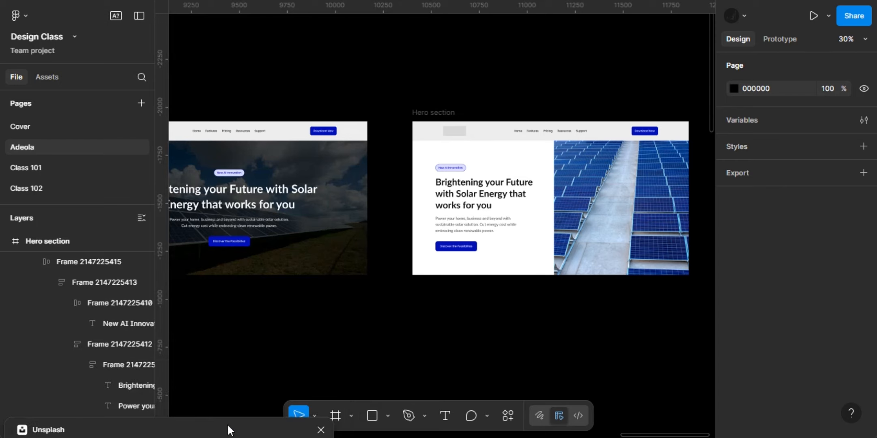
Compare the plain, dark photo and split hero variants with each other and with the dark reference design.
{"action": "scroll", "coordinate": [369, 299], "scroll_direction": "left", "scroll_amount": 5}
{"action": "scroll", "coordinate": [369, 299], "scroll_direction": "down", "scroll_amount": 1}
{"action": "scroll", "coordinate": [369, 299], "scroll_direction": "left", "scroll_amount": 3}
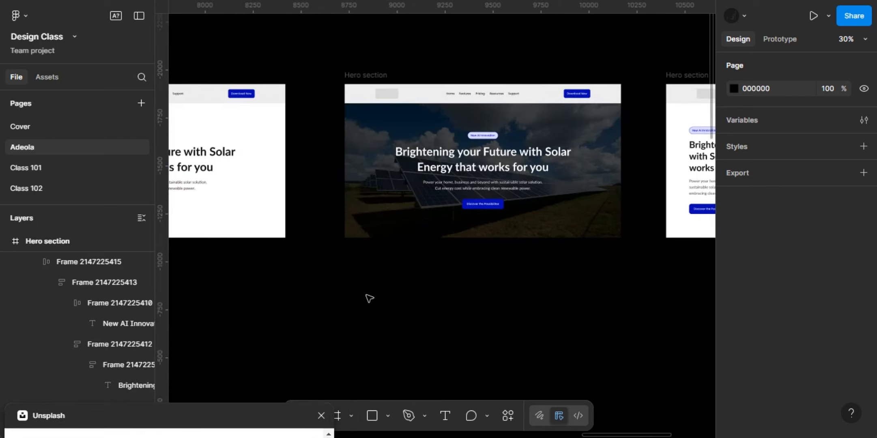
{"action": "scroll", "coordinate": [369, 299], "scroll_direction": "down", "scroll_amount": 3, "text": "ctrl"}
{"action": "scroll", "coordinate": [368, 300], "scroll_direction": "left", "scroll_amount": 2}
{"action": "scroll", "coordinate": [368, 299], "scroll_direction": "down", "scroll_amount": 1}
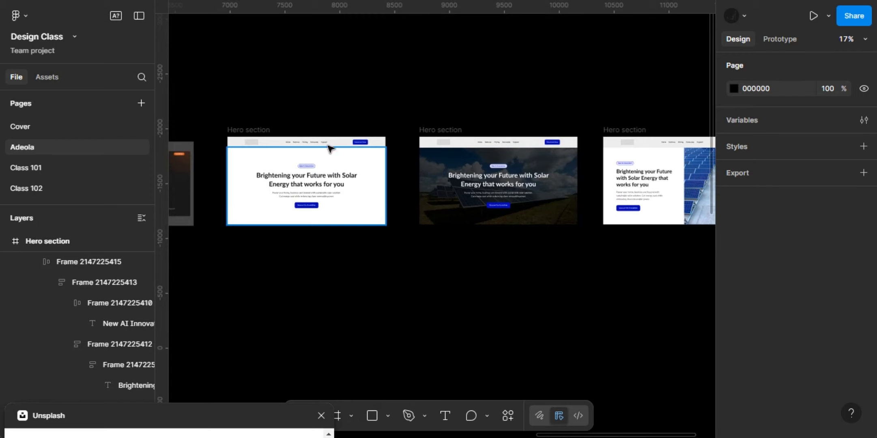
{"action": "scroll", "coordinate": [420, 140], "scroll_direction": "right", "scroll_amount": 2}
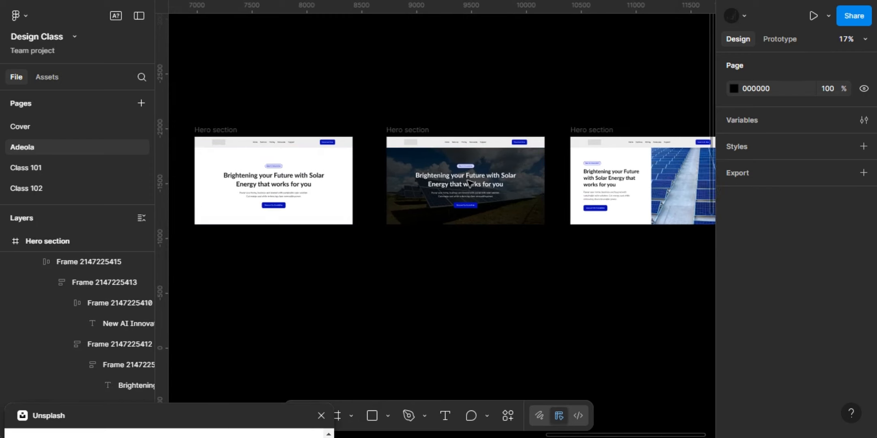
{"action": "scroll", "coordinate": [403, 178], "scroll_direction": "right", "scroll_amount": 4}
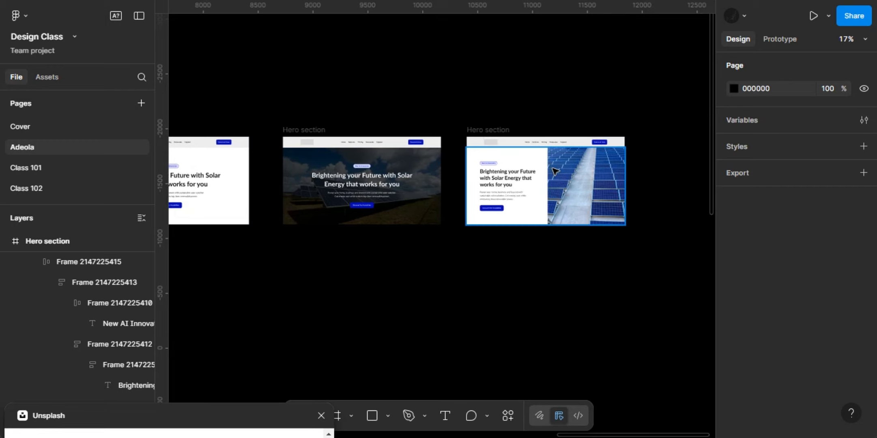
{"action": "scroll", "coordinate": [555, 172], "scroll_direction": "left", "scroll_amount": 6}
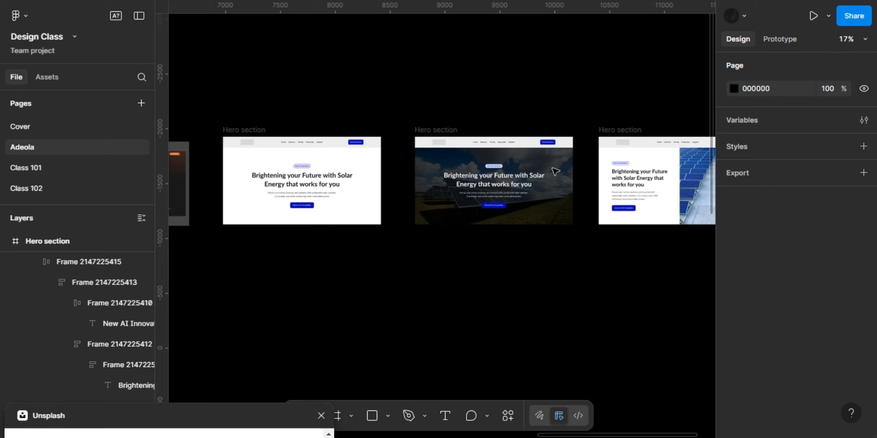
{"action": "scroll", "coordinate": [554, 169], "scroll_direction": "down", "scroll_amount": 5}
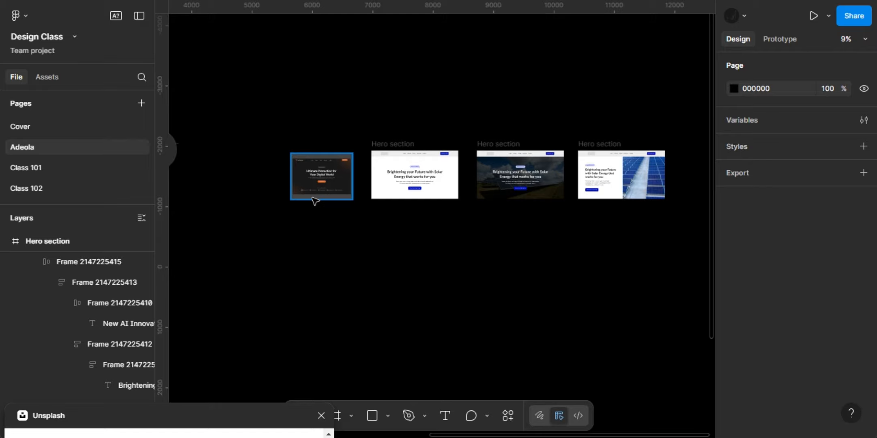
{"action": "scroll", "coordinate": [313, 200], "scroll_direction": "up", "scroll_amount": 5, "text": "ctrl"}
{"action": "scroll", "coordinate": [321, 177], "scroll_direction": "up", "scroll_amount": 2}
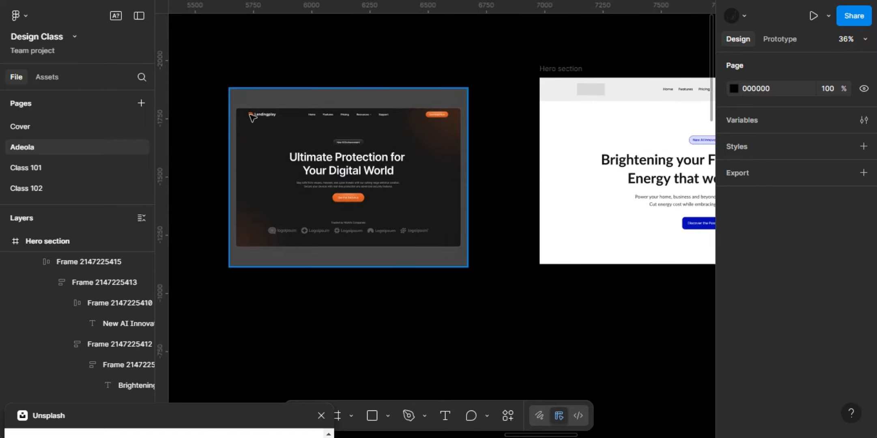
{"action": "scroll", "coordinate": [513, 112], "scroll_direction": "down", "scroll_amount": 3, "text": "ctrl"}
{"action": "scroll", "coordinate": [512, 112], "scroll_direction": "down", "scroll_amount": 4, "text": "ctrl"}
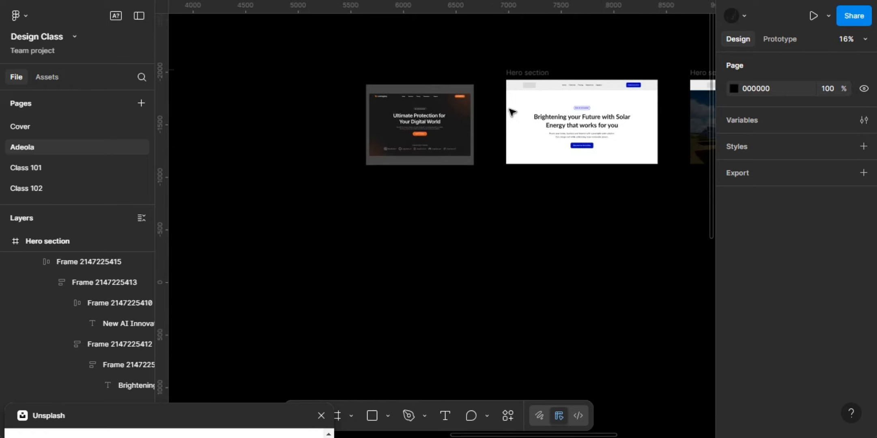
Add a Slide 16:9 presentation frame of 1920×1080 and place it below the row of hero sections.
{"action": "left_click", "coordinate": [349, 414]}
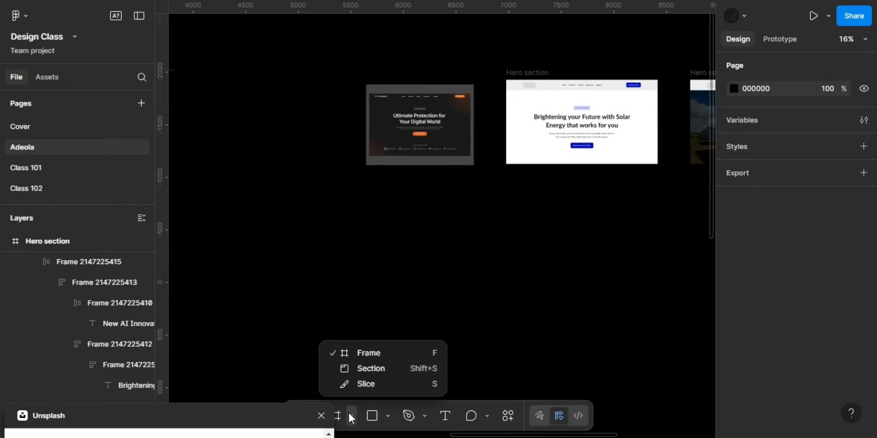
{"action": "left_click", "coordinate": [364, 357]}
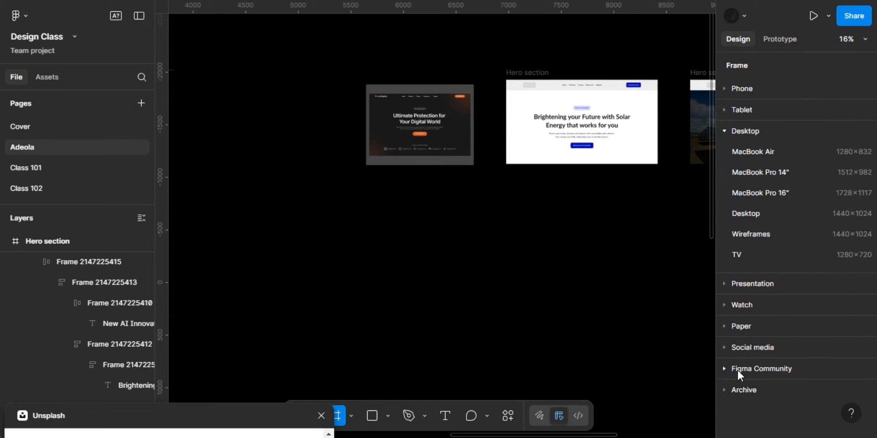
{"action": "left_click", "coordinate": [725, 283]}
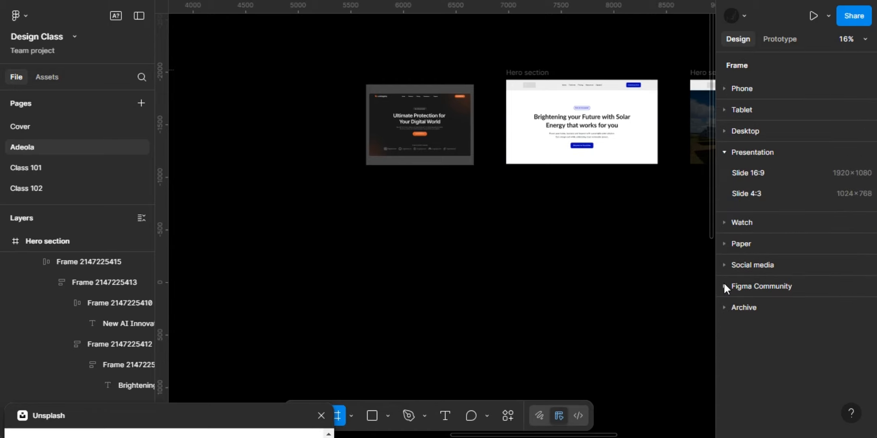
{"action": "left_click", "coordinate": [751, 179]}
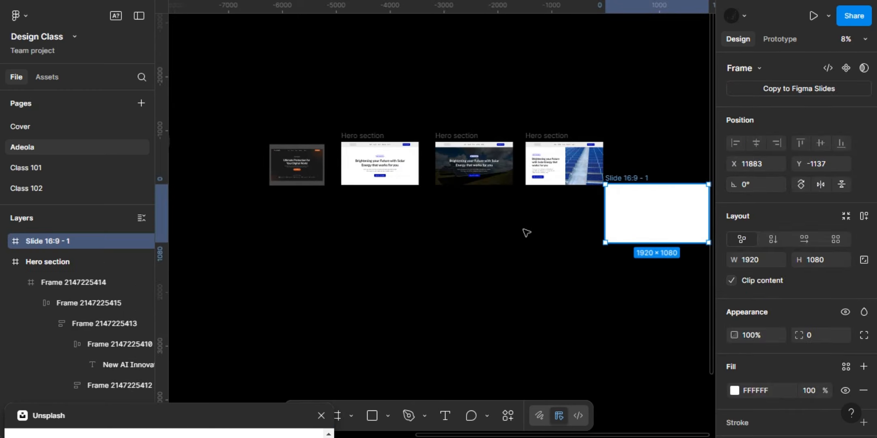
{"action": "left_click_drag", "start_coordinate": [630, 178], "coordinate": [405, 225]}
{"action": "scroll", "coordinate": [405, 226], "scroll_direction": "right", "scroll_amount": 1}
{"action": "scroll", "coordinate": [405, 225], "scroll_direction": "down", "scroll_amount": 1}
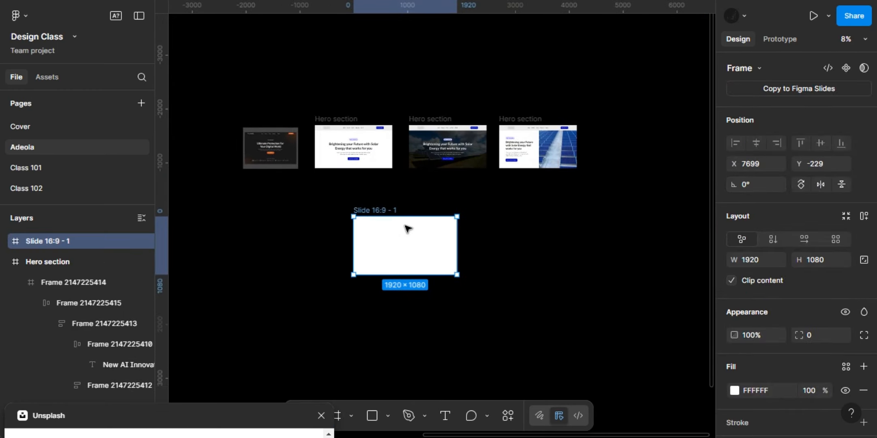
Move the dark photo hero section into the 16:9 slide frame, centred at X 240, Y 140.
{"action": "left_click", "coordinate": [325, 118]}
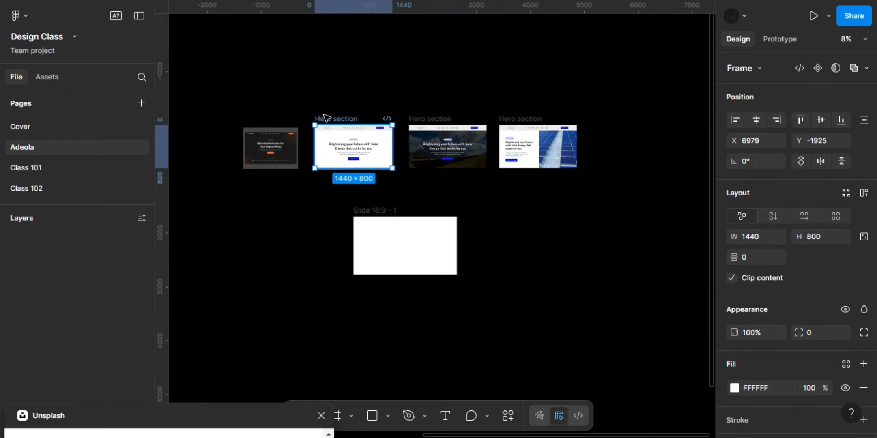
{"action": "left_click", "coordinate": [431, 120]}
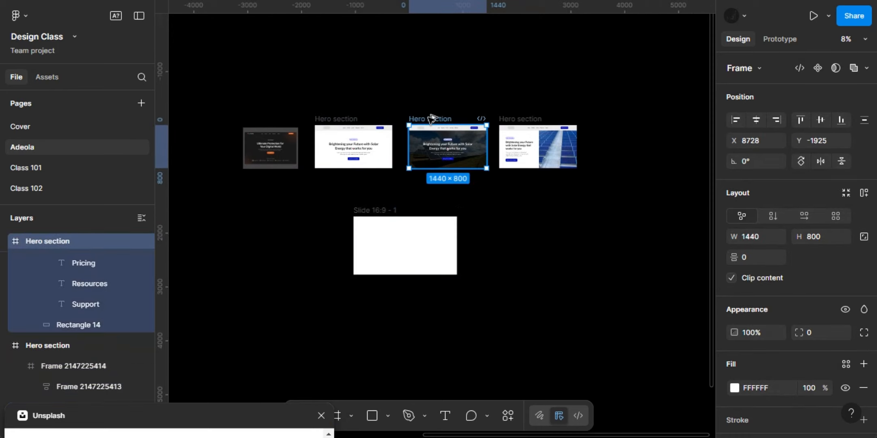
{"action": "left_click_drag", "start_coordinate": [432, 120], "coordinate": [395, 221]}
{"action": "scroll", "coordinate": [430, 252], "scroll_direction": "up", "scroll_amount": 5}
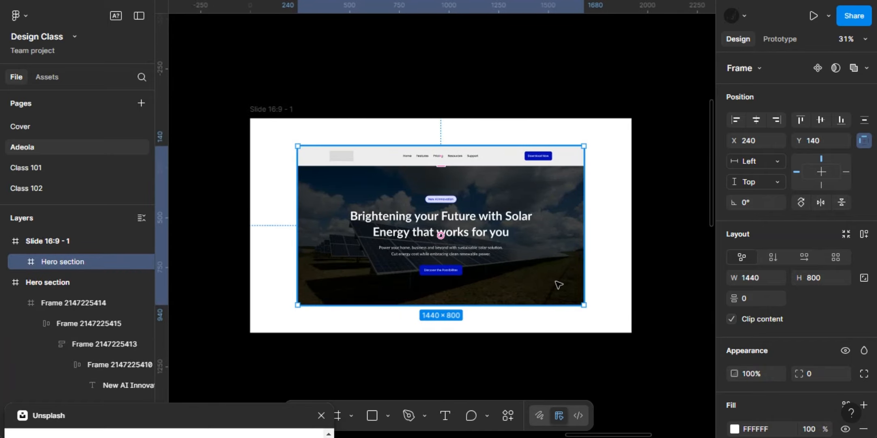
Scale the dark photo hero section in the 16:9 slide proportionally up to about 1946×1081.
{"action": "key", "text": "k"}
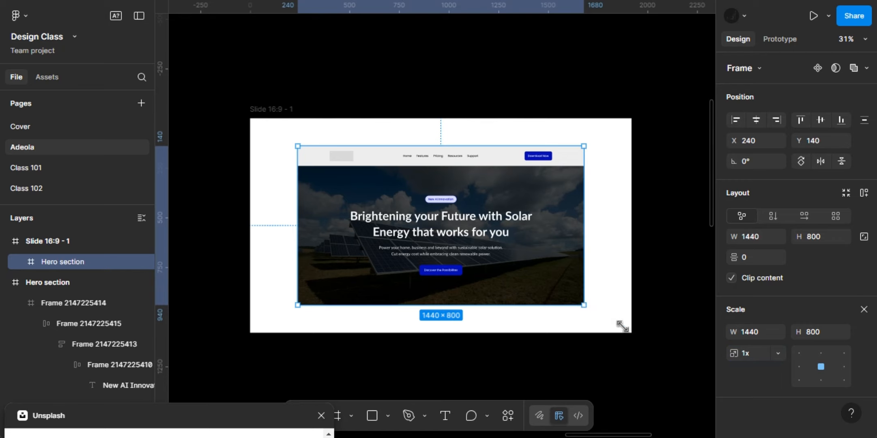
{"action": "left_click_drag", "start_coordinate": [623, 325], "coordinate": [645, 340]}
{"action": "left_click_drag", "start_coordinate": [678, 358], "coordinate": [685, 361]}
{"action": "left_click", "coordinate": [658, 130]}
{"action": "scroll", "coordinate": [658, 130], "scroll_direction": "down", "scroll_amount": 3}
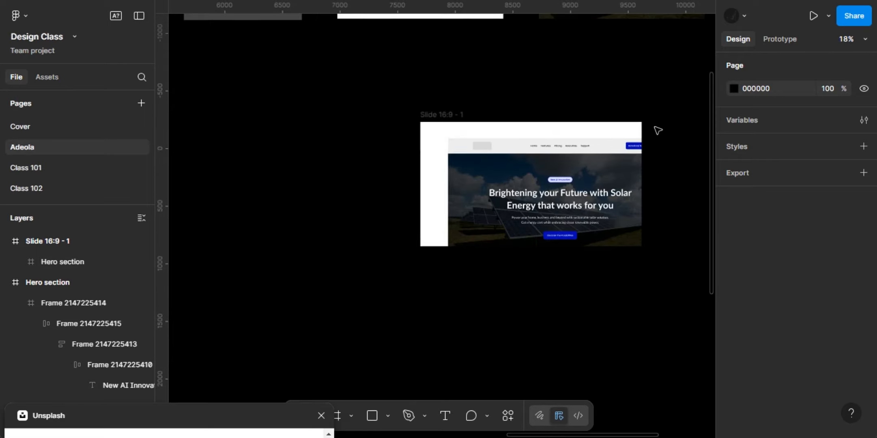
{"action": "scroll", "coordinate": [658, 130], "scroll_direction": "right", "scroll_amount": 3}
{"action": "left_click", "coordinate": [440, 200]}
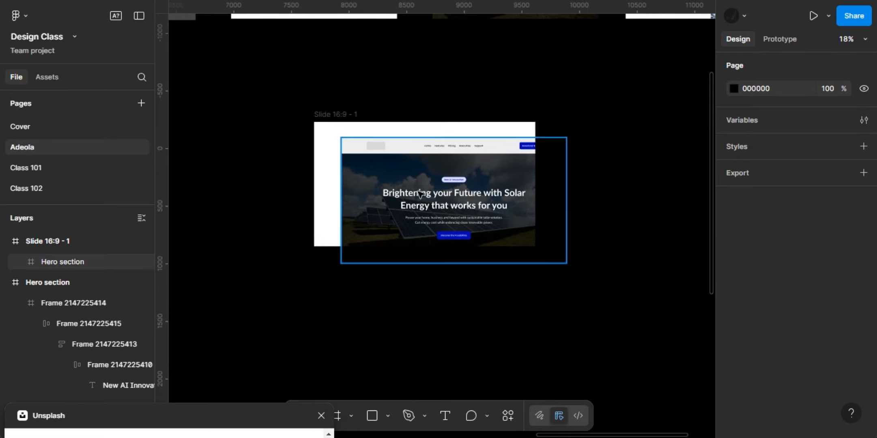
{"action": "left_click_drag", "start_coordinate": [389, 180], "coordinate": [335, 195]}
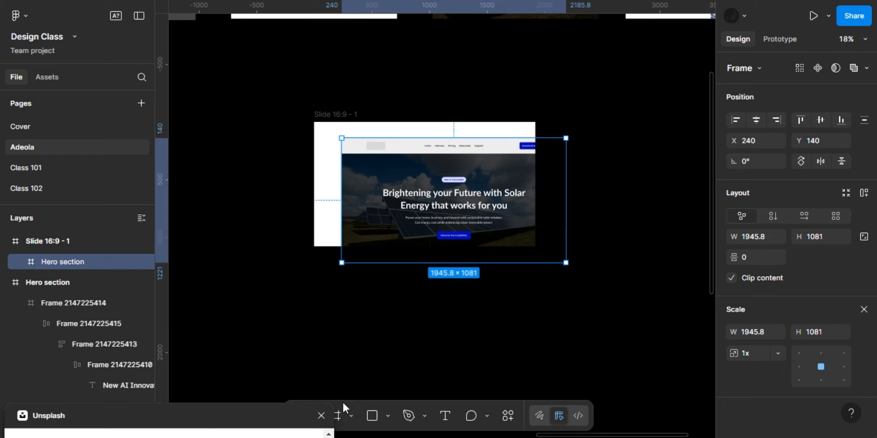
Find and run the Mockup Plugin, set its intro to Do not show again and dismiss it.
{"action": "left_click", "coordinate": [505, 418]}
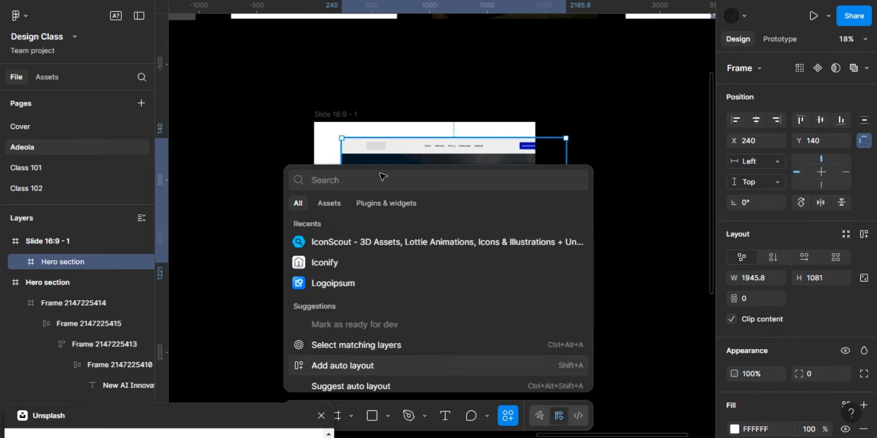
{"action": "key", "text": "Escape"}
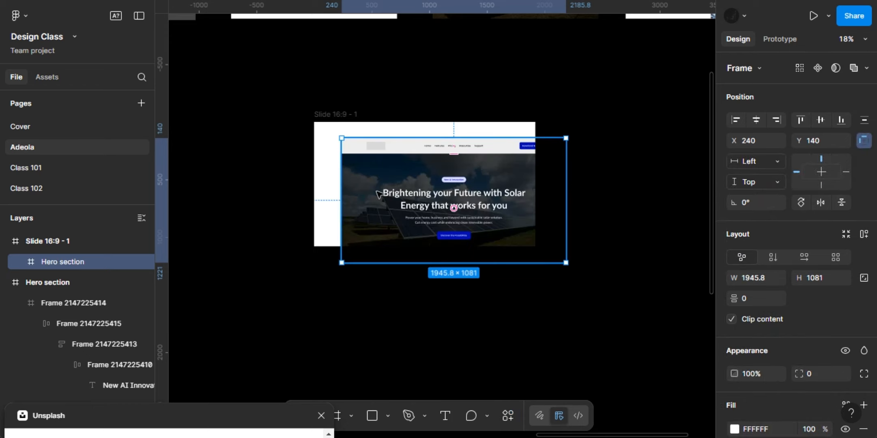
{"action": "left_click", "coordinate": [506, 416]}
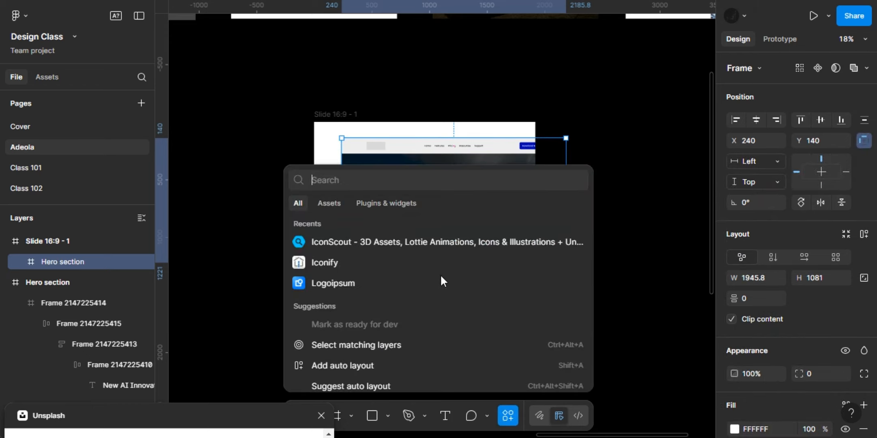
{"action": "left_click", "coordinate": [398, 202]}
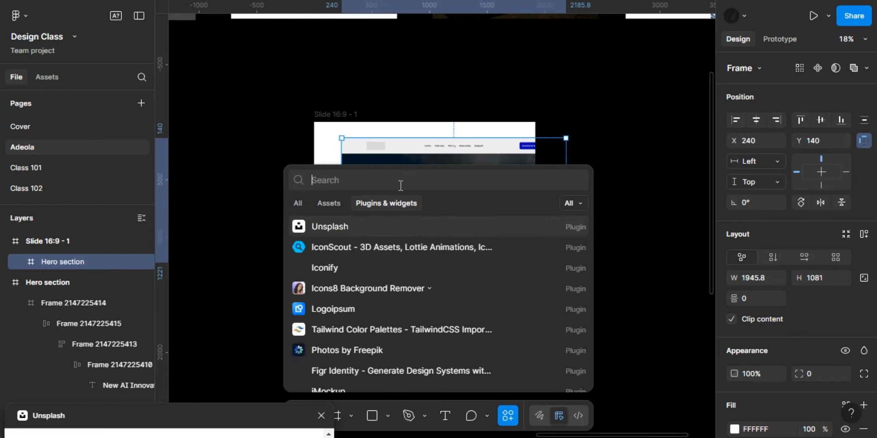
{"action": "type", "text": "m"}
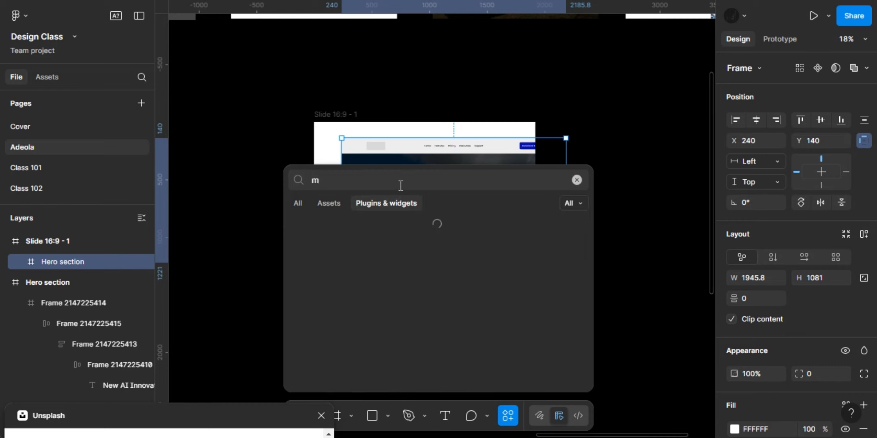
{"action": "type", "text": "o"}
{"action": "left_click", "coordinate": [371, 225]}
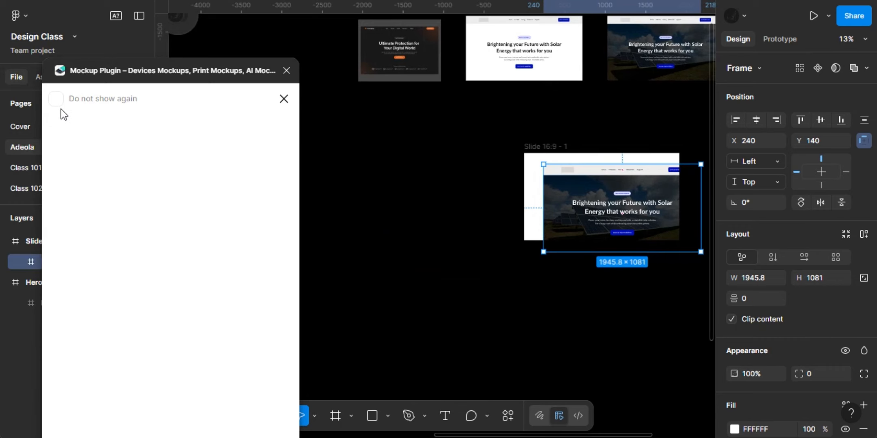
{"action": "left_click", "coordinate": [56, 100]}
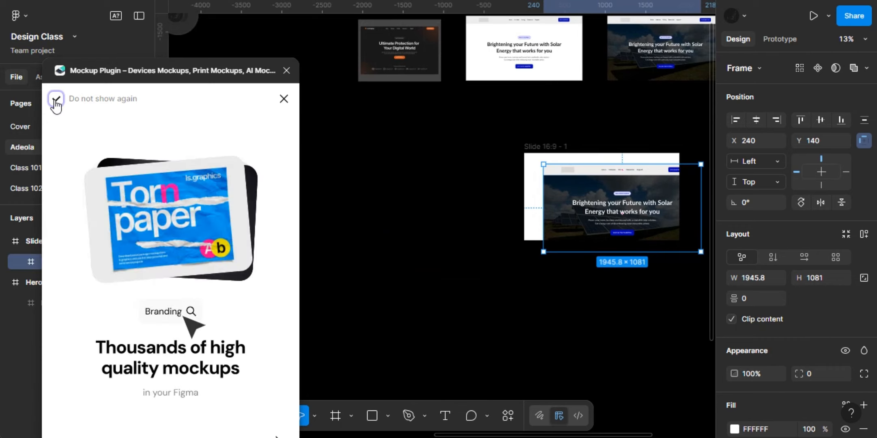
{"action": "left_click", "coordinate": [285, 98]}
Browse all the Latest Free Mockups in the plugin and open the PixelBook Go laptop mockup.
{"action": "scroll", "coordinate": [230, 244], "scroll_direction": "down", "scroll_amount": 3}
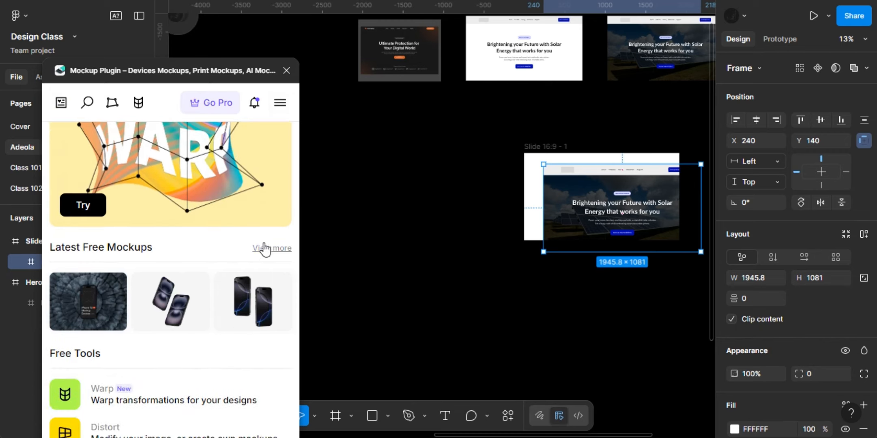
{"action": "left_click", "coordinate": [276, 260]}
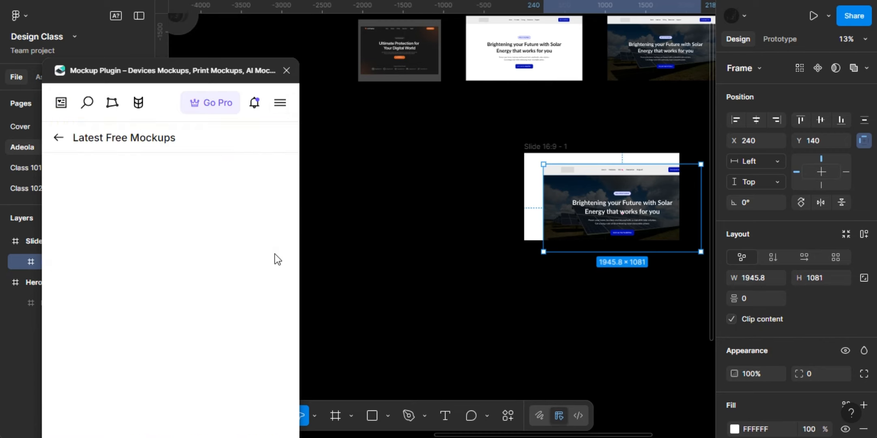
{"action": "scroll", "coordinate": [206, 281], "scroll_direction": "down", "scroll_amount": 15}
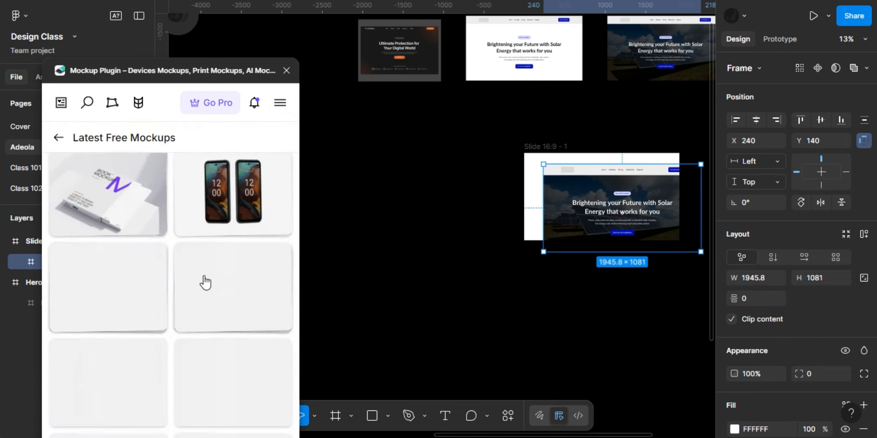
{"action": "scroll", "coordinate": [206, 281], "scroll_direction": "down", "scroll_amount": 15}
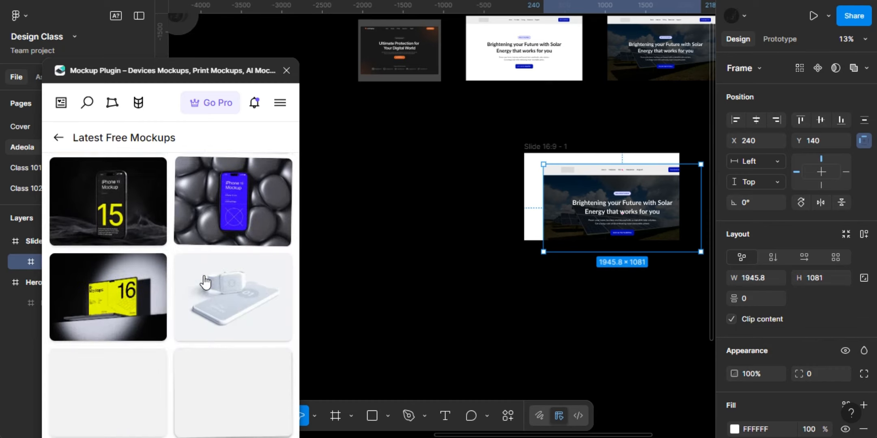
{"action": "scroll", "coordinate": [206, 281], "scroll_direction": "down", "scroll_amount": 15}
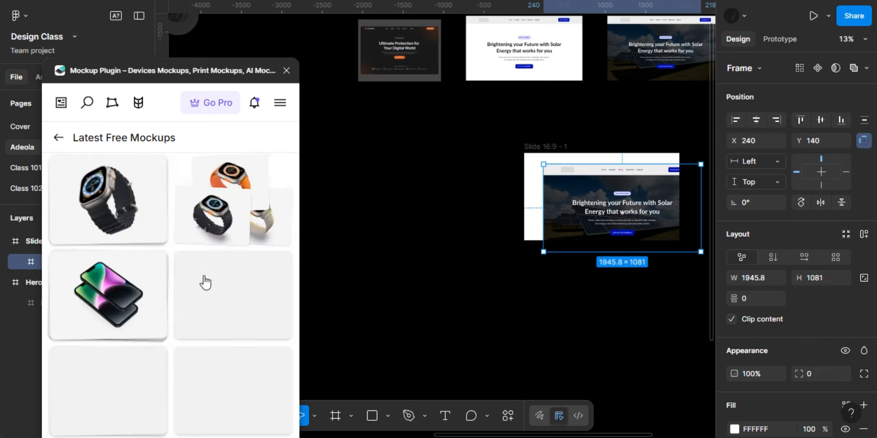
{"action": "scroll", "coordinate": [206, 280], "scroll_direction": "down", "scroll_amount": 15}
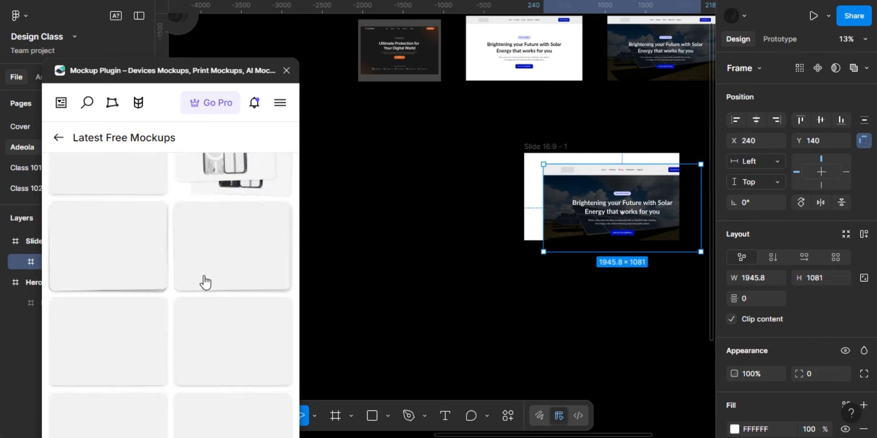
{"action": "scroll", "coordinate": [205, 280], "scroll_direction": "down", "scroll_amount": 15}
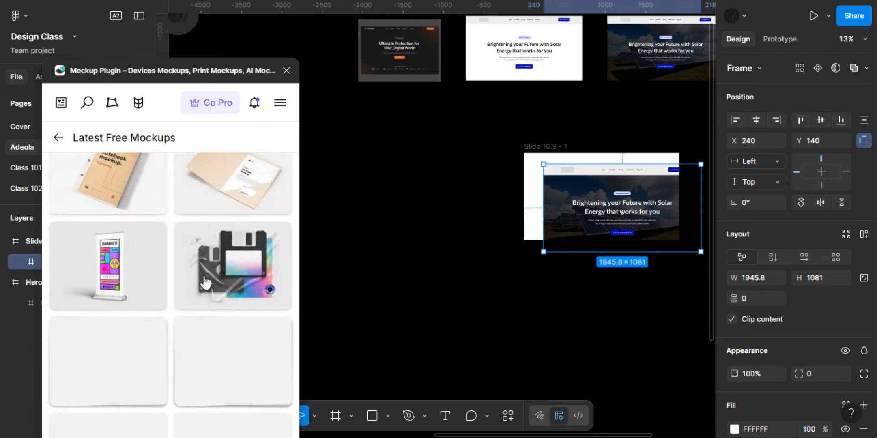
{"action": "scroll", "coordinate": [205, 281], "scroll_direction": "down", "scroll_amount": 1}
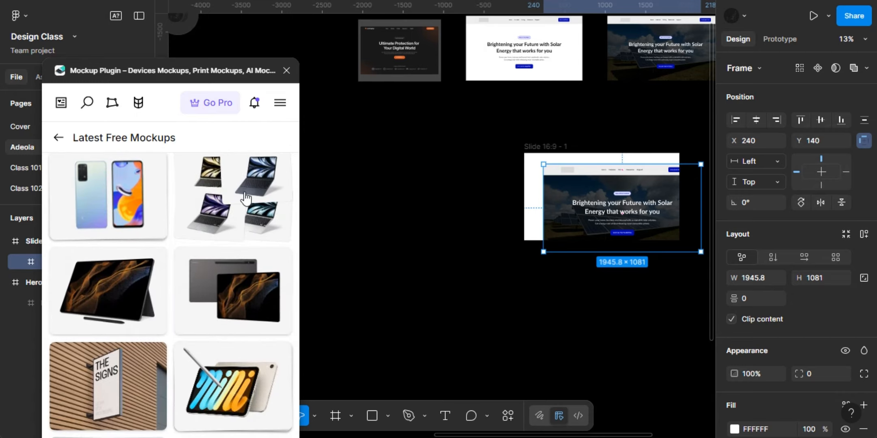
{"action": "scroll", "coordinate": [180, 348], "scroll_direction": "down", "scroll_amount": 2}
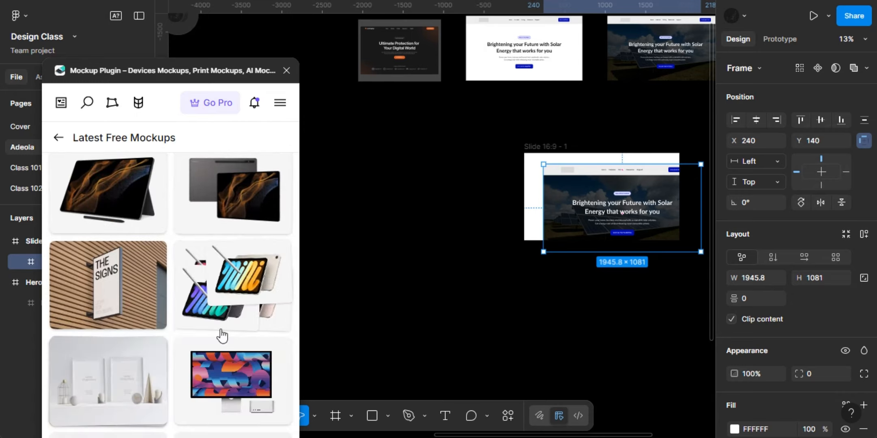
{"action": "scroll", "coordinate": [221, 333], "scroll_direction": "down", "scroll_amount": 2}
{"action": "scroll", "coordinate": [221, 335], "scroll_direction": "down", "scroll_amount": 4}
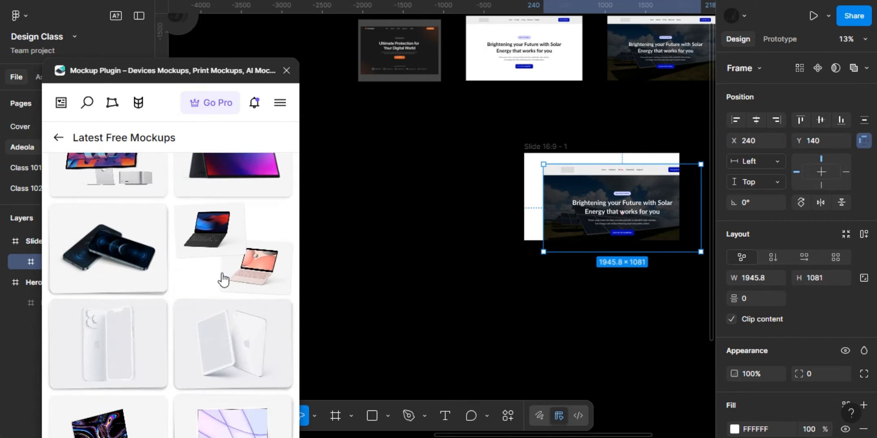
{"action": "left_click", "coordinate": [223, 280]}
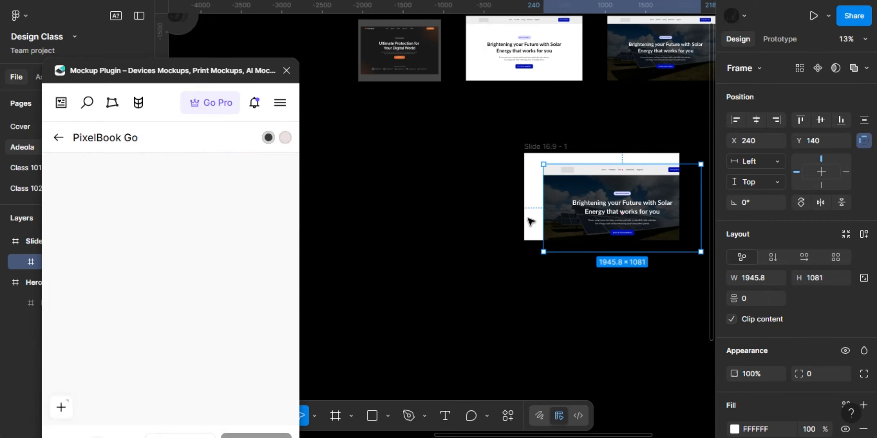
Put the original dark photo hero section on the PixelBook Go screen, crop it to fit, and paste the mockup at 1500 width.
{"action": "scroll", "coordinate": [531, 222], "scroll_direction": "up", "scroll_amount": 3}
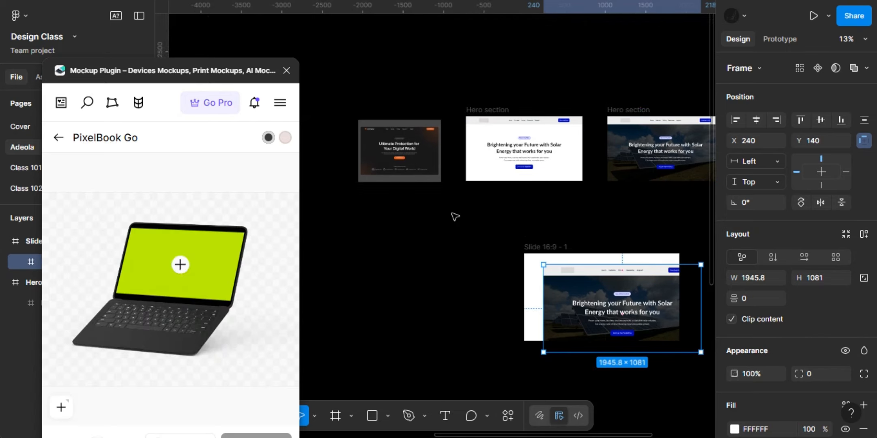
{"action": "left_click", "coordinate": [635, 114]}
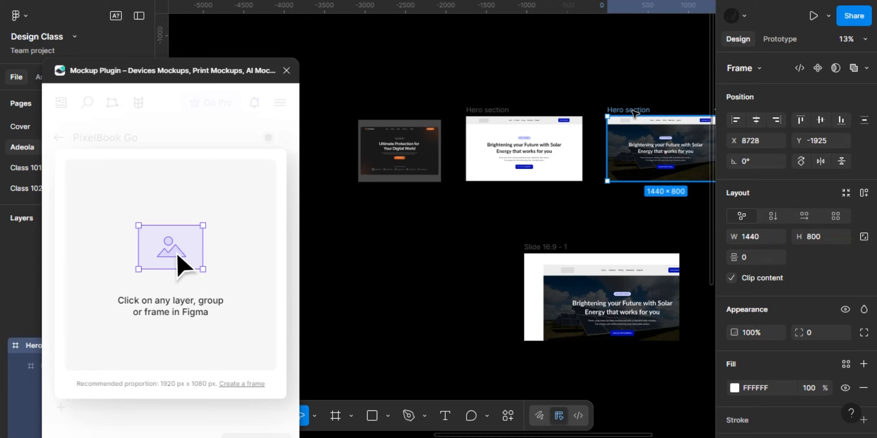
{"action": "double_click", "coordinate": [635, 111]}
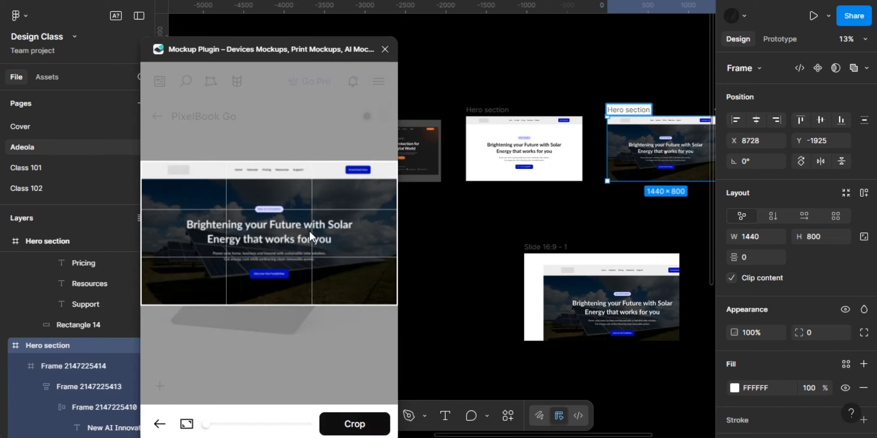
{"action": "left_click_drag", "start_coordinate": [313, 255], "coordinate": [301, 267]}
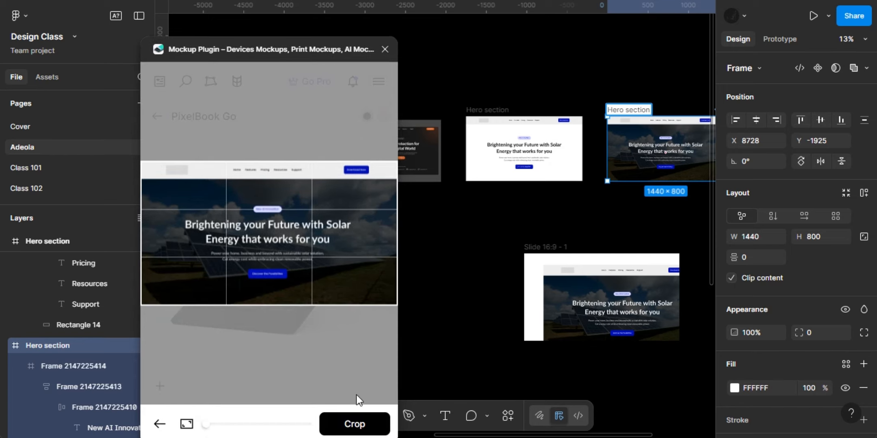
{"action": "left_click", "coordinate": [355, 425]}
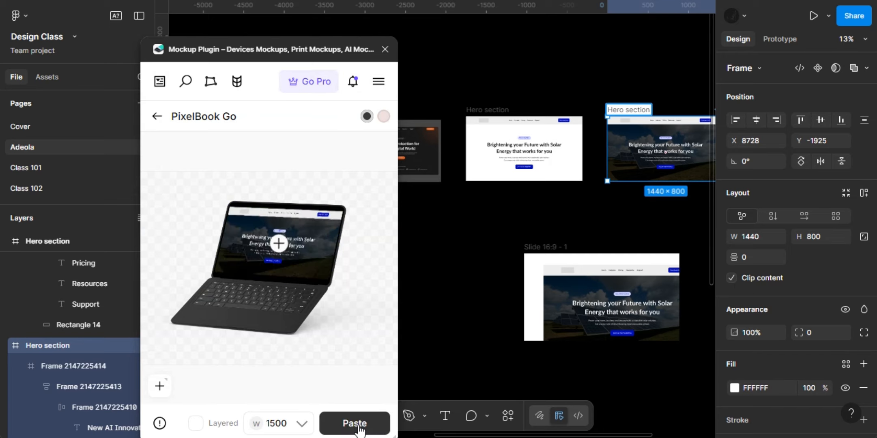
{"action": "left_click", "coordinate": [351, 426]}
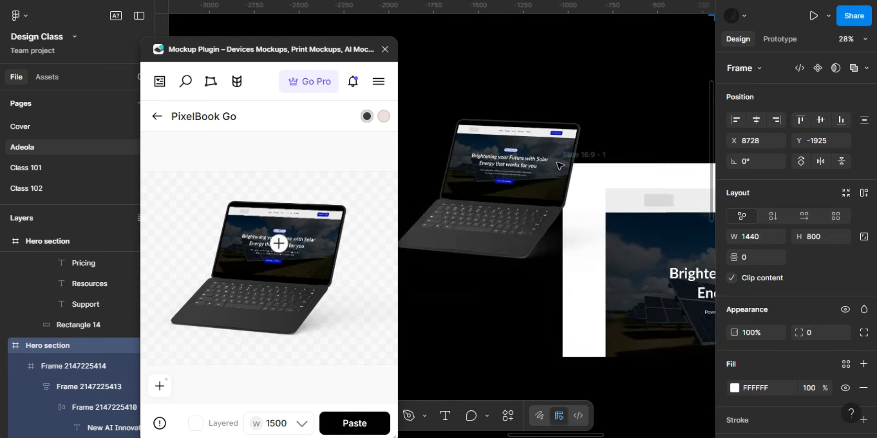
Replace the hero section inside the 16:9 slide with the laptop mockup at X 351, Y 0, and close the Mockup Plugin.
{"action": "scroll", "coordinate": [560, 165], "scroll_direction": "down", "scroll_amount": 5}
{"action": "left_click", "coordinate": [533, 181]}
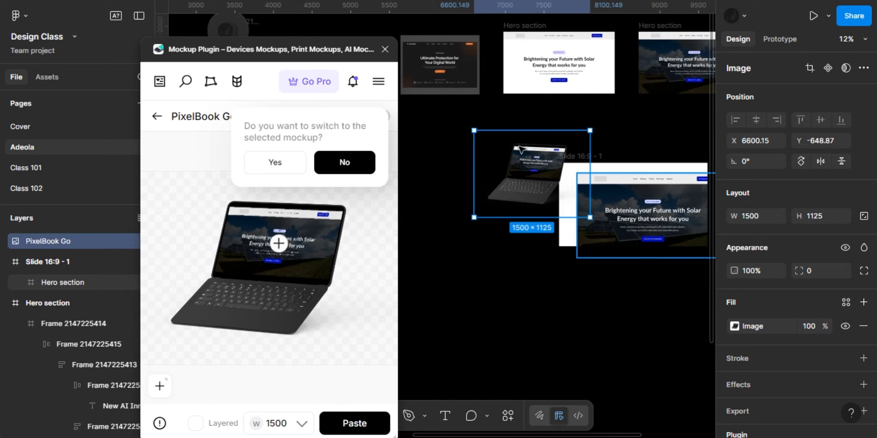
{"action": "left_click_drag", "start_coordinate": [520, 149], "coordinate": [633, 183]}
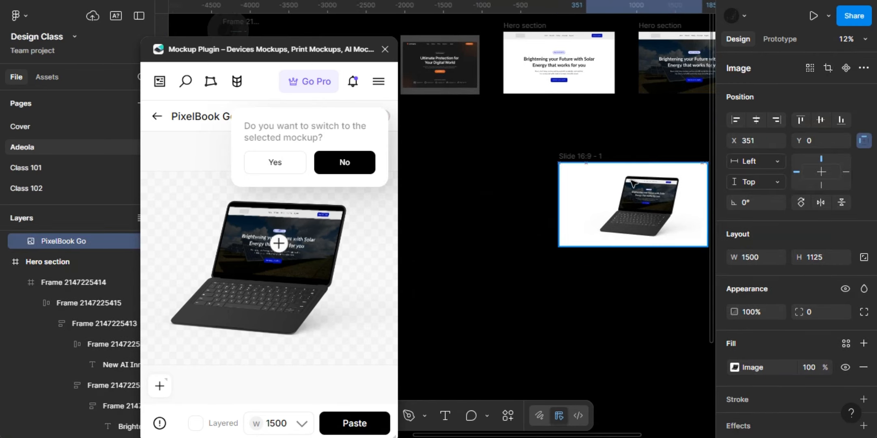
{"action": "key", "text": "shift+2"}
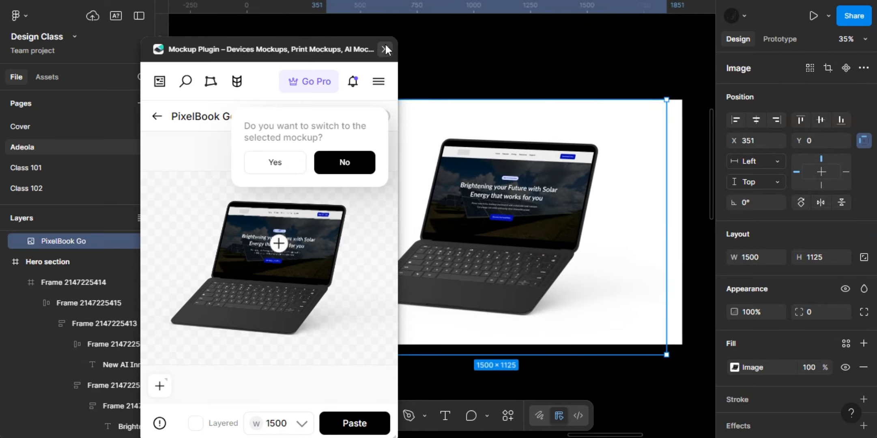
{"action": "left_click", "coordinate": [384, 49]}
Move the laptop mockup toward the slide's lower-right corner, to X 615, Y 186.
{"action": "scroll", "coordinate": [526, 231], "scroll_direction": "up", "scroll_amount": 5}
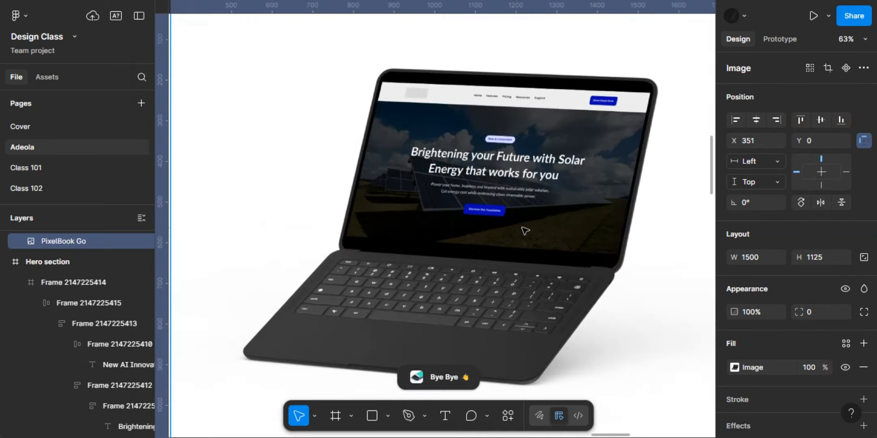
{"action": "scroll", "coordinate": [526, 231], "scroll_direction": "down", "scroll_amount": 5}
{"action": "scroll", "coordinate": [523, 228], "scroll_direction": "down", "scroll_amount": 2}
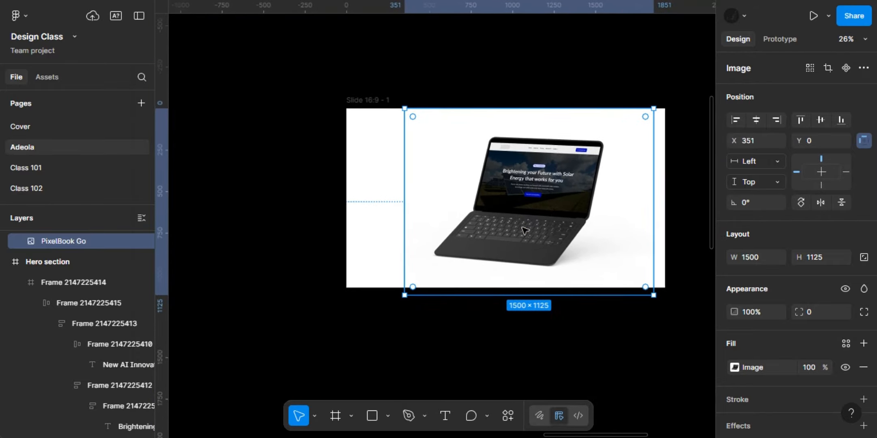
{"action": "left_click_drag", "start_coordinate": [522, 209], "coordinate": [576, 252]}
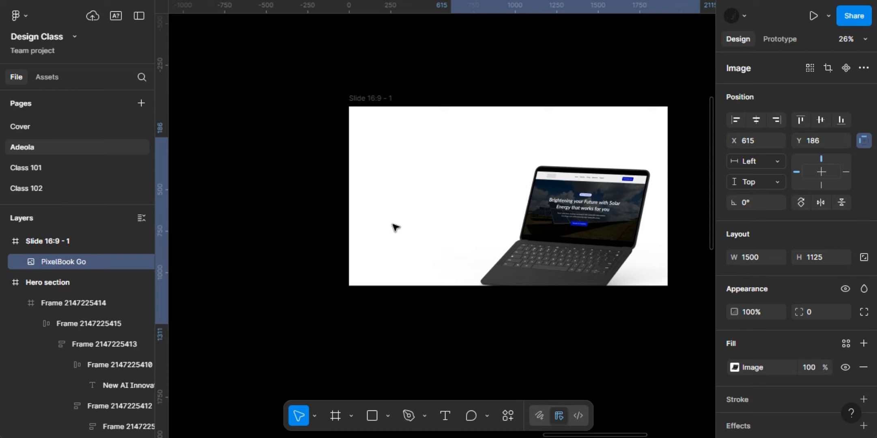